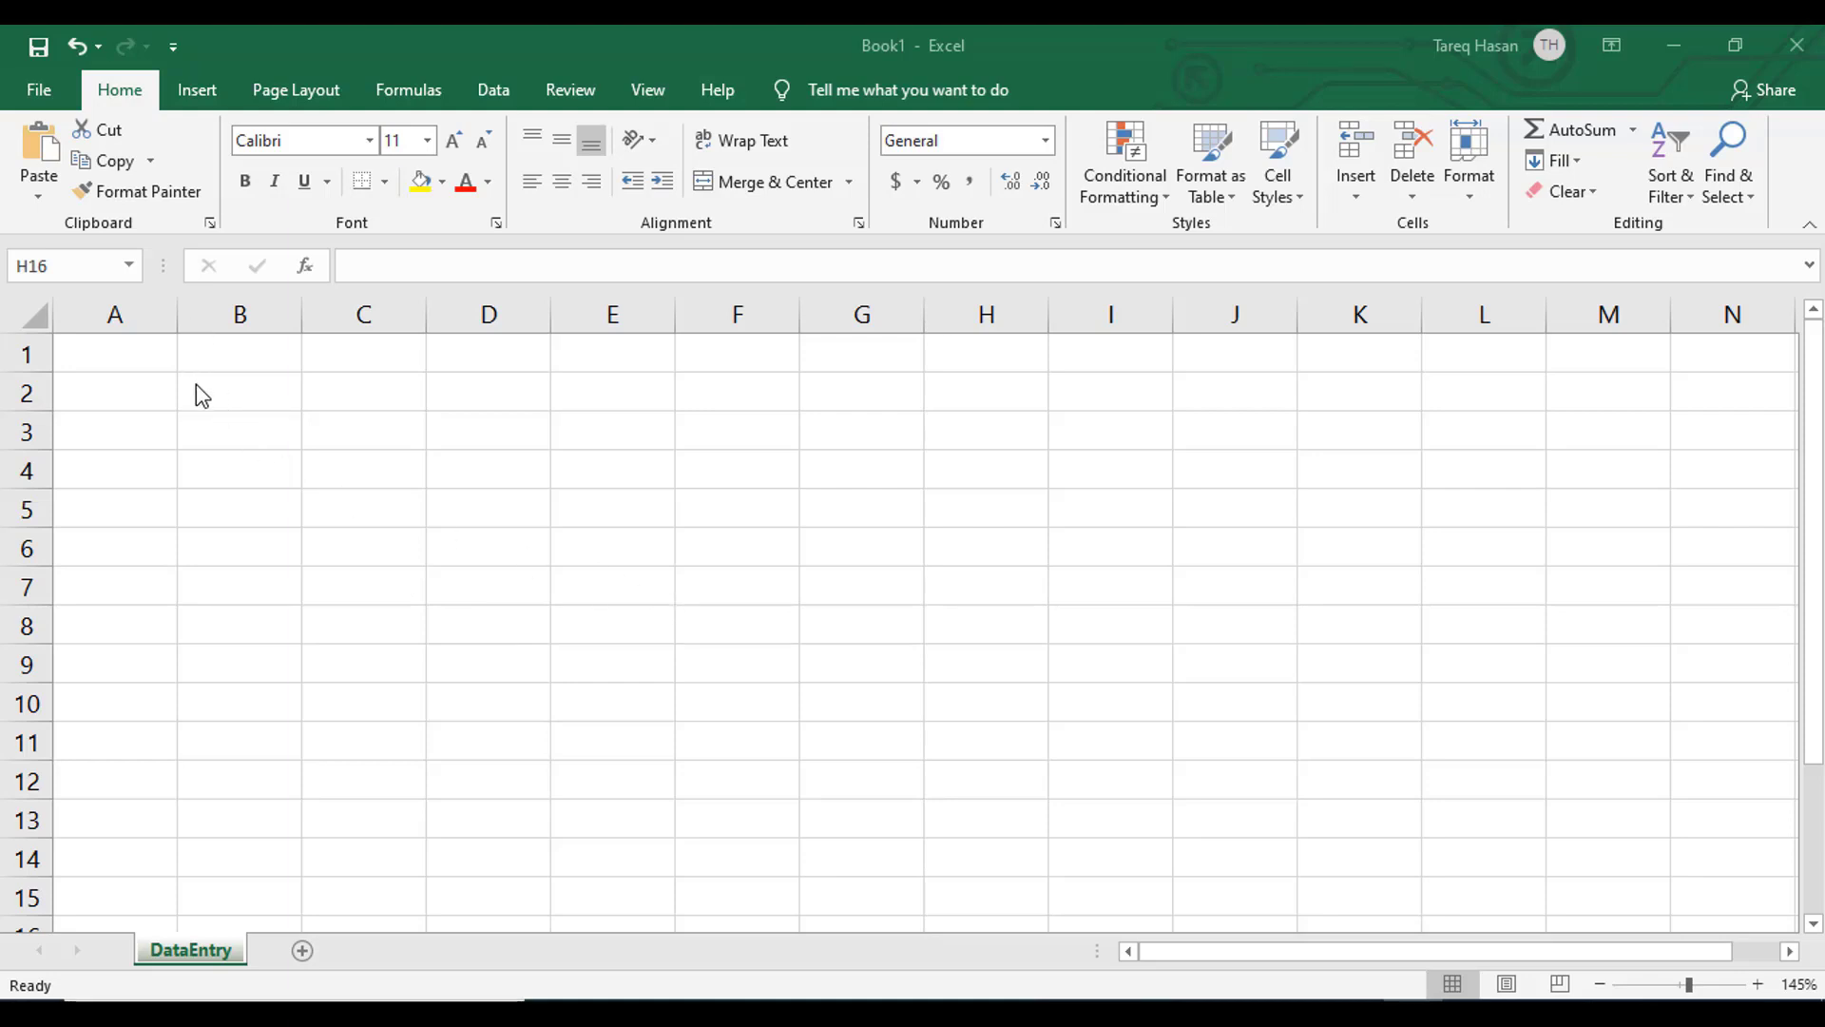
Select several single cells near the start of the DataEntry sheet, including E4, and finish on cell A1.
{"action": "left_click", "coordinate": [247, 409]}
{"action": "left_click", "coordinate": [247, 400]}
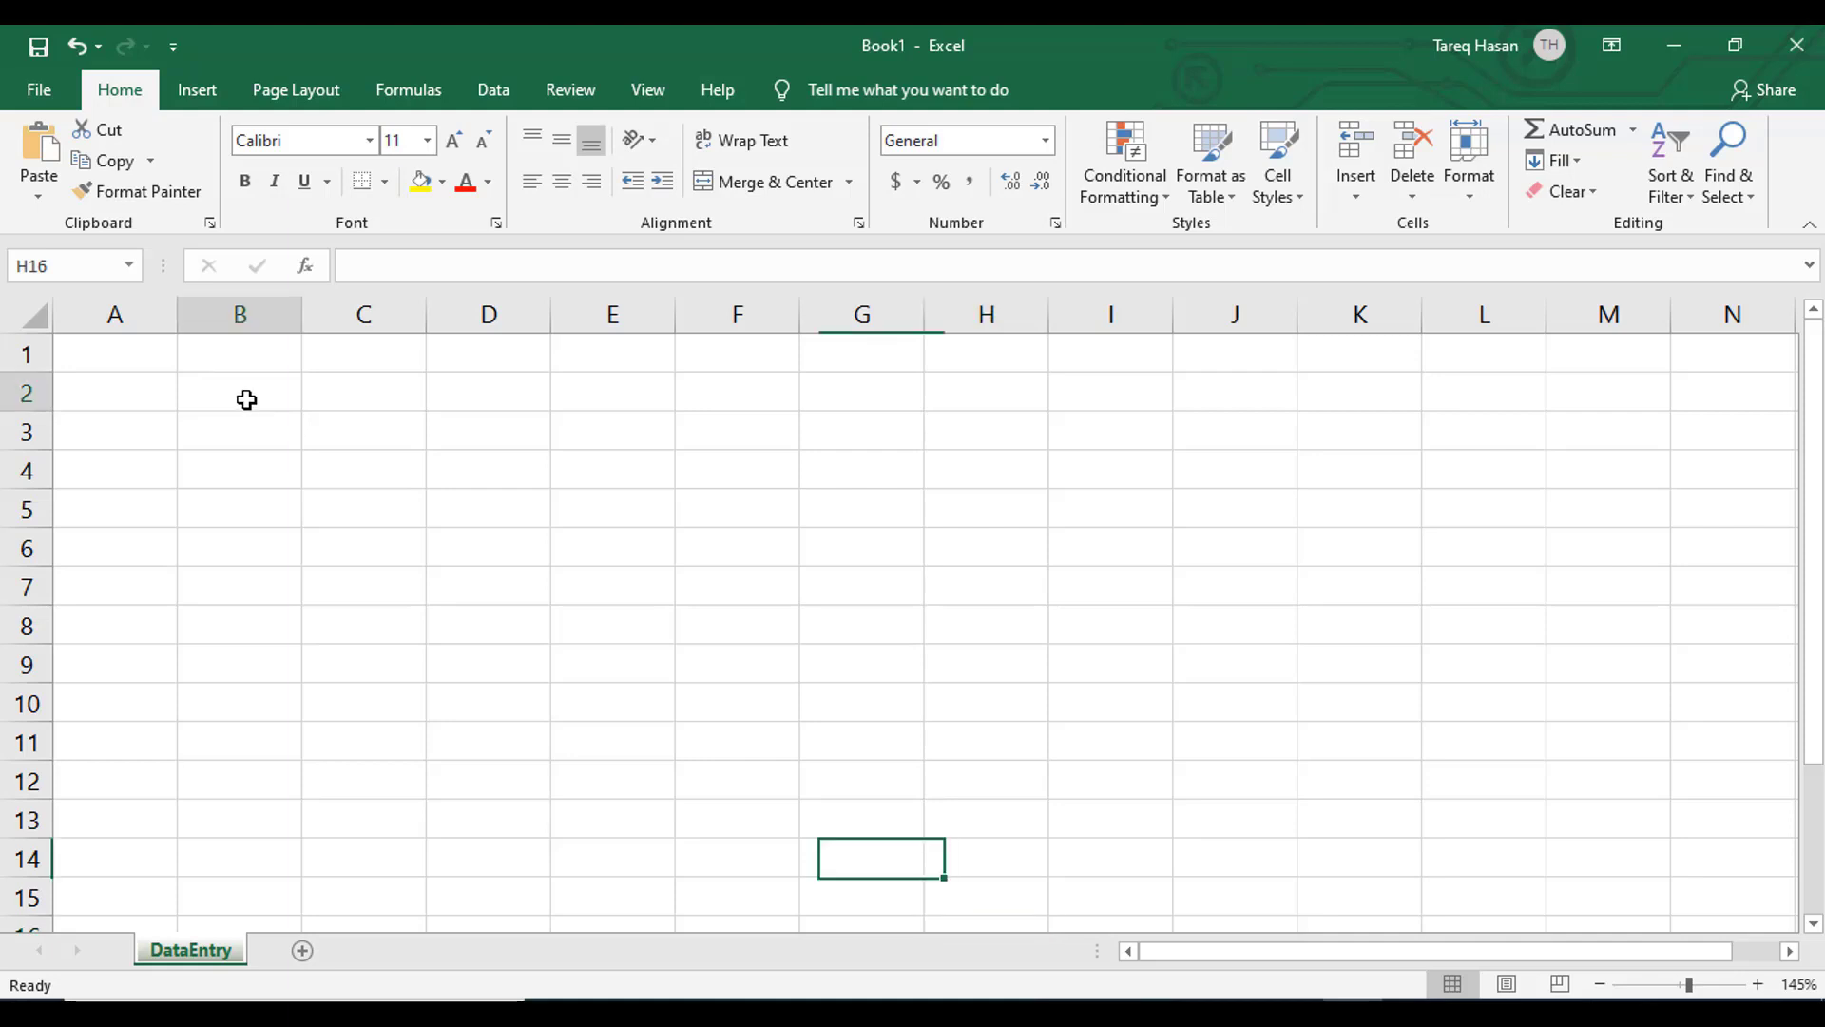
{"action": "left_click", "coordinate": [133, 357]}
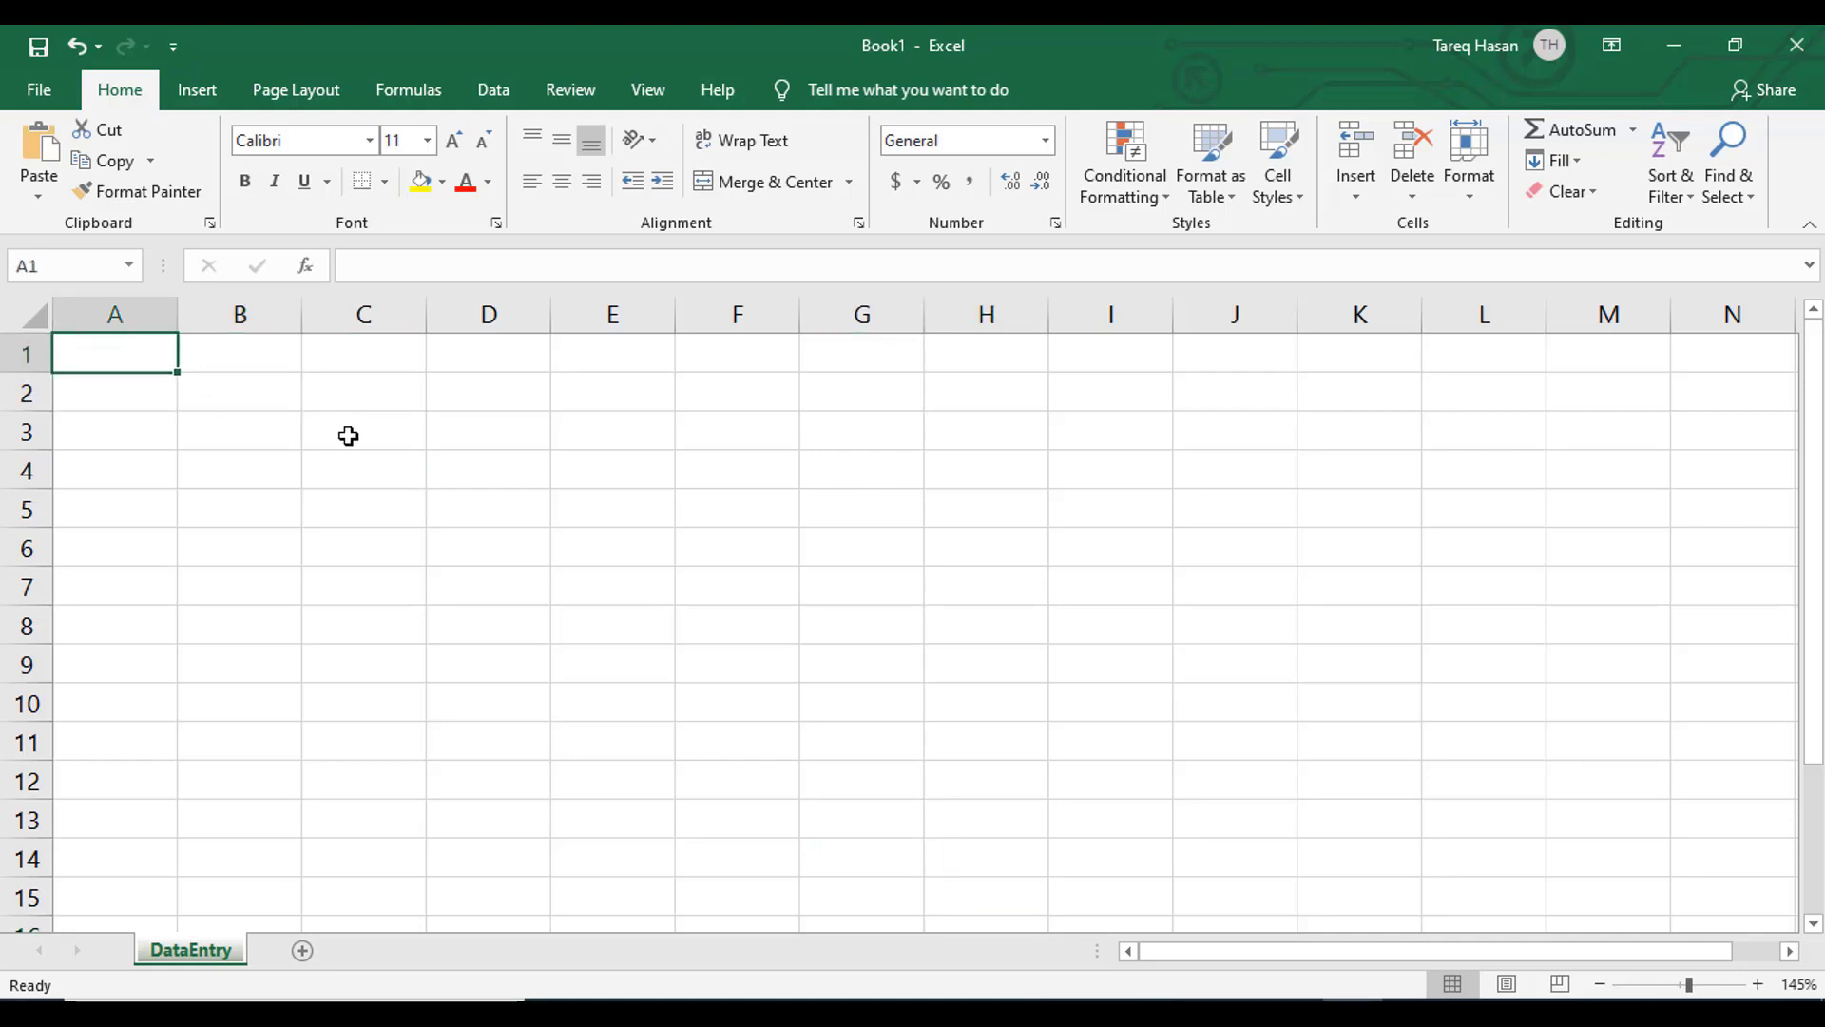
{"action": "left_click", "coordinate": [440, 489]}
{"action": "left_click", "coordinate": [110, 355]}
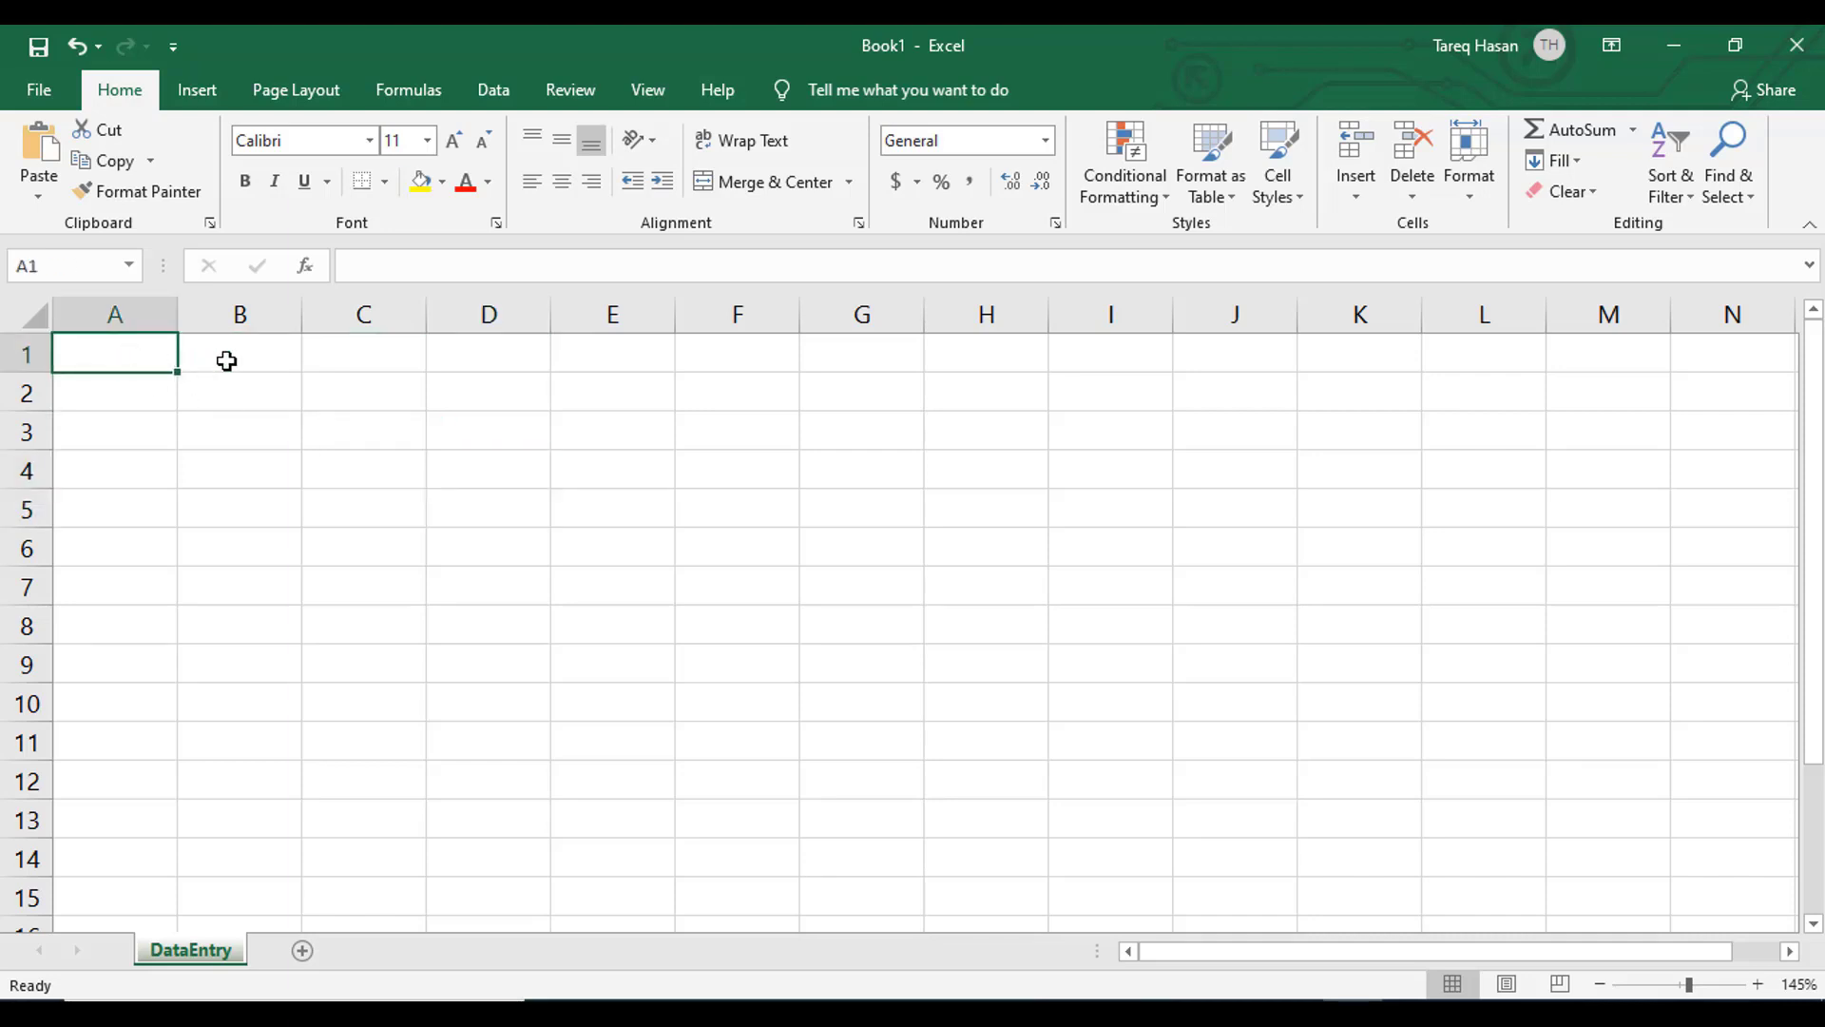
{"action": "left_click", "coordinate": [275, 368]}
{"action": "left_click", "coordinate": [334, 388]}
{"action": "left_click", "coordinate": [414, 452]}
{"action": "left_click", "coordinate": [553, 465]}
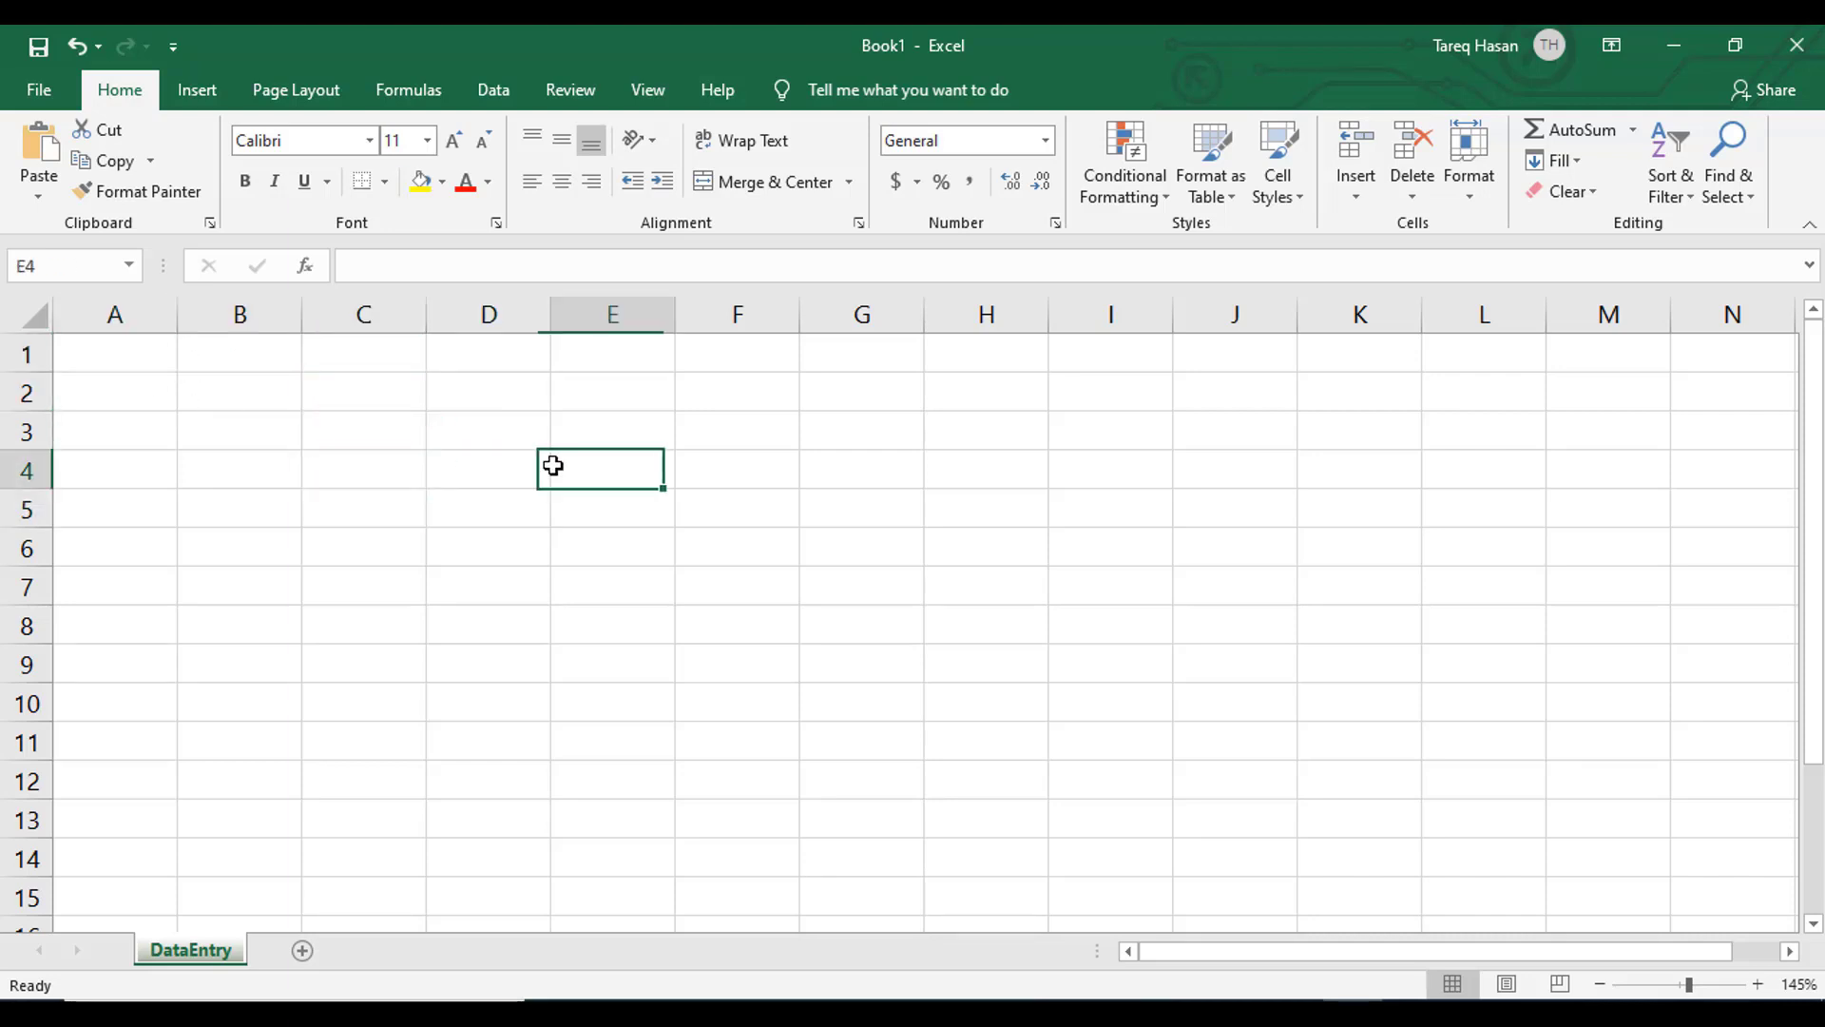
{"action": "left_click", "coordinate": [517, 437]}
{"action": "left_click", "coordinate": [95, 346]}
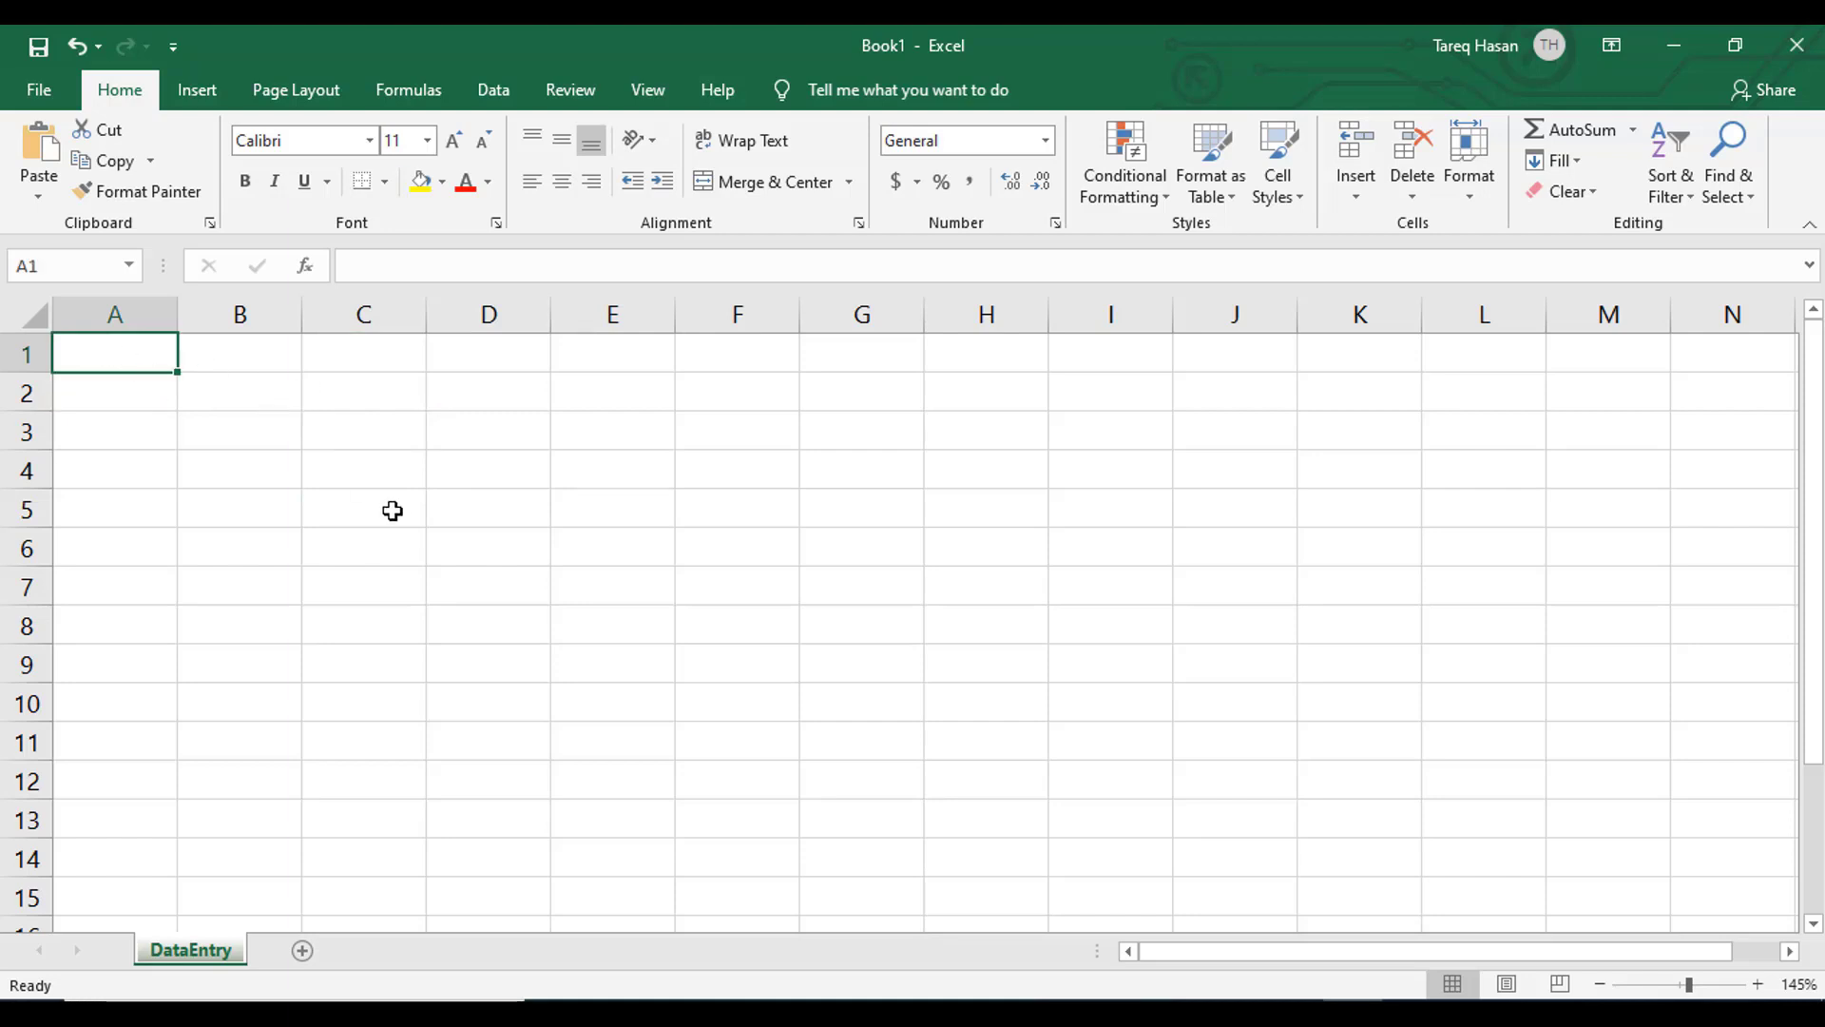
Move the active cell along row 1 from A1 to K1, one column at a time.
{"action": "key", "text": "Right"}
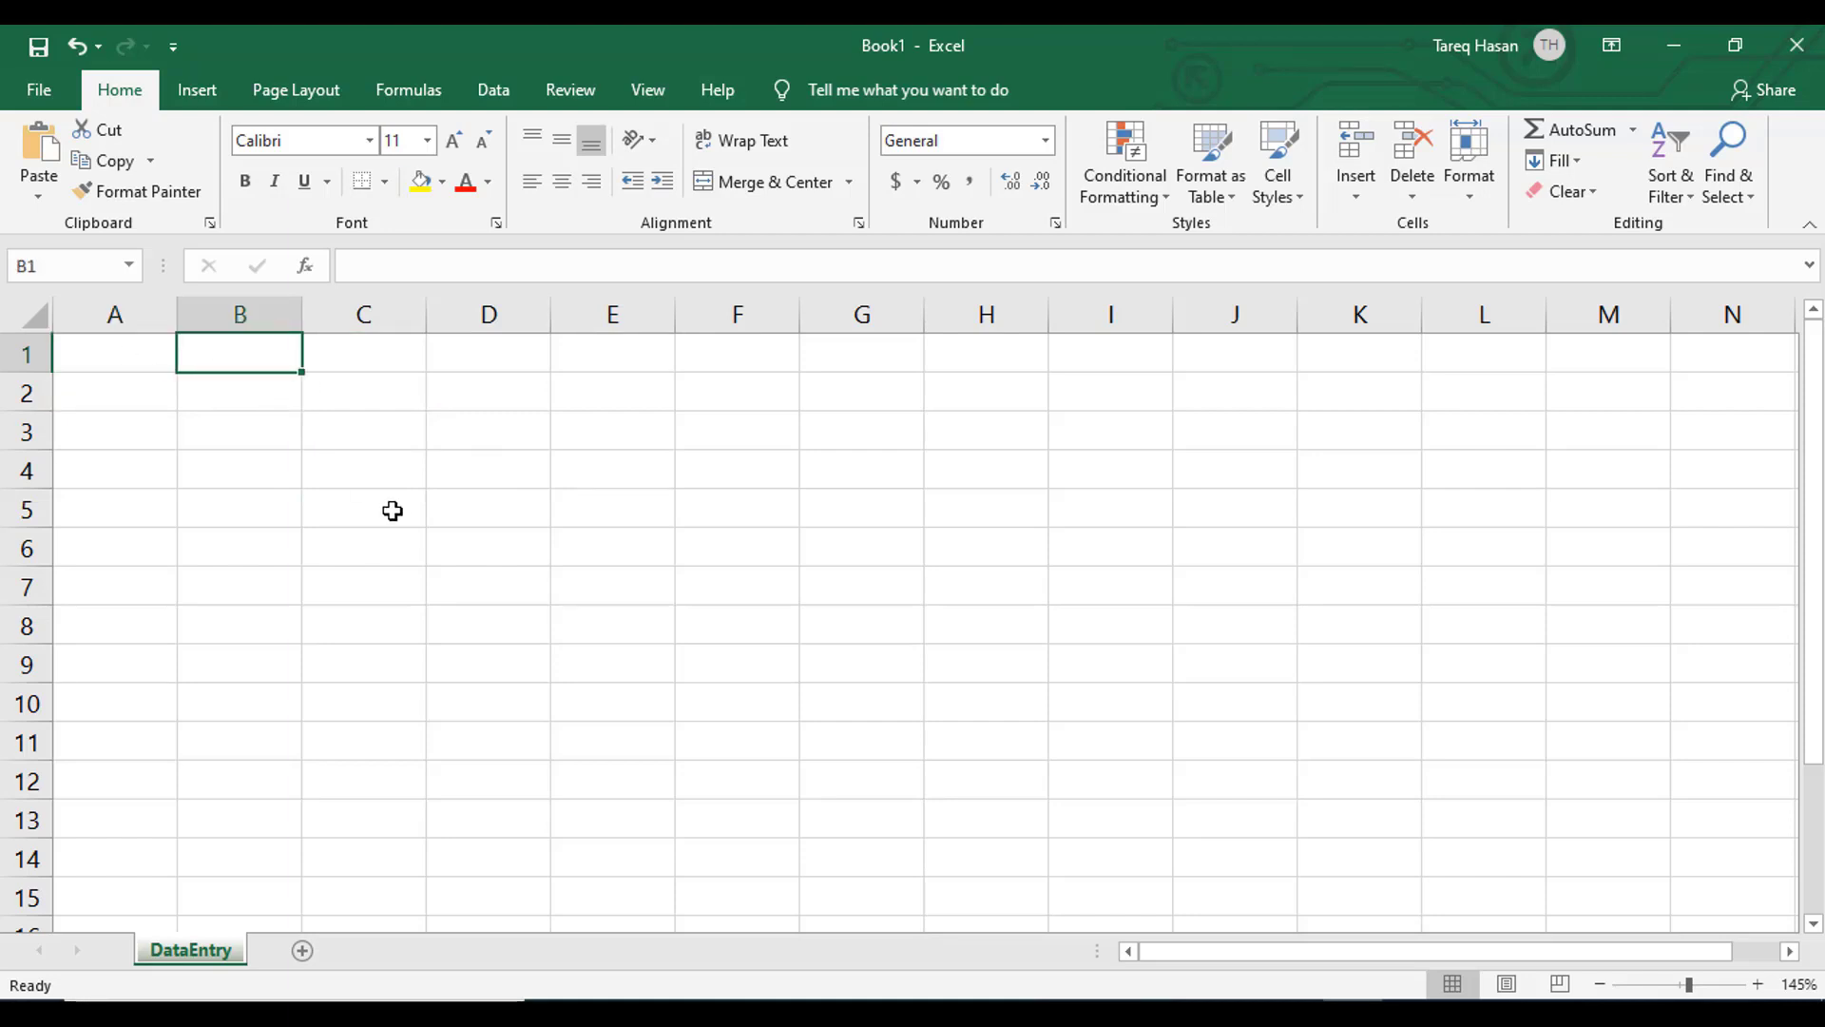
{"action": "key", "text": "Right"}
{"action": "key", "text": "Right"}
{"action": "key", "text": "Right"}
{"action": "key", "text": "Right"}
{"action": "key", "text": "Right"}
{"action": "key", "text": "Right"}
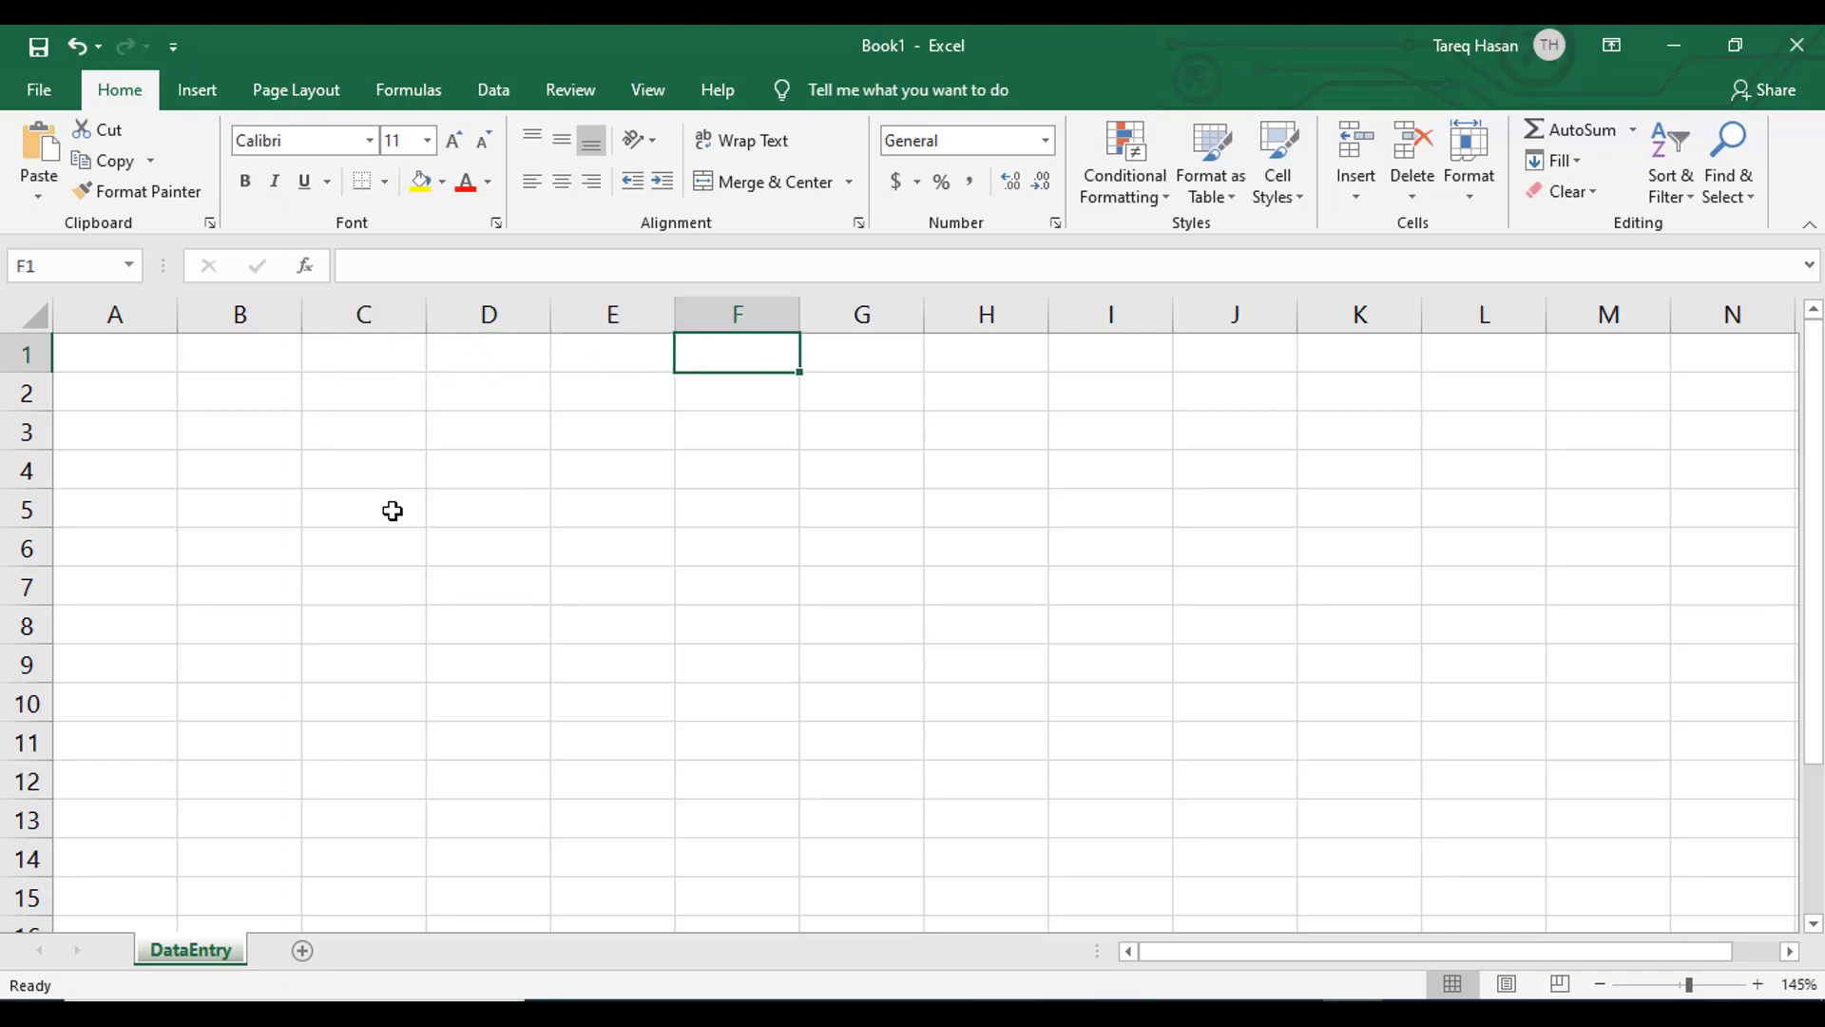
{"action": "key", "text": "Right"}
{"action": "key", "text": "Right"}
{"action": "key", "text": "Right"}
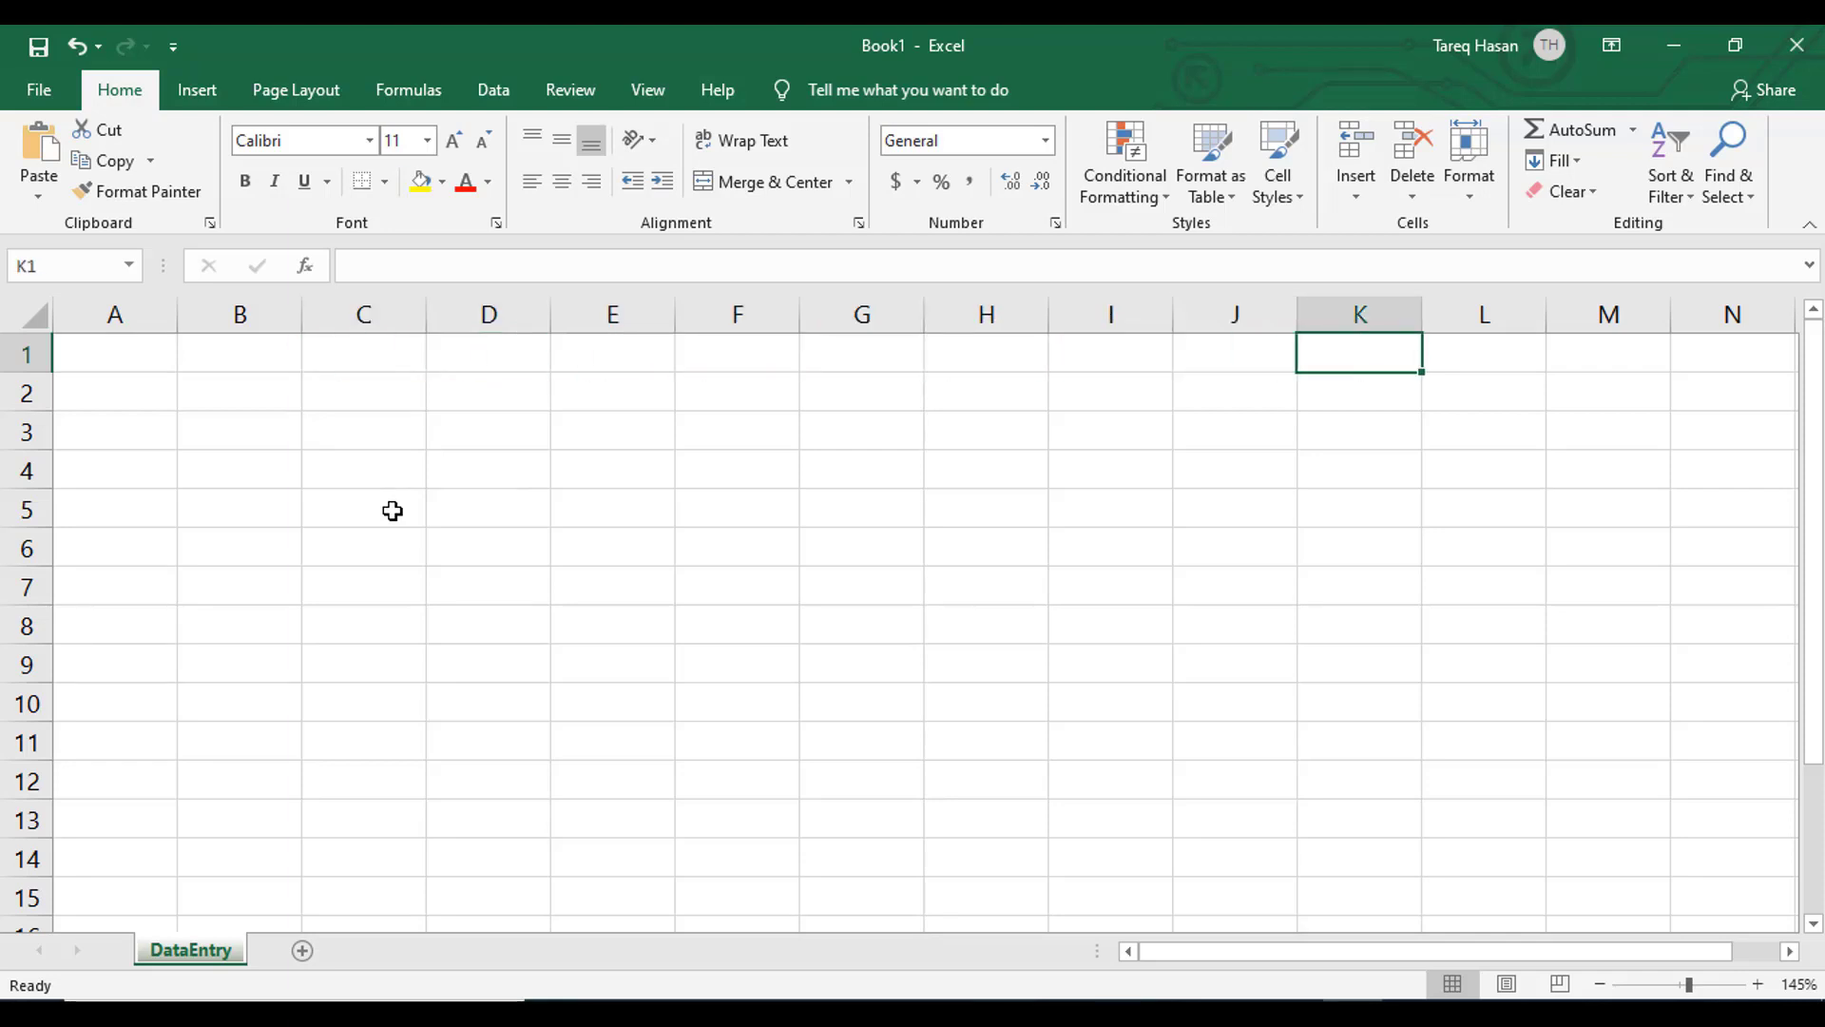
Move the active cell back along row 1 from K1 to B1, one column at a time.
{"action": "key", "text": "Left"}
{"action": "key", "text": "Left"}
{"action": "key", "text": "Left"}
{"action": "key", "text": "Left"}
{"action": "key", "text": "Left"}
{"action": "key", "text": "Left"}
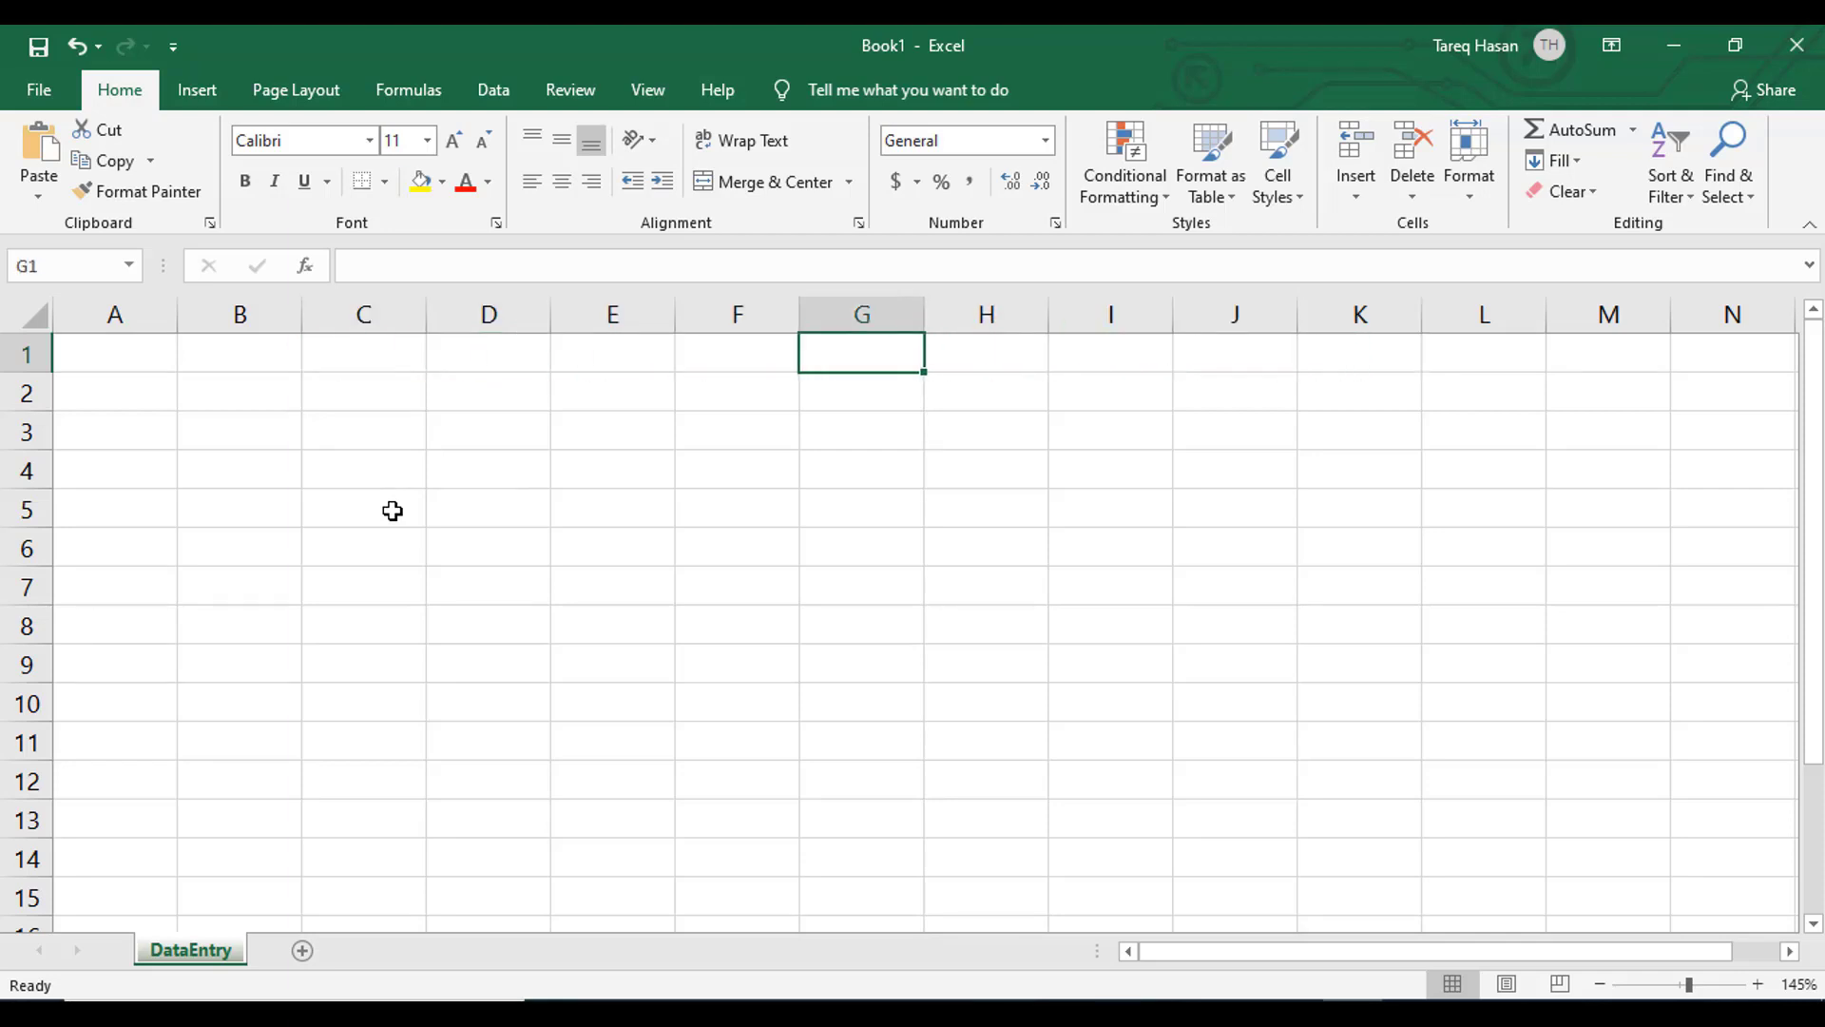
{"action": "key", "text": "Left"}
{"action": "key", "text": "Left"}
{"action": "key", "text": "Left"}
{"action": "key", "text": "Left"}
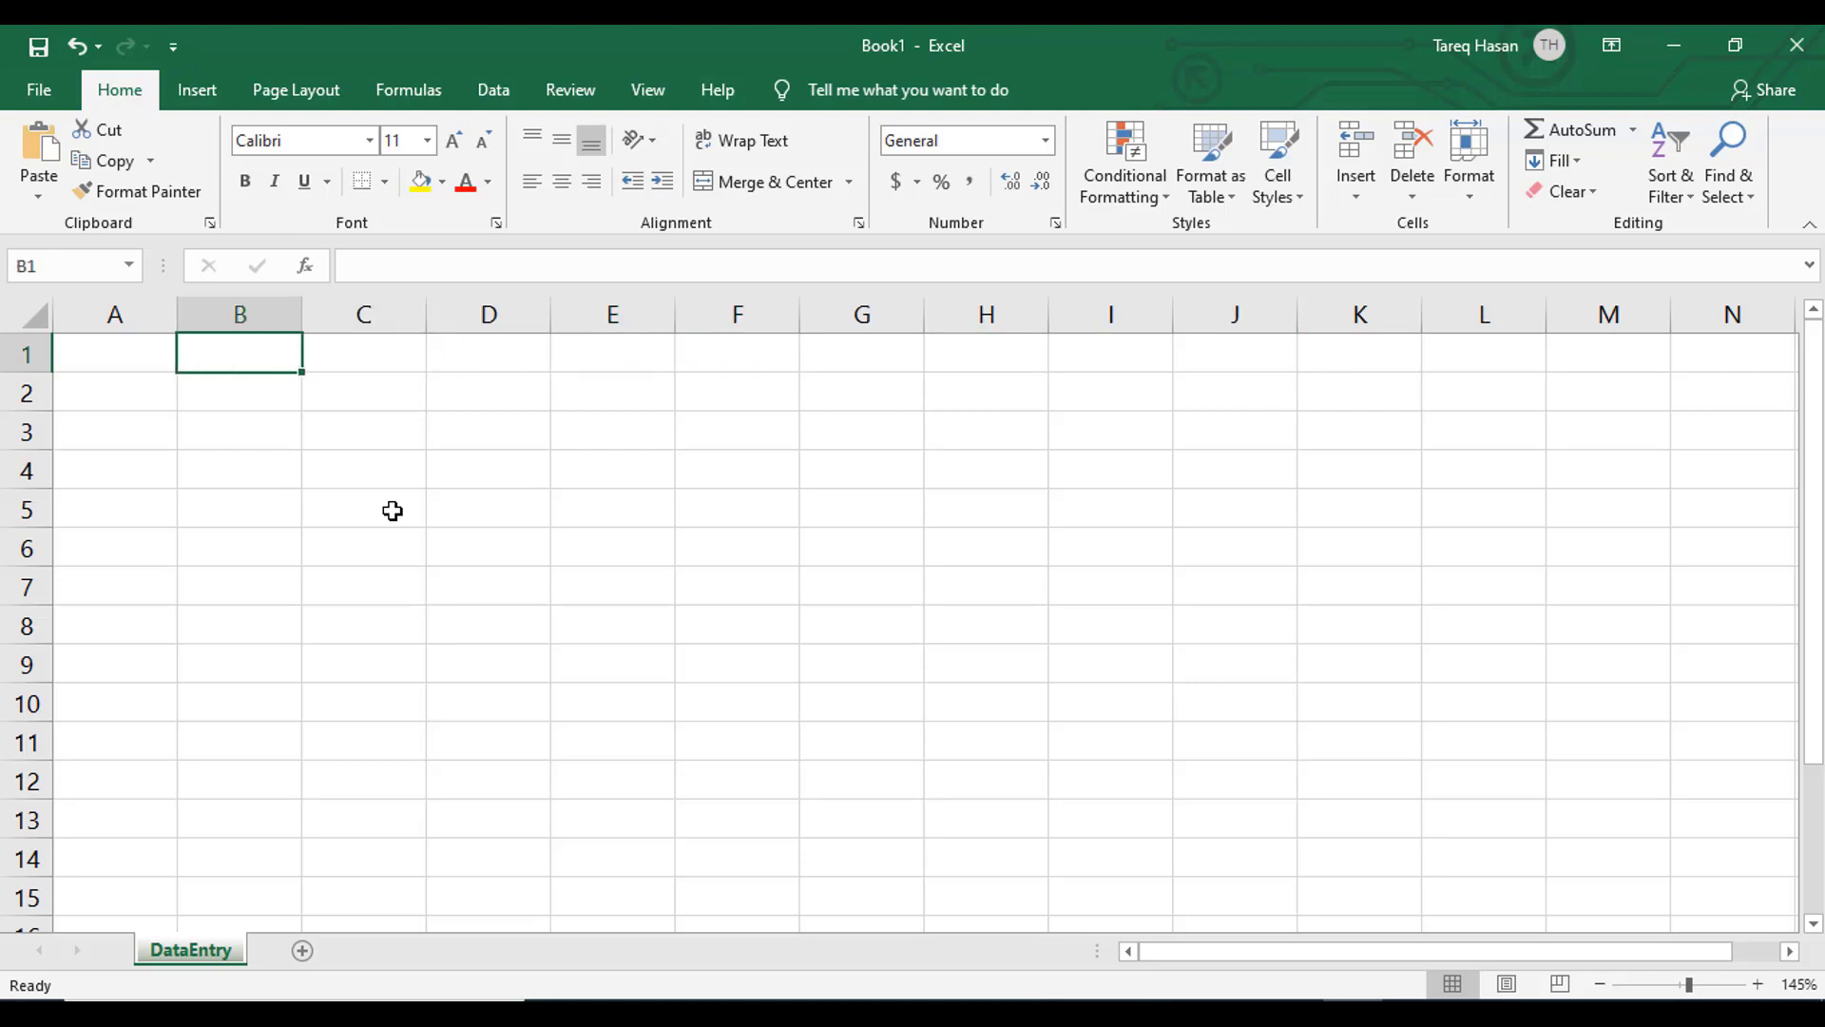
Advance the active cell along row 1 from B1 to N1, one column at a time.
{"action": "key", "text": "Right"}
{"action": "key", "text": "Right"}
{"action": "key", "text": "Right"}
{"action": "key", "text": "Right"}
{"action": "key", "text": "Right"}
{"action": "key", "text": "Right"}
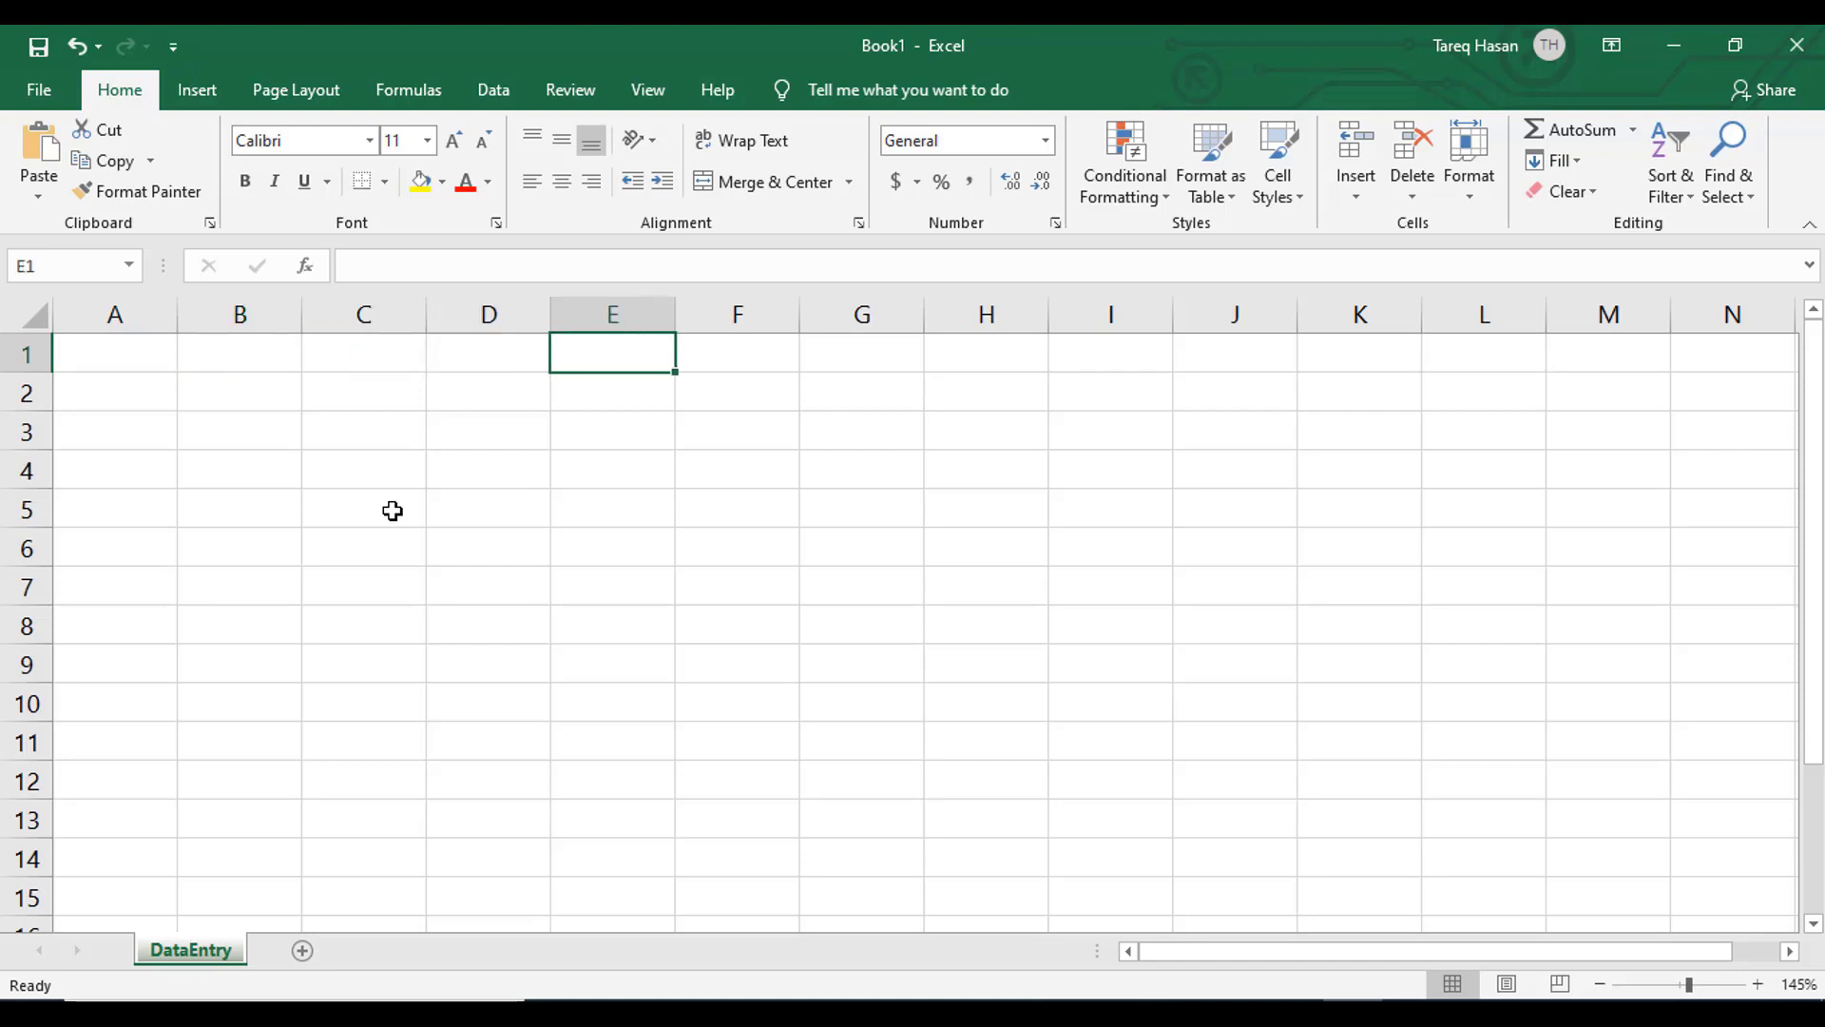
{"action": "key", "text": "Right"}
{"action": "key", "text": "Right"}
{"action": "key", "text": "Right"}
{"action": "key", "text": "Right"}
{"action": "key", "text": "Right"}
{"action": "key", "text": "Right"}
{"action": "key", "text": "Right"}
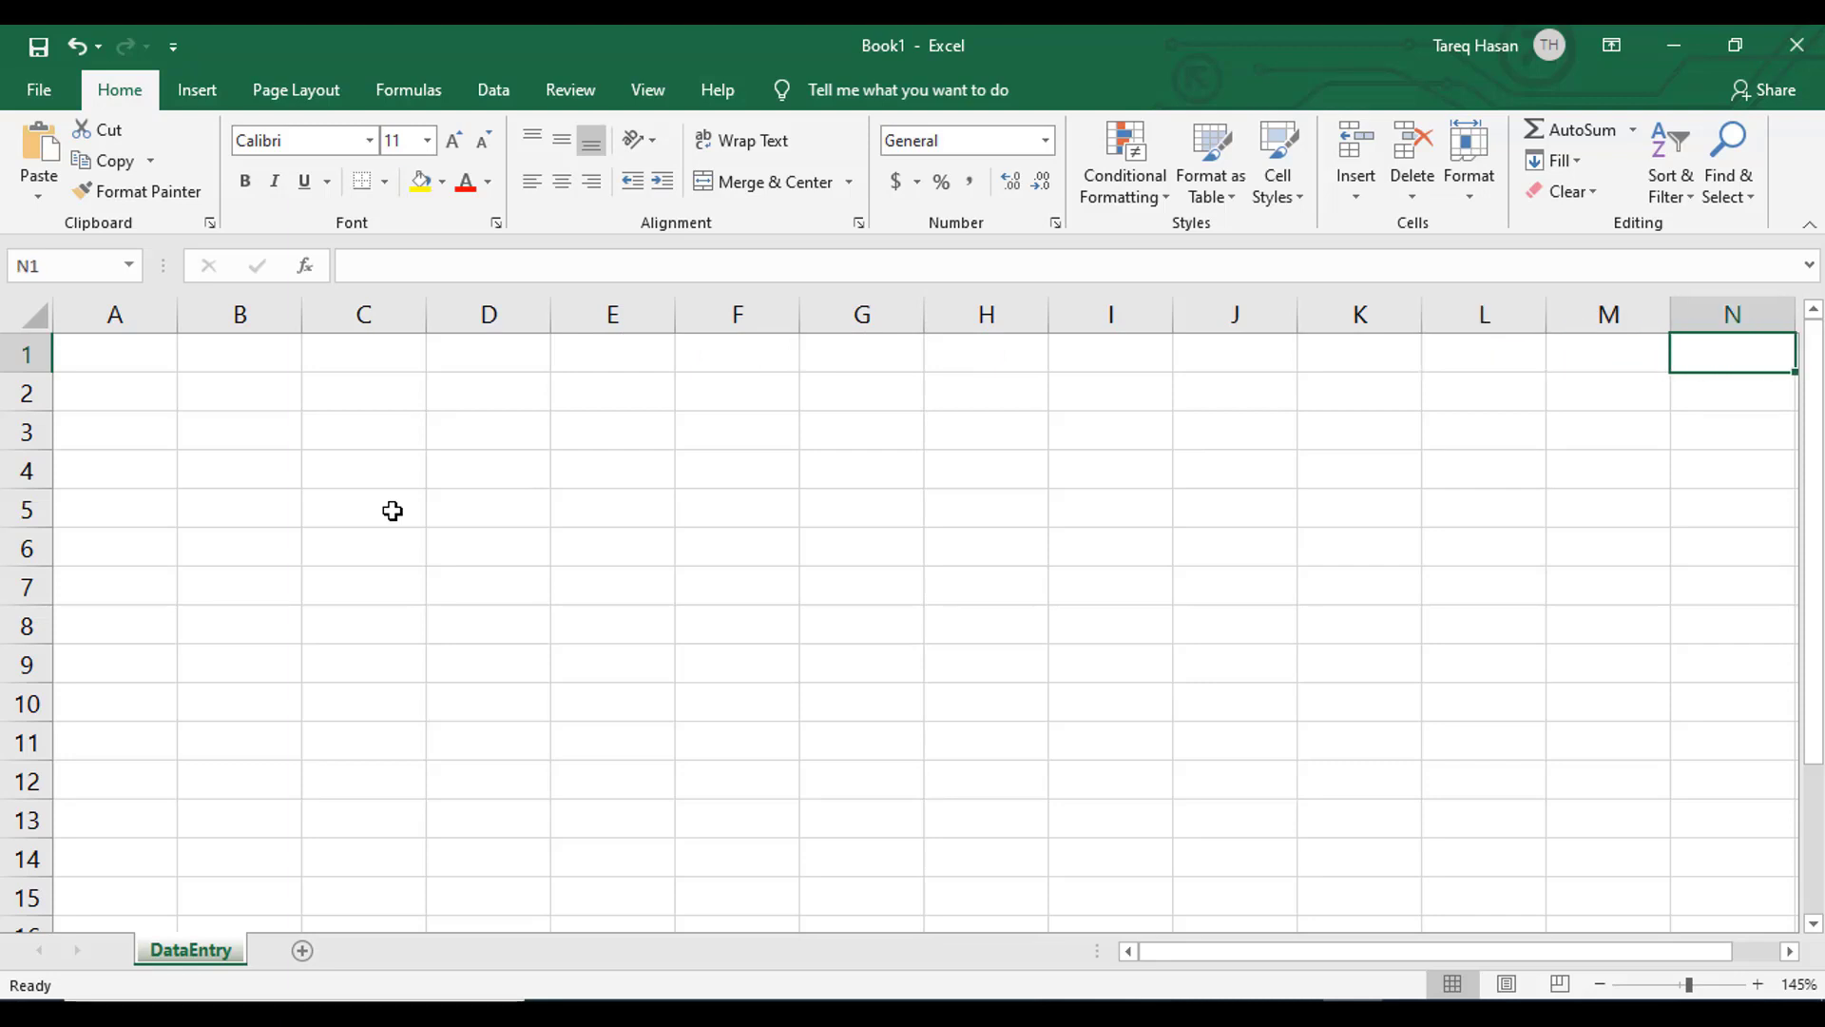
Step the active cell back along row 1 from N1 to C1.
{"action": "key", "text": "Left"}
{"action": "key", "text": "Left"}
{"action": "key", "text": "Left"}
{"action": "key", "text": "Left"}
{"action": "key", "text": "Left"}
{"action": "key", "text": "Left"}
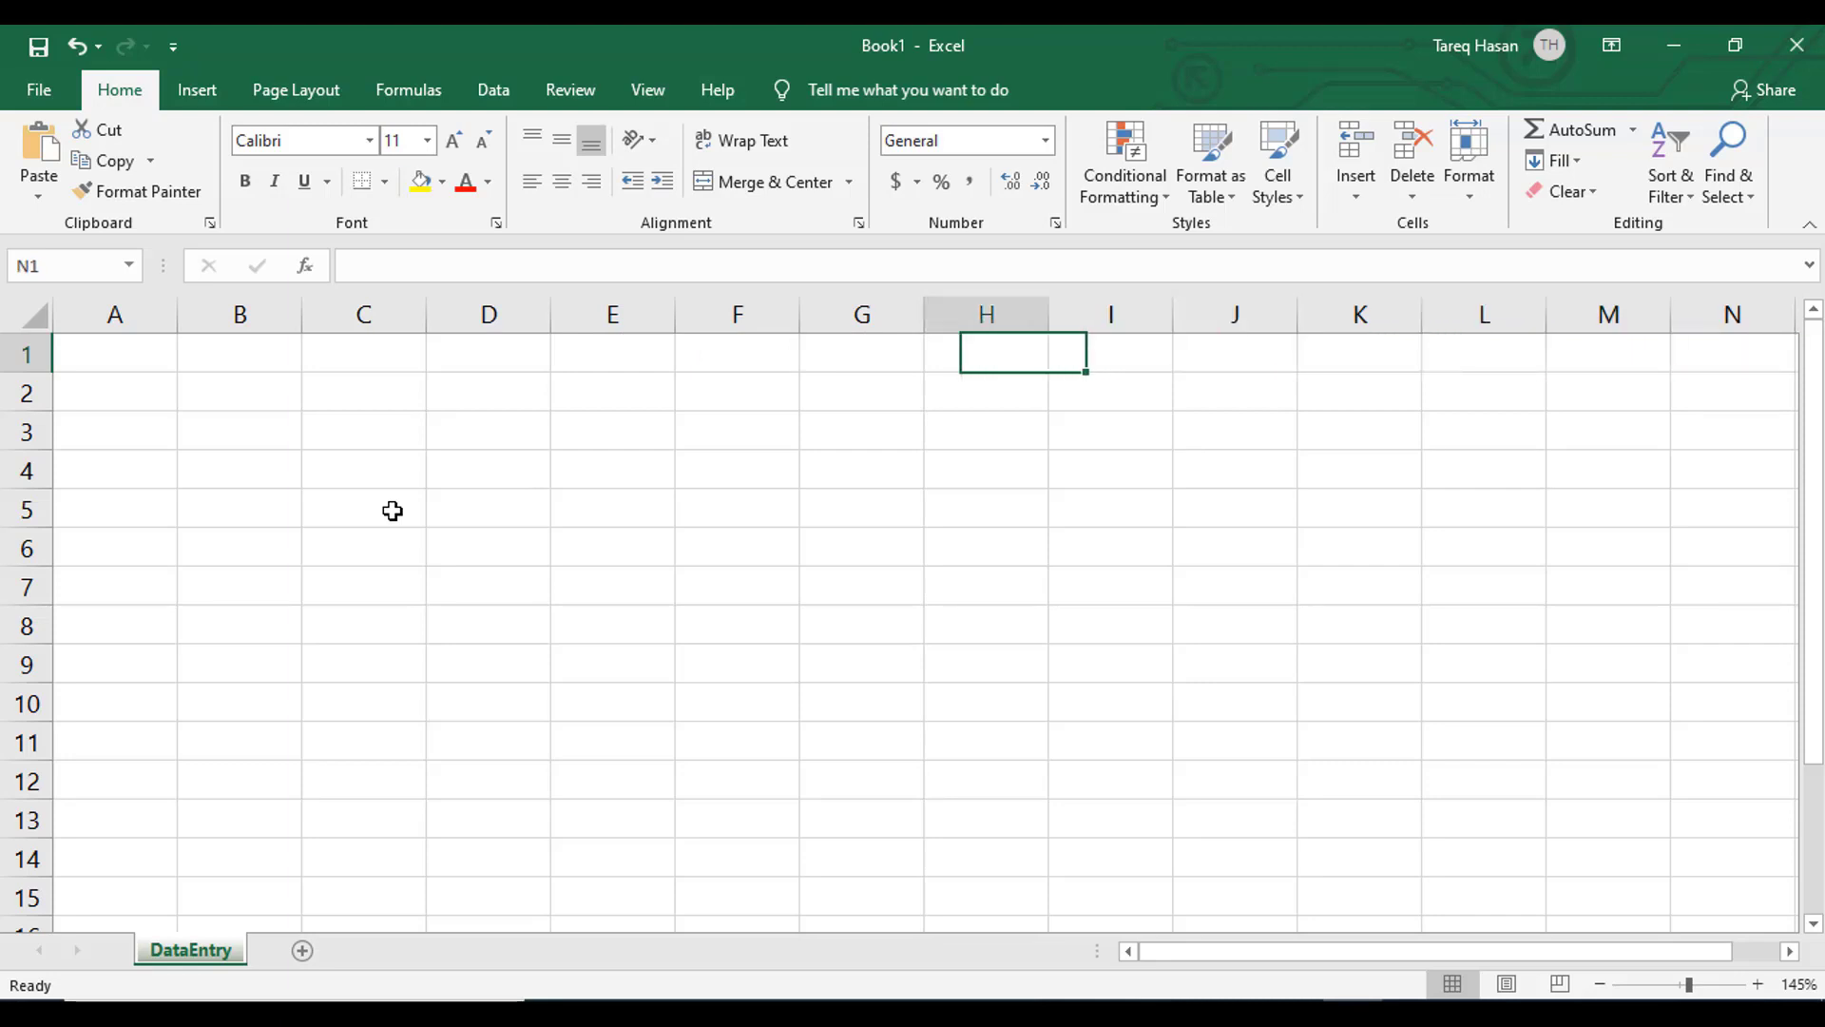
{"action": "key", "text": "Left"}
{"action": "key", "text": "Left"}
{"action": "key", "text": "Left"}
{"action": "key", "text": "Left"}
{"action": "key", "text": "Left"}
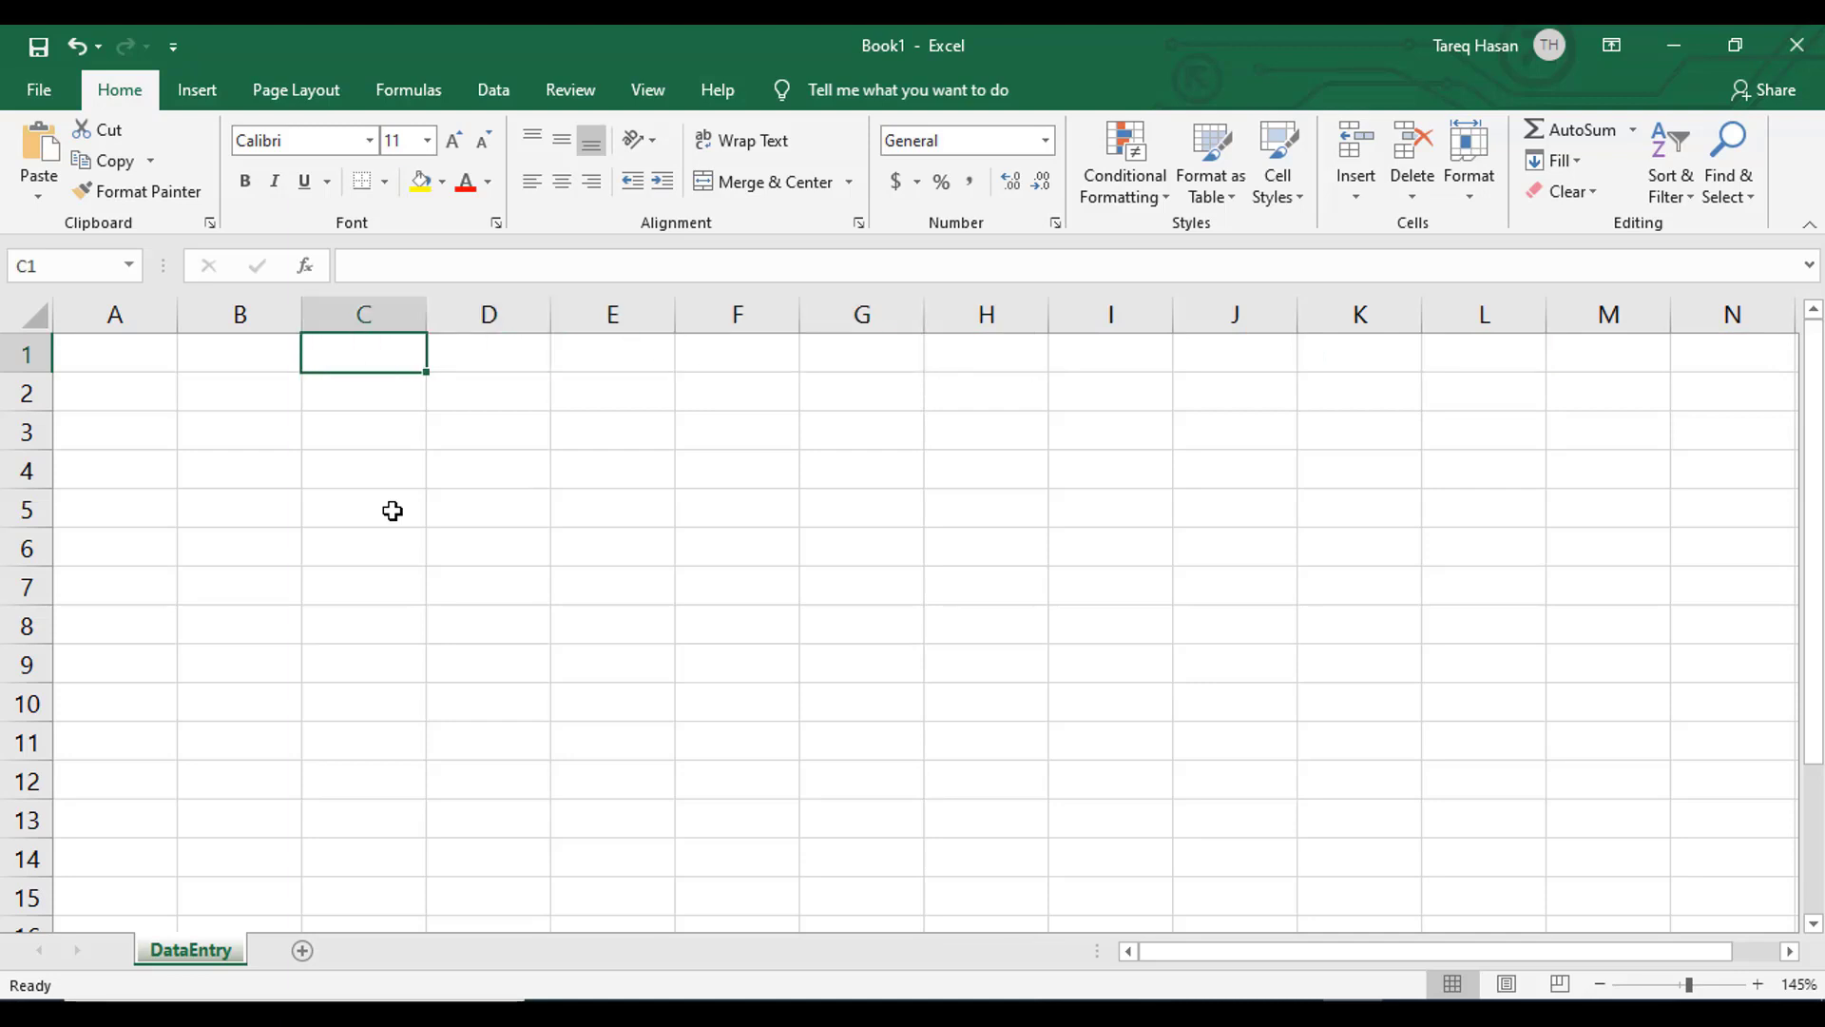
Move the active cell from C1 along row 1 past column Z to cell AL1.
{"action": "key", "text": "Right"}
{"action": "key", "text": "Right"}
{"action": "key", "text": "Right"}
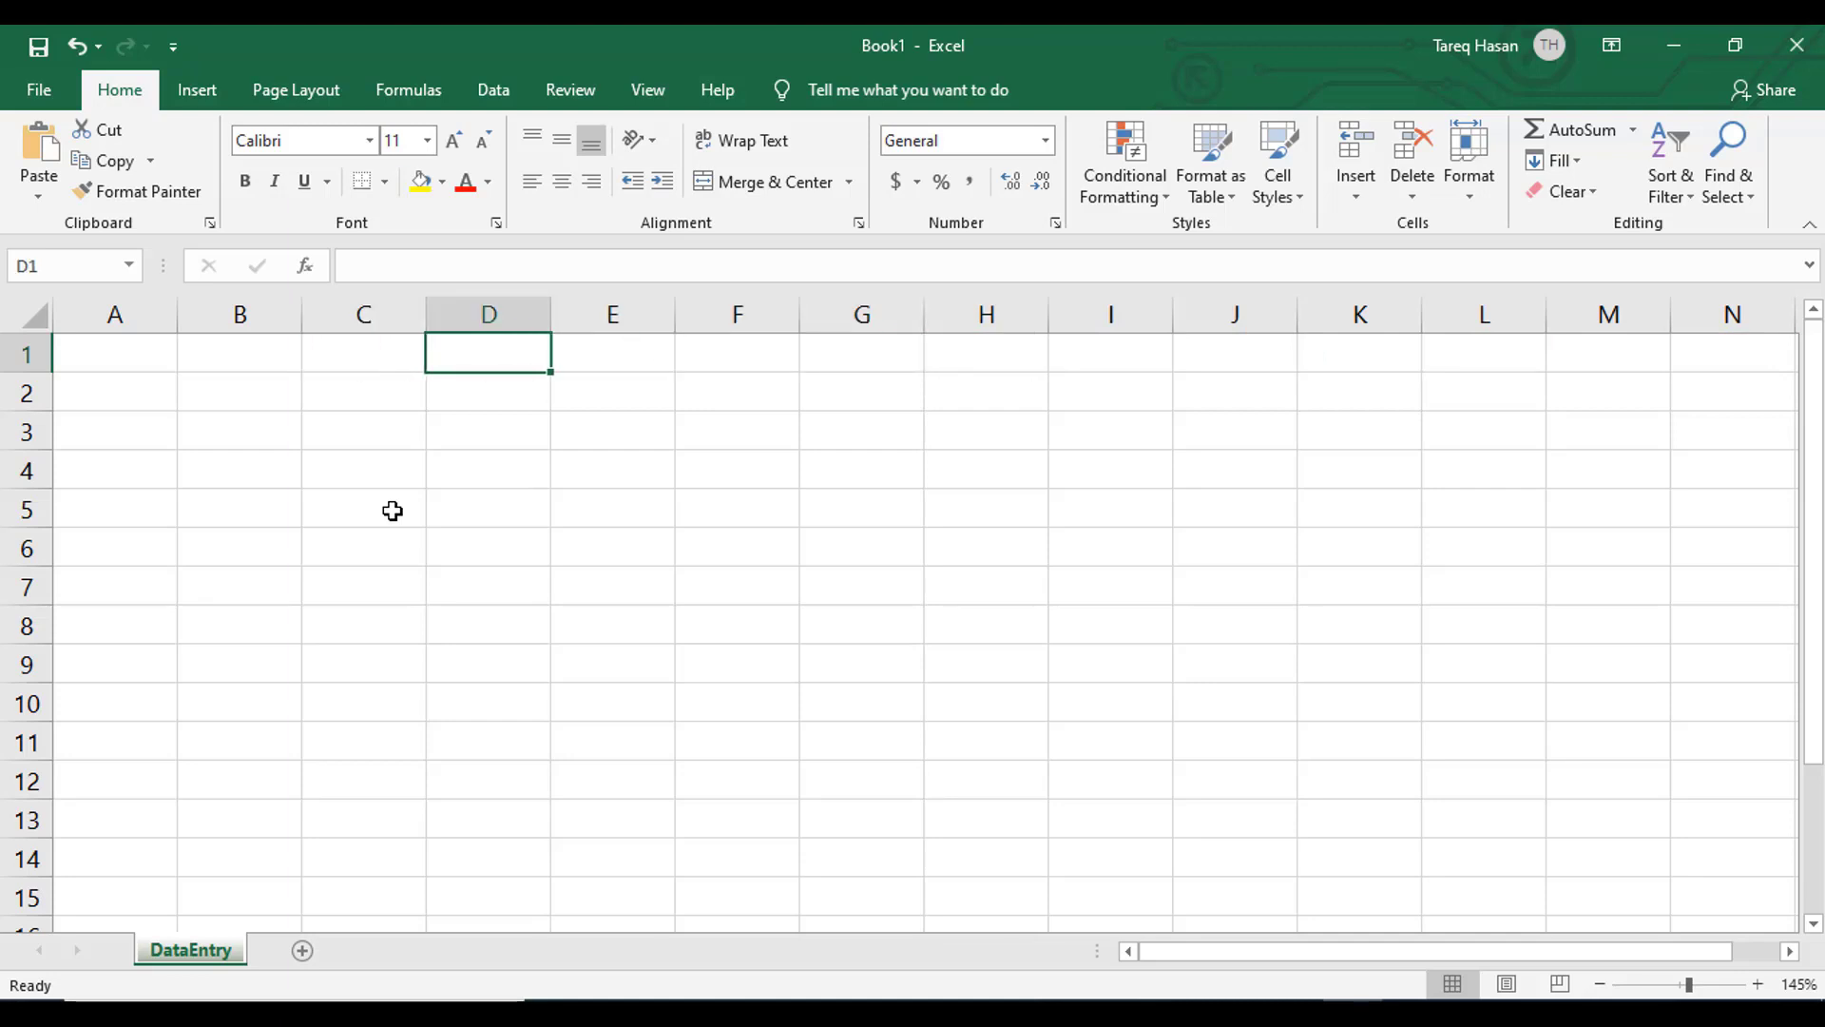
{"action": "key", "text": "Right"}
{"action": "key", "text": "Right"}
{"action": "key", "text": "Right"}
{"action": "key", "text": "Right"}
{"action": "key", "text": "Right"}
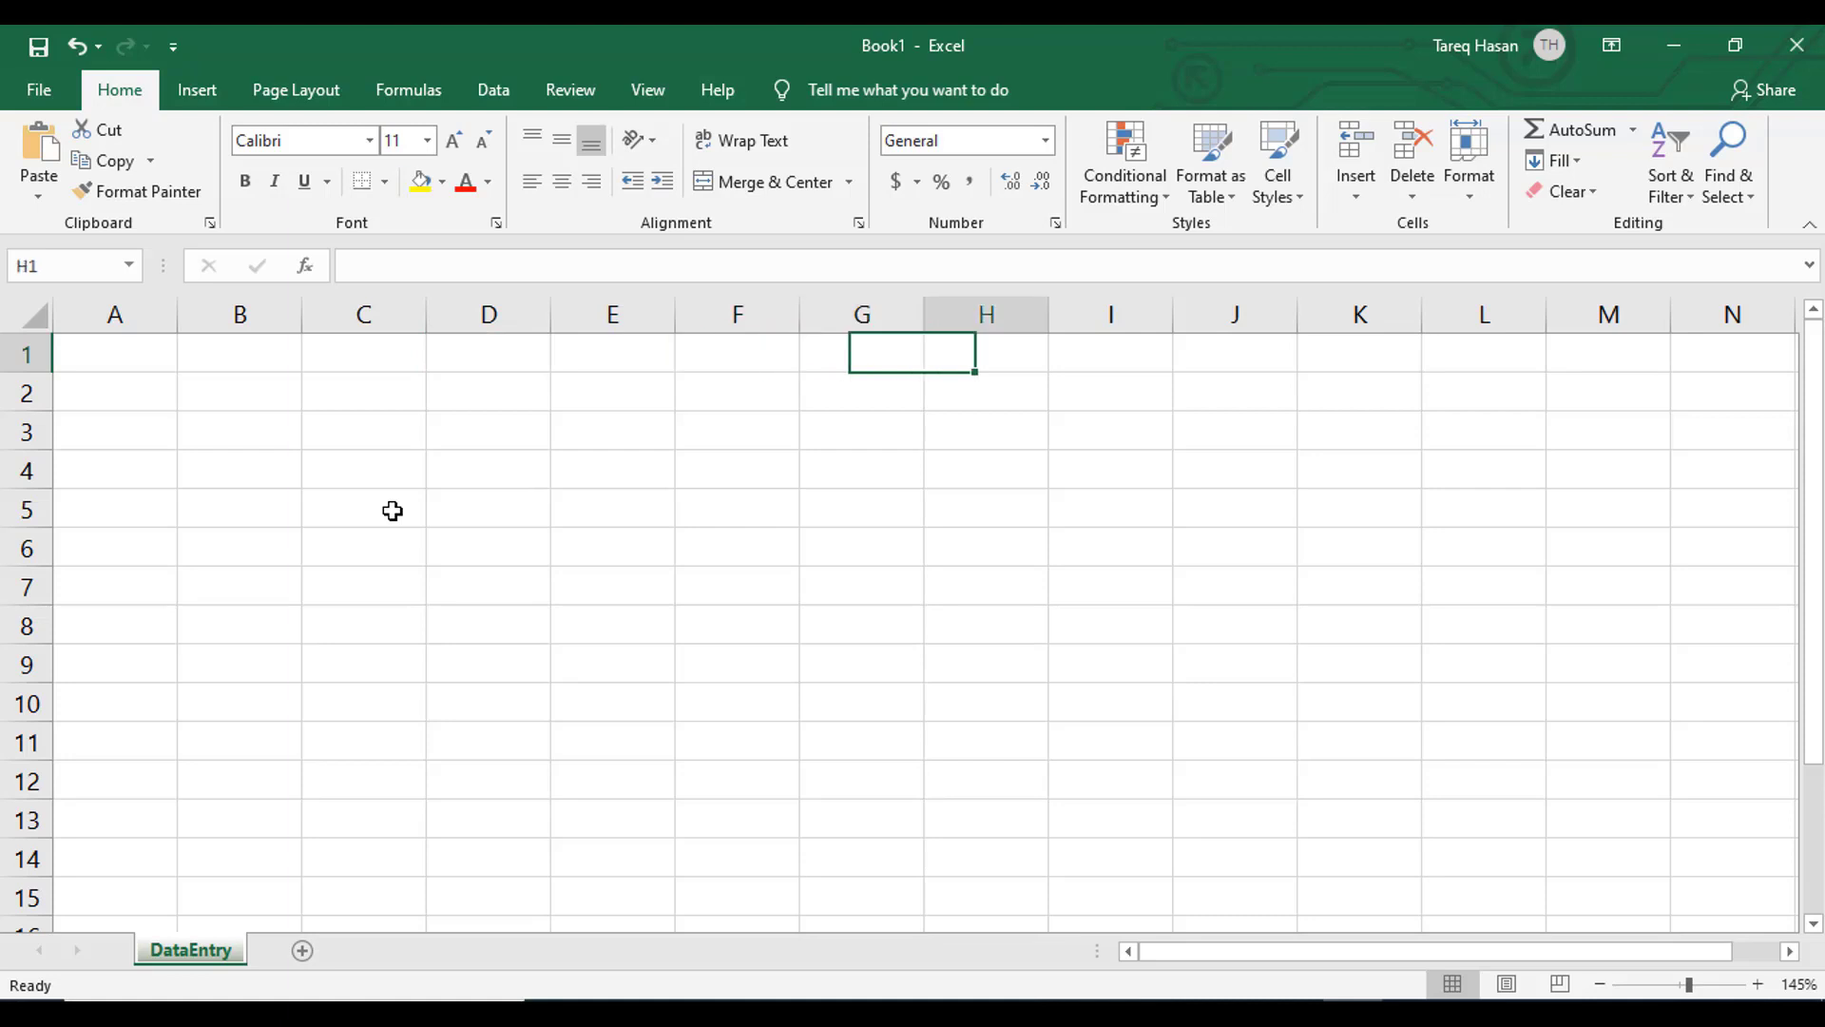
{"action": "key", "text": "Right"}
{"action": "key", "text": "Right"}
{"action": "key", "text": "Right"}
{"action": "key", "text": "Right"}
{"action": "key", "text": "Right"}
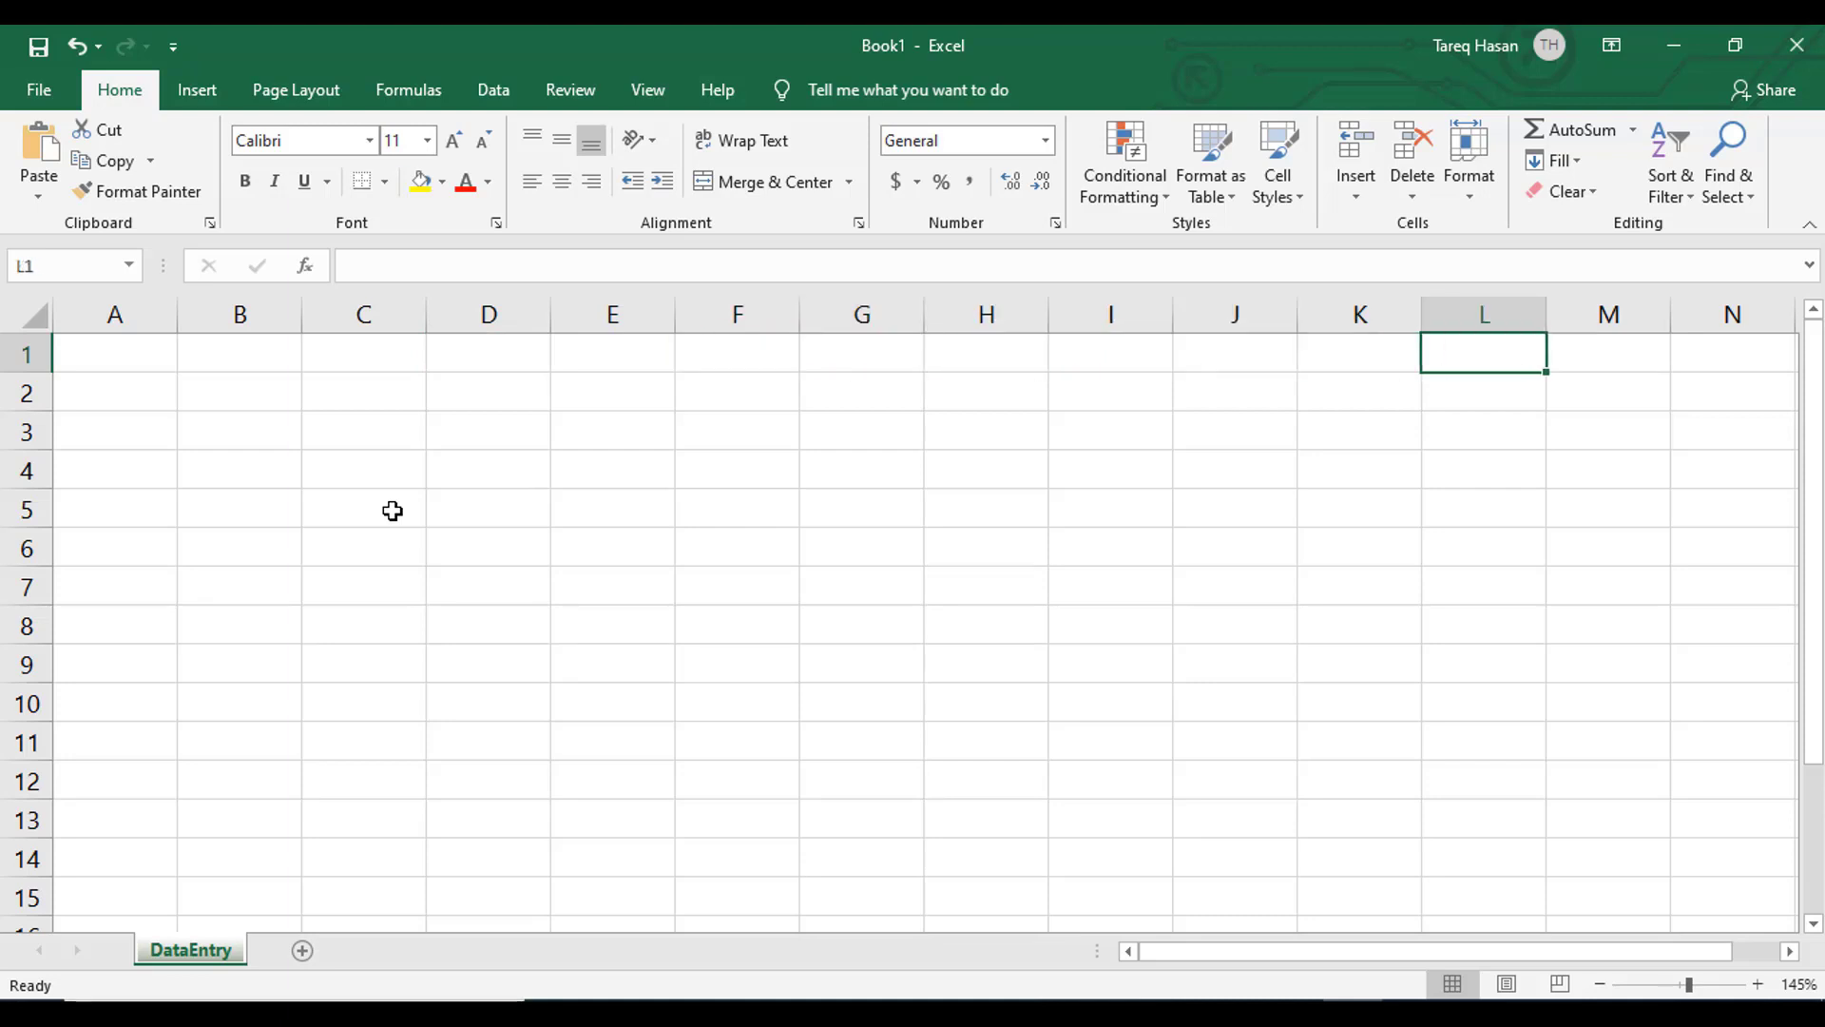
{"action": "key", "text": "Right"}
{"action": "key", "text": "Right"}
{"action": "key", "text": "Right"}
{"action": "key", "text": "Right"}
{"action": "key", "text": "Right"}
{"action": "key", "text": "Right"}
{"action": "key", "text": "Right"}
{"action": "key", "text": "Right"}
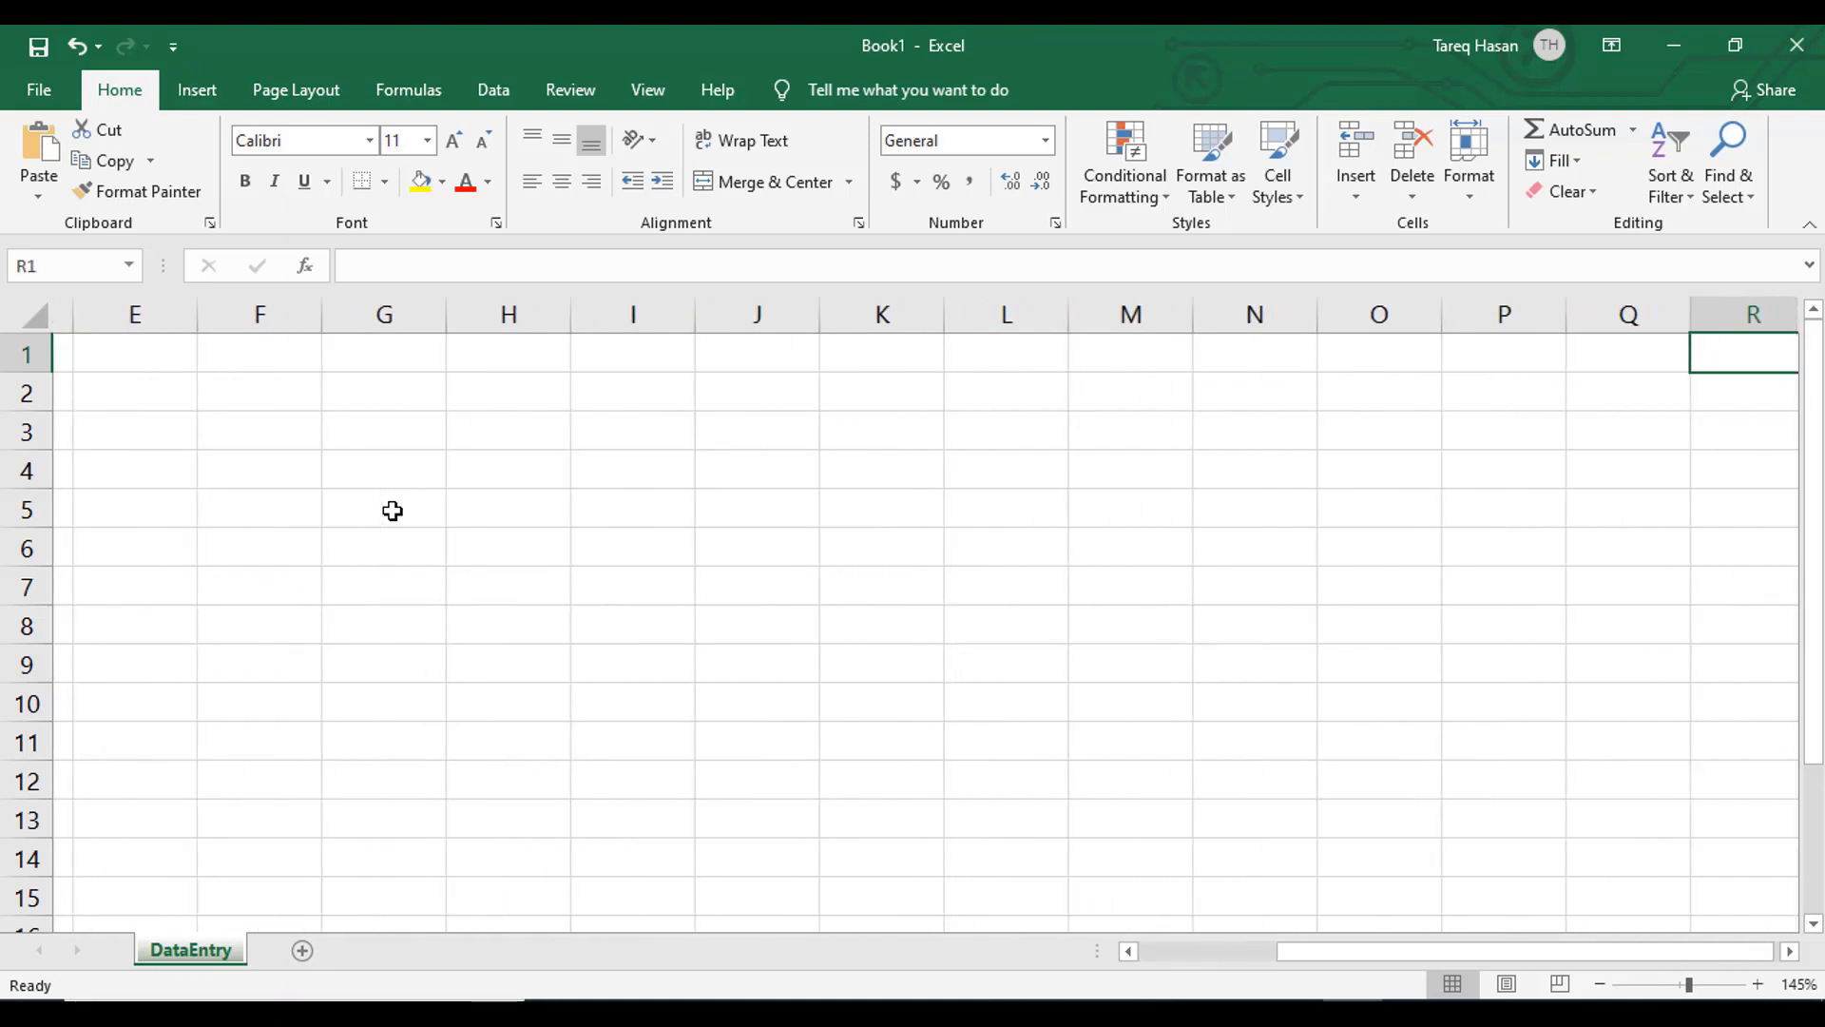
{"action": "key", "text": "Right"}
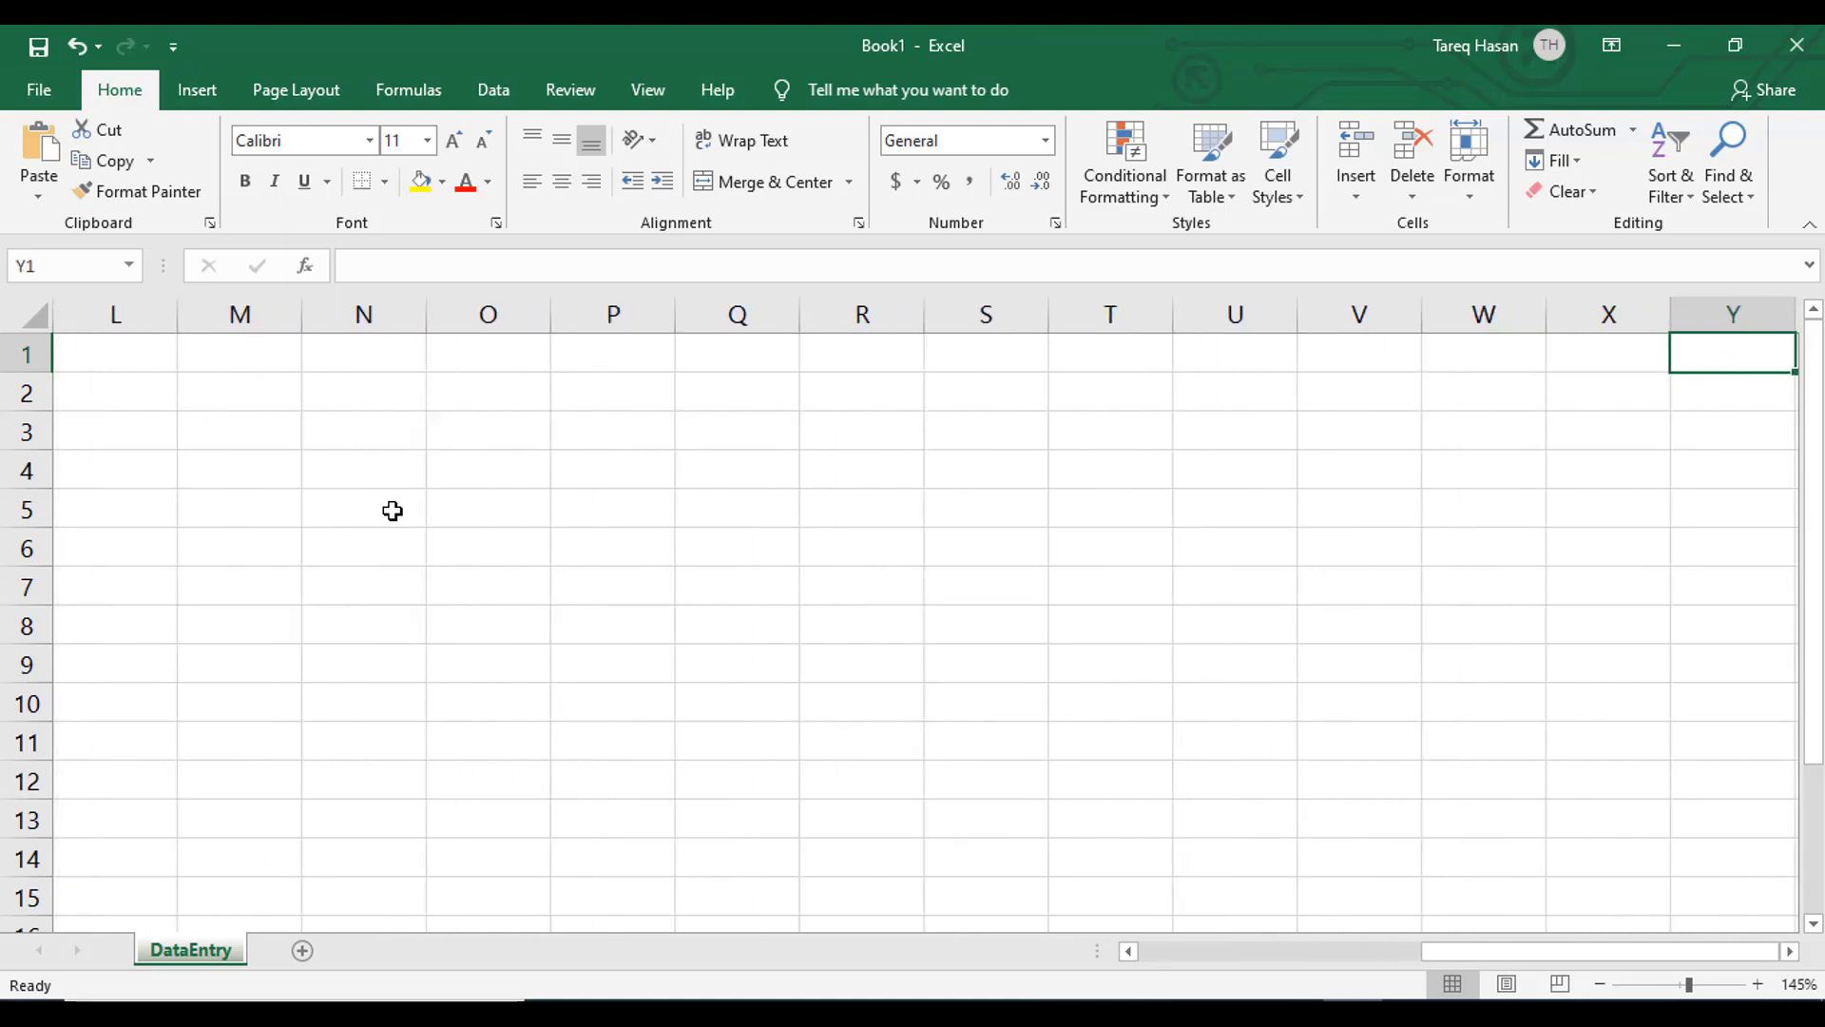
{"action": "key", "text": "Right"}
{"action": "key", "text": "Right"}
{"action": "key", "text": "Right"}
{"action": "key", "text": "Right"}
{"action": "key", "text": "Right"}
{"action": "key", "text": "Right"}
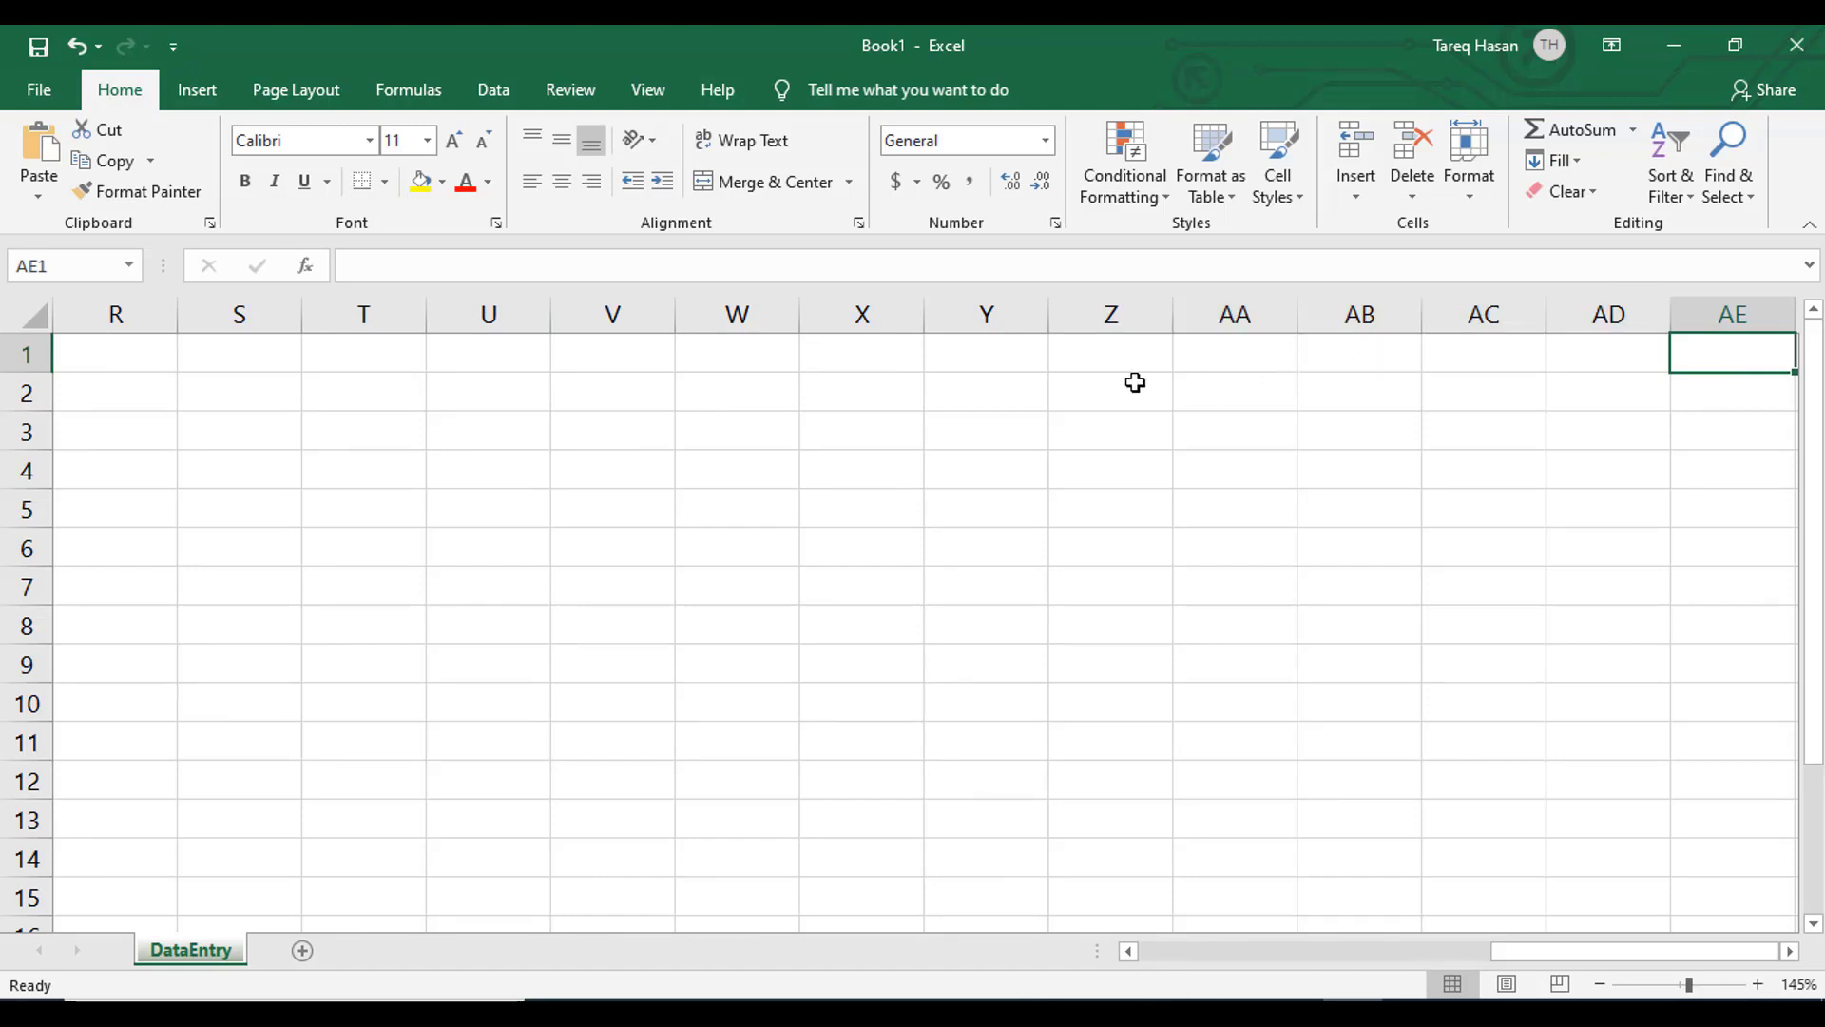
{"action": "key", "text": "Right"}
{"action": "key", "text": "Right"}
{"action": "key", "text": "Right"}
{"action": "key", "text": "Right"}
{"action": "key", "text": "Right"}
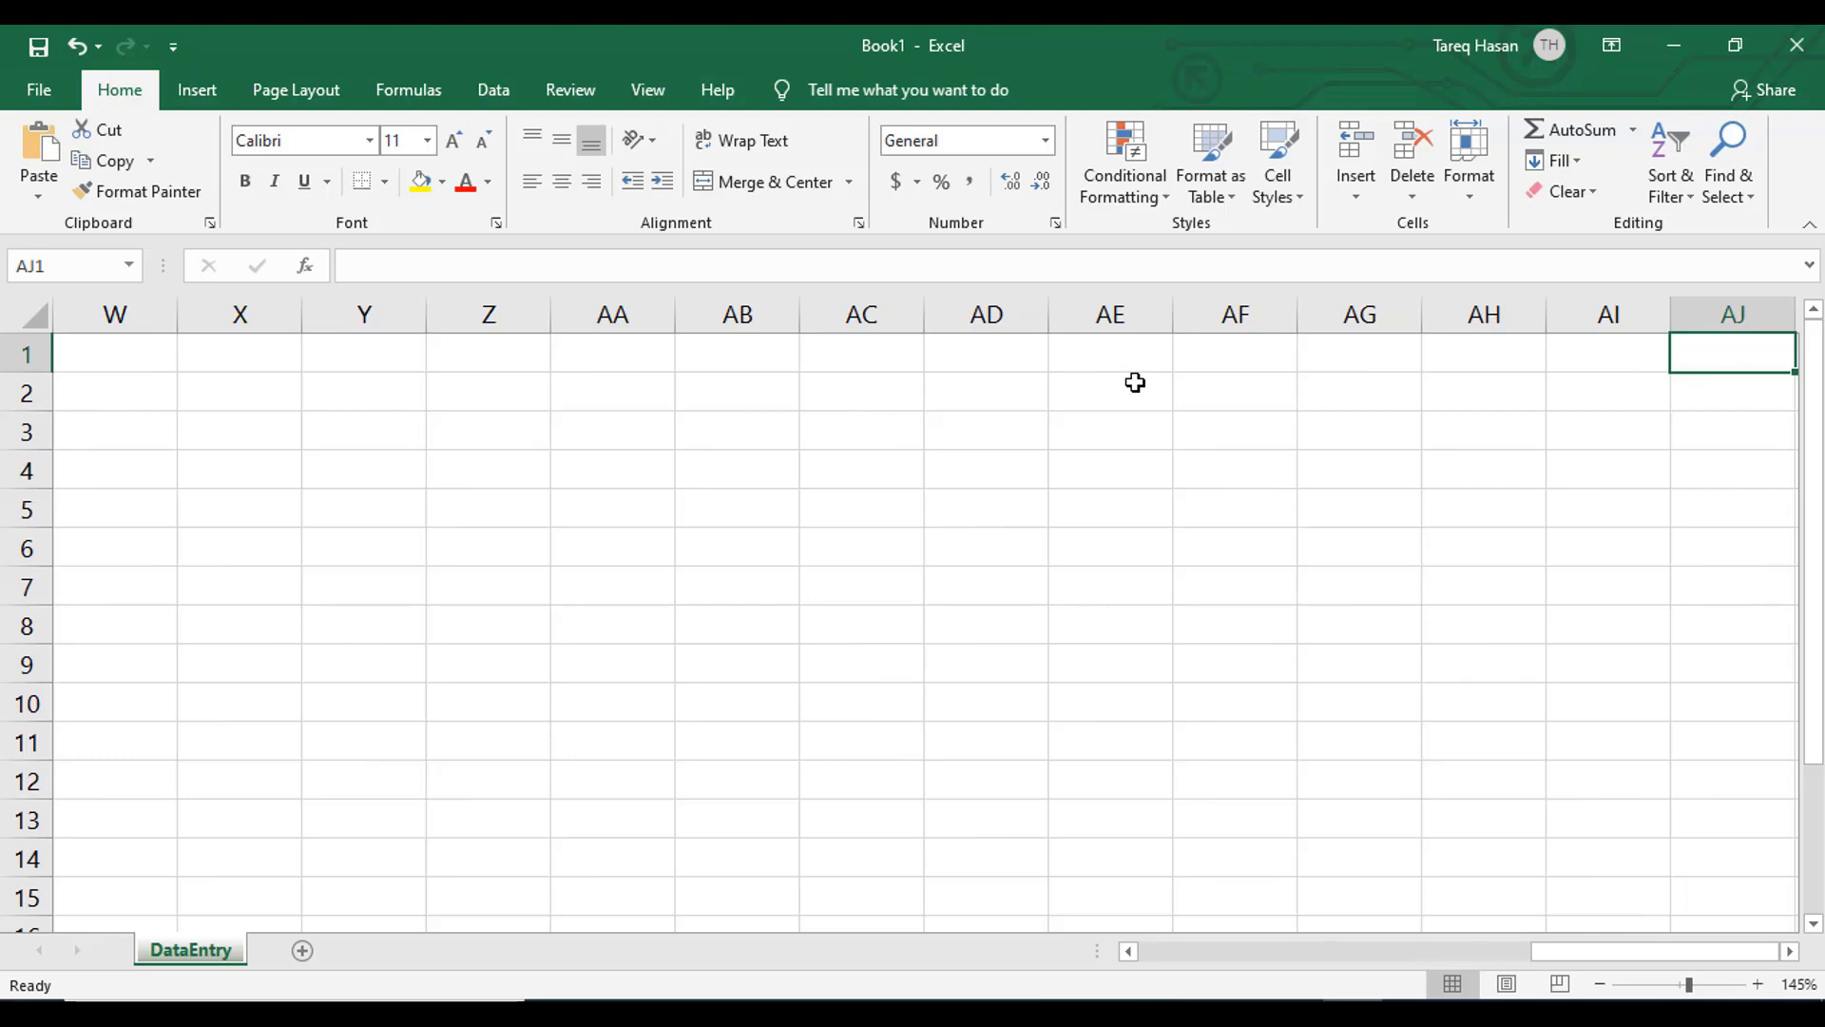
{"action": "key", "text": "Right"}
{"action": "key", "text": "Right"}
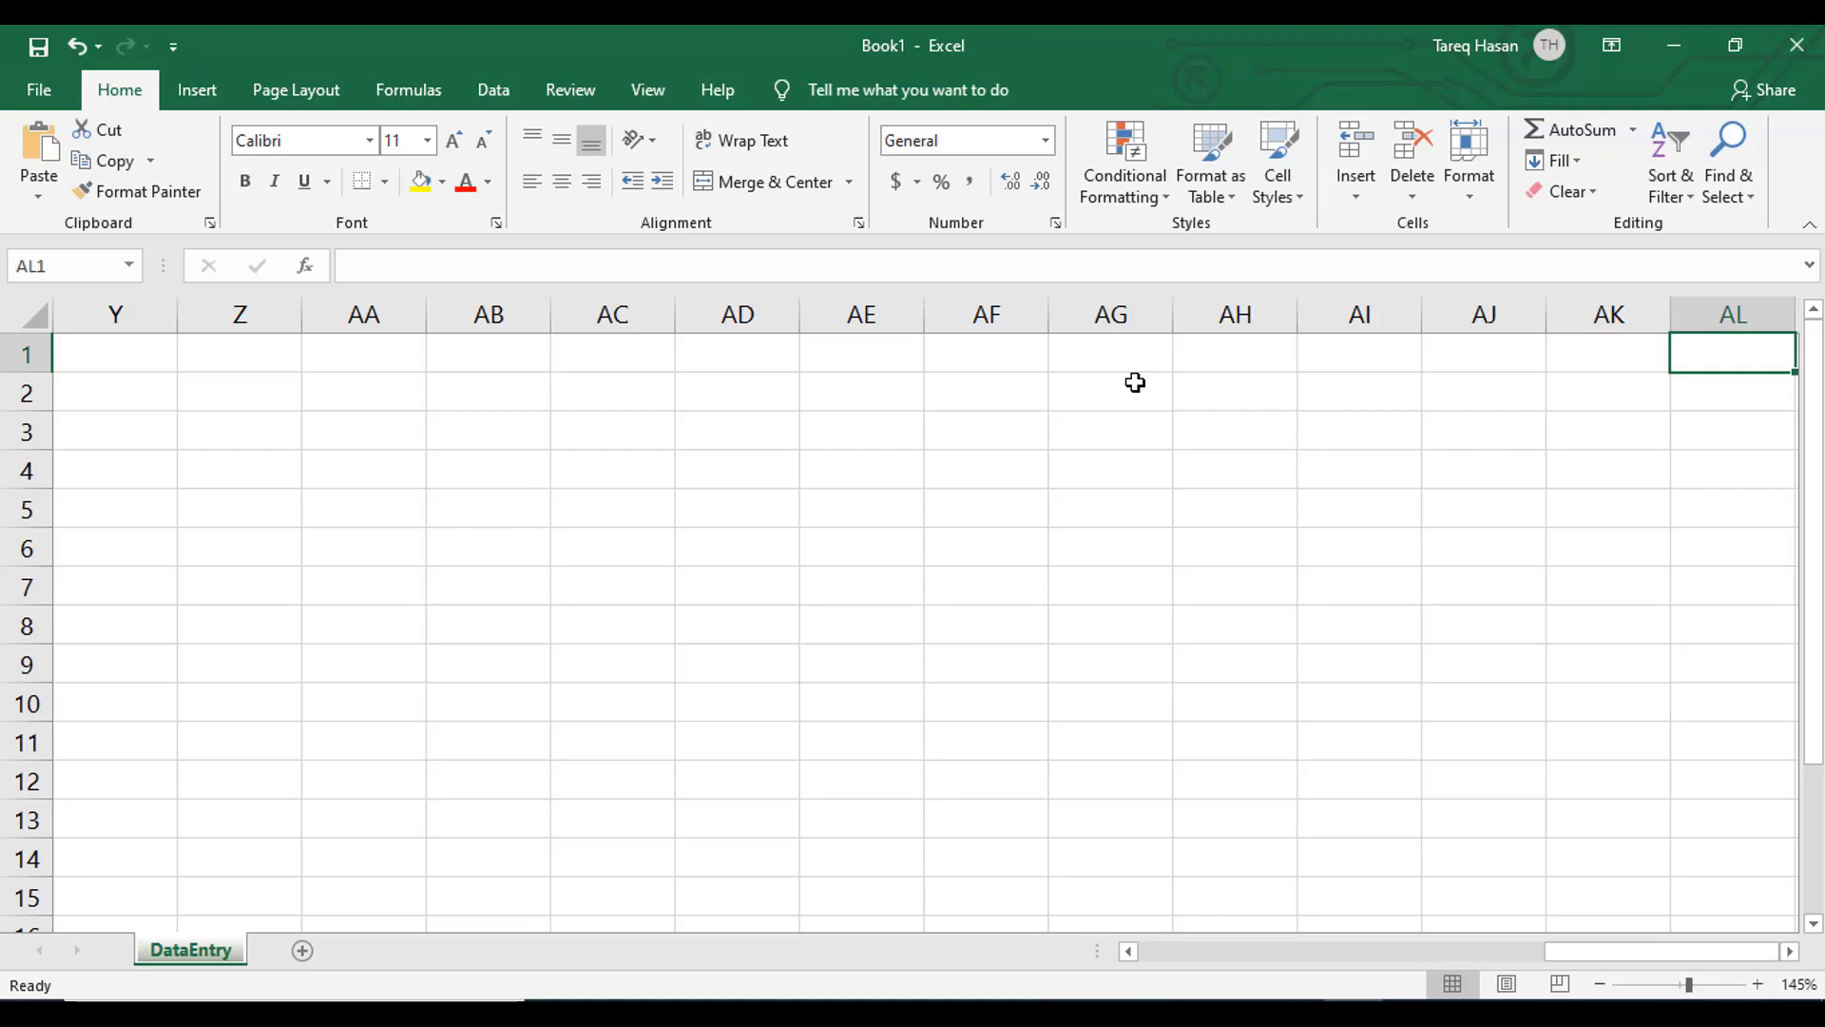
Jump to the sheet's last column at XFD1 and jump back to cell A1.
{"action": "key", "text": "ctrl+Right"}
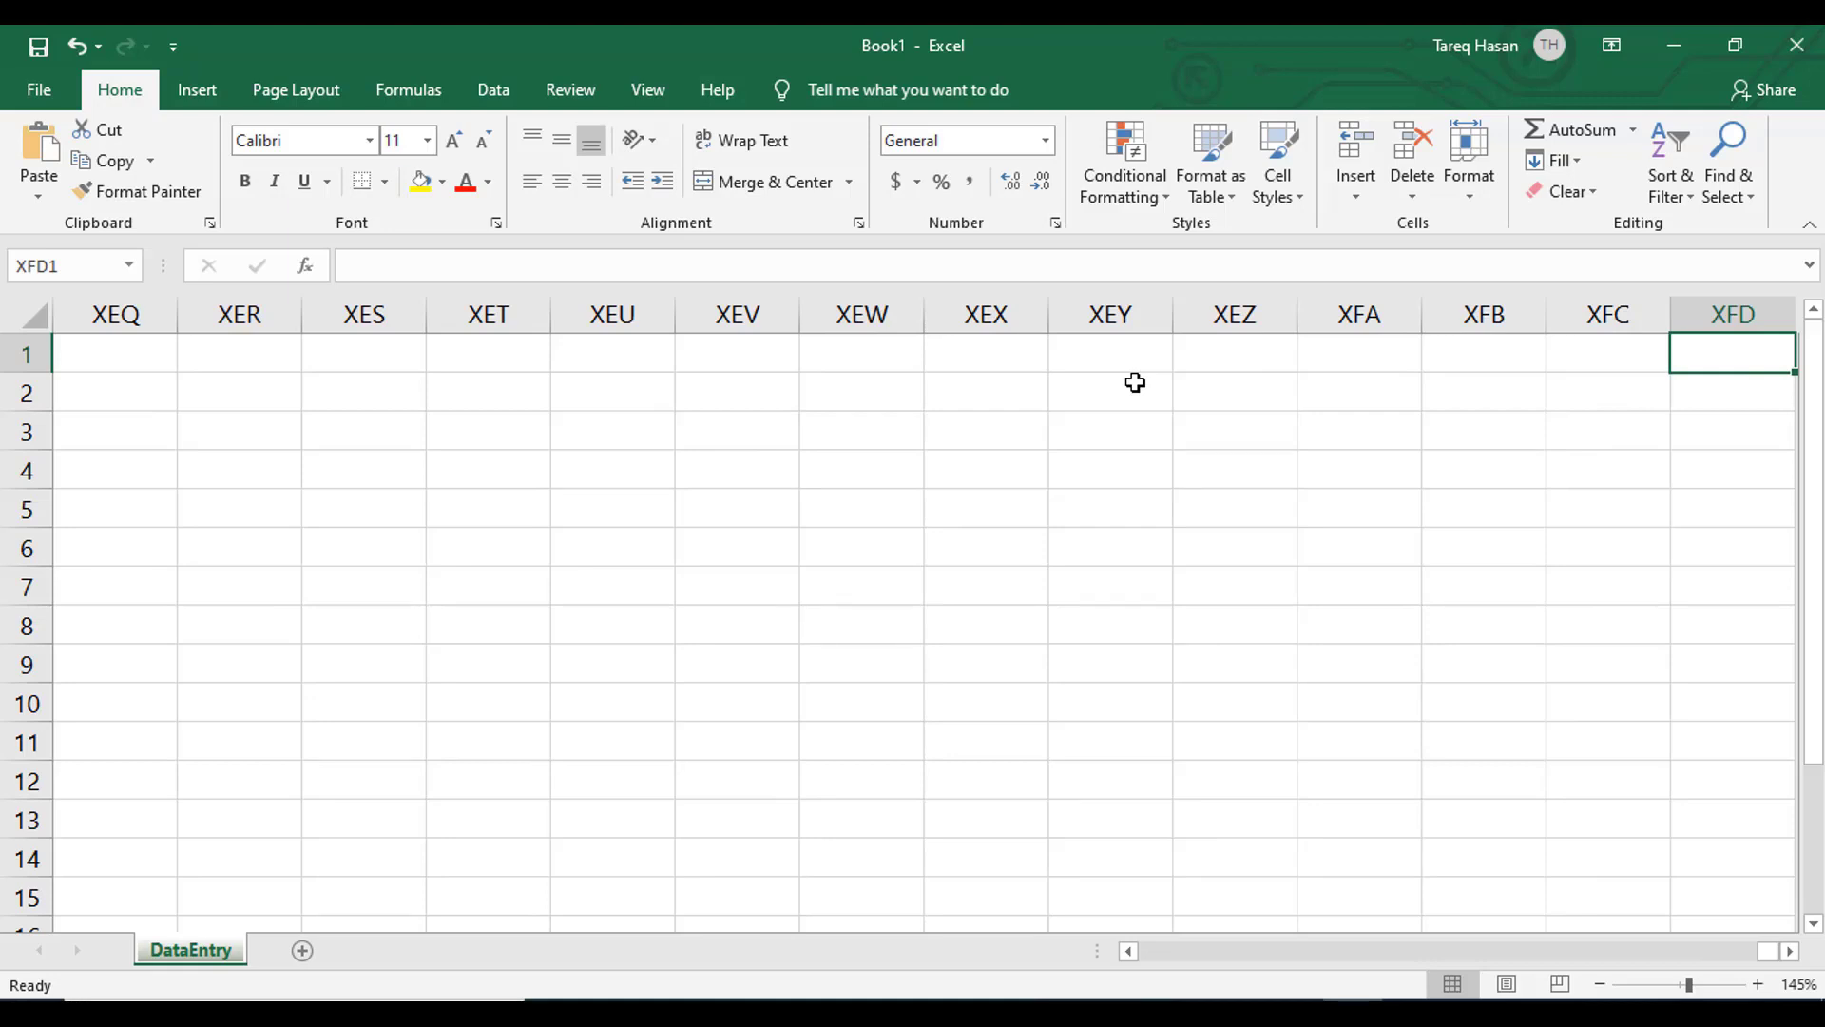
{"action": "key", "text": "ctrl+Left"}
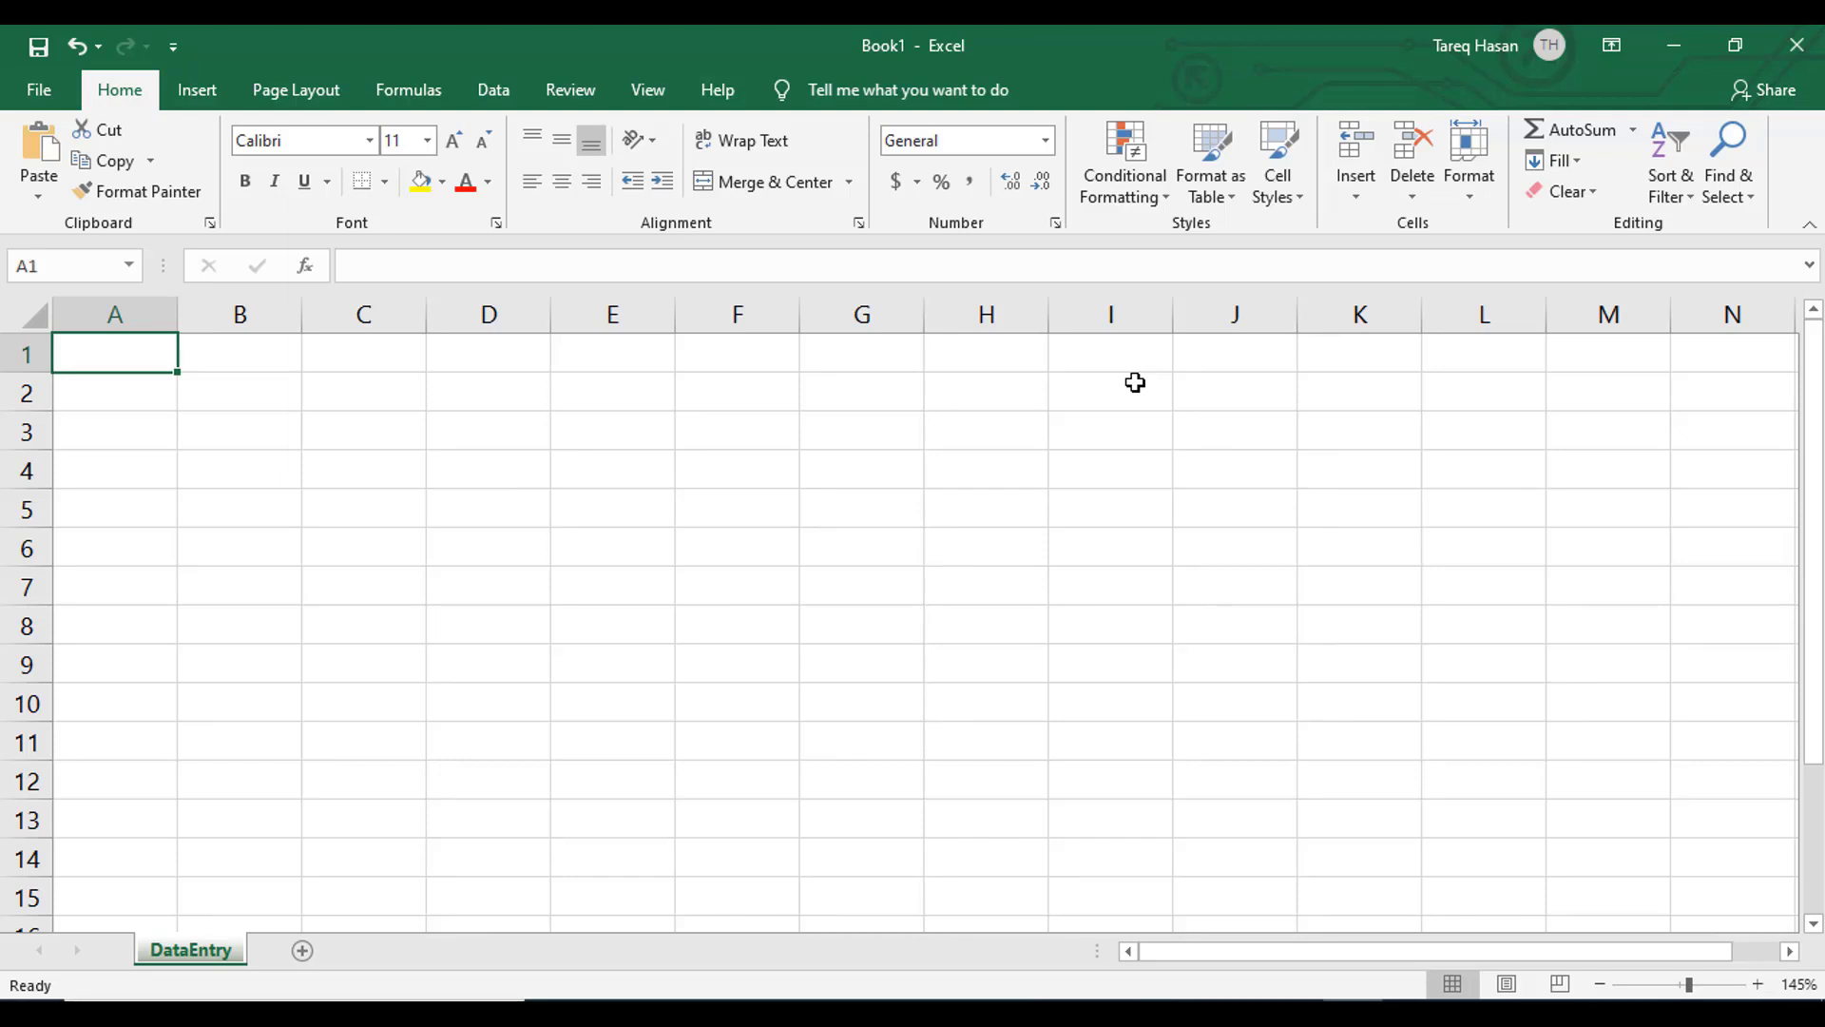
Move the active cell down column A from A1 to A10, one row at a time.
{"action": "key", "text": "Down"}
{"action": "key", "text": "Down"}
{"action": "key", "text": "Down"}
{"action": "key", "text": "Down"}
{"action": "key", "text": "Down"}
{"action": "key", "text": "Down"}
{"action": "key", "text": "Down"}
{"action": "key", "text": "Down"}
{"action": "key", "text": "Down"}
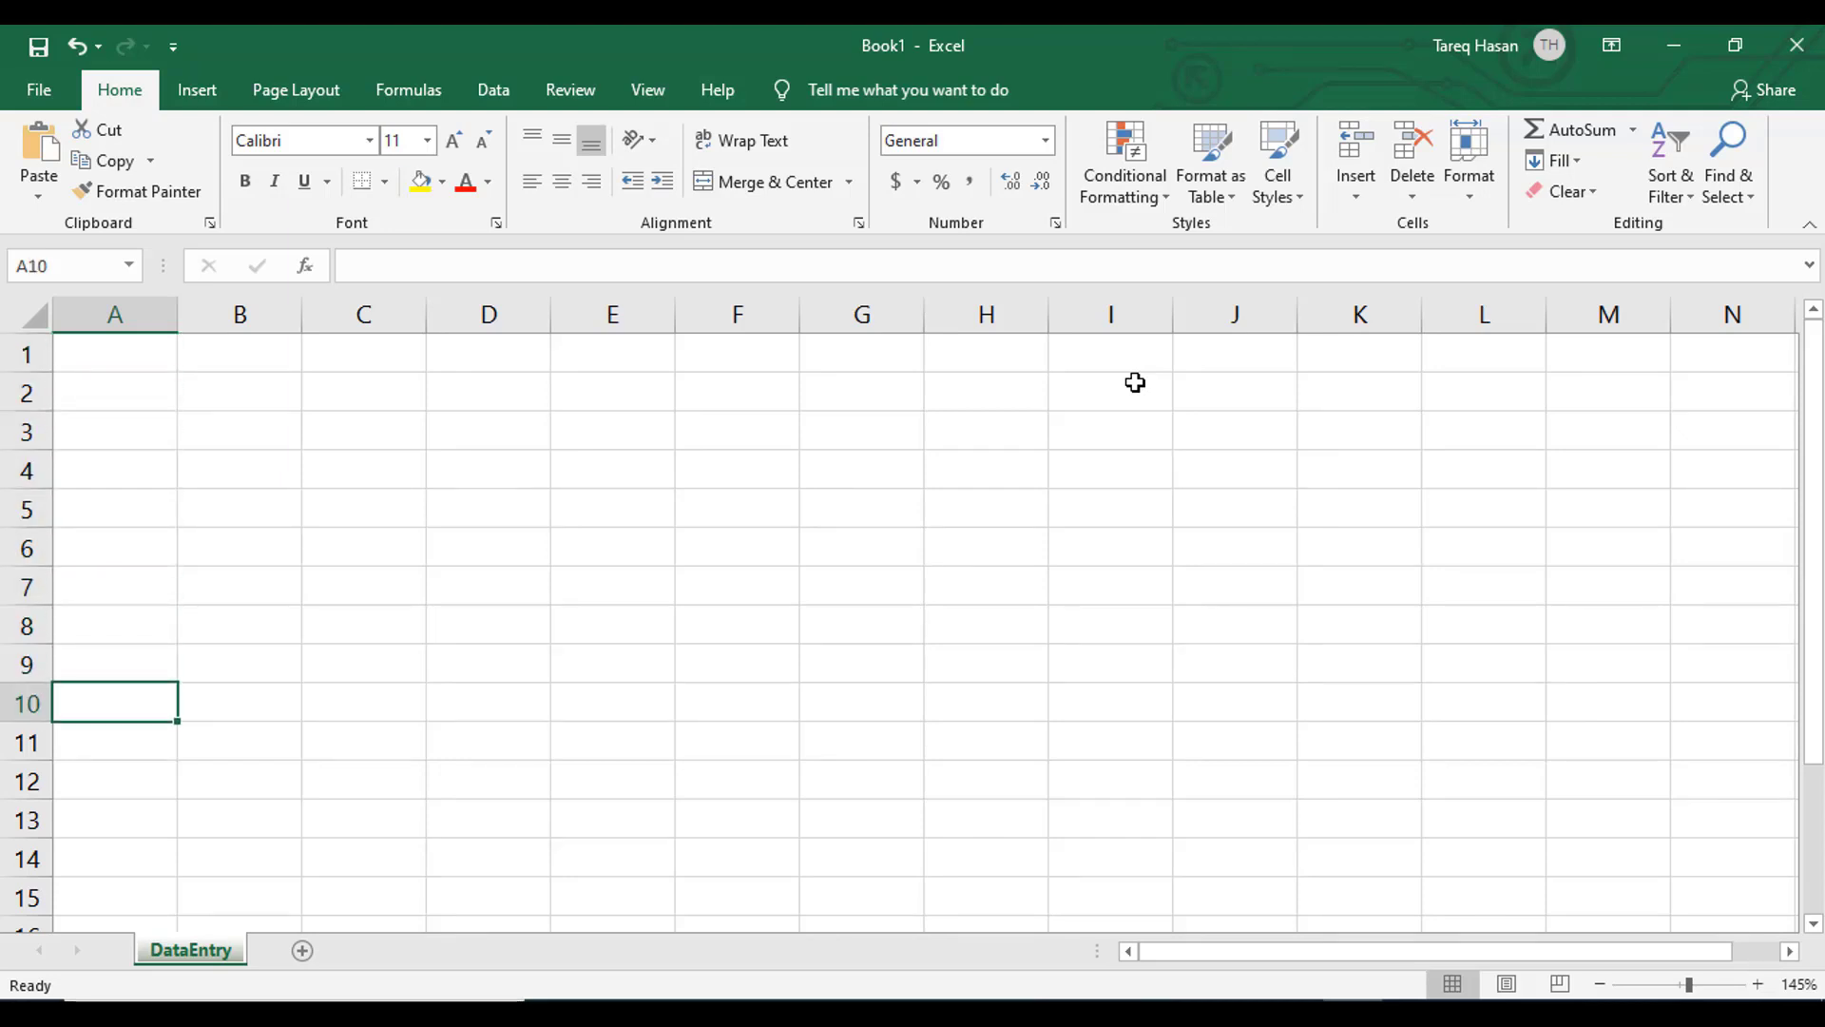
Move the active cell back up column A from A10 to A2.
{"action": "key", "text": "Up"}
{"action": "key", "text": "Up"}
{"action": "key", "text": "Up"}
{"action": "key", "text": "Up"}
{"action": "key", "text": "Up"}
{"action": "key", "text": "Up"}
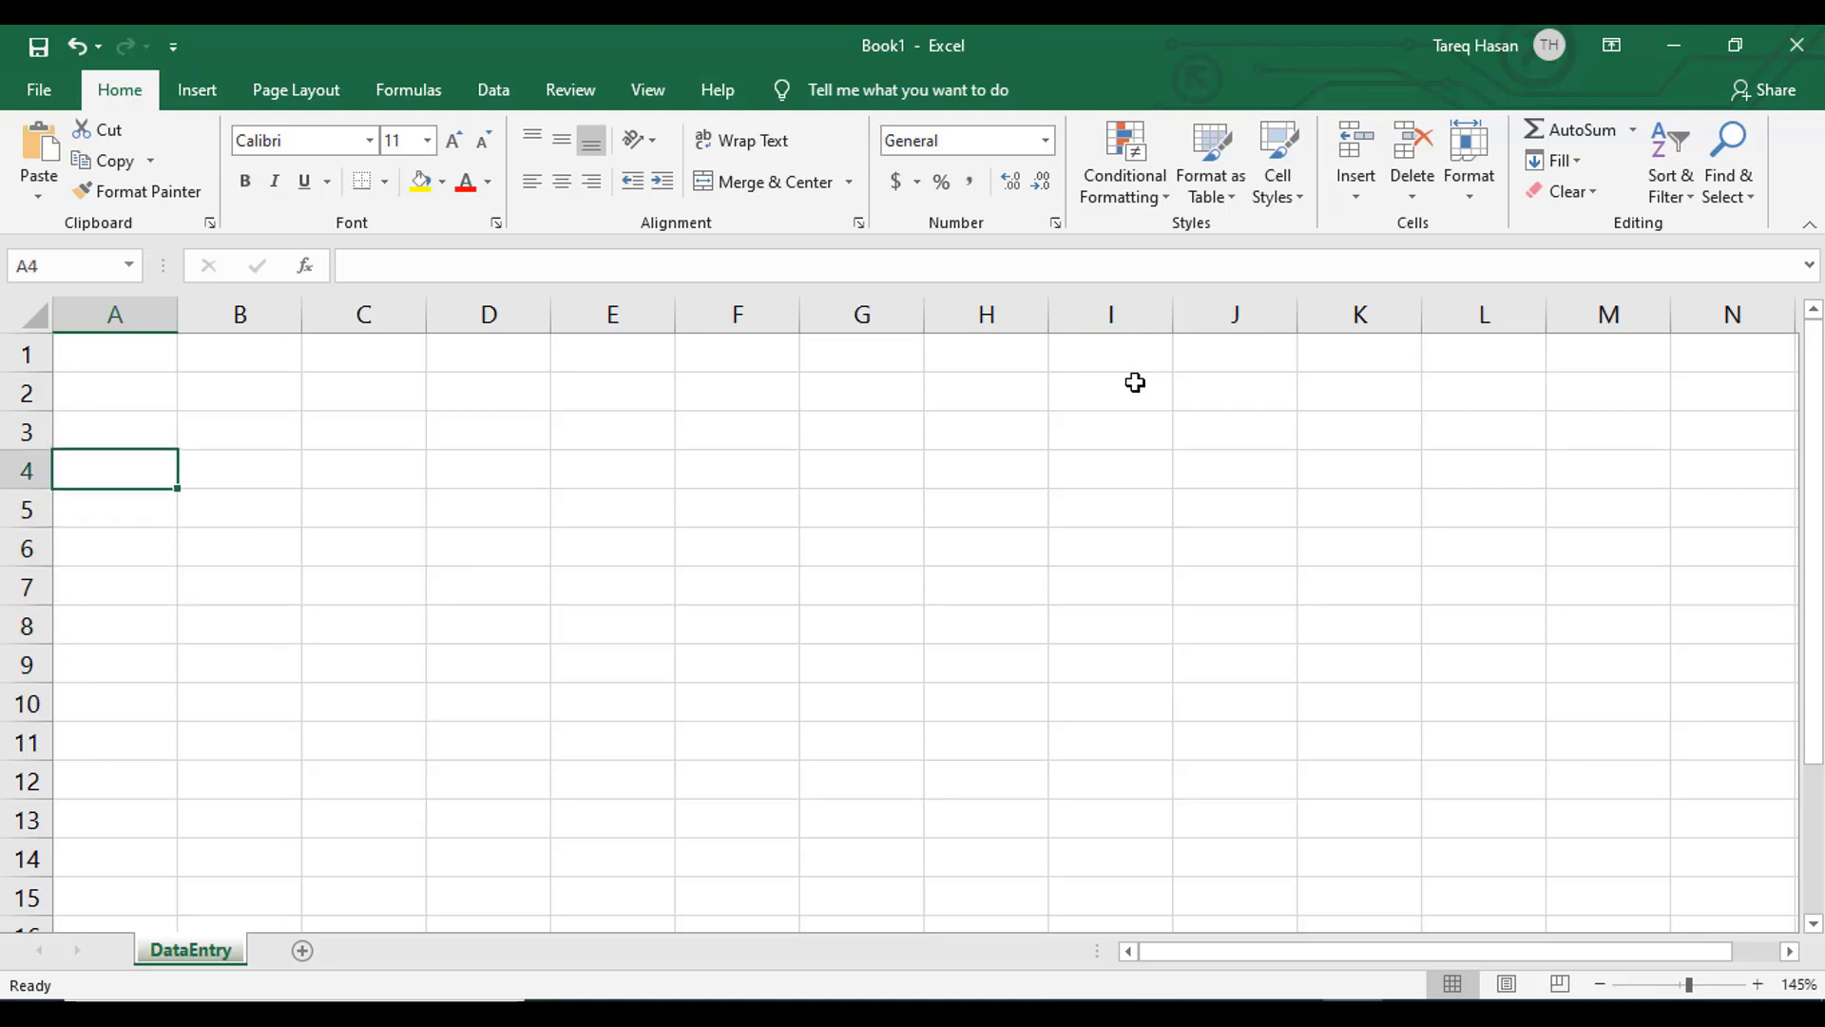
{"action": "key", "text": "Up"}
{"action": "key", "text": "Up"}
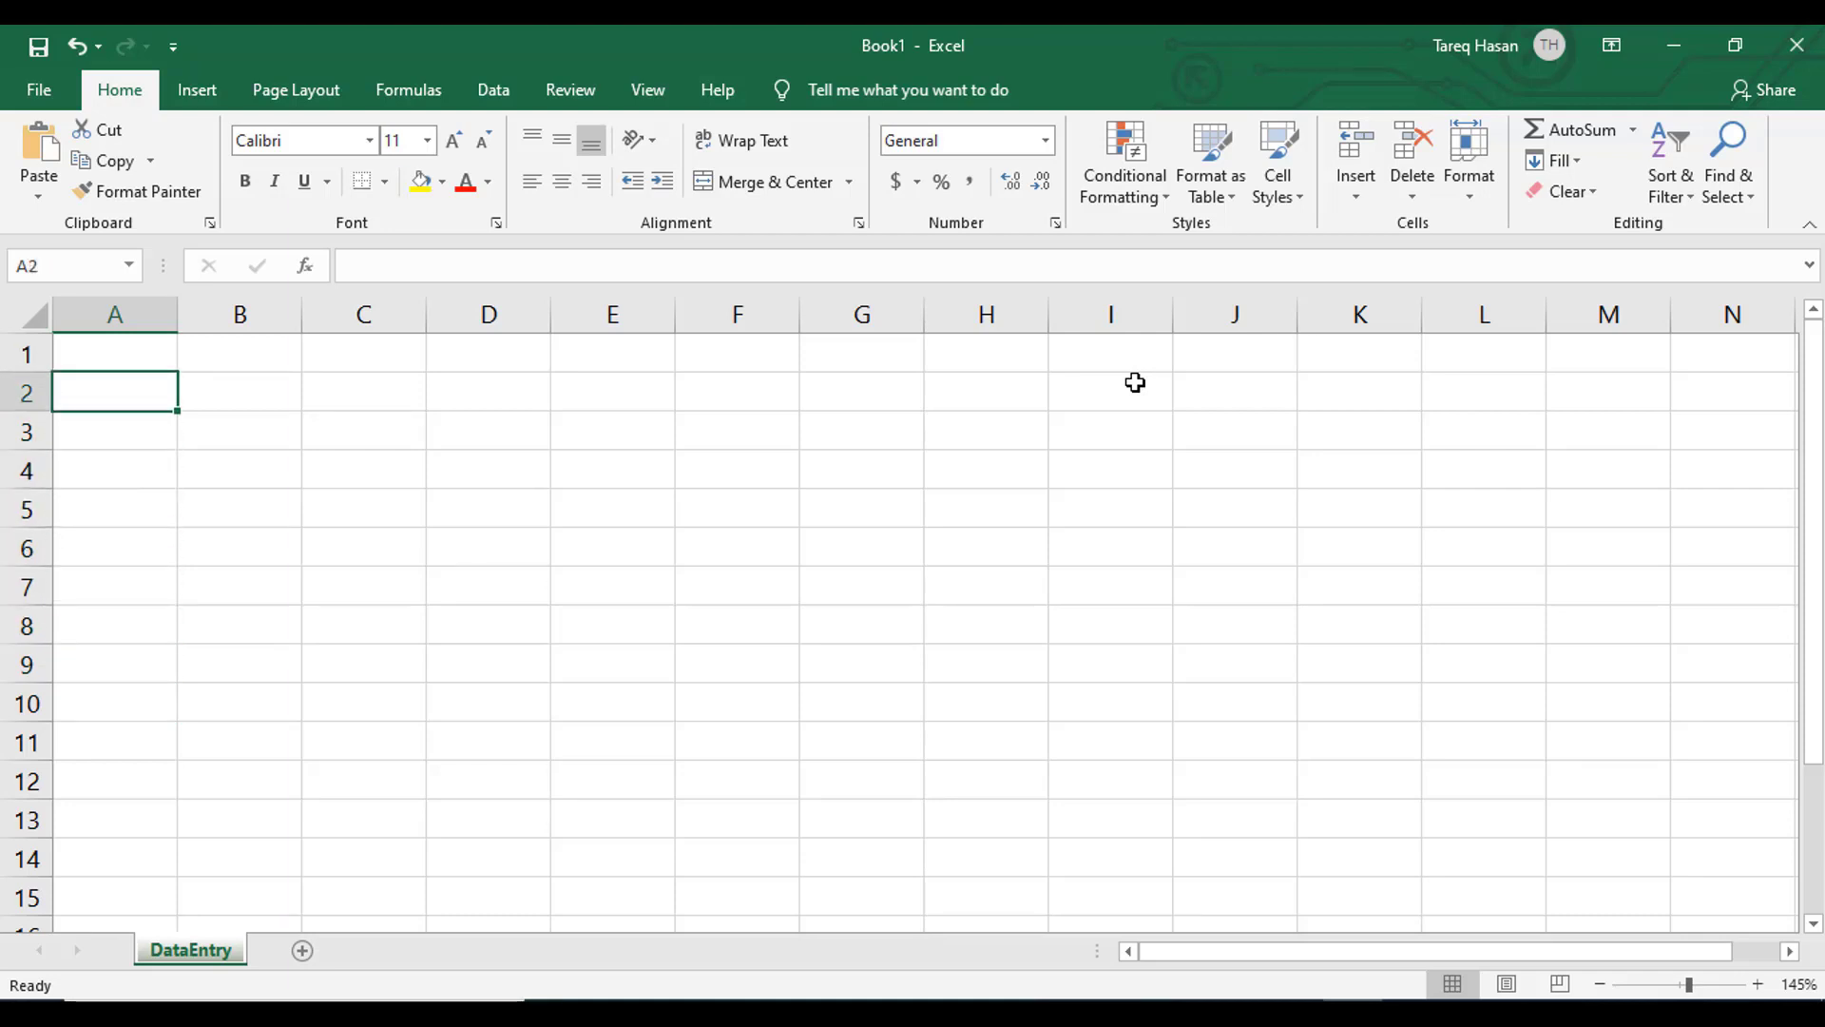
Step the active cell down column A from A2 to A10 again.
{"action": "key", "text": "Down"}
{"action": "key", "text": "Down"}
{"action": "key", "text": "Down"}
{"action": "key", "text": "Down"}
{"action": "key", "text": "Down"}
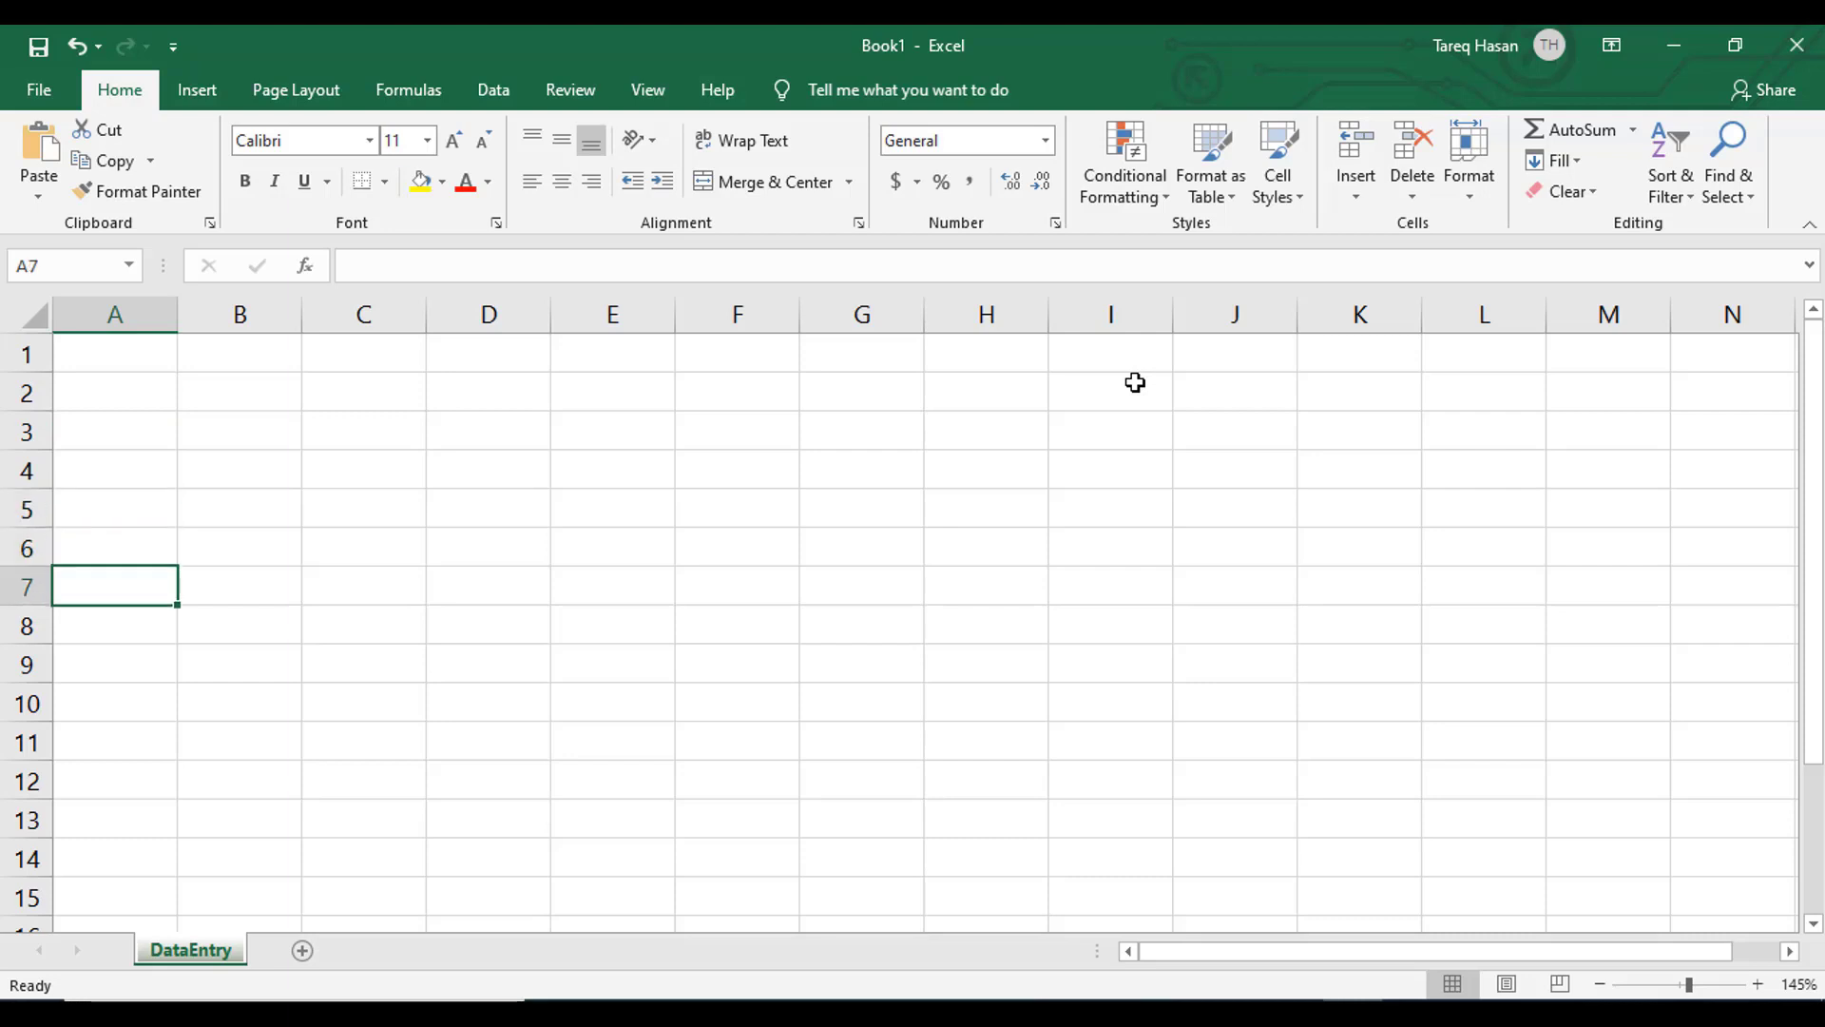
{"action": "key", "text": "Down"}
{"action": "key", "text": "Down"}
{"action": "key", "text": "Down"}
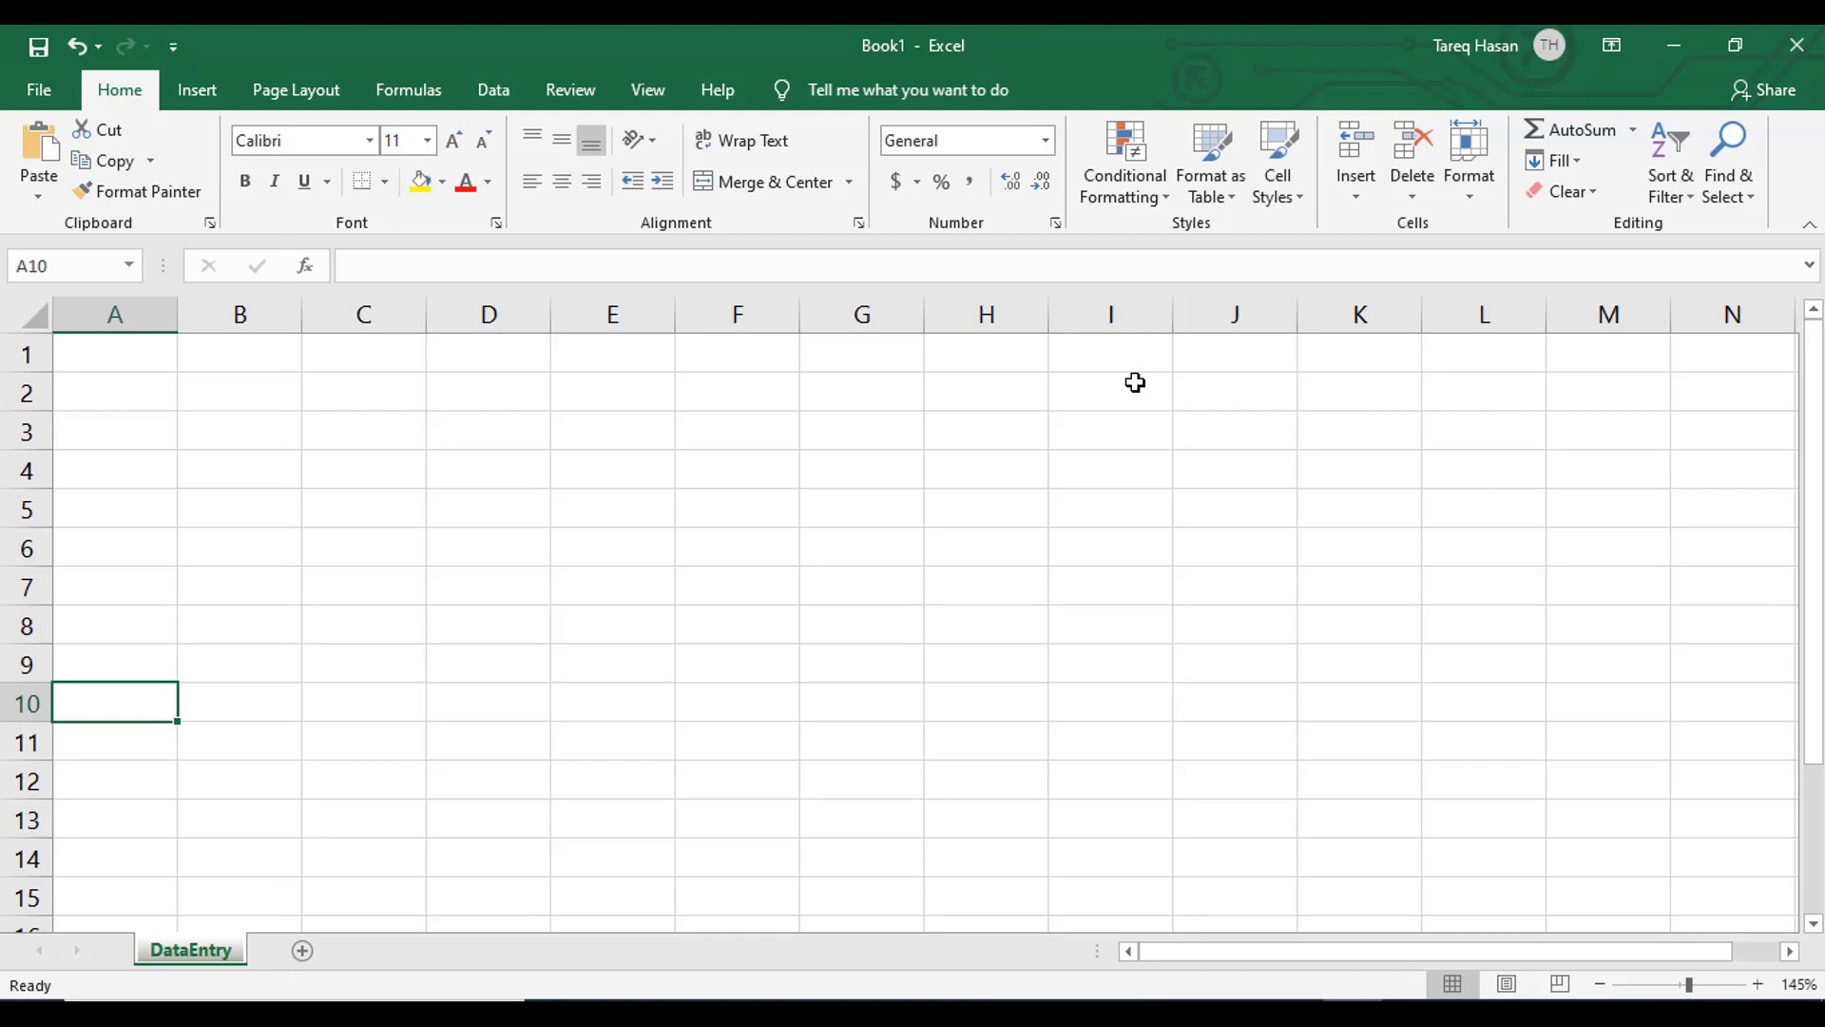
Jump to the sheet's last row at A1048576 and jump back to cell A1.
{"action": "key", "text": "ctrl+Down"}
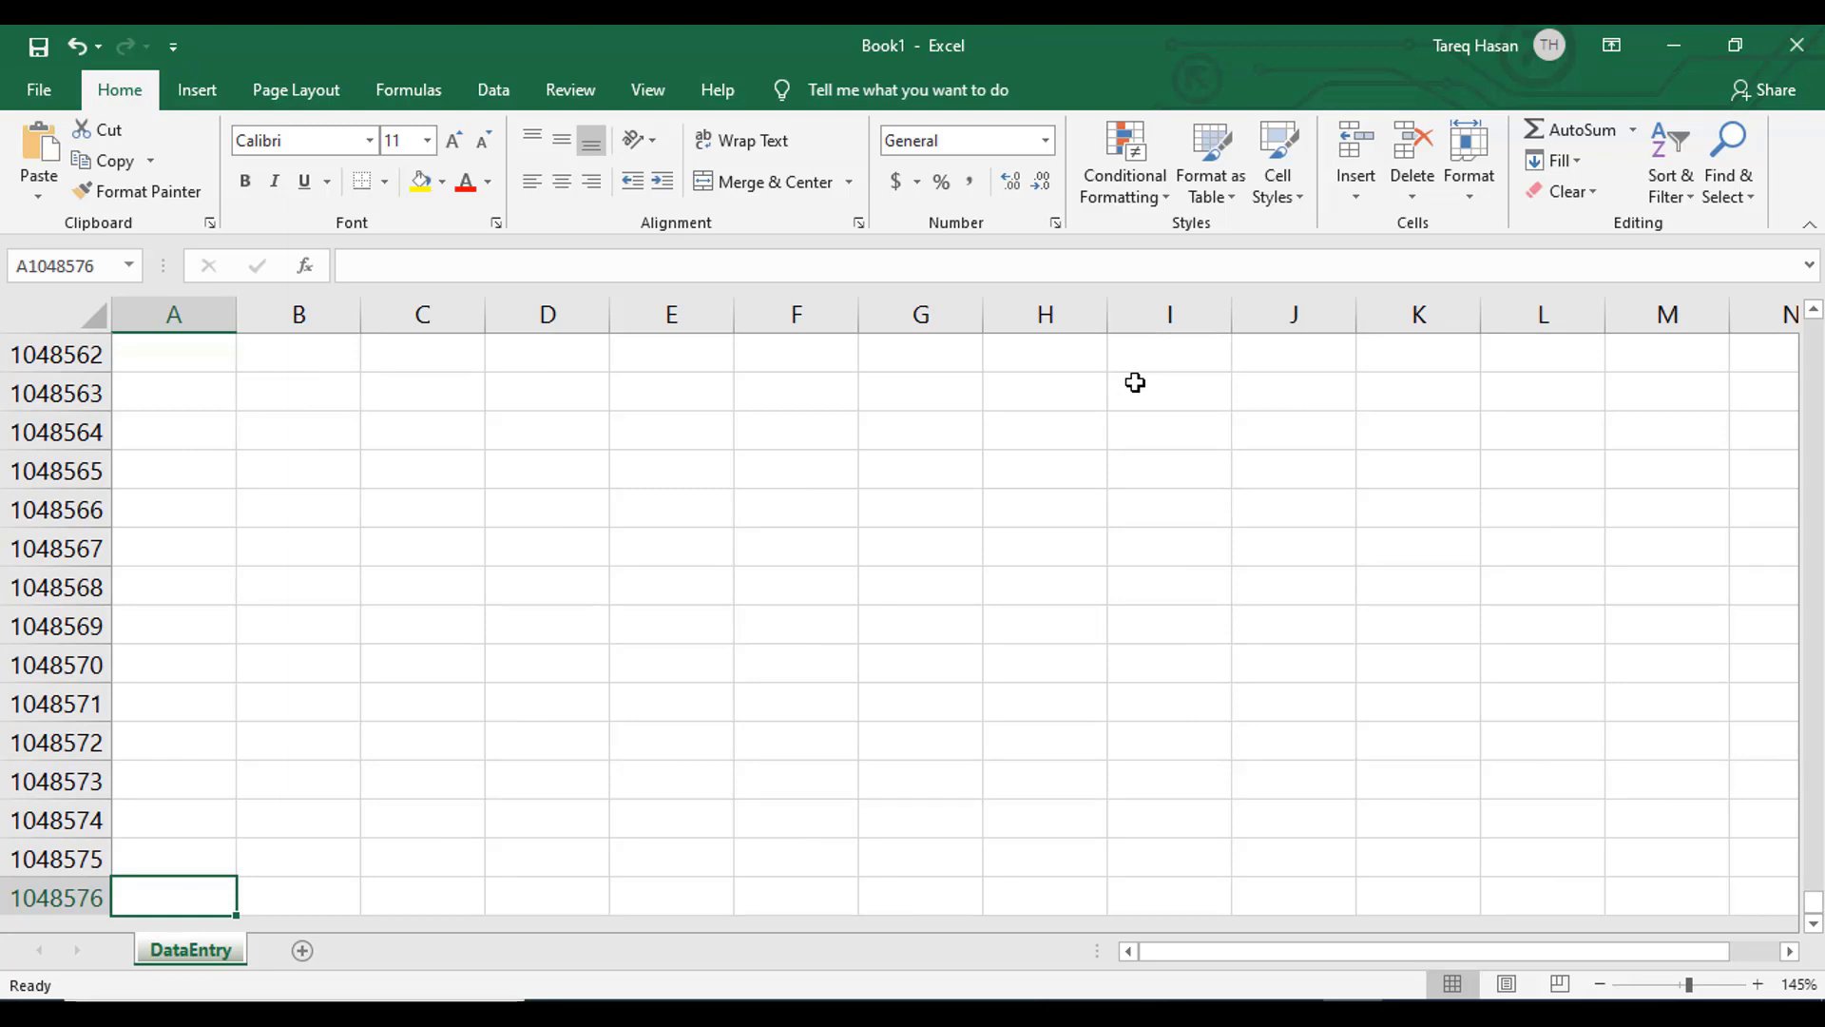
{"action": "key", "text": "ctrl+Up"}
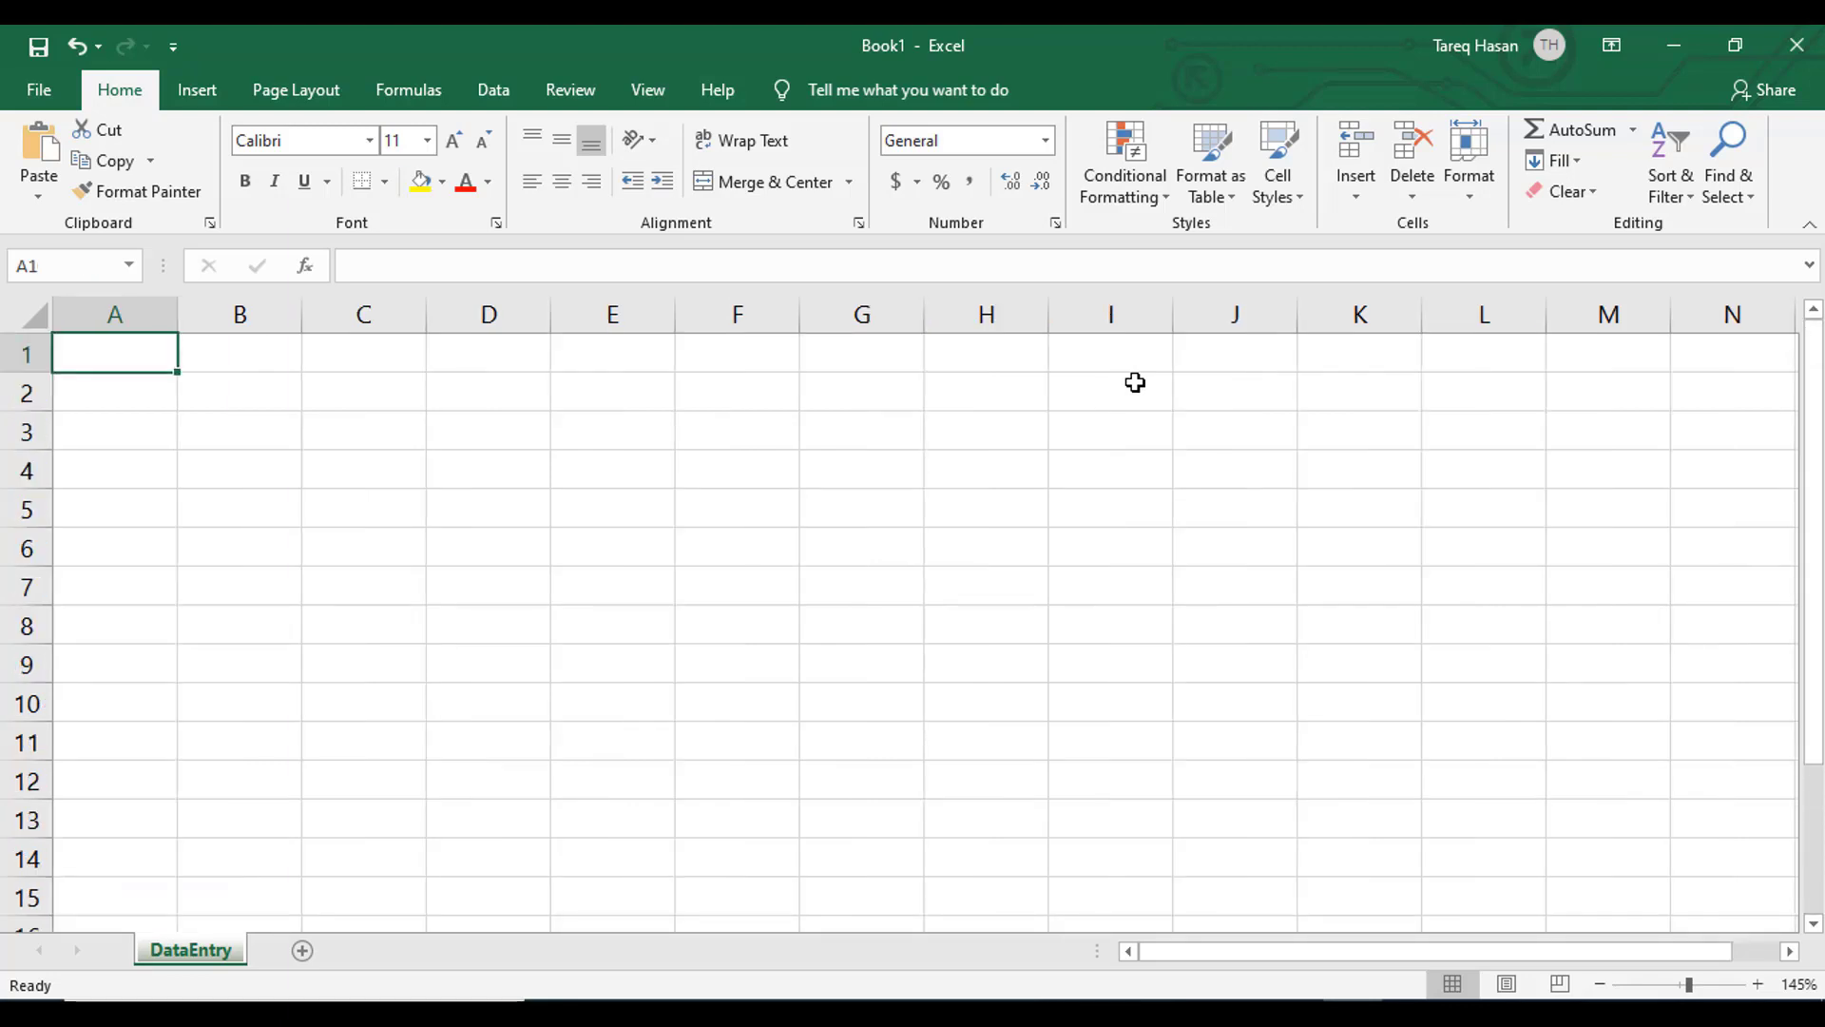
Select a few cells mid-sheet, including F6 and G7, and the whole of column G, finishing on cell G8.
{"action": "left_click", "coordinate": [537, 575]}
{"action": "left_click", "coordinate": [709, 540]}
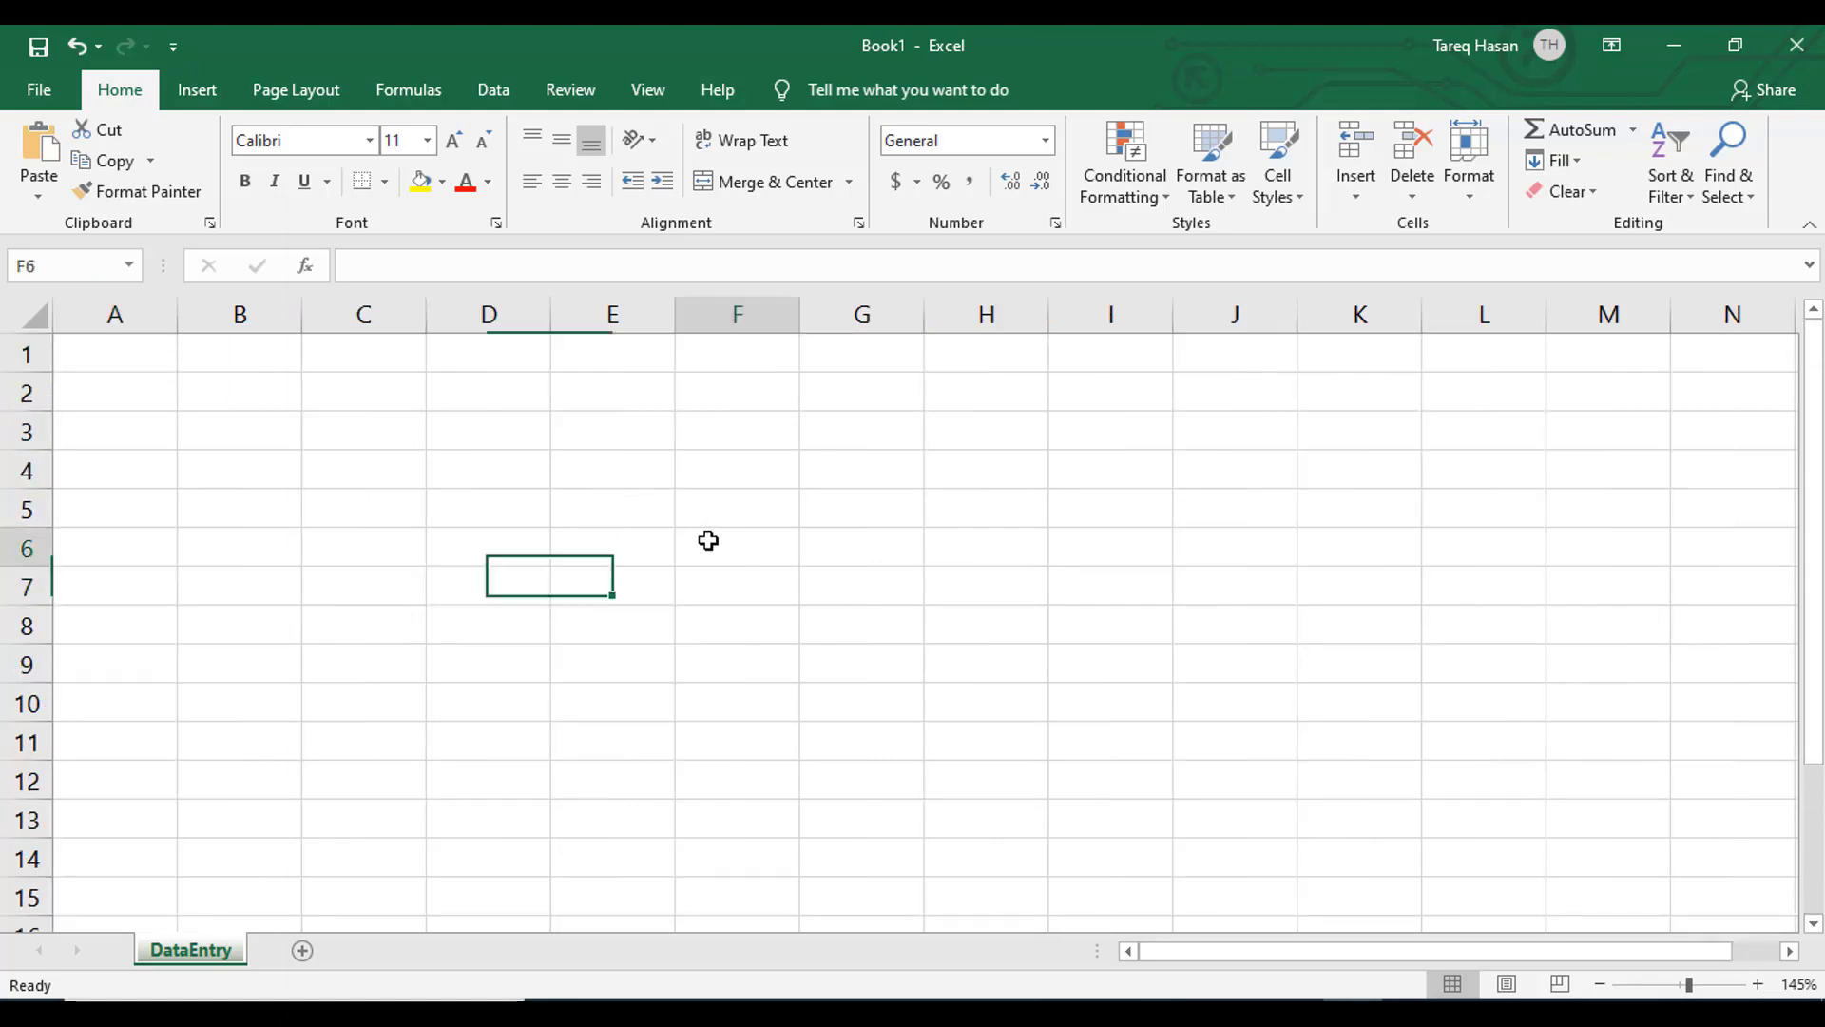
{"action": "left_click", "coordinate": [769, 611]}
{"action": "left_click", "coordinate": [879, 594]}
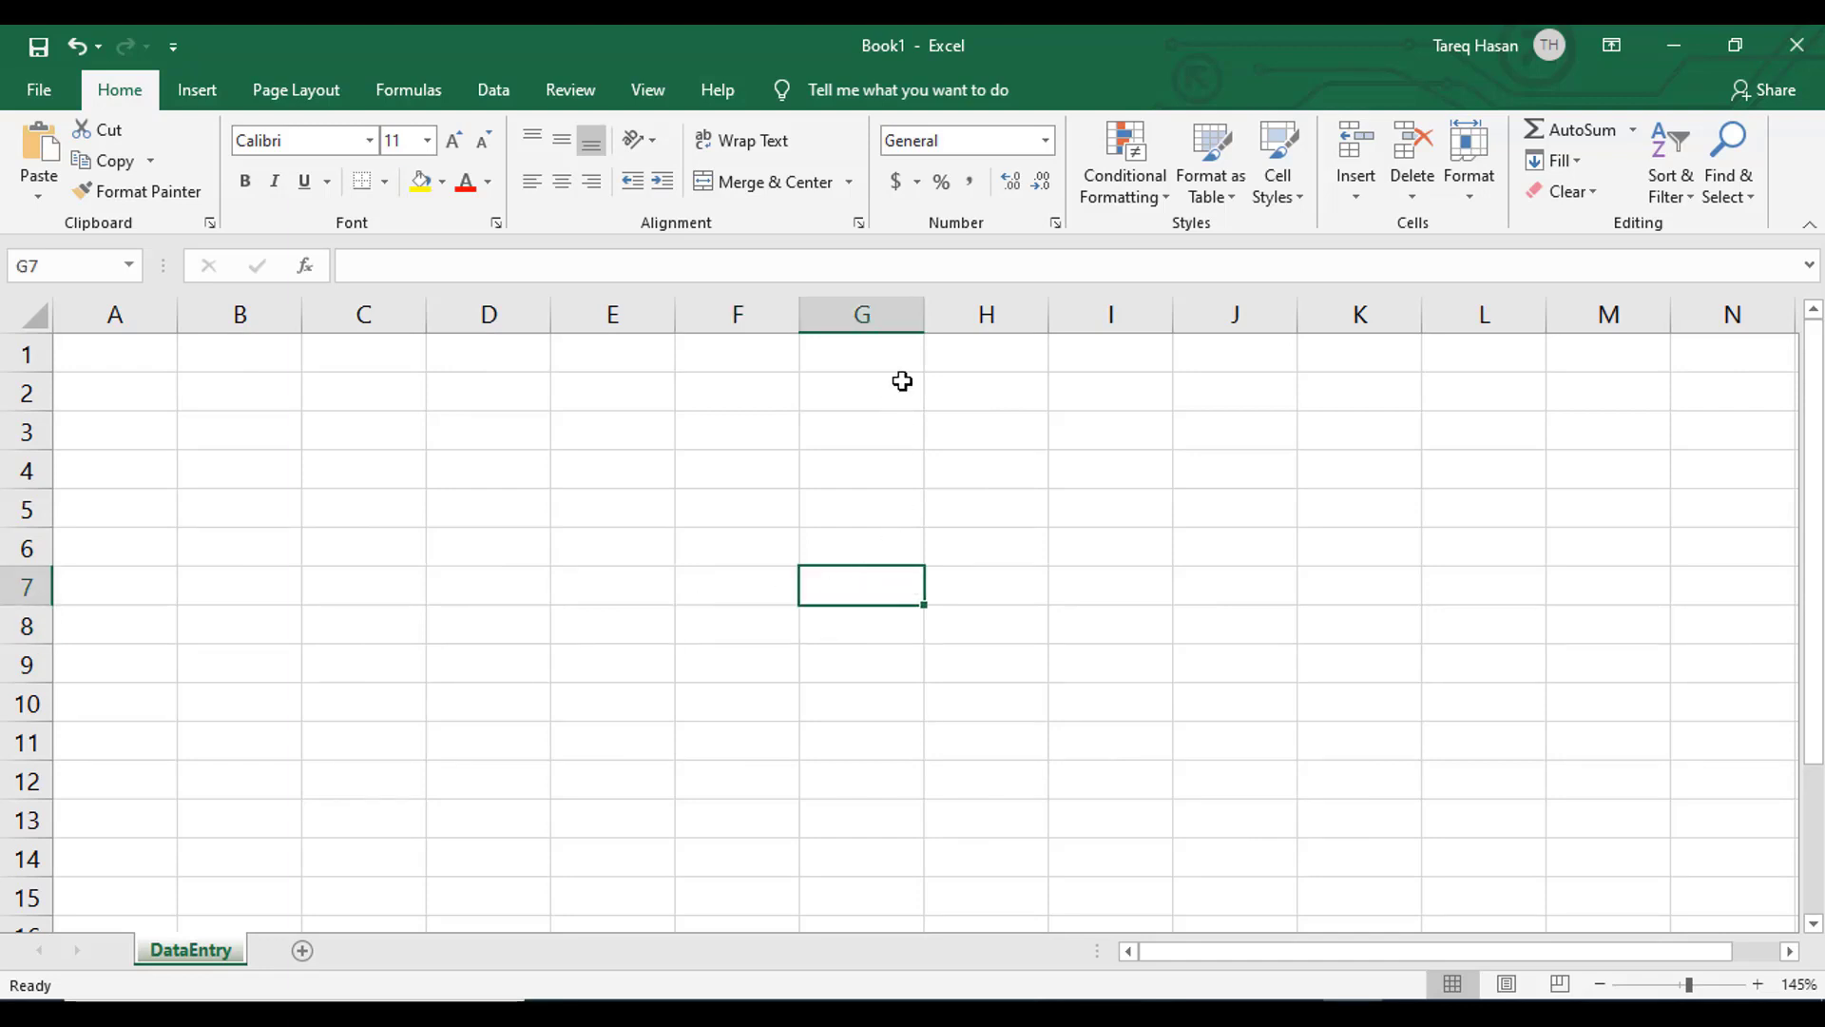
{"action": "left_click", "coordinate": [870, 314]}
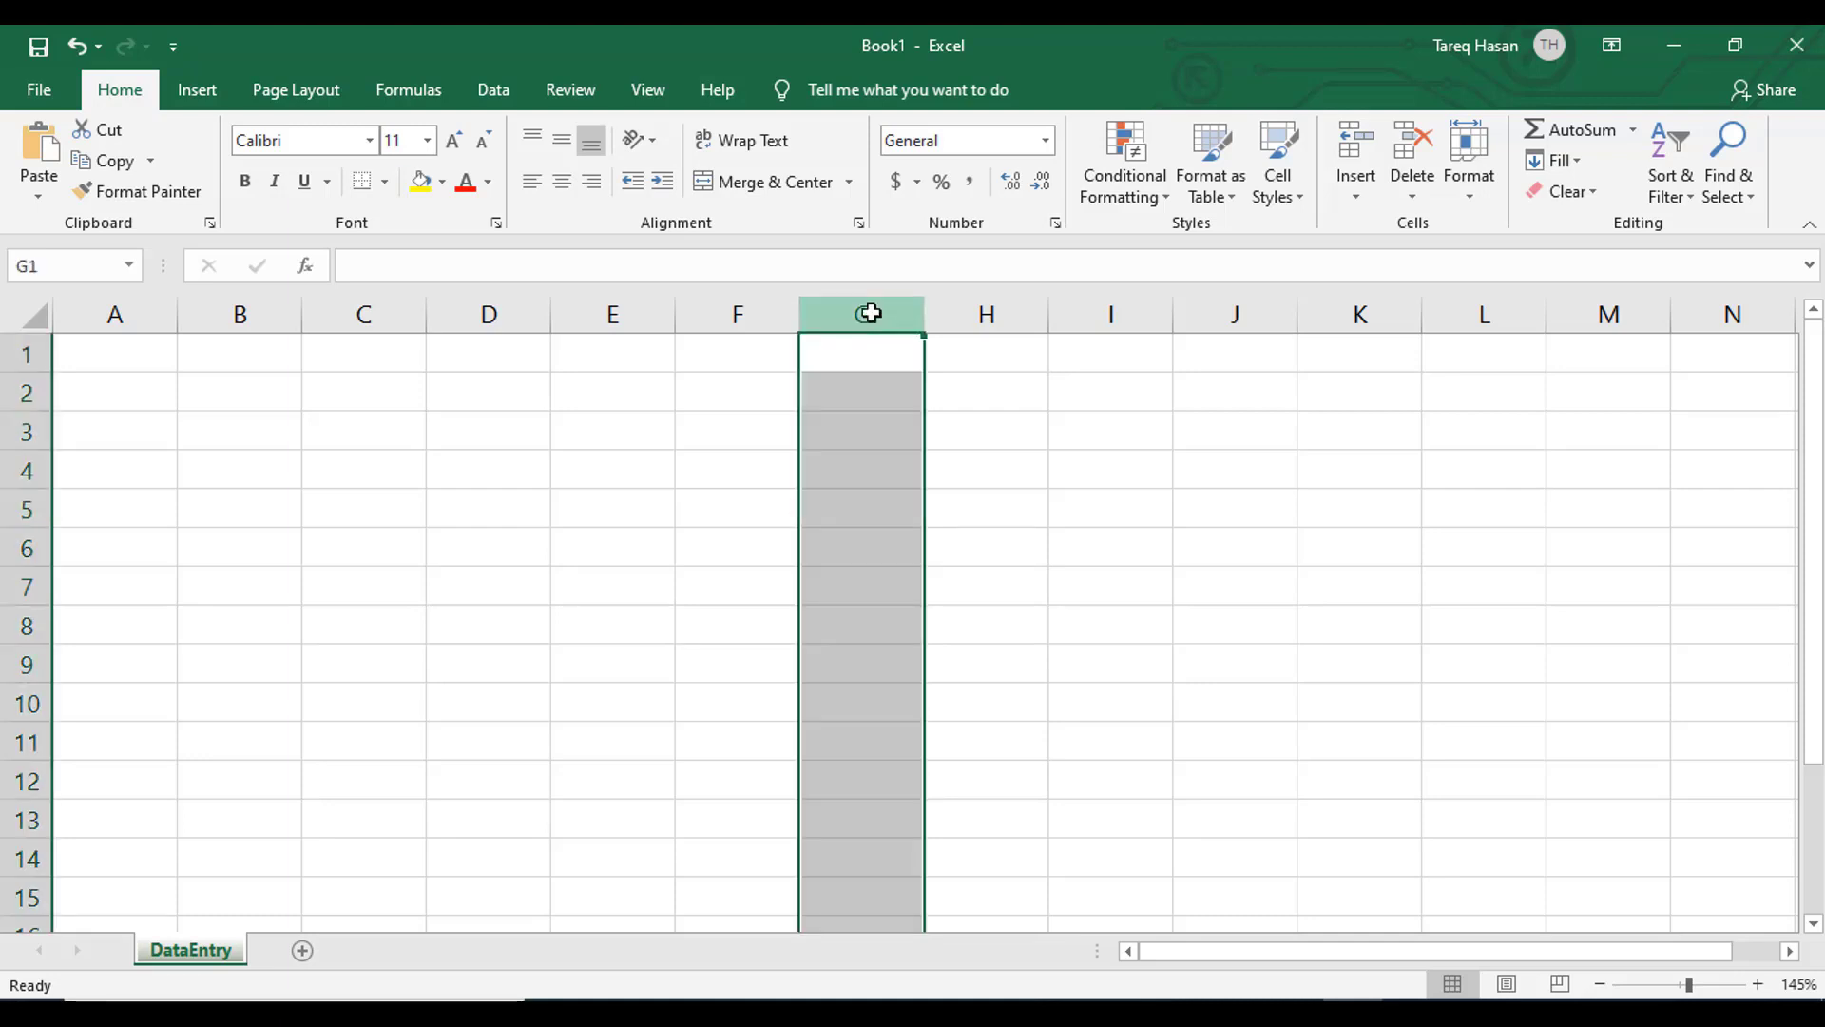
{"action": "left_click", "coordinate": [852, 613]}
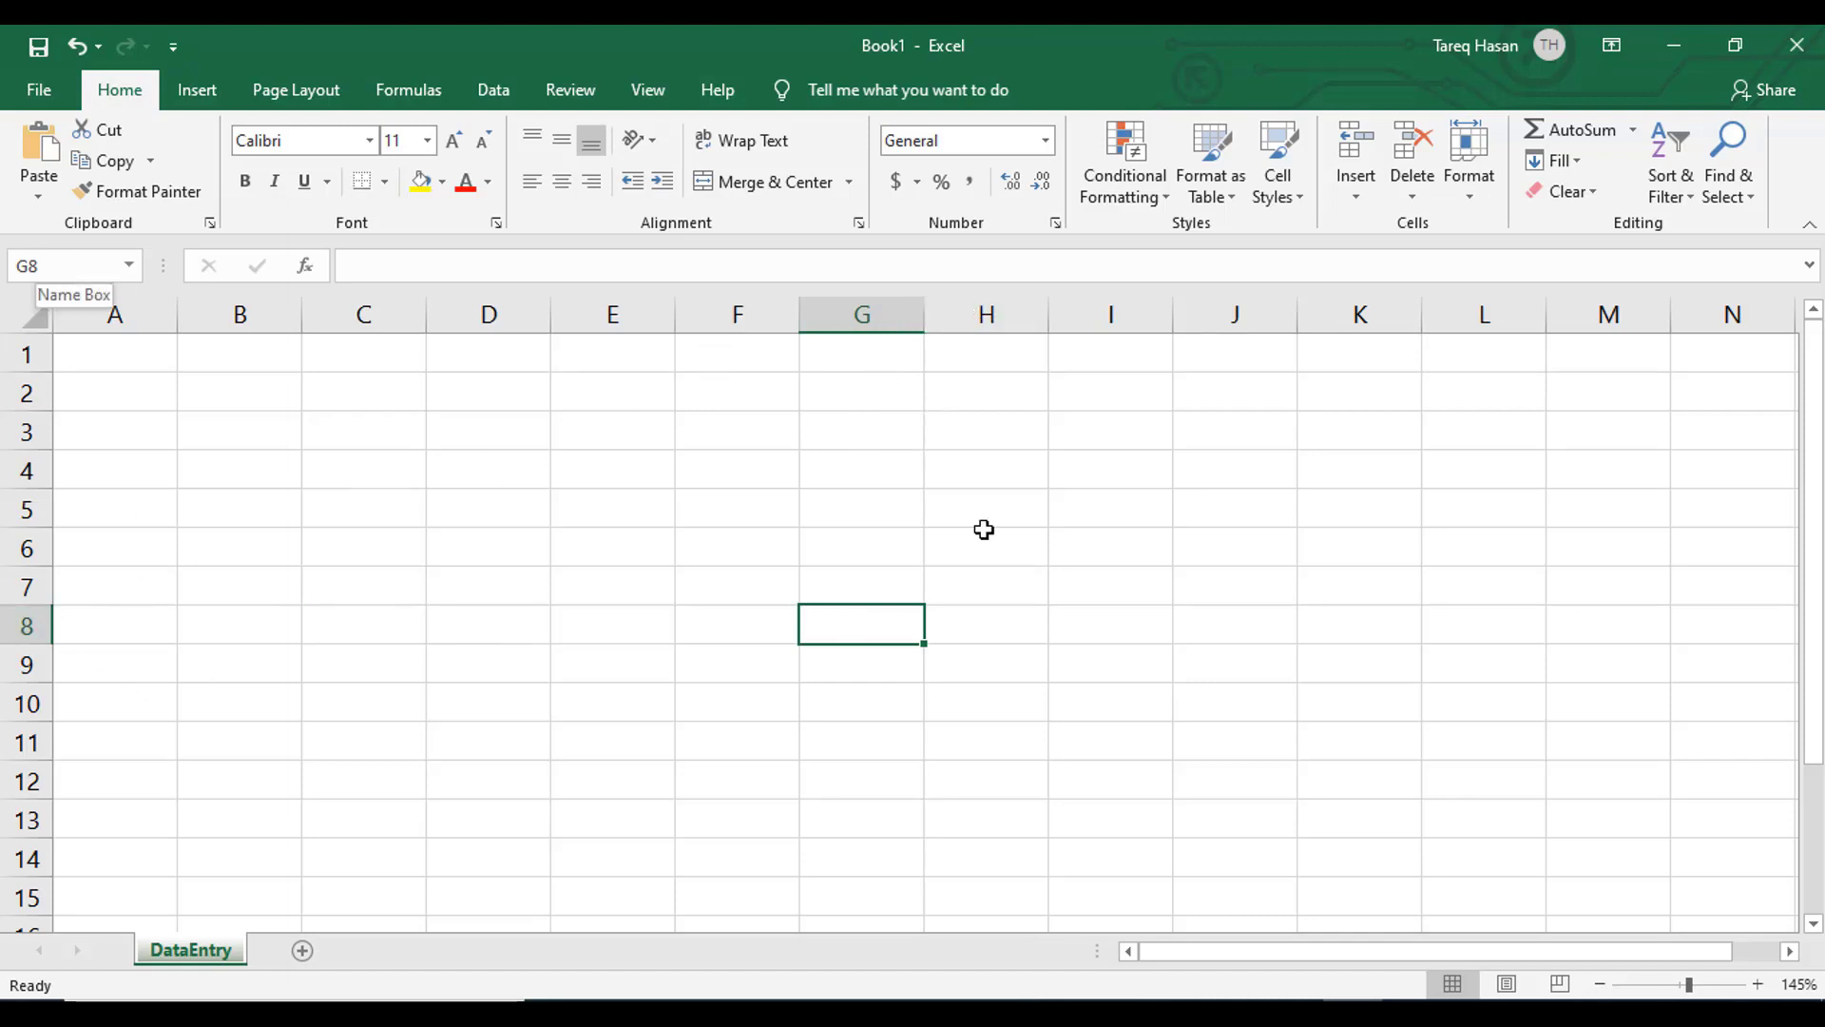
Select individual cells across the sheet, G1, G7, I8, H11, E9 and E7, to check each one's address.
{"action": "left_click", "coordinate": [873, 354]}
{"action": "left_click", "coordinate": [847, 594]}
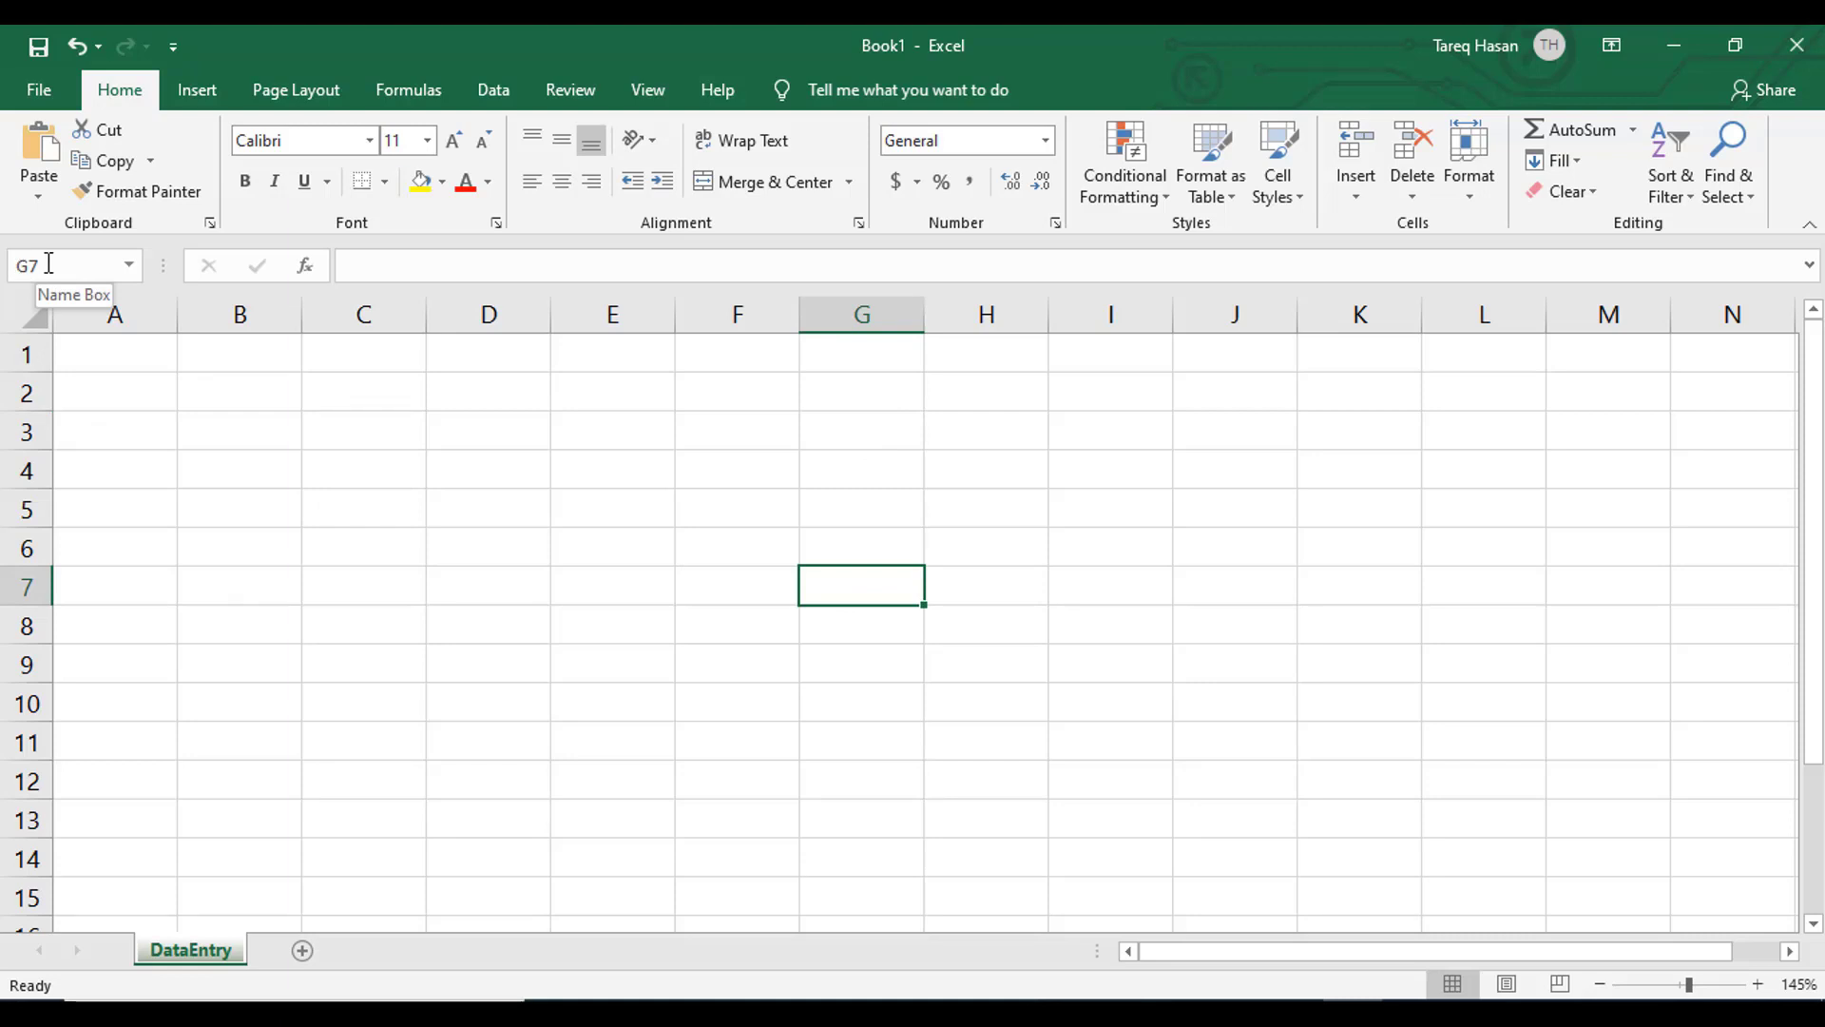
{"action": "left_click", "coordinate": [1110, 632]}
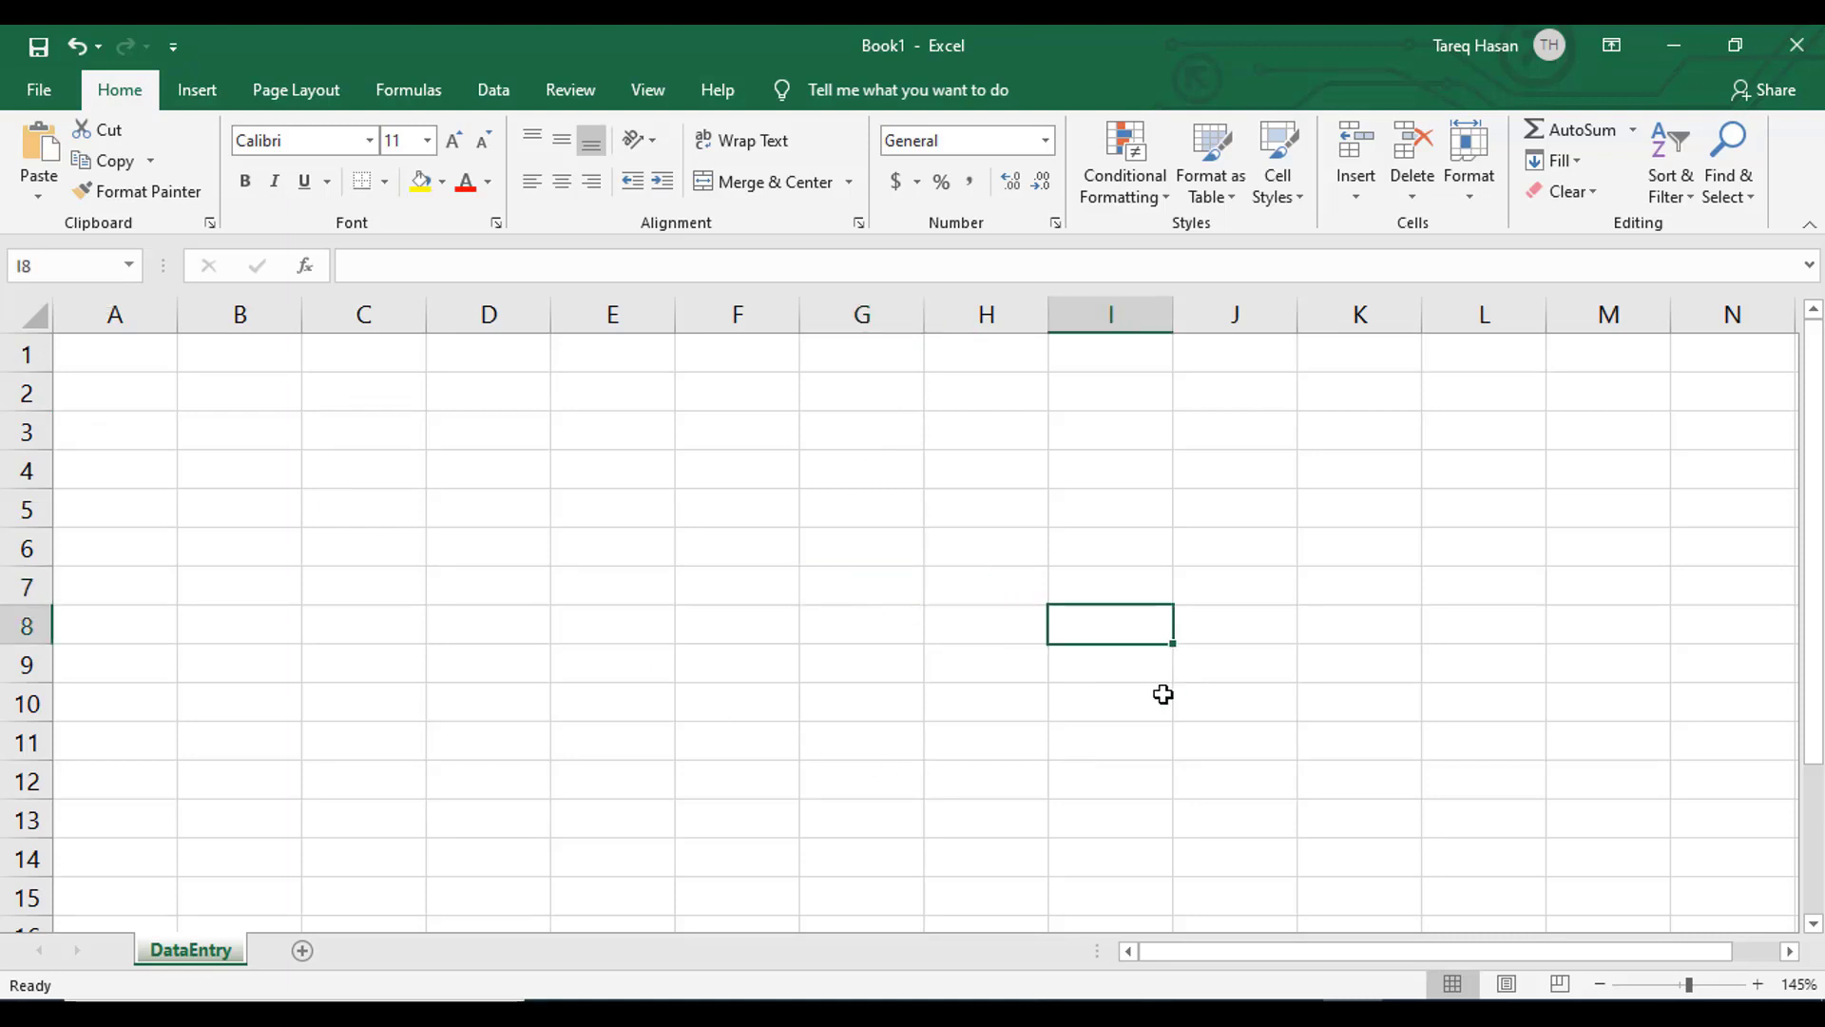
{"action": "left_click", "coordinate": [1006, 737]}
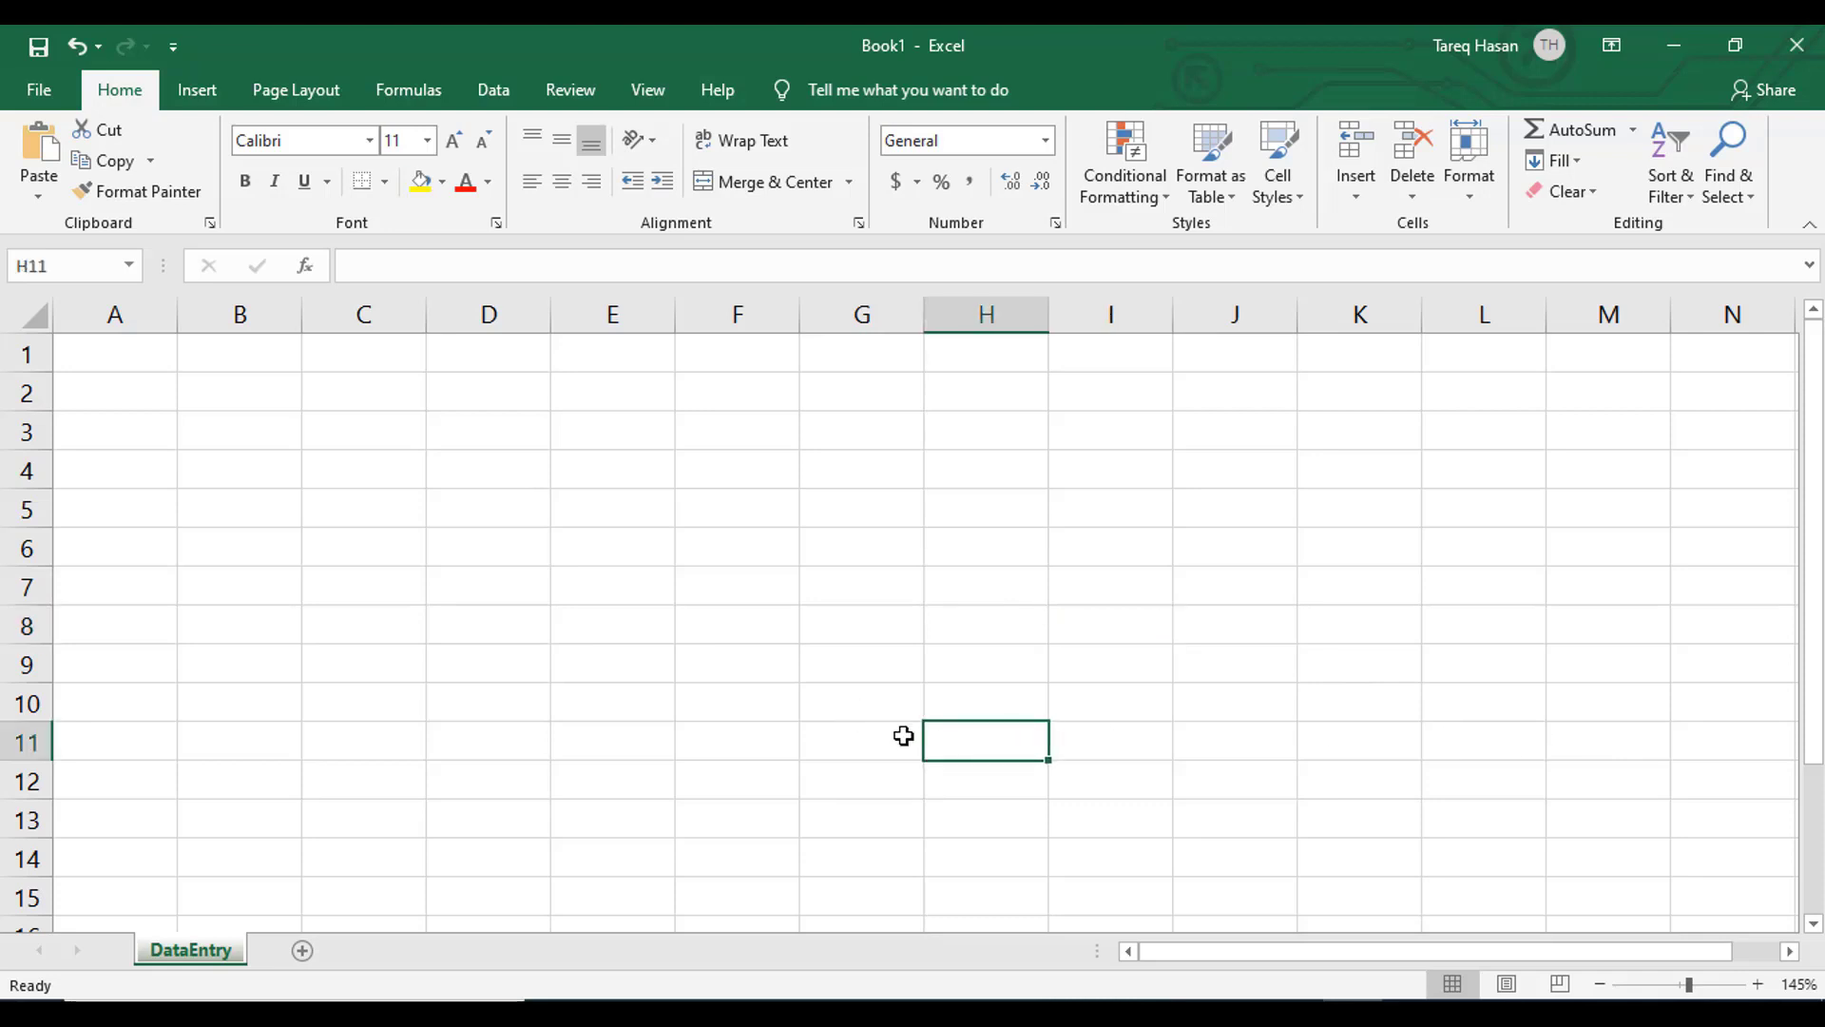
{"action": "left_click", "coordinate": [599, 673]}
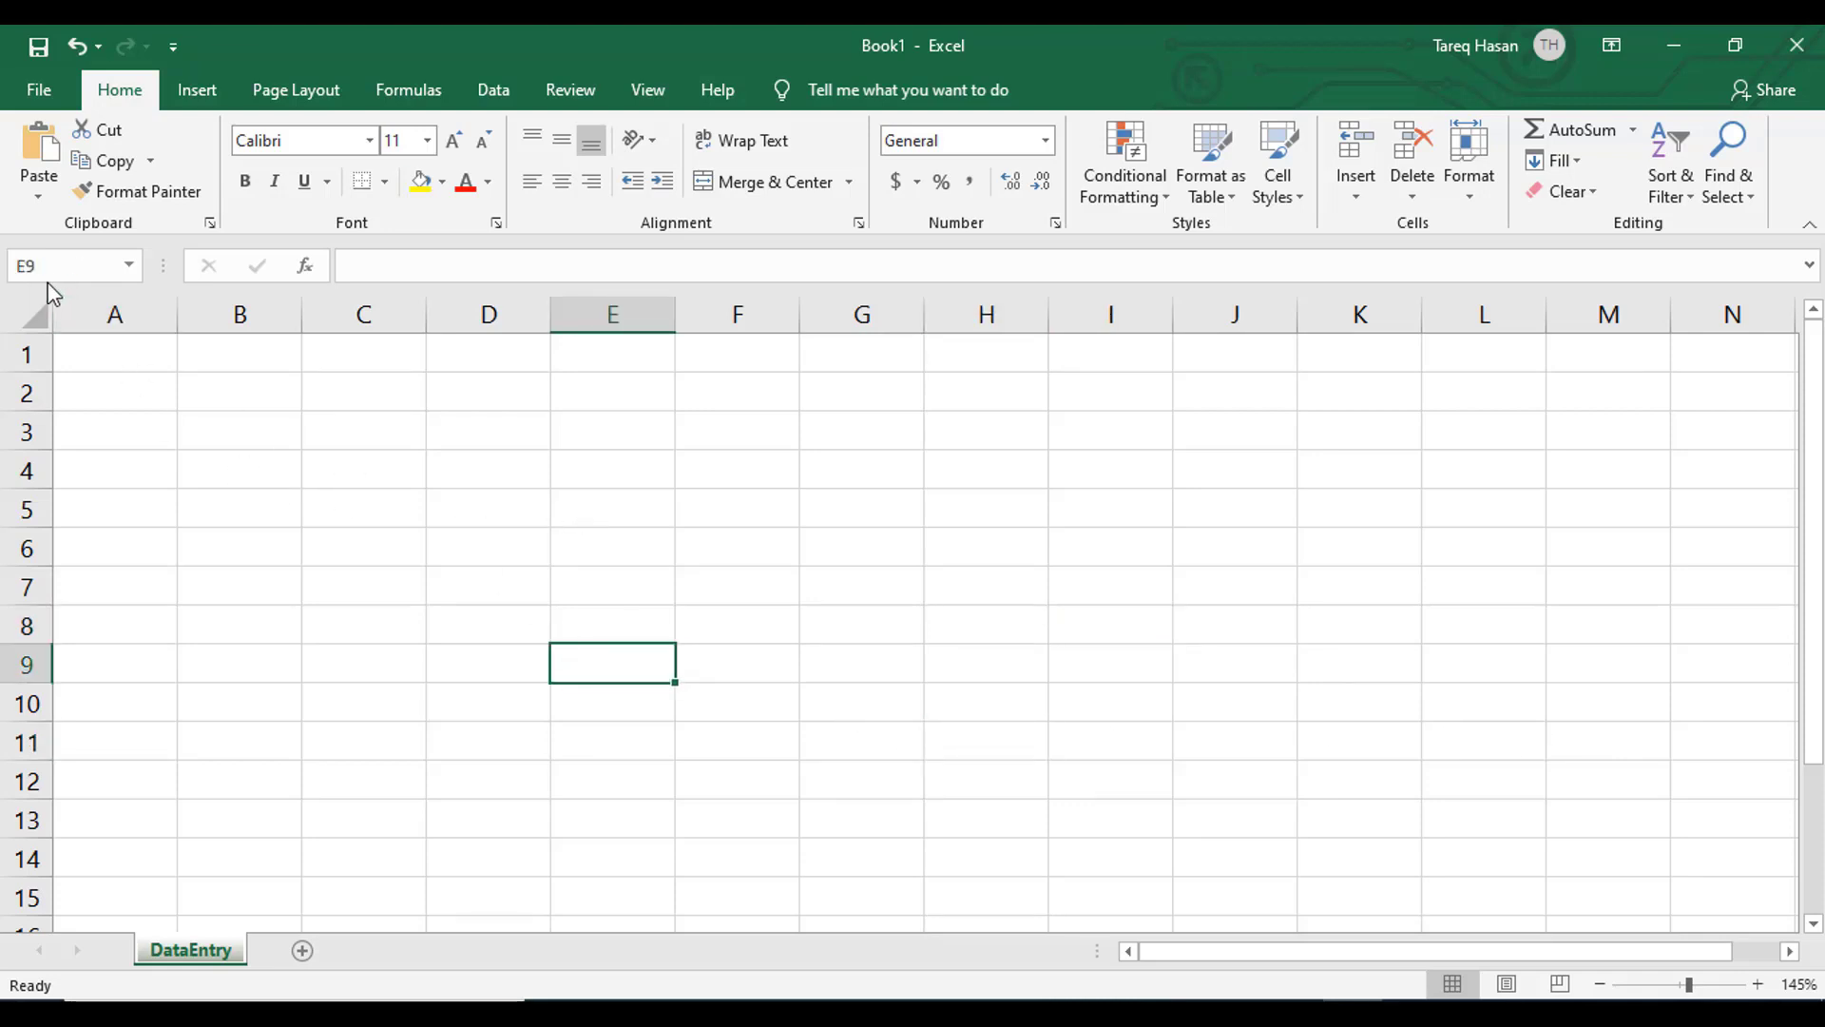
{"action": "left_click", "coordinate": [644, 597]}
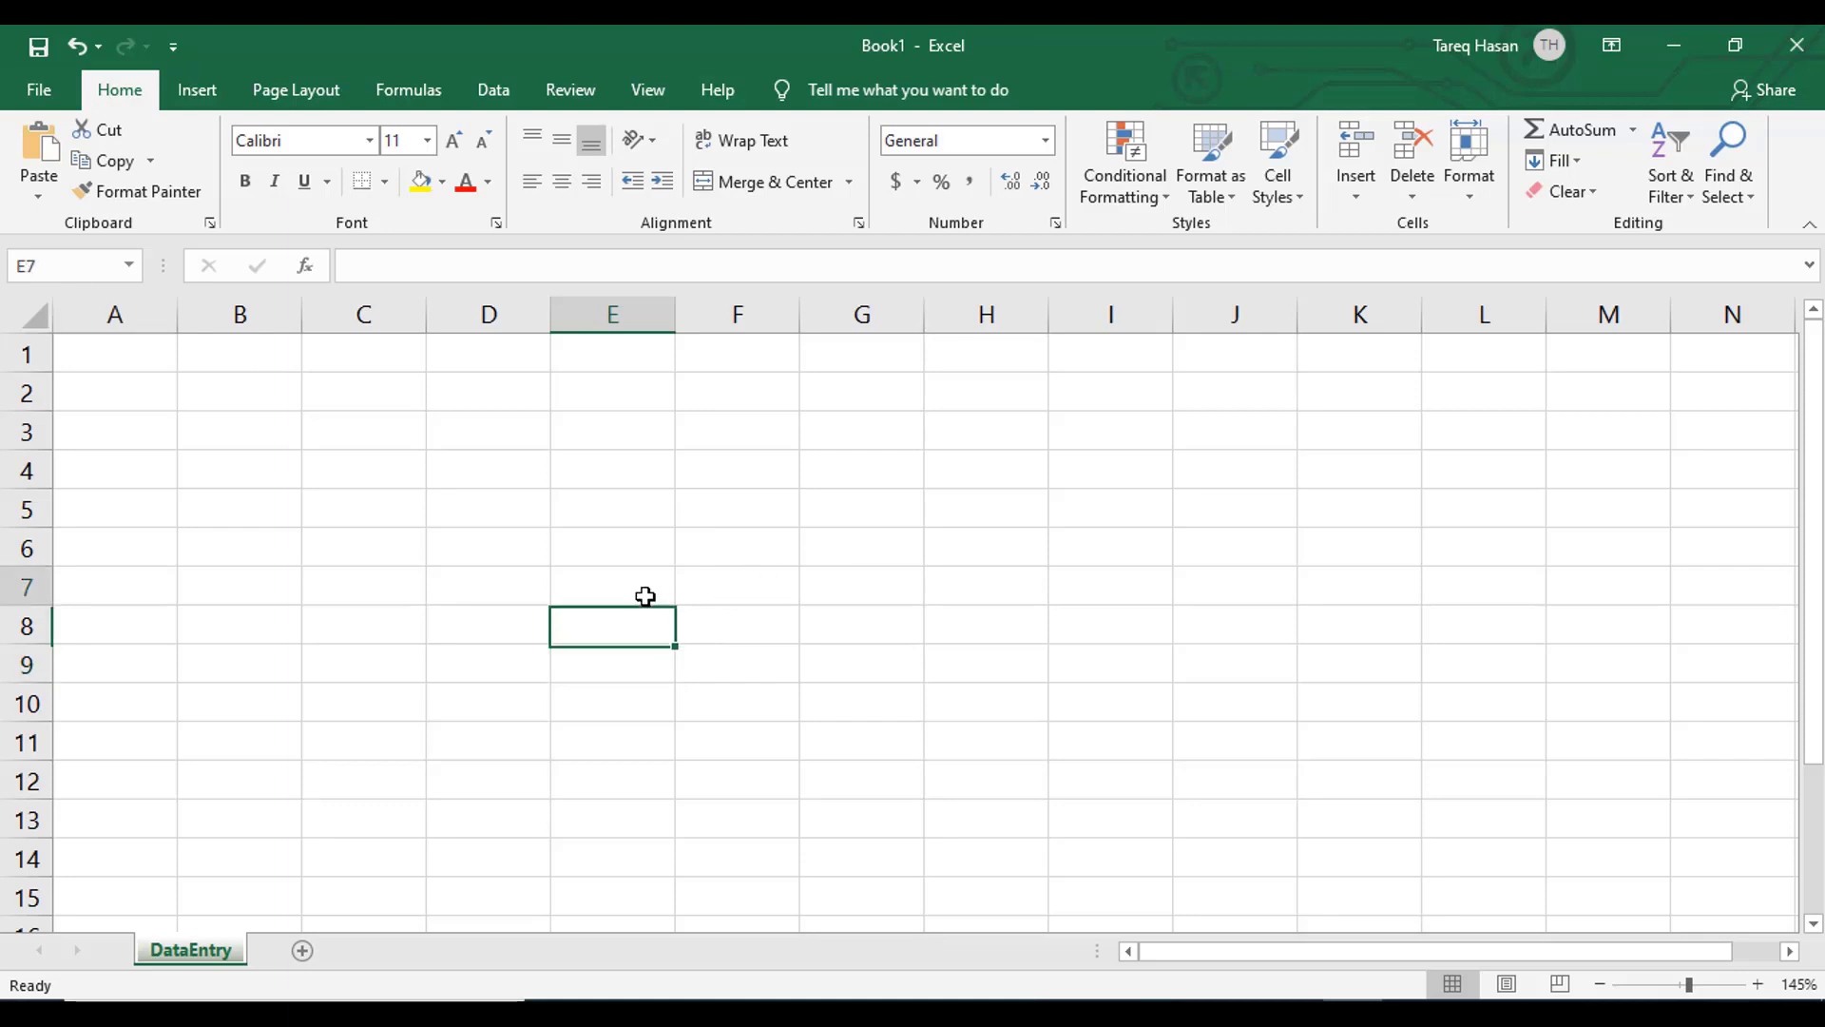
Enter the row label Sales in cell A2.
{"action": "left_click", "coordinate": [114, 404]}
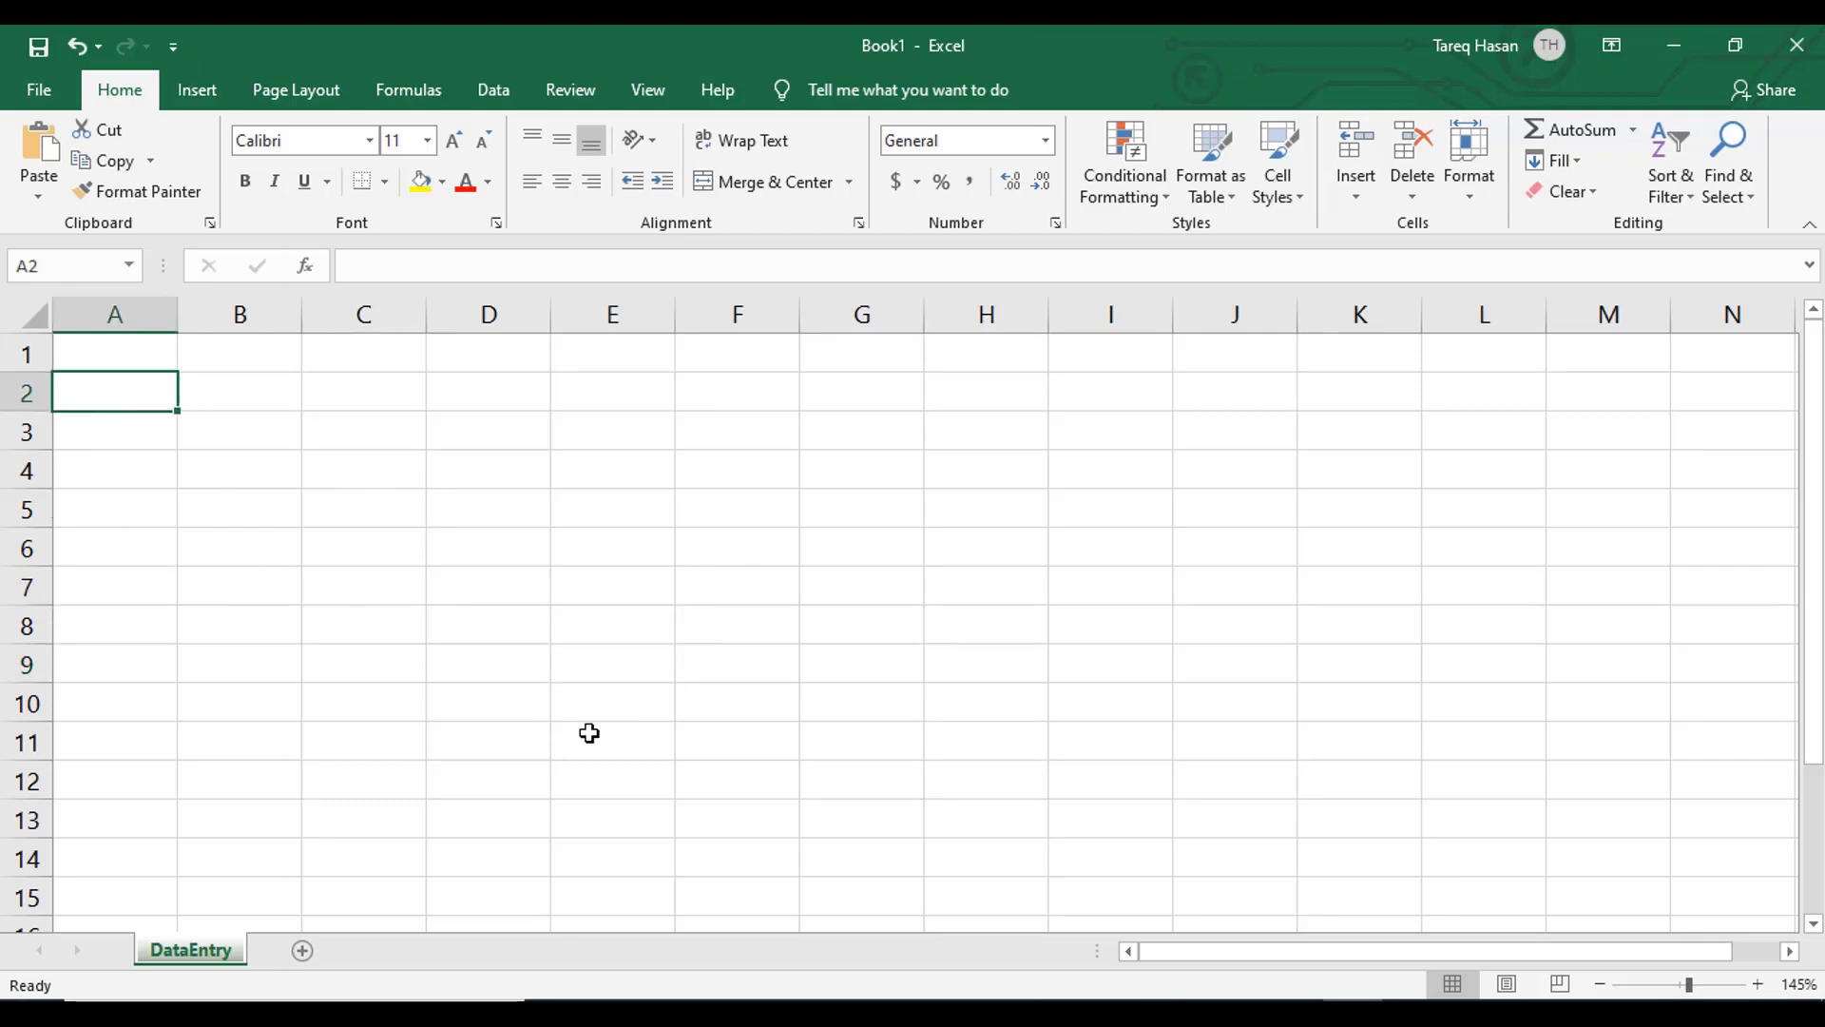
{"action": "scroll", "coordinate": [589, 733], "scroll_direction": "up", "scroll_amount": 1, "text": "ctrl"}
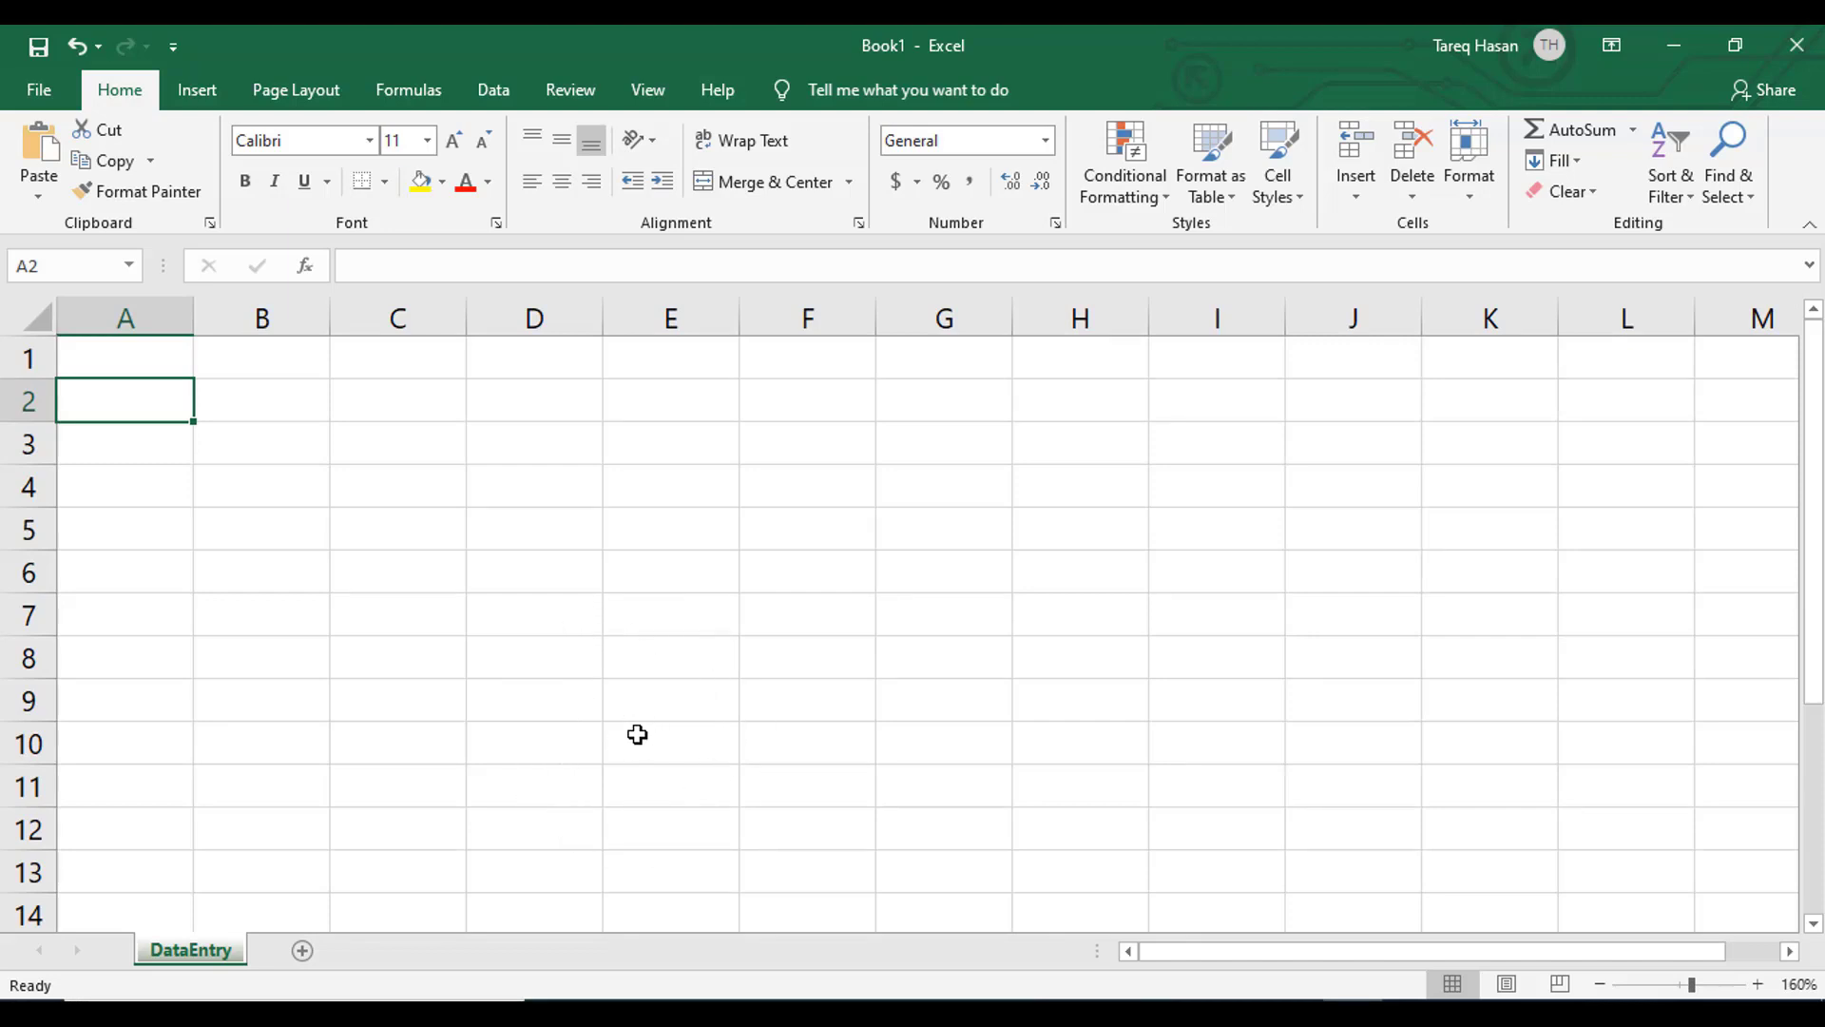
{"action": "type", "text": "Sales"}
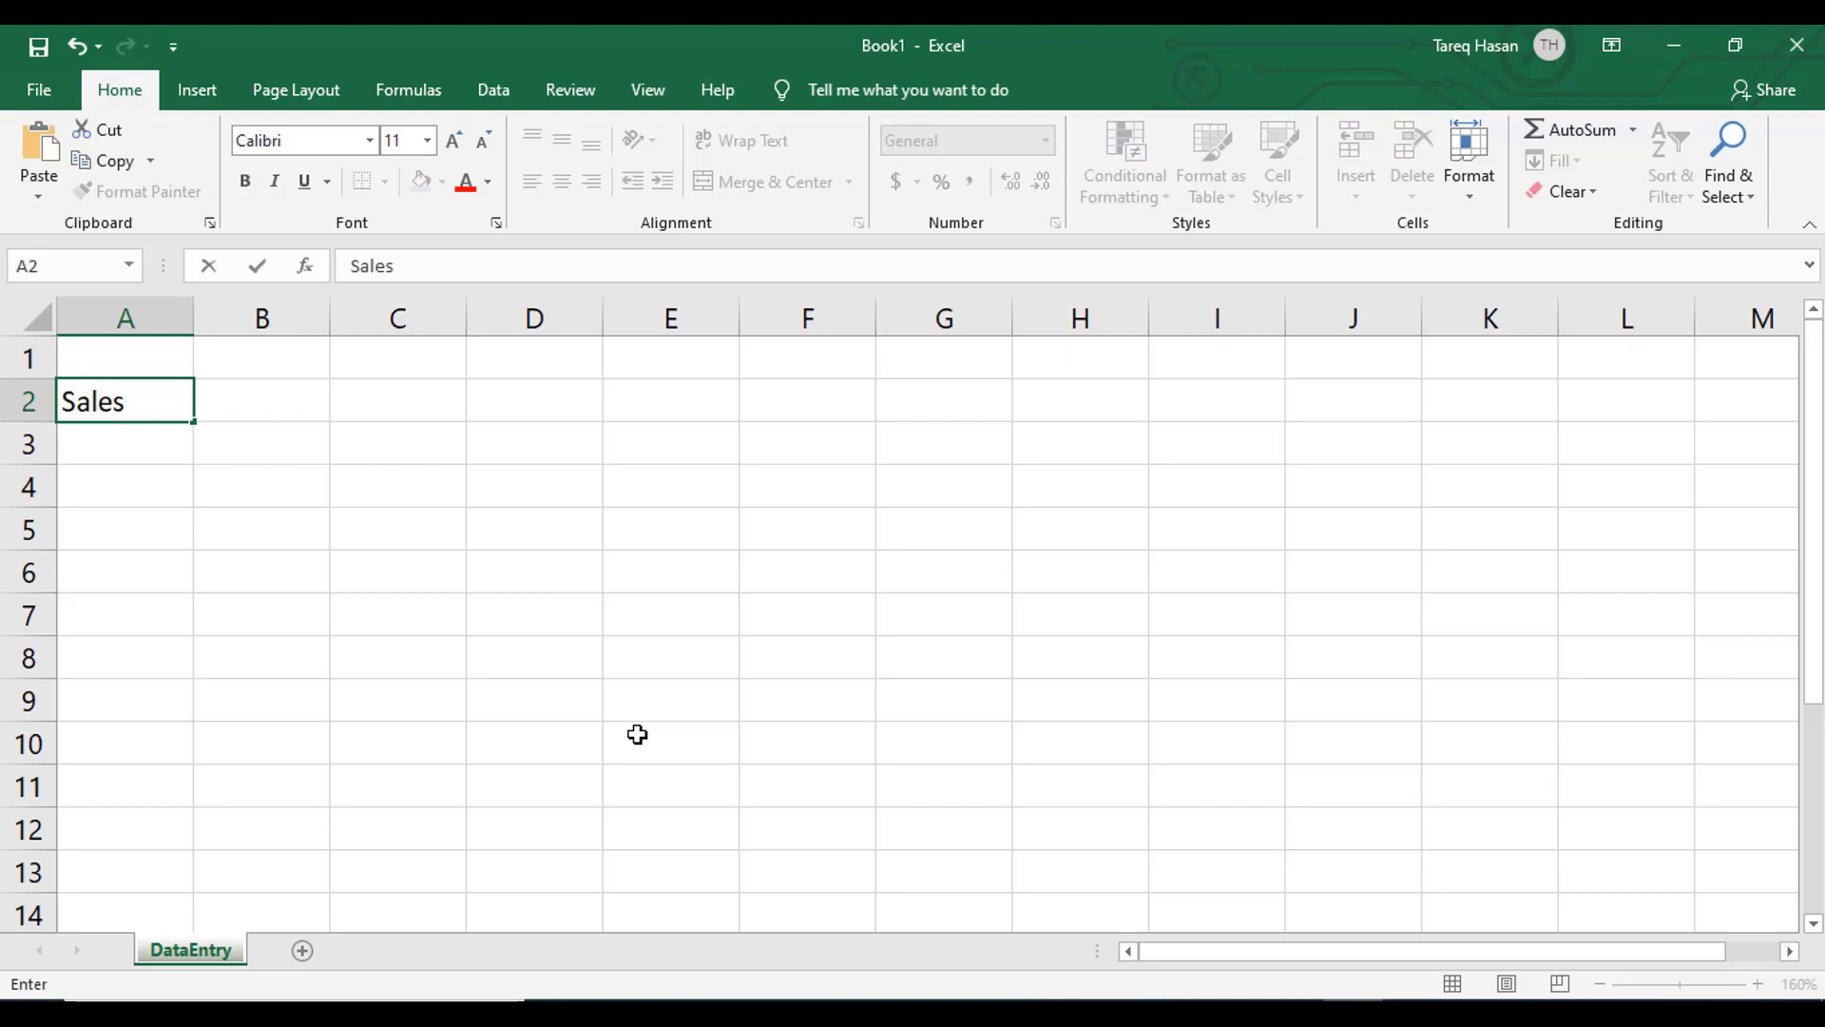
{"action": "key", "text": "Return"}
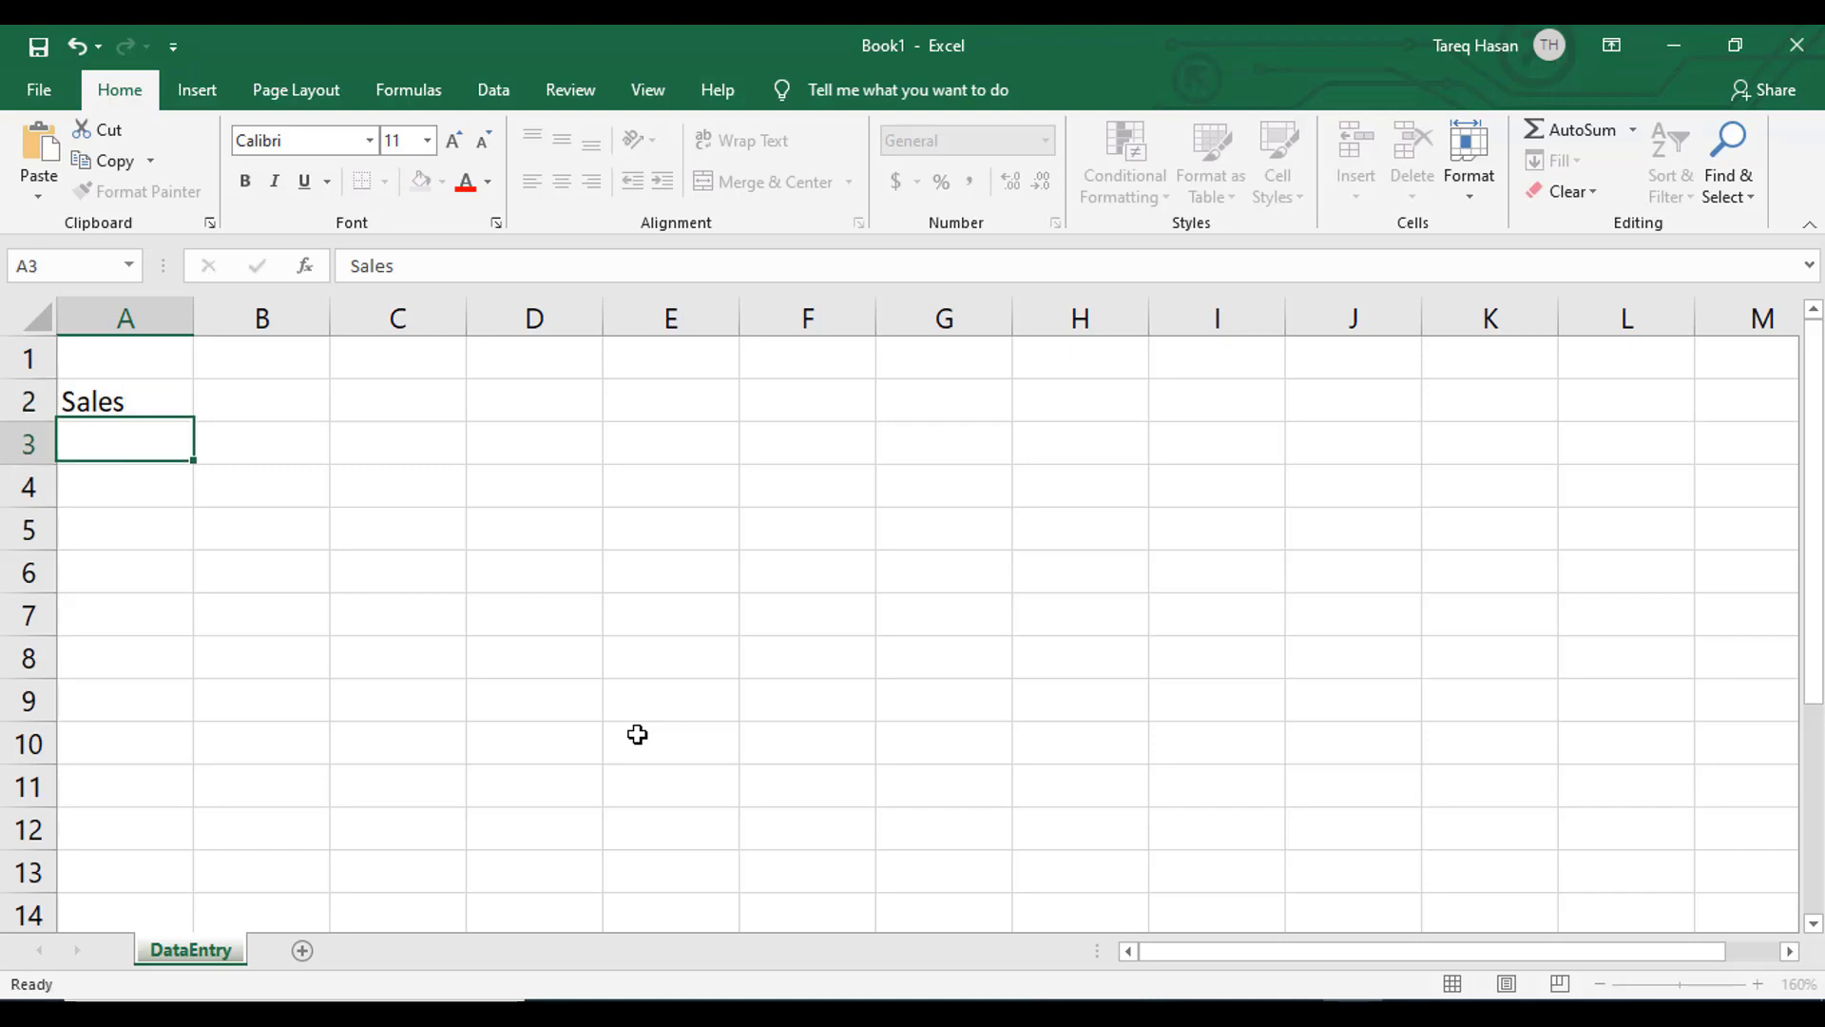
Enter the row label Expense in cell A3, directly below Sales.
{"action": "type", "text": "Ex"}
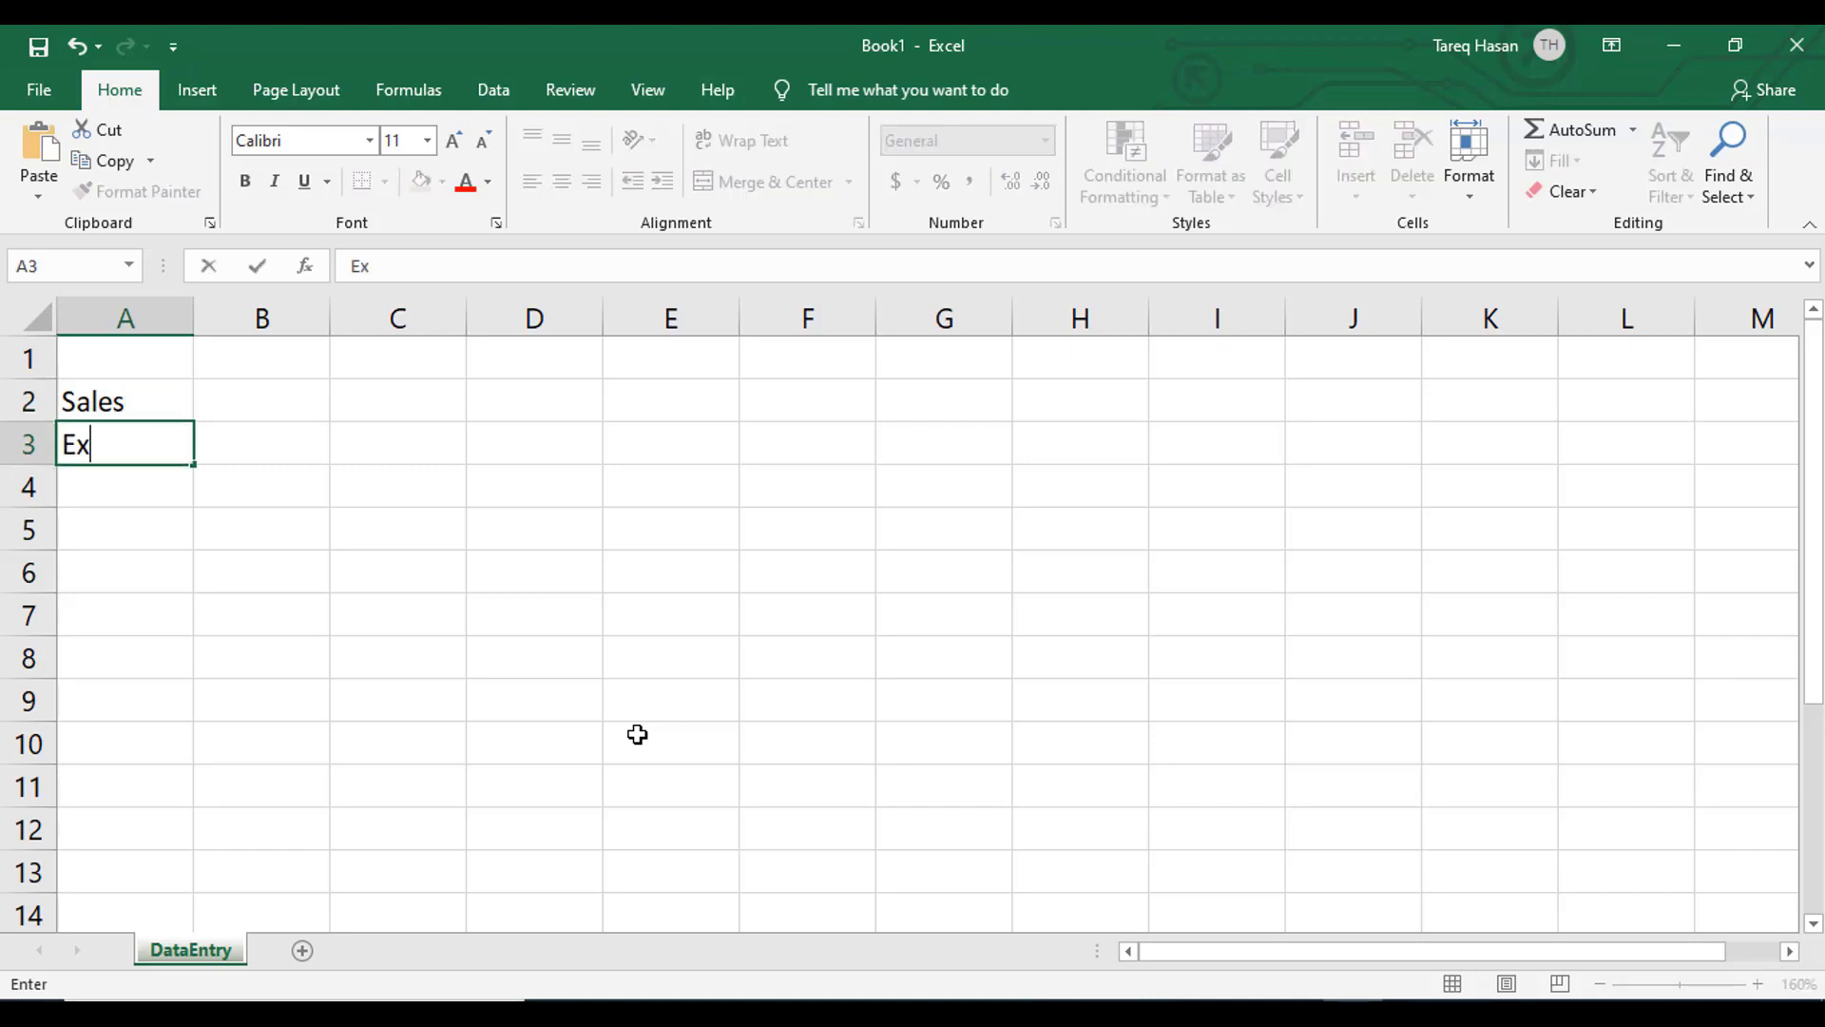
{"action": "type", "text": "pense"}
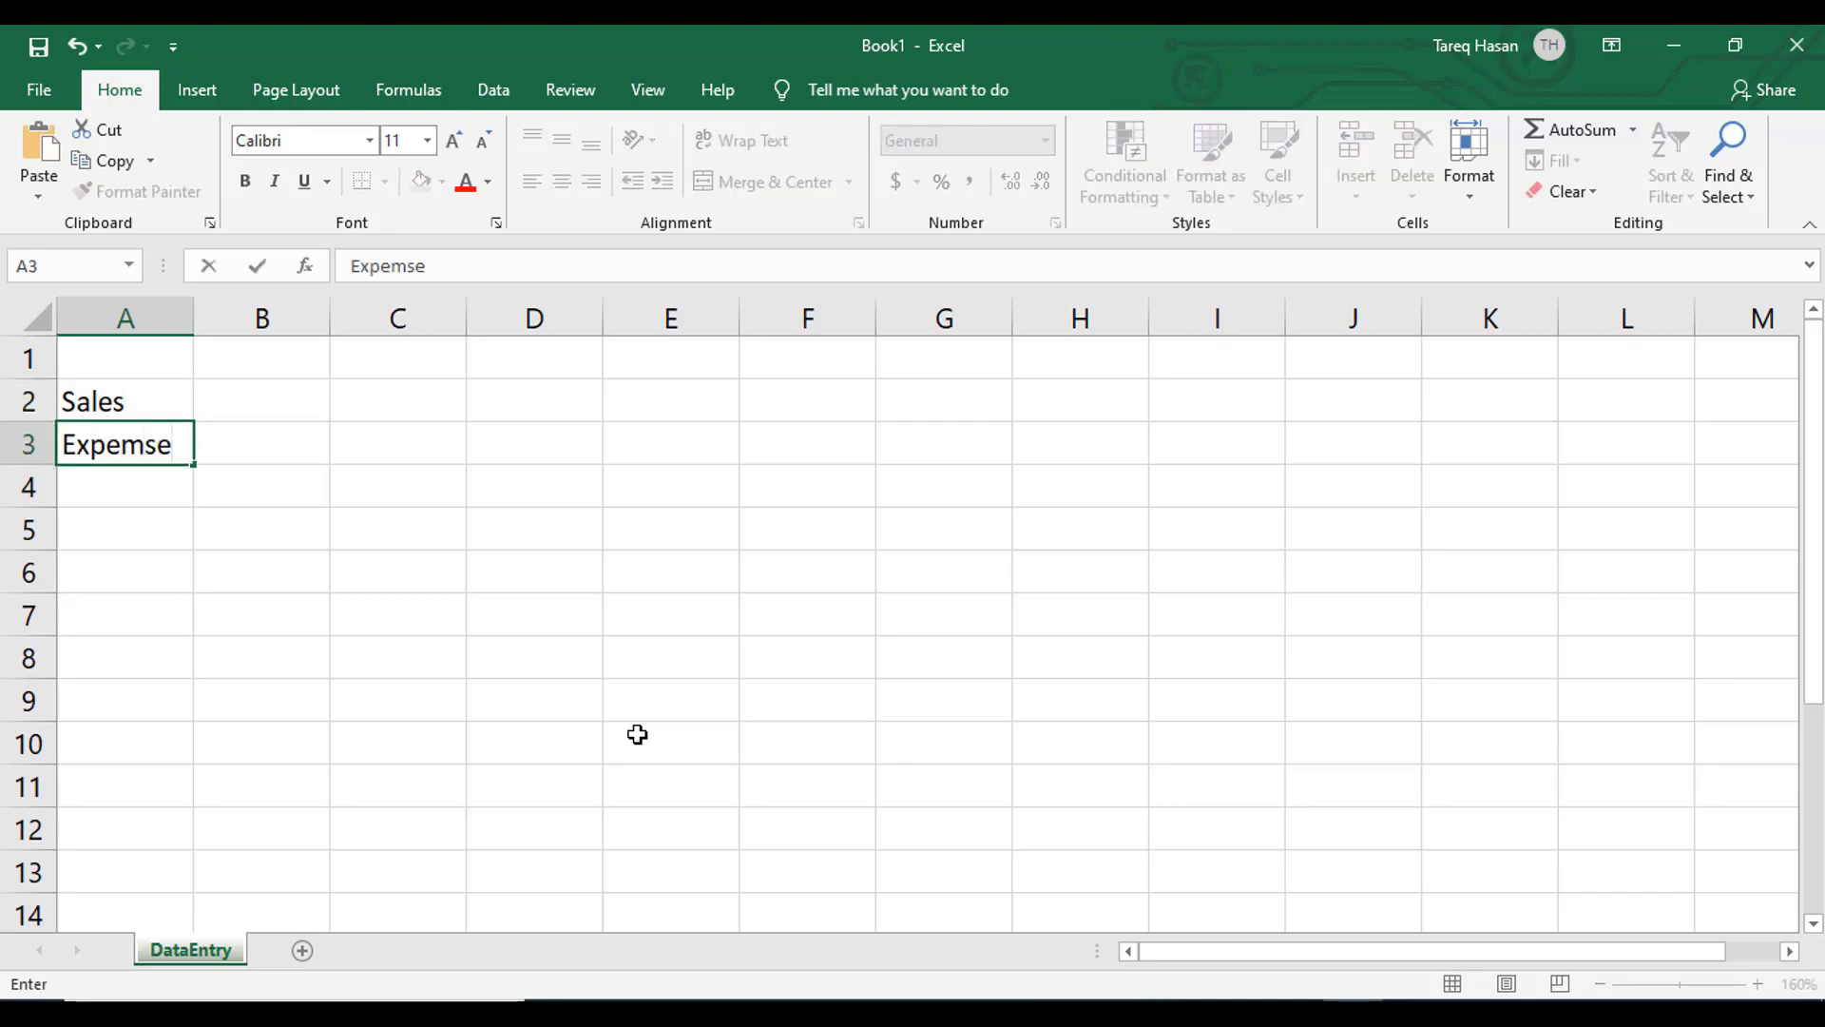
{"action": "key", "text": "BackSpace"}
{"action": "key", "text": "BackSpace"}
{"action": "key", "text": "BackSpace"}
{"action": "type", "text": "nse"}
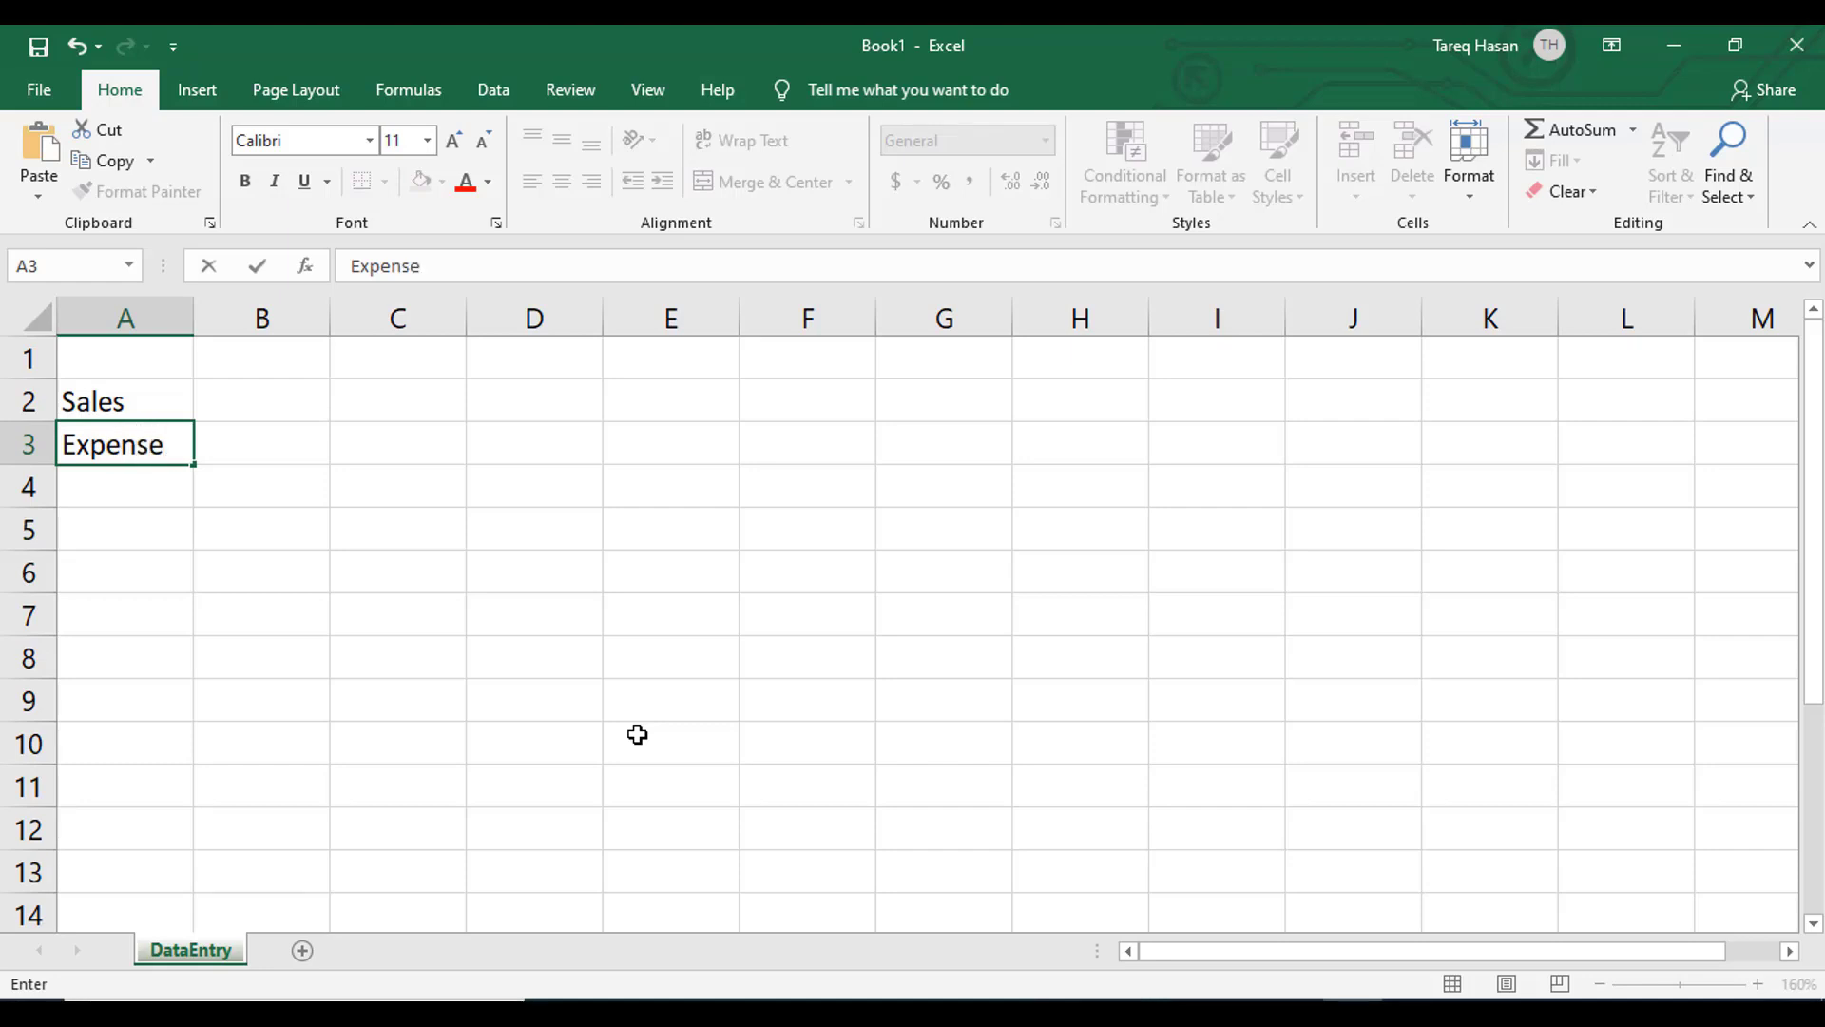
{"action": "key", "text": "Return"}
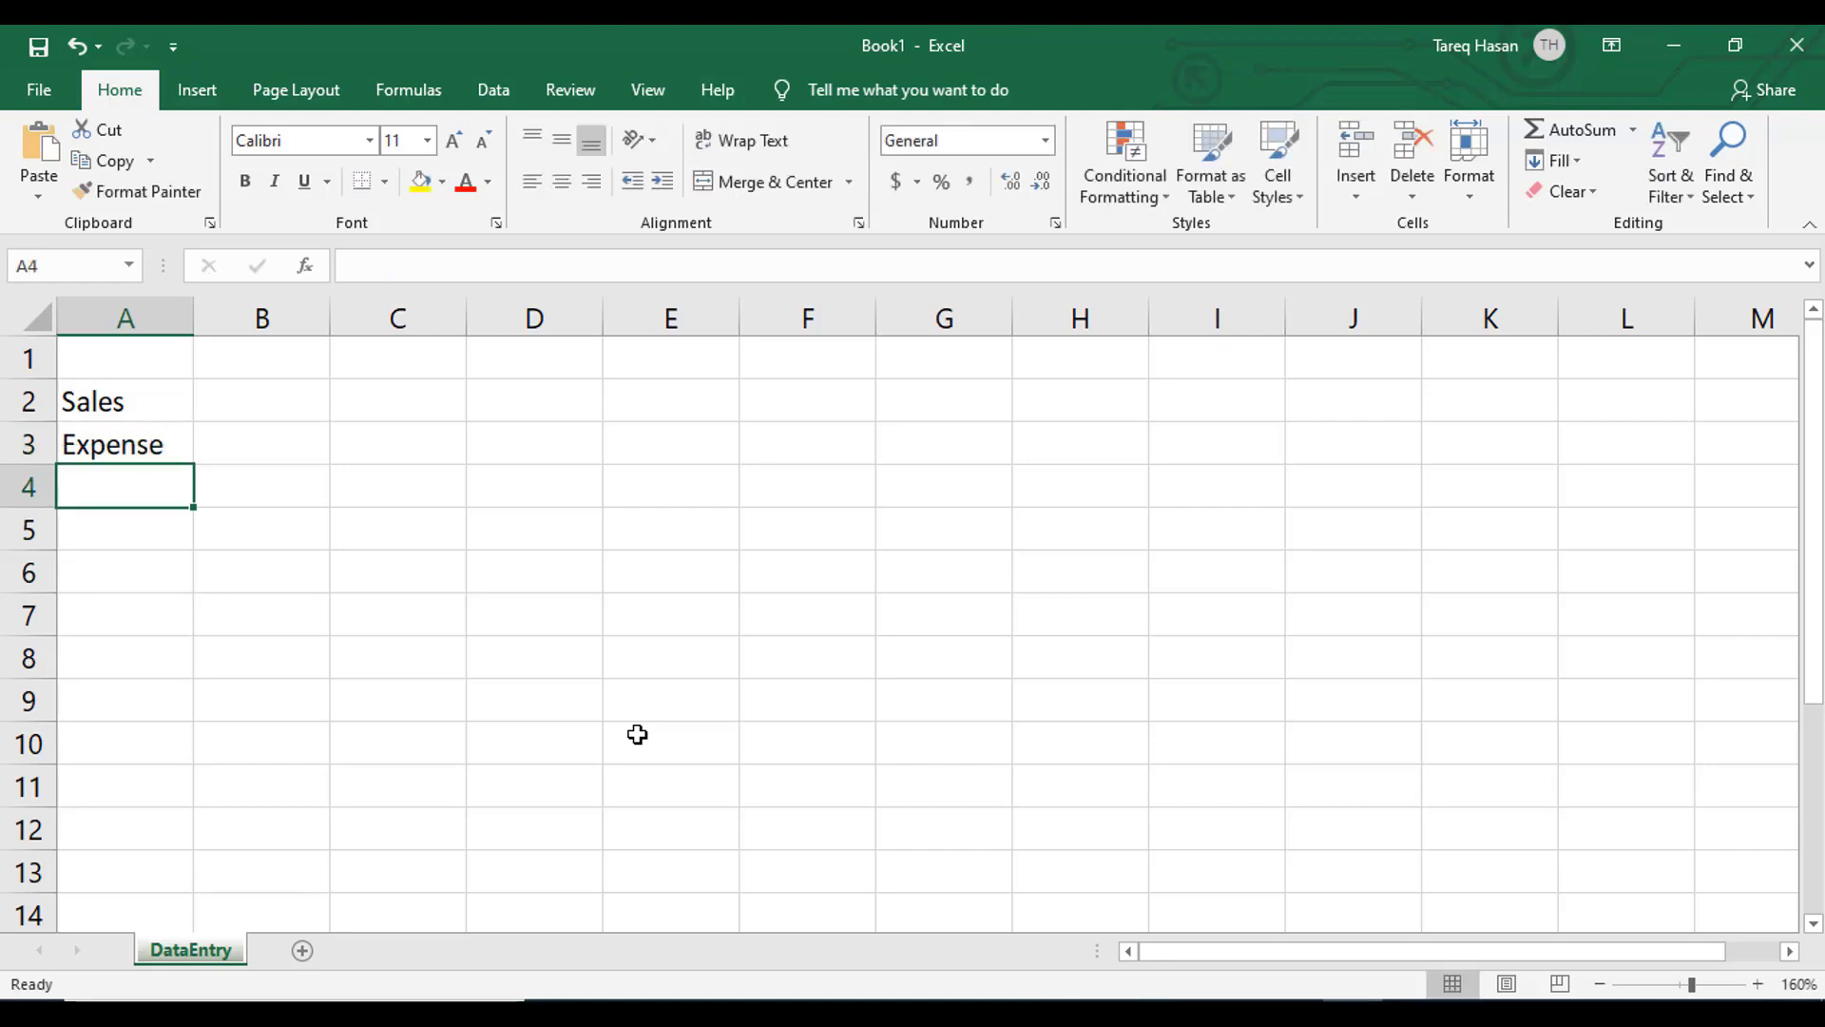
Enter the row label Profits in cell A4, directly below Expense.
{"action": "type", "text": "Profite"}
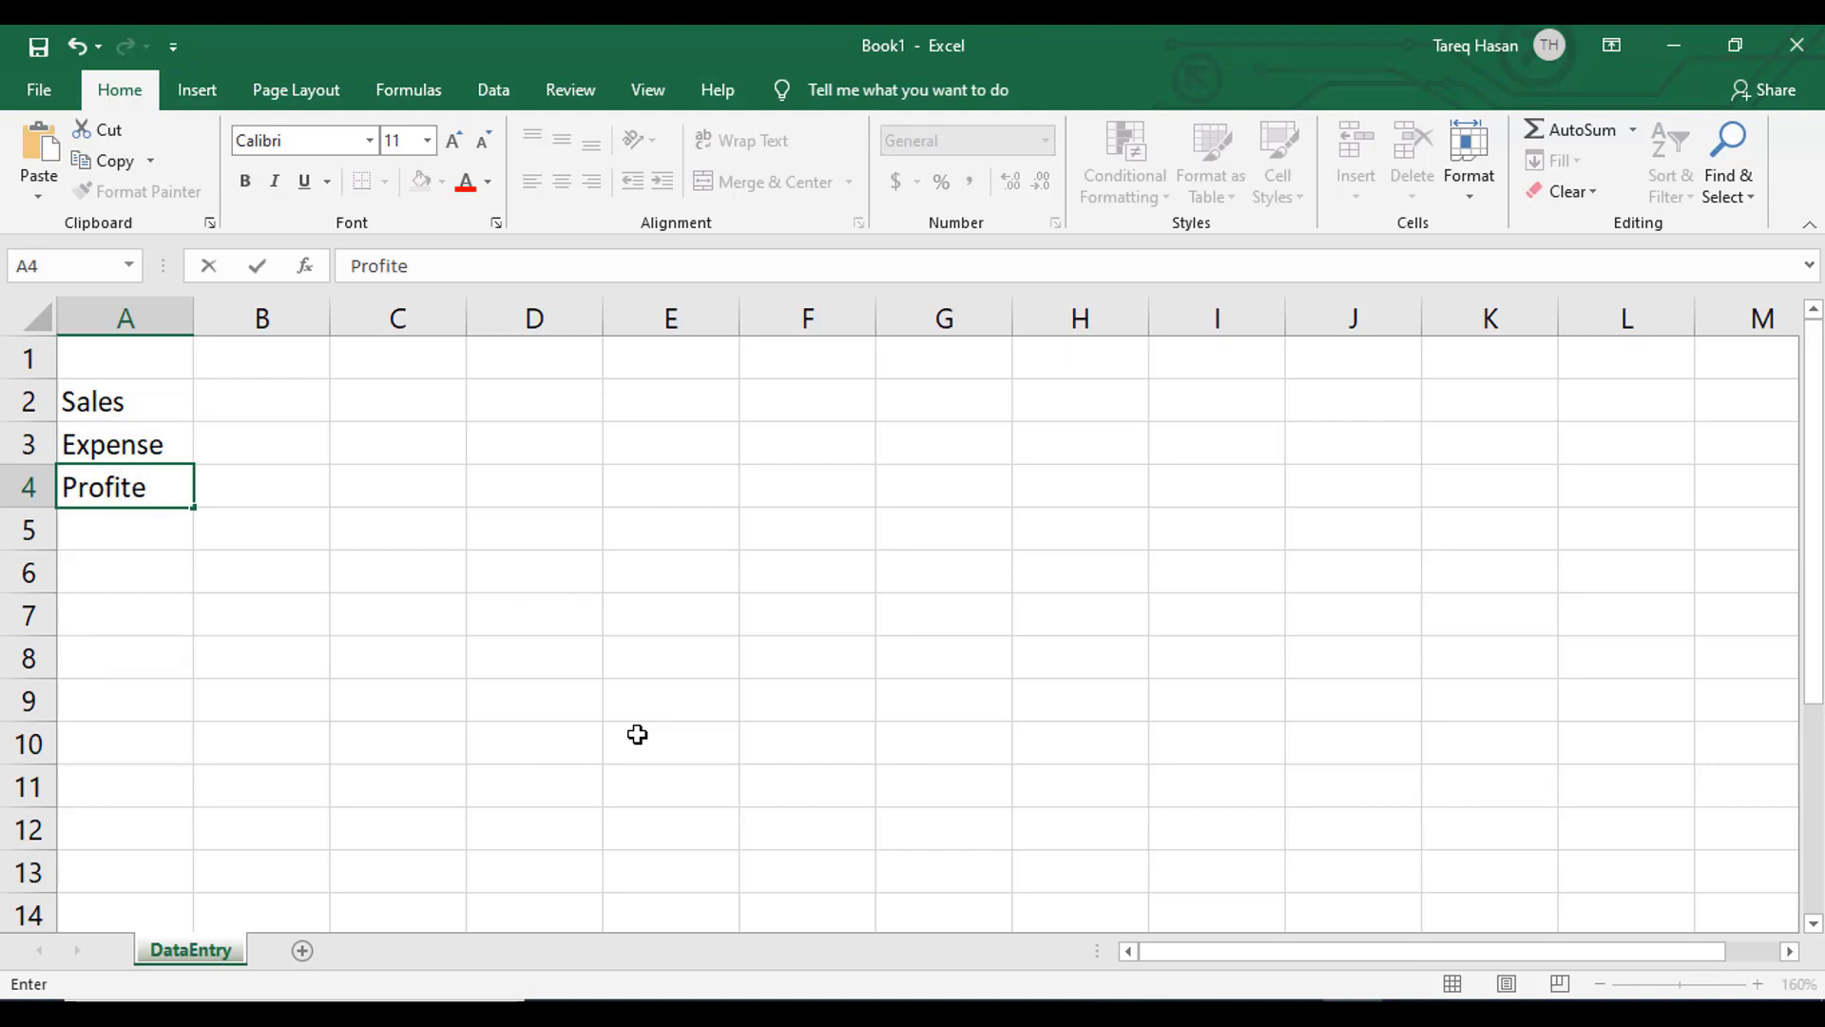
{"action": "key", "text": "BackSpace"}
{"action": "type", "text": "s"}
{"action": "left_click", "coordinate": [423, 620]}
{"action": "left_click", "coordinate": [108, 487]}
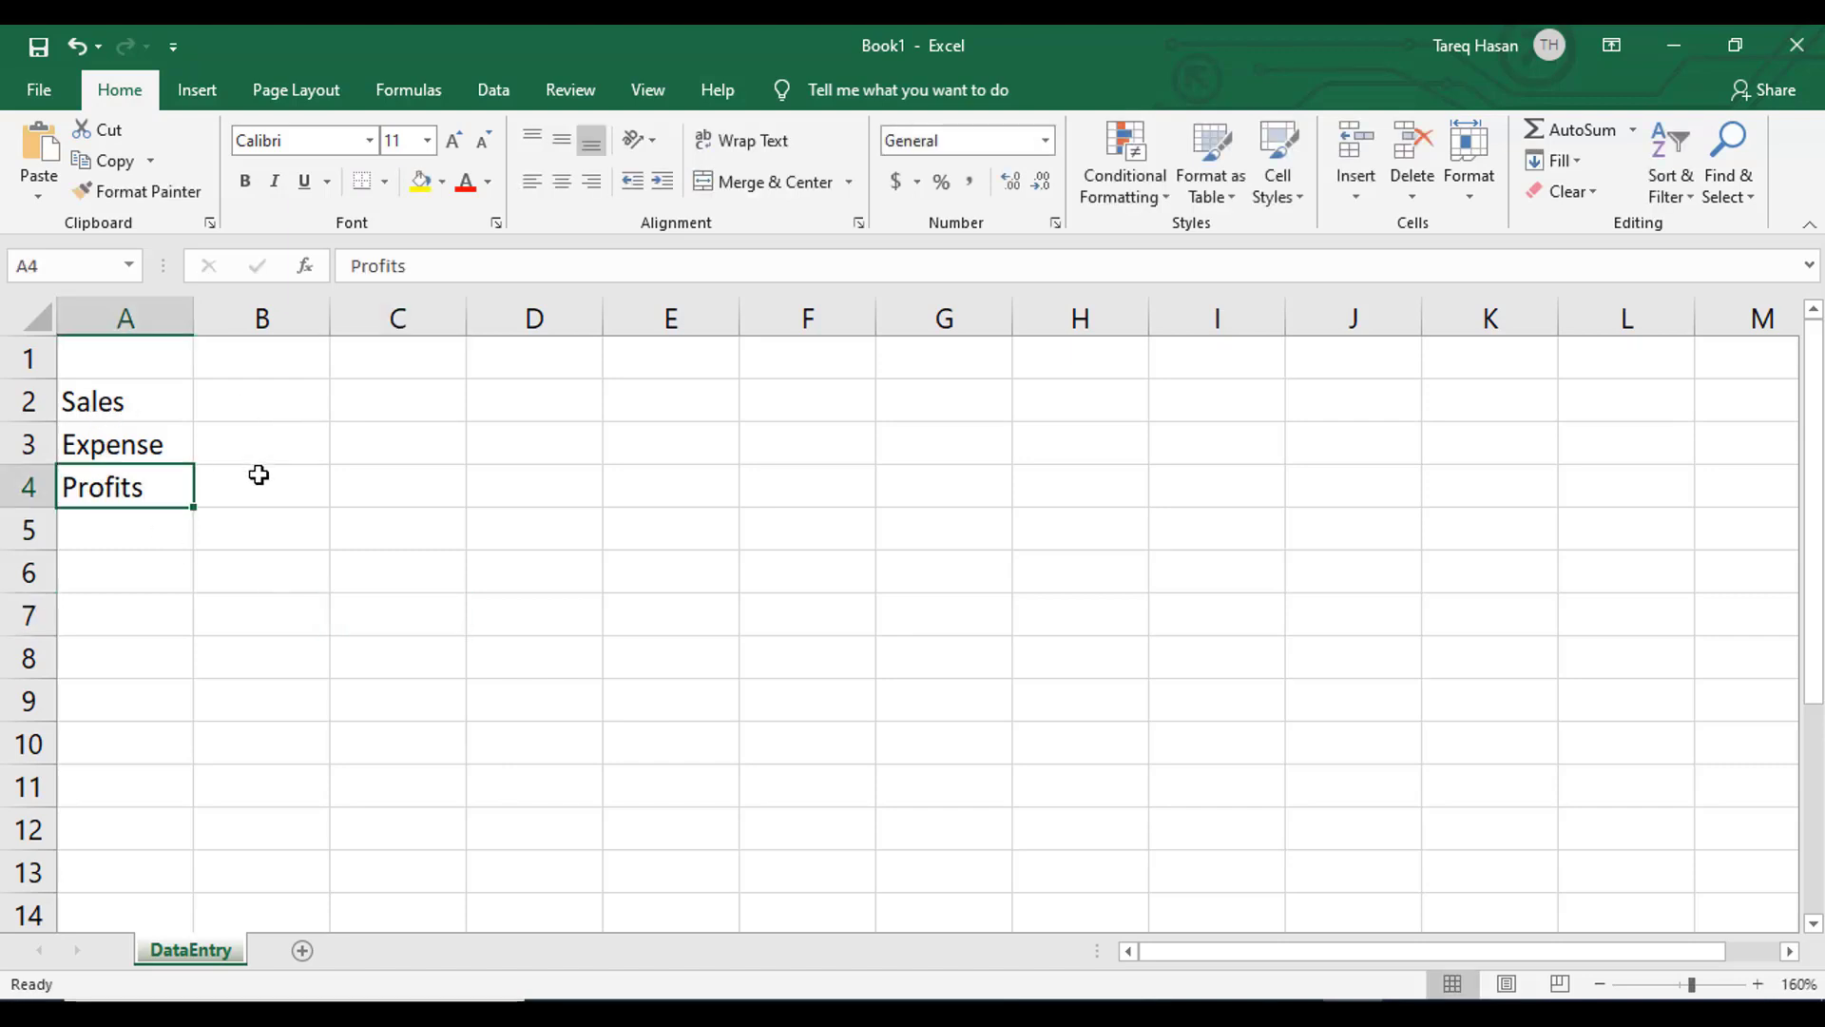
Enter the Sales figures 250, 350 and 450 in cells B2, C2 and D2.
{"action": "left_click", "coordinate": [258, 412]}
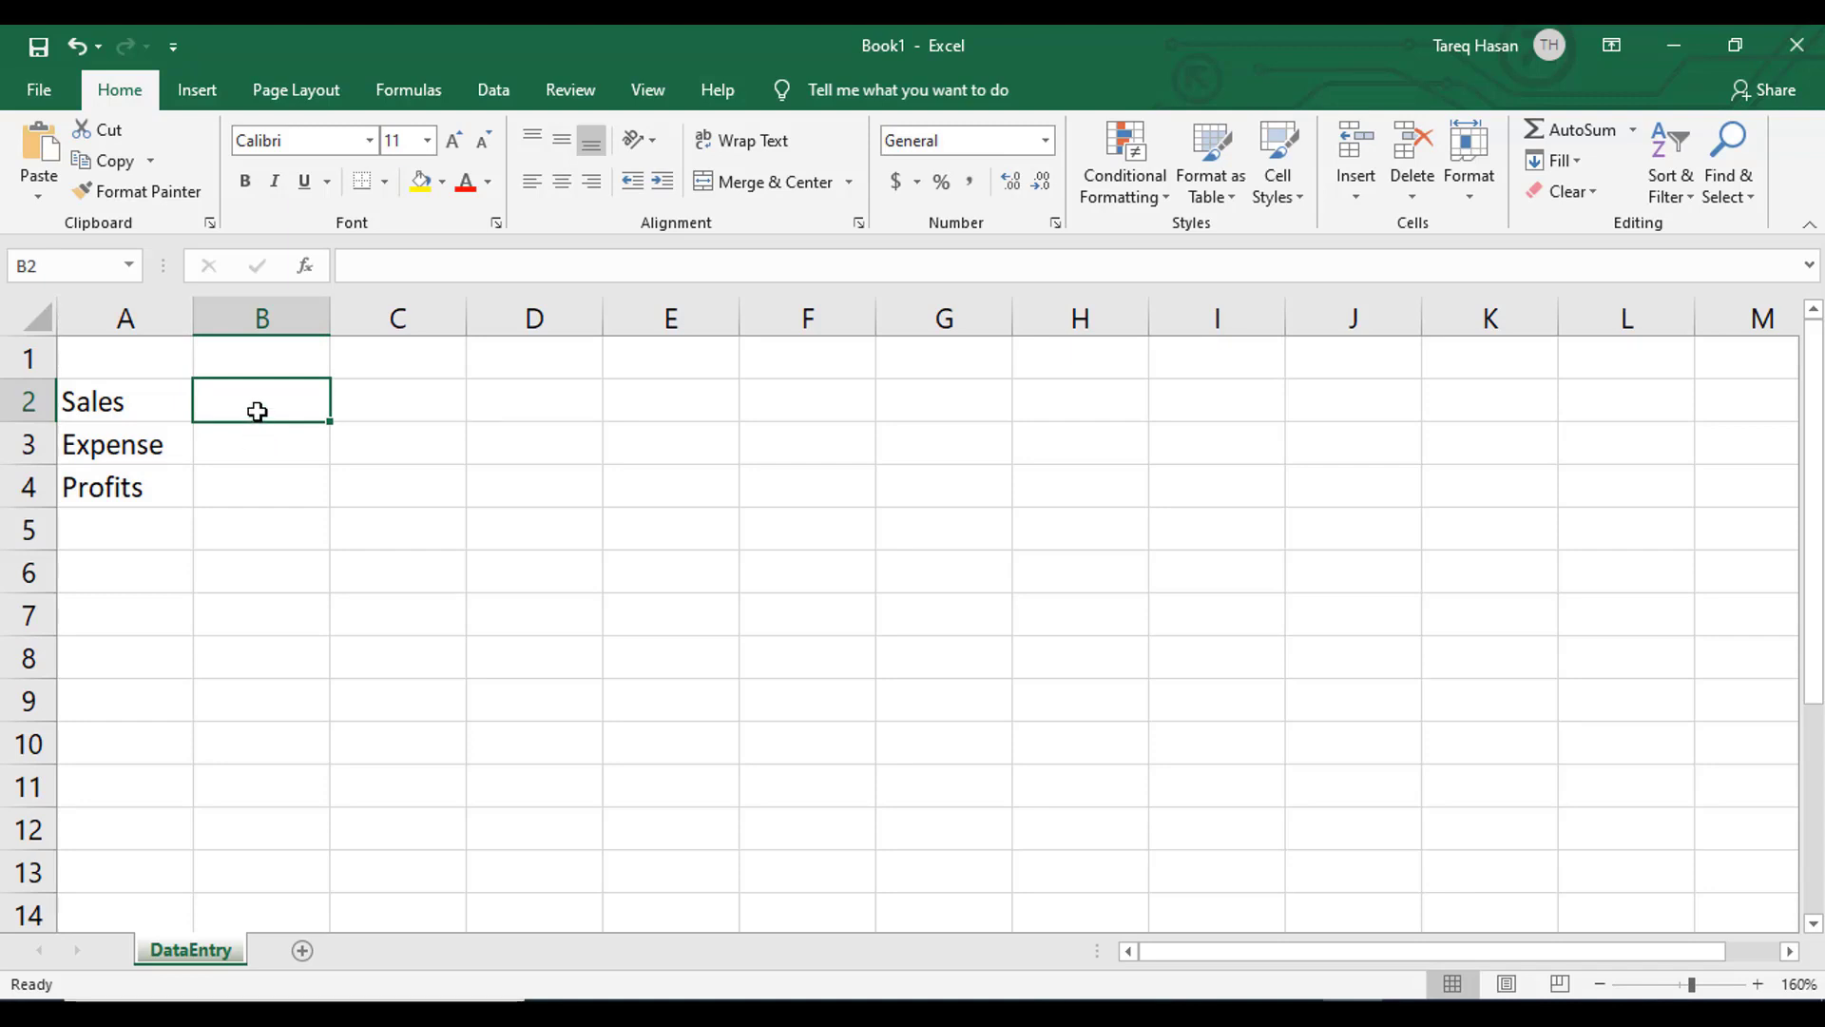
{"action": "type", "text": "250"}
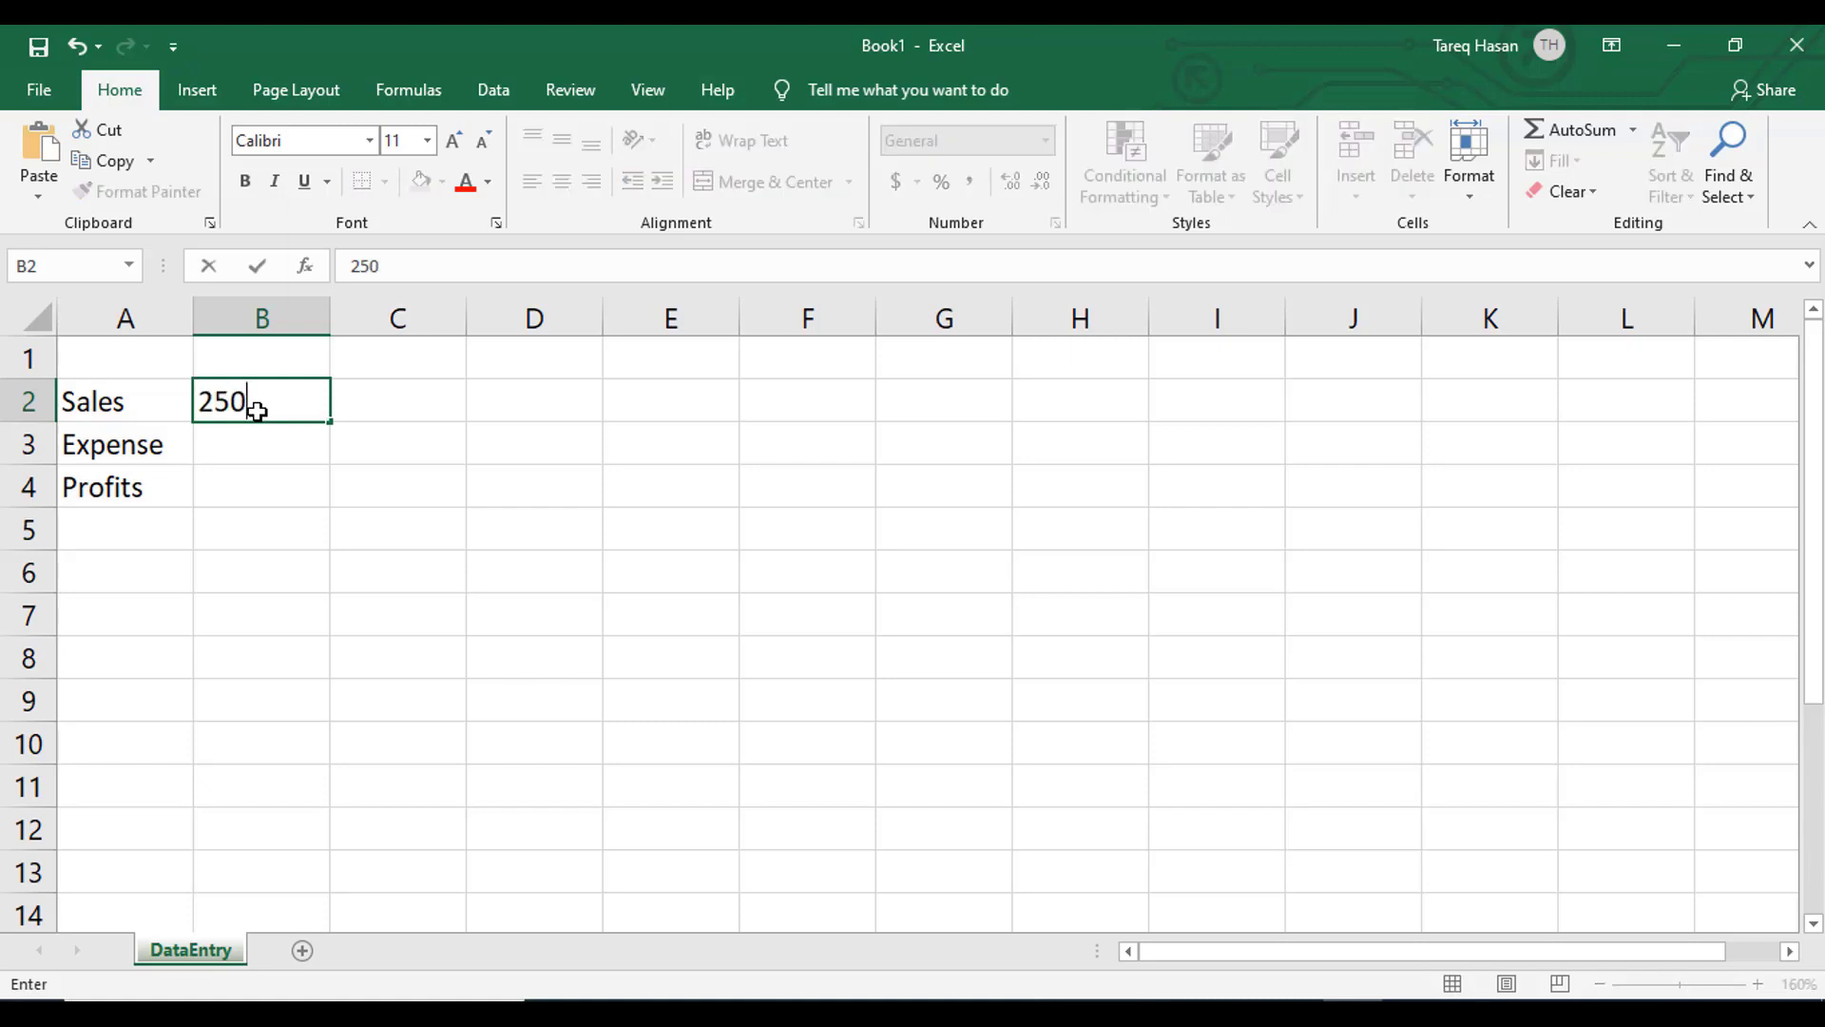
{"action": "key", "text": "Tab"}
{"action": "type", "text": "350"}
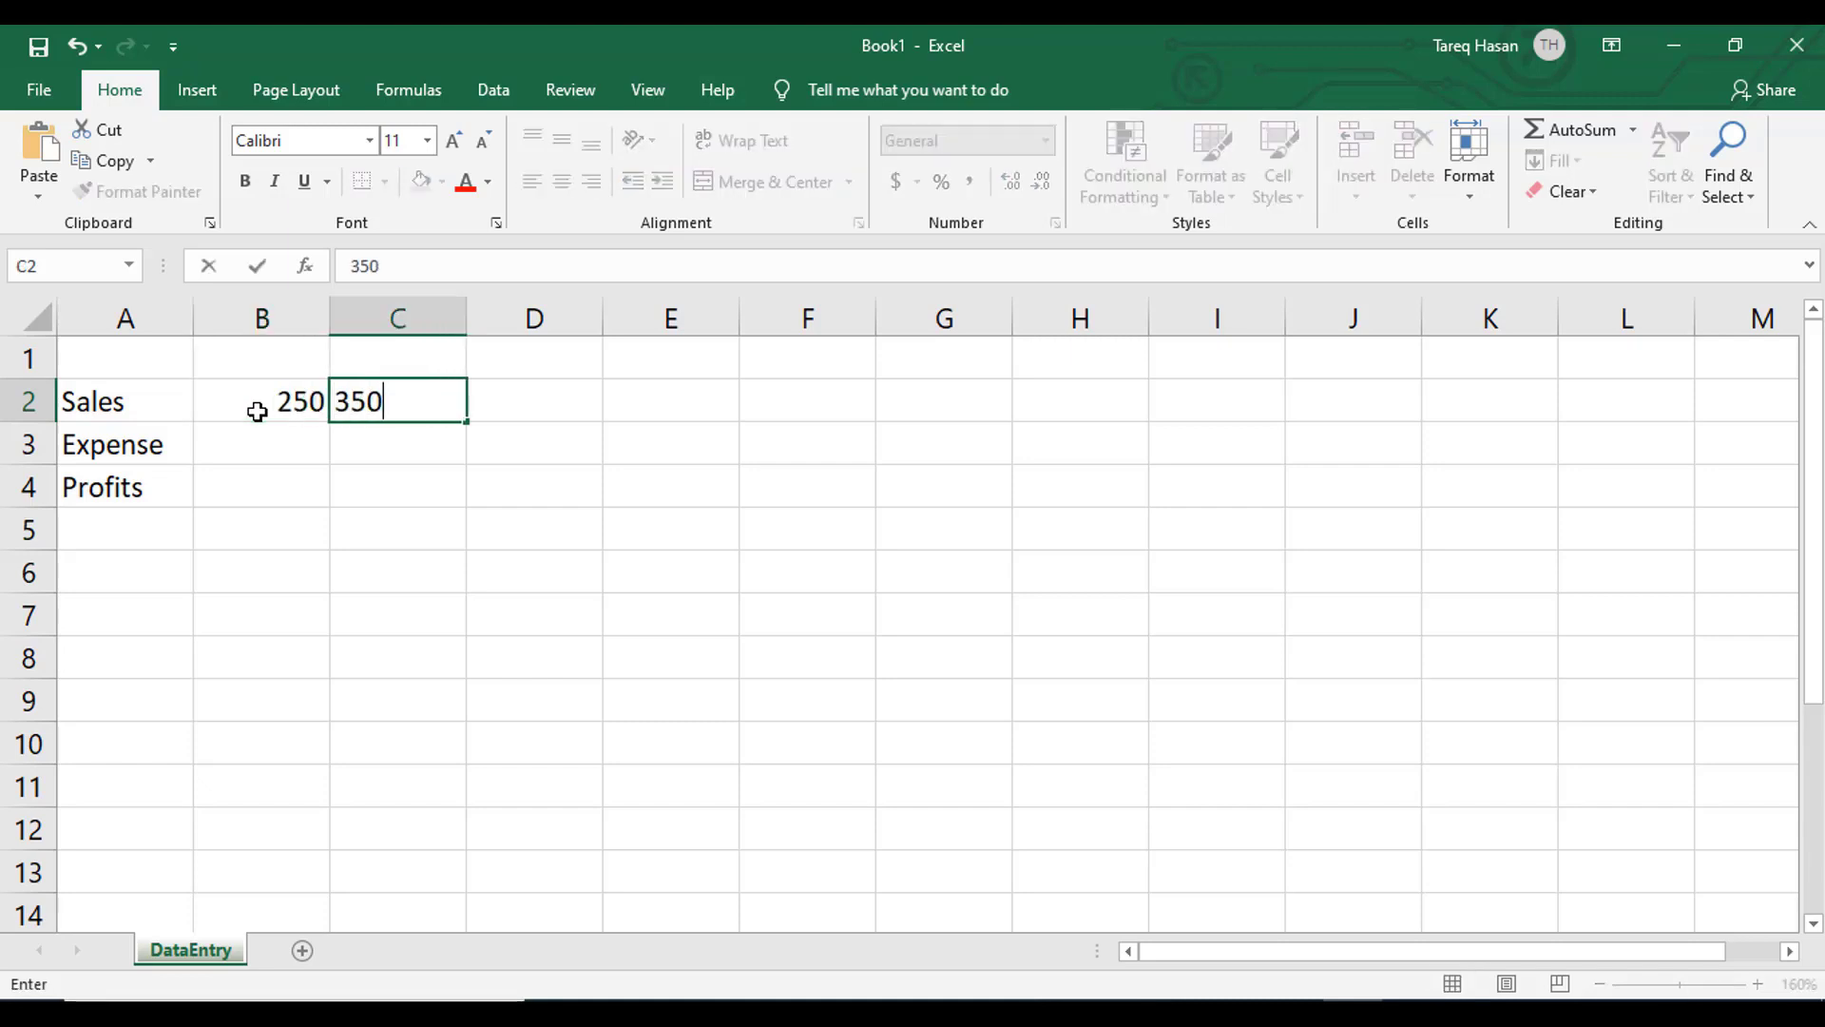
{"action": "key", "text": "Tab"}
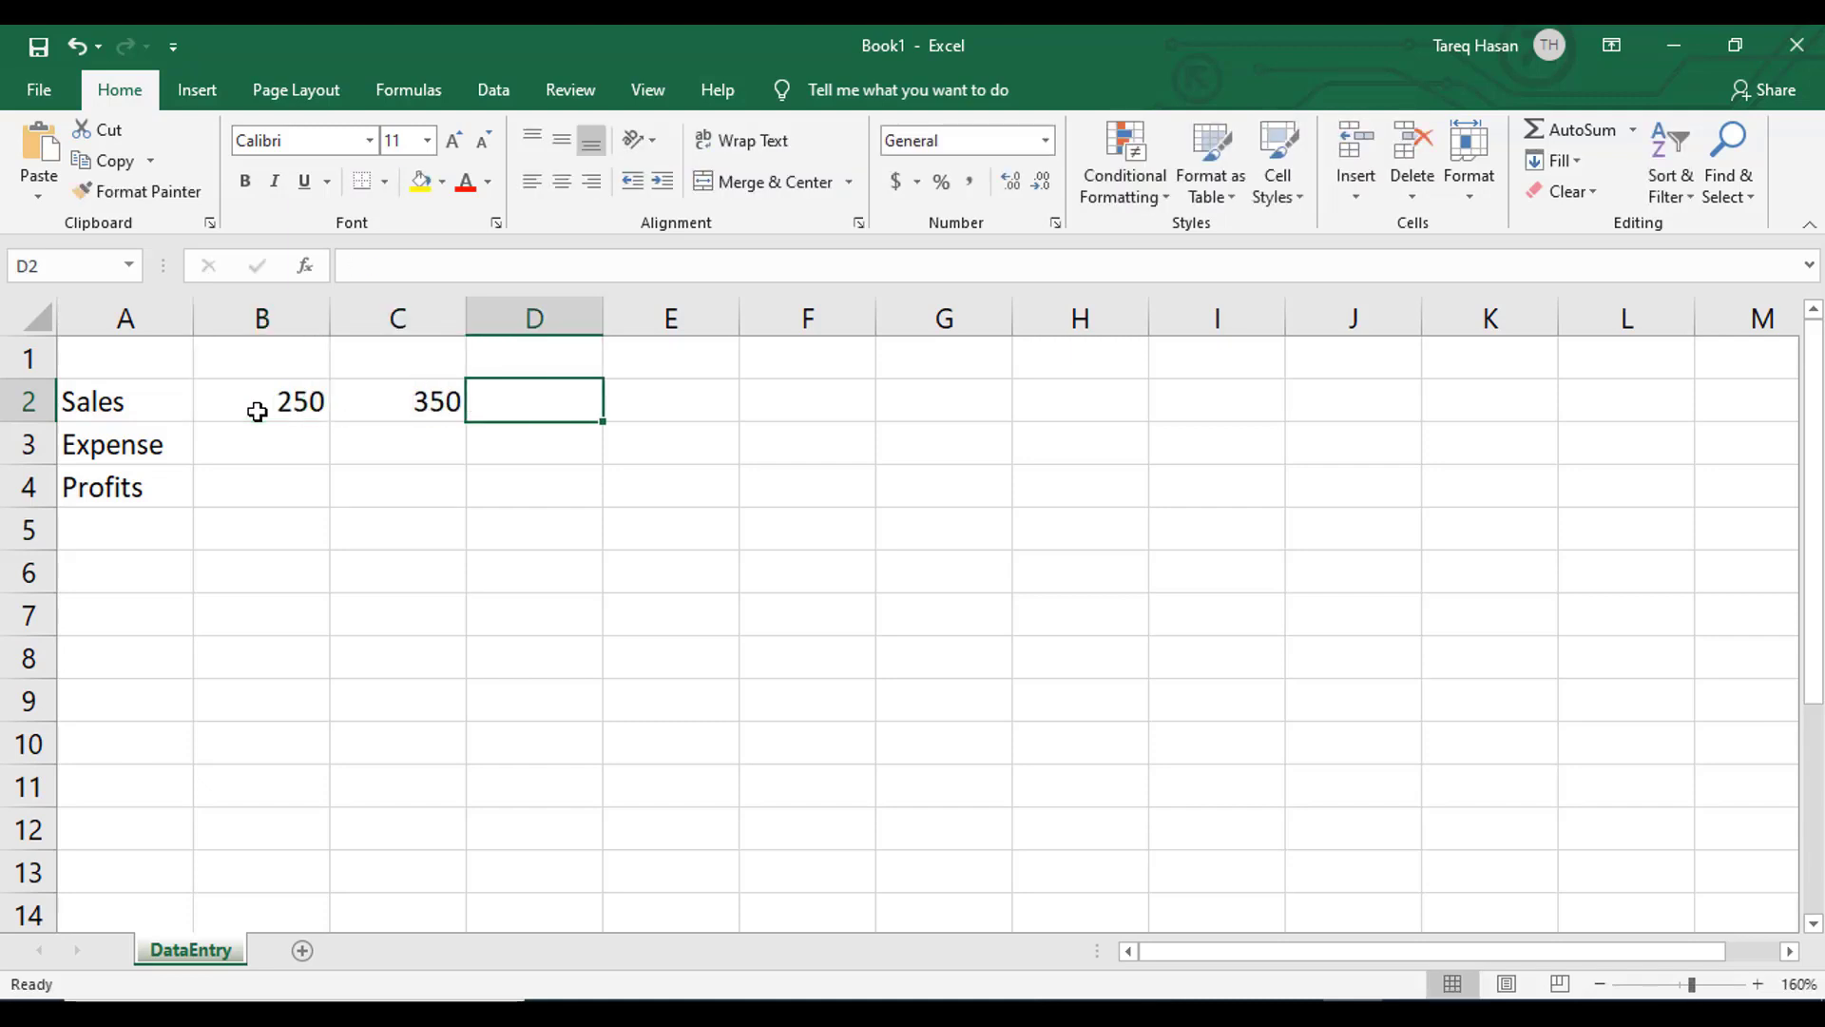
{"action": "type", "text": "450"}
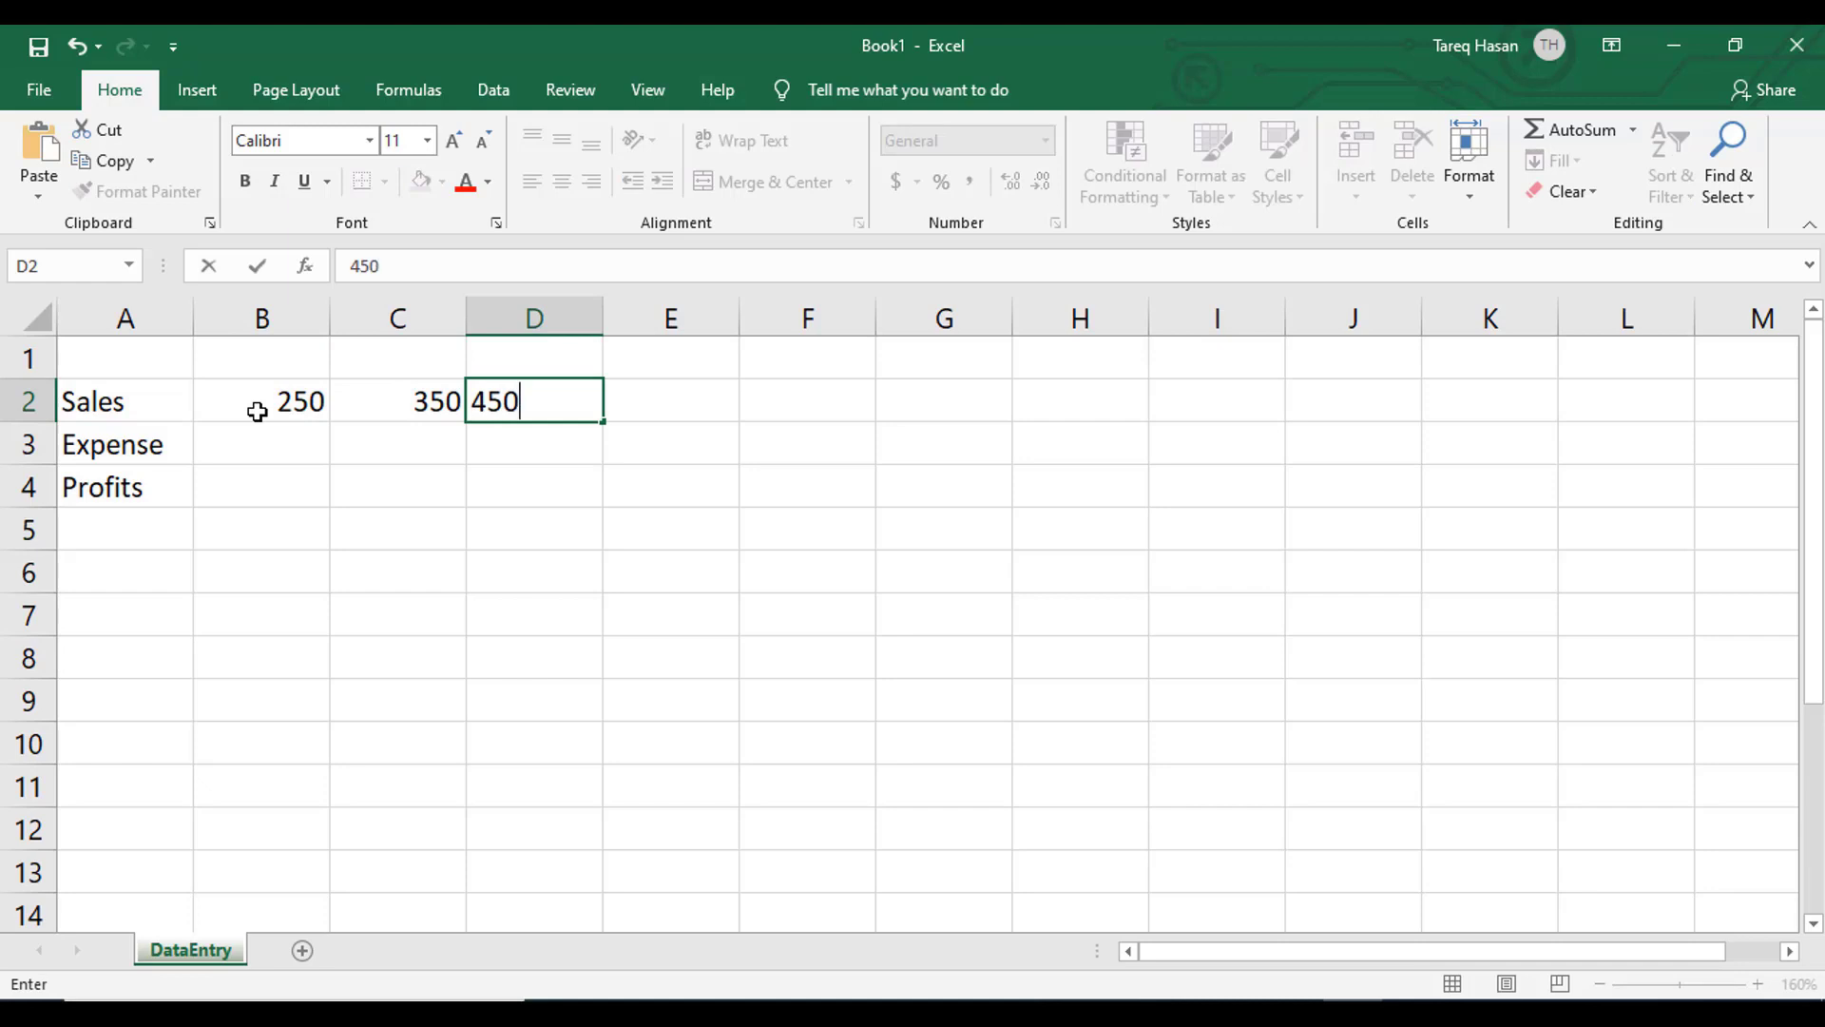
{"action": "key", "text": "Return"}
Enter the Expense figures 45, 55 and 65 in cells B3, C3 and D3.
{"action": "key", "text": "Left"}
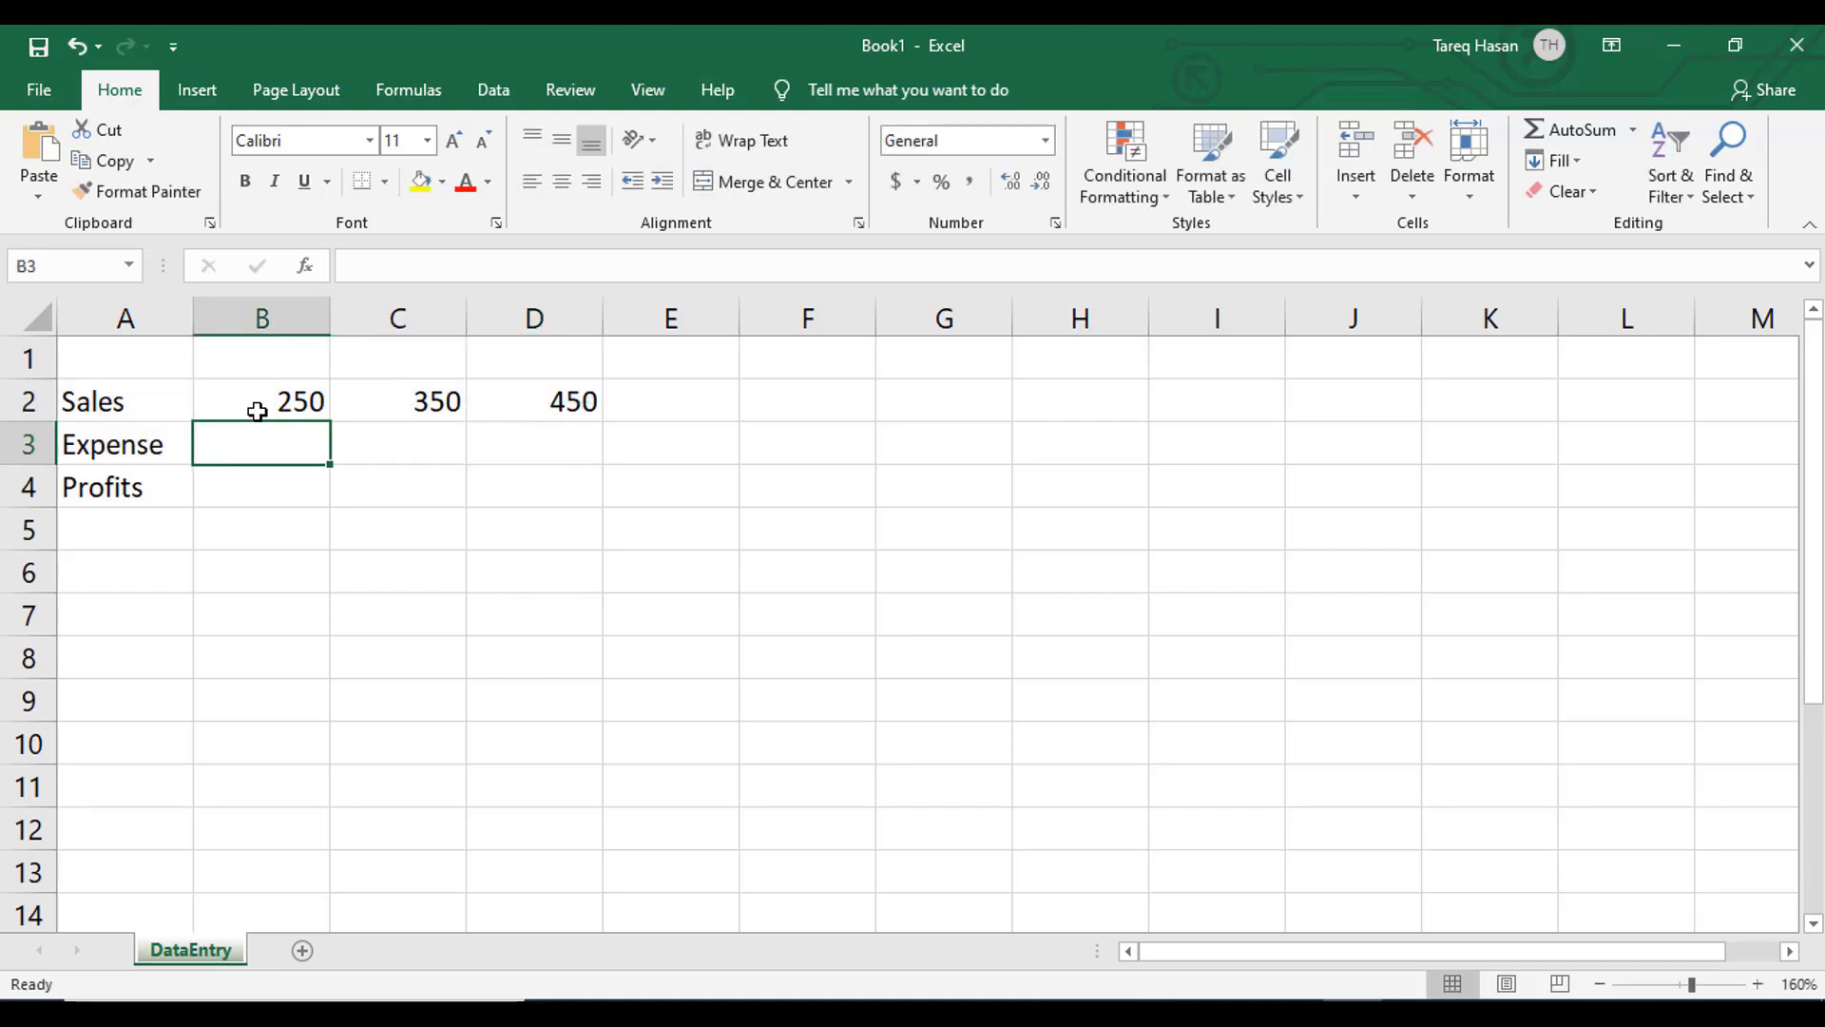
{"action": "type", "text": "45"}
{"action": "key", "text": "Tab"}
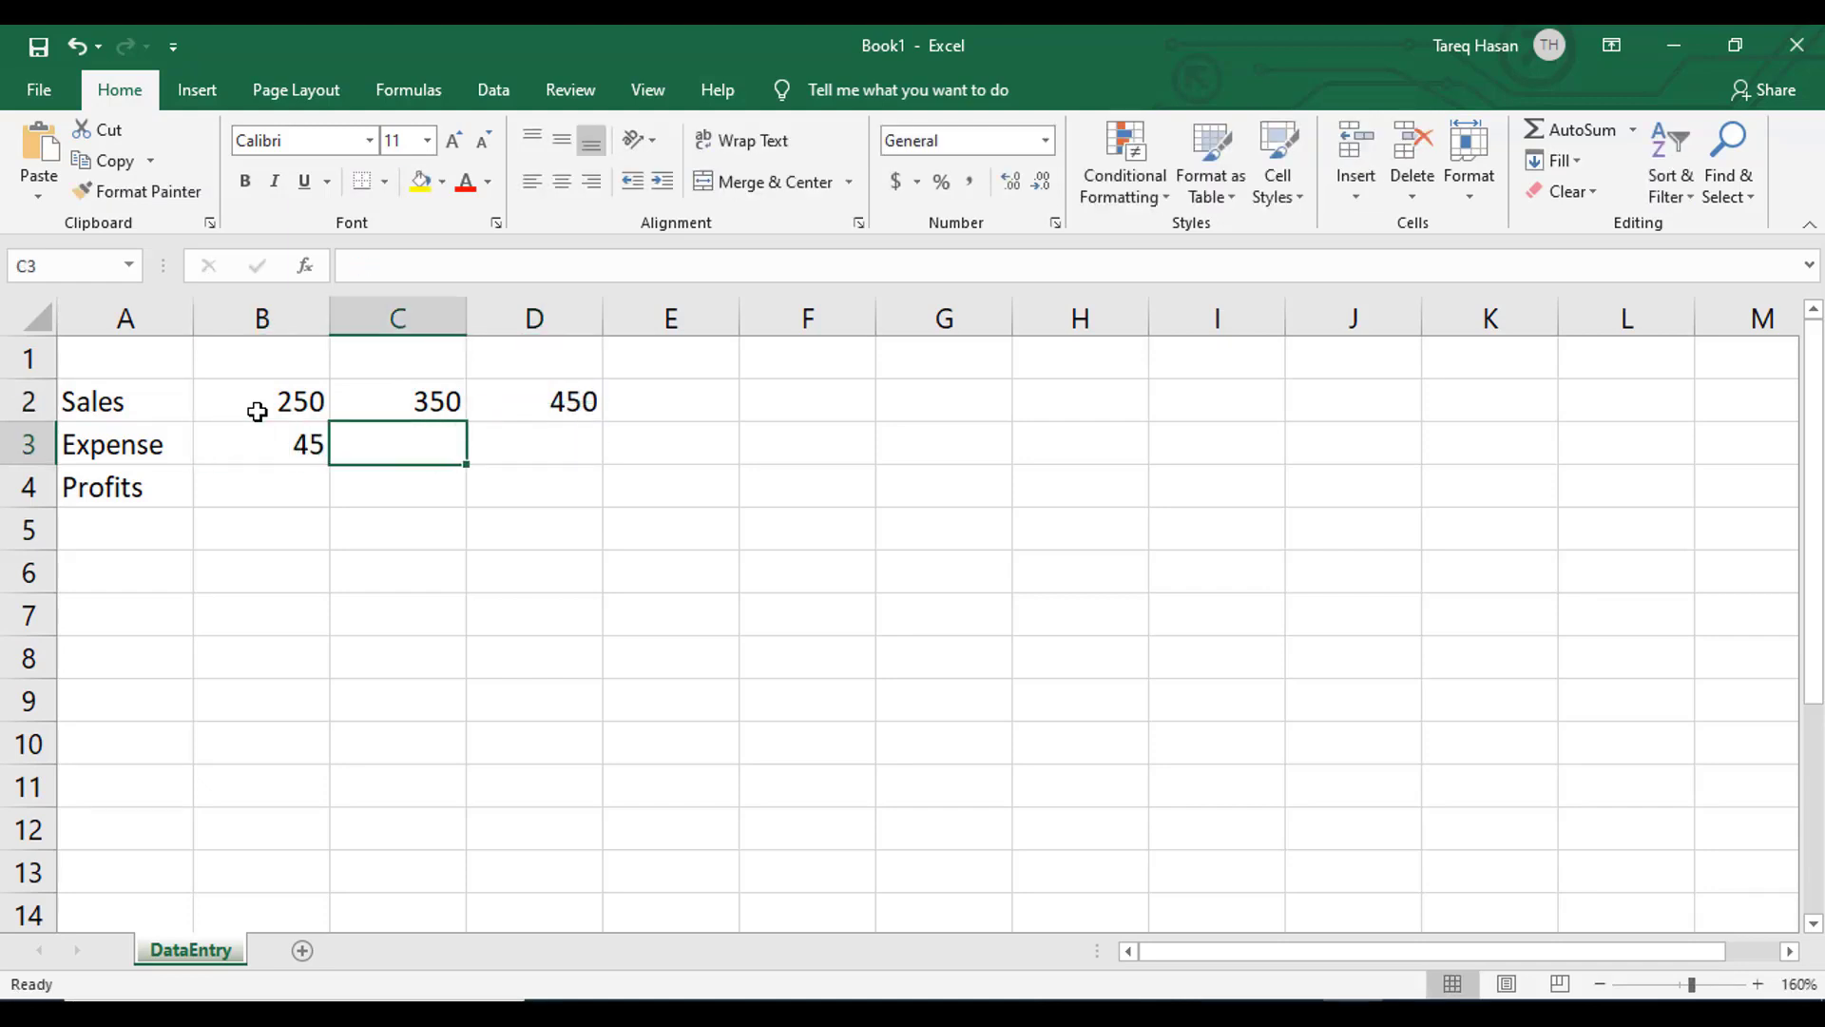
{"action": "type", "text": "55"}
{"action": "key", "text": "Tab"}
{"action": "type", "text": "6"}
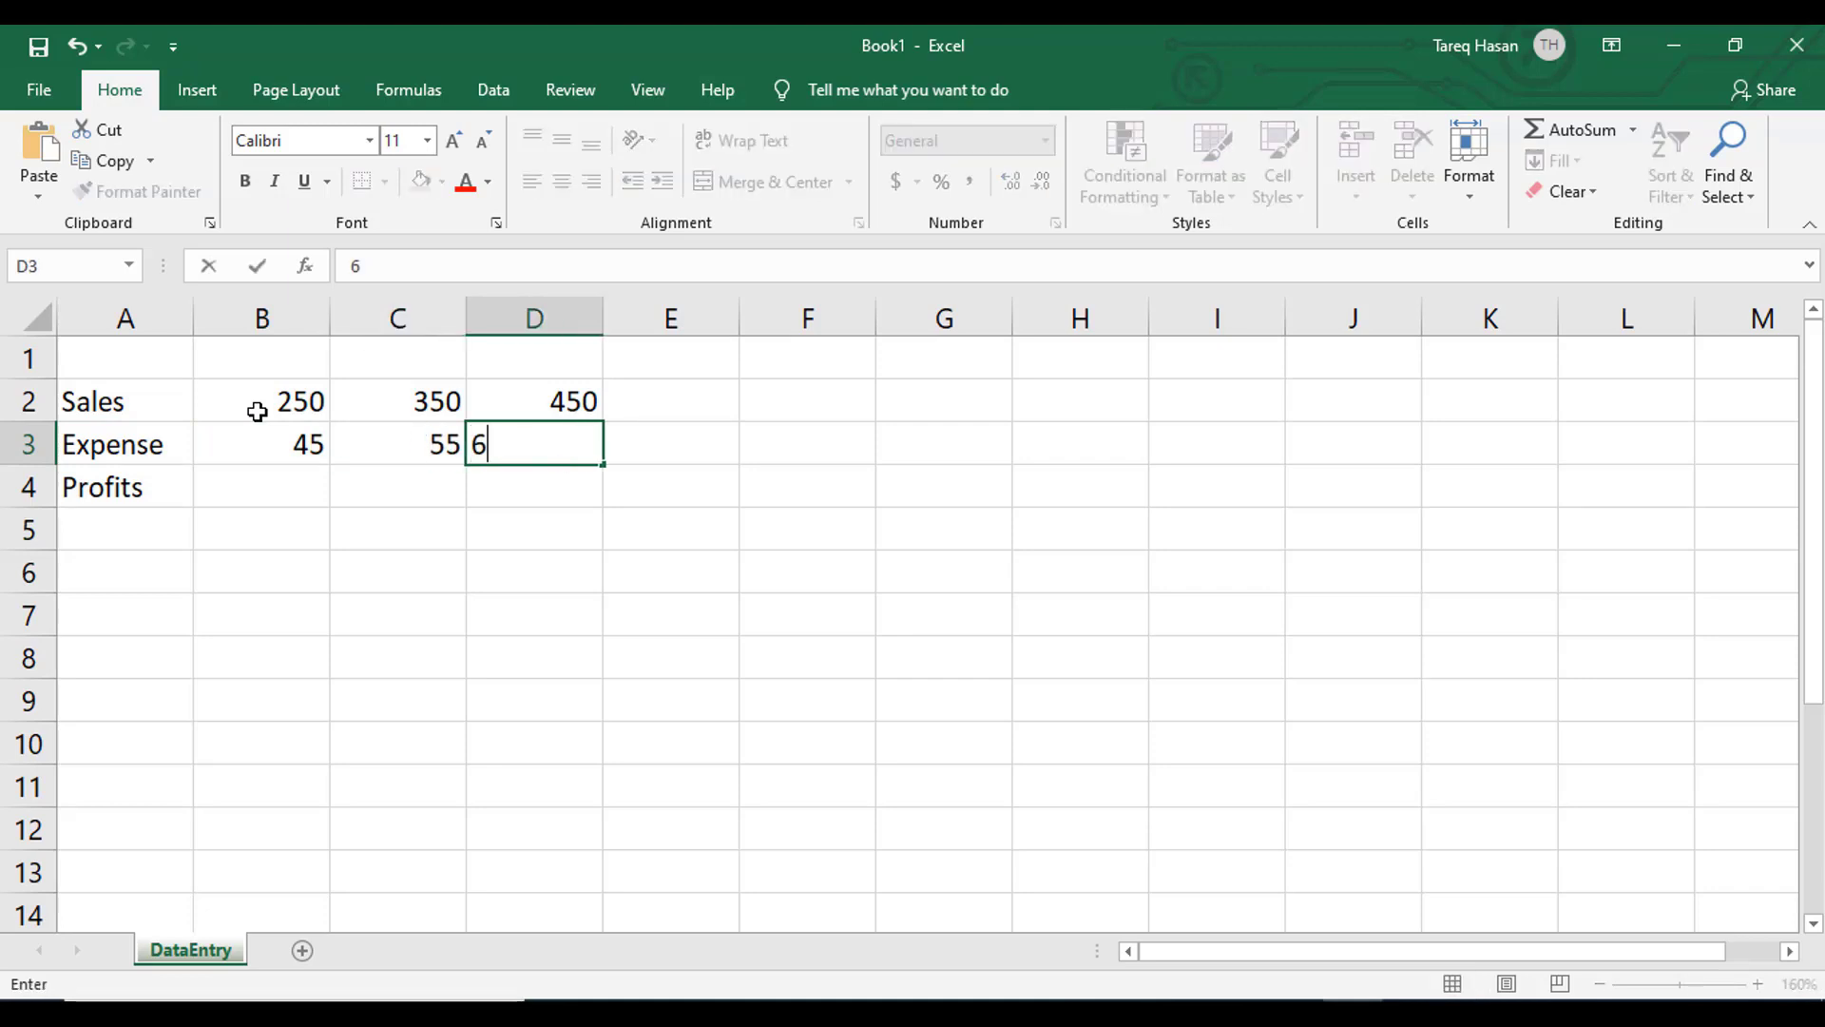
{"action": "type", "text": "5"}
{"action": "left_click", "coordinate": [340, 492]}
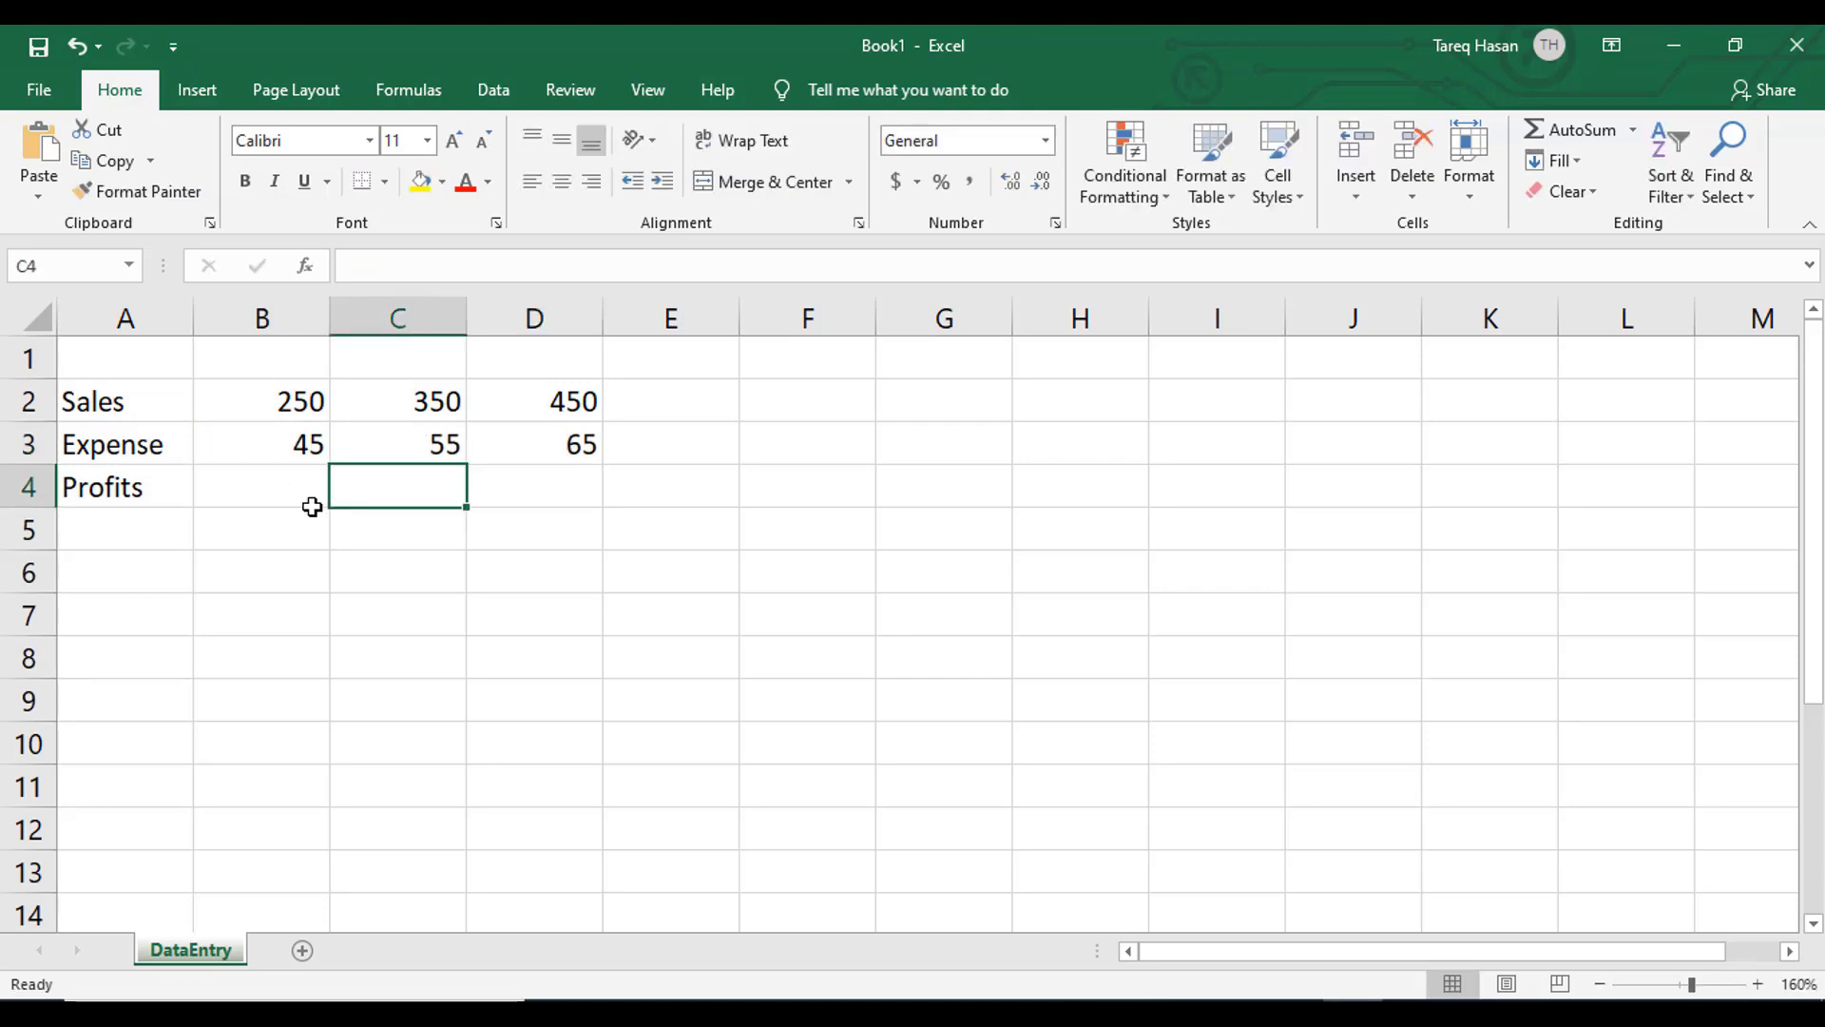
Enter the month heading January in cell B1, above the first column of figures.
{"action": "left_click", "coordinate": [249, 369]}
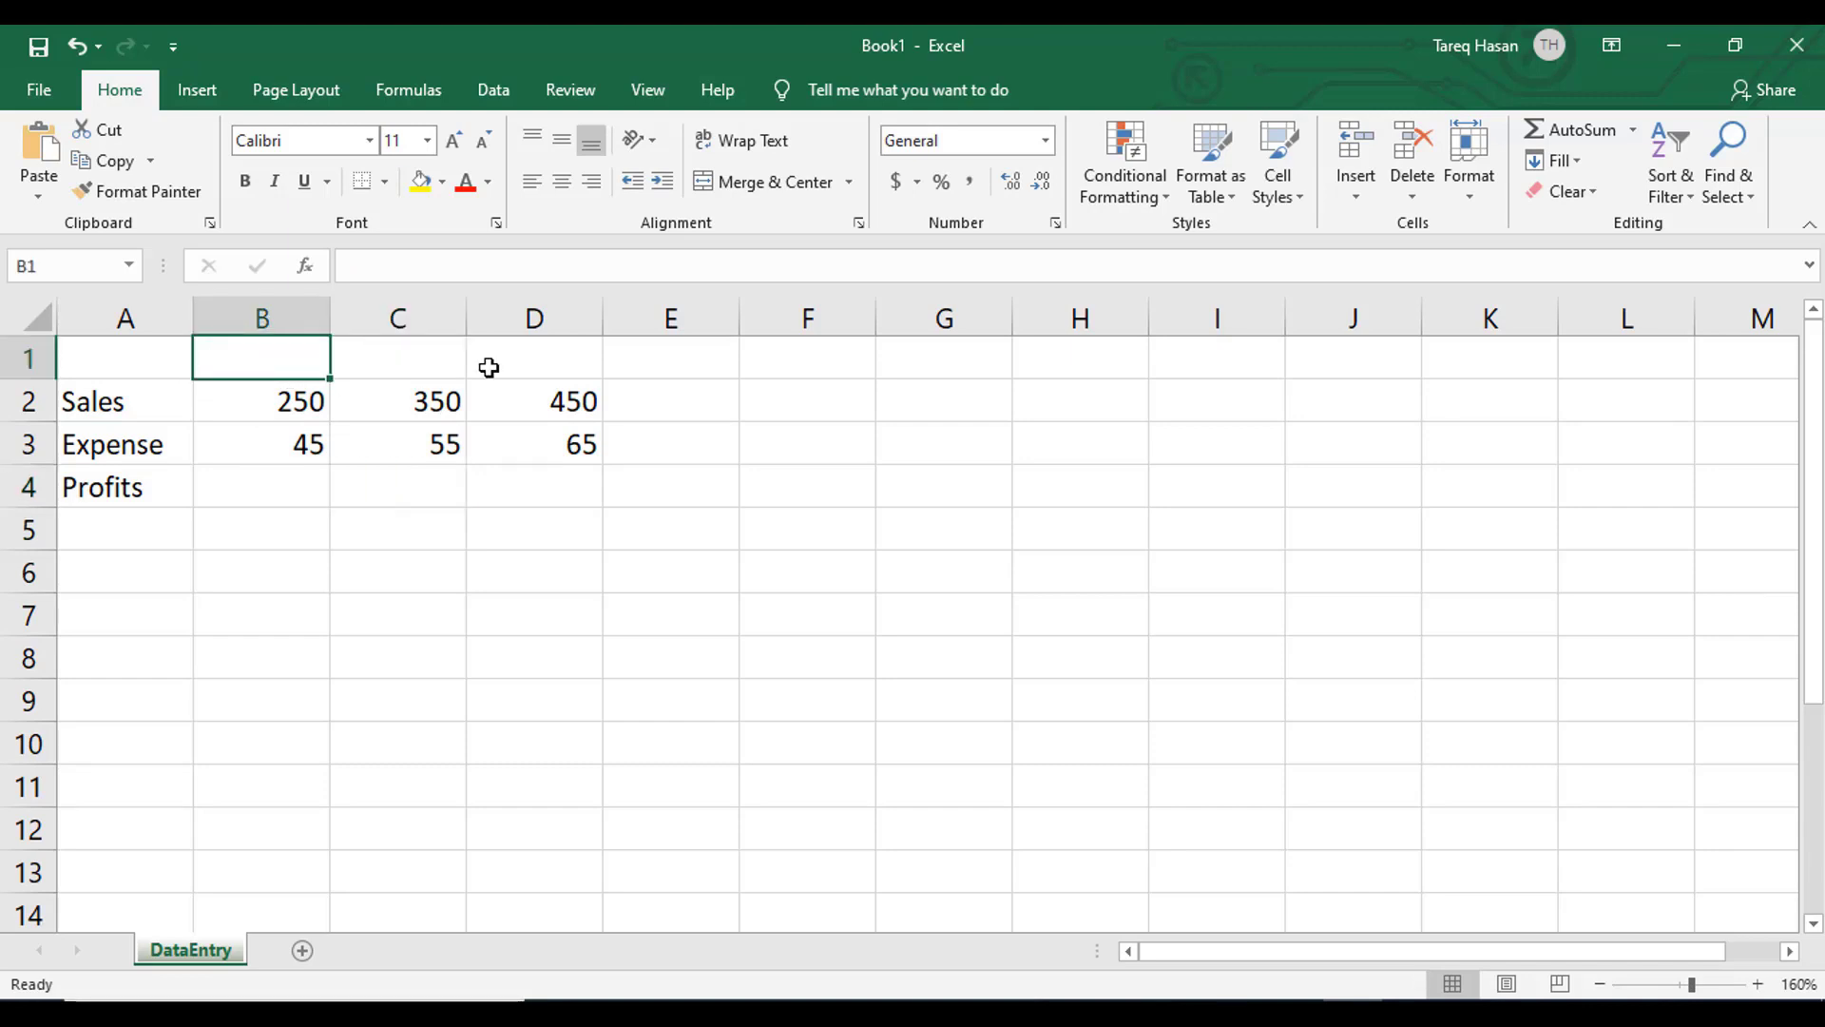
{"action": "left_click", "coordinate": [746, 371]}
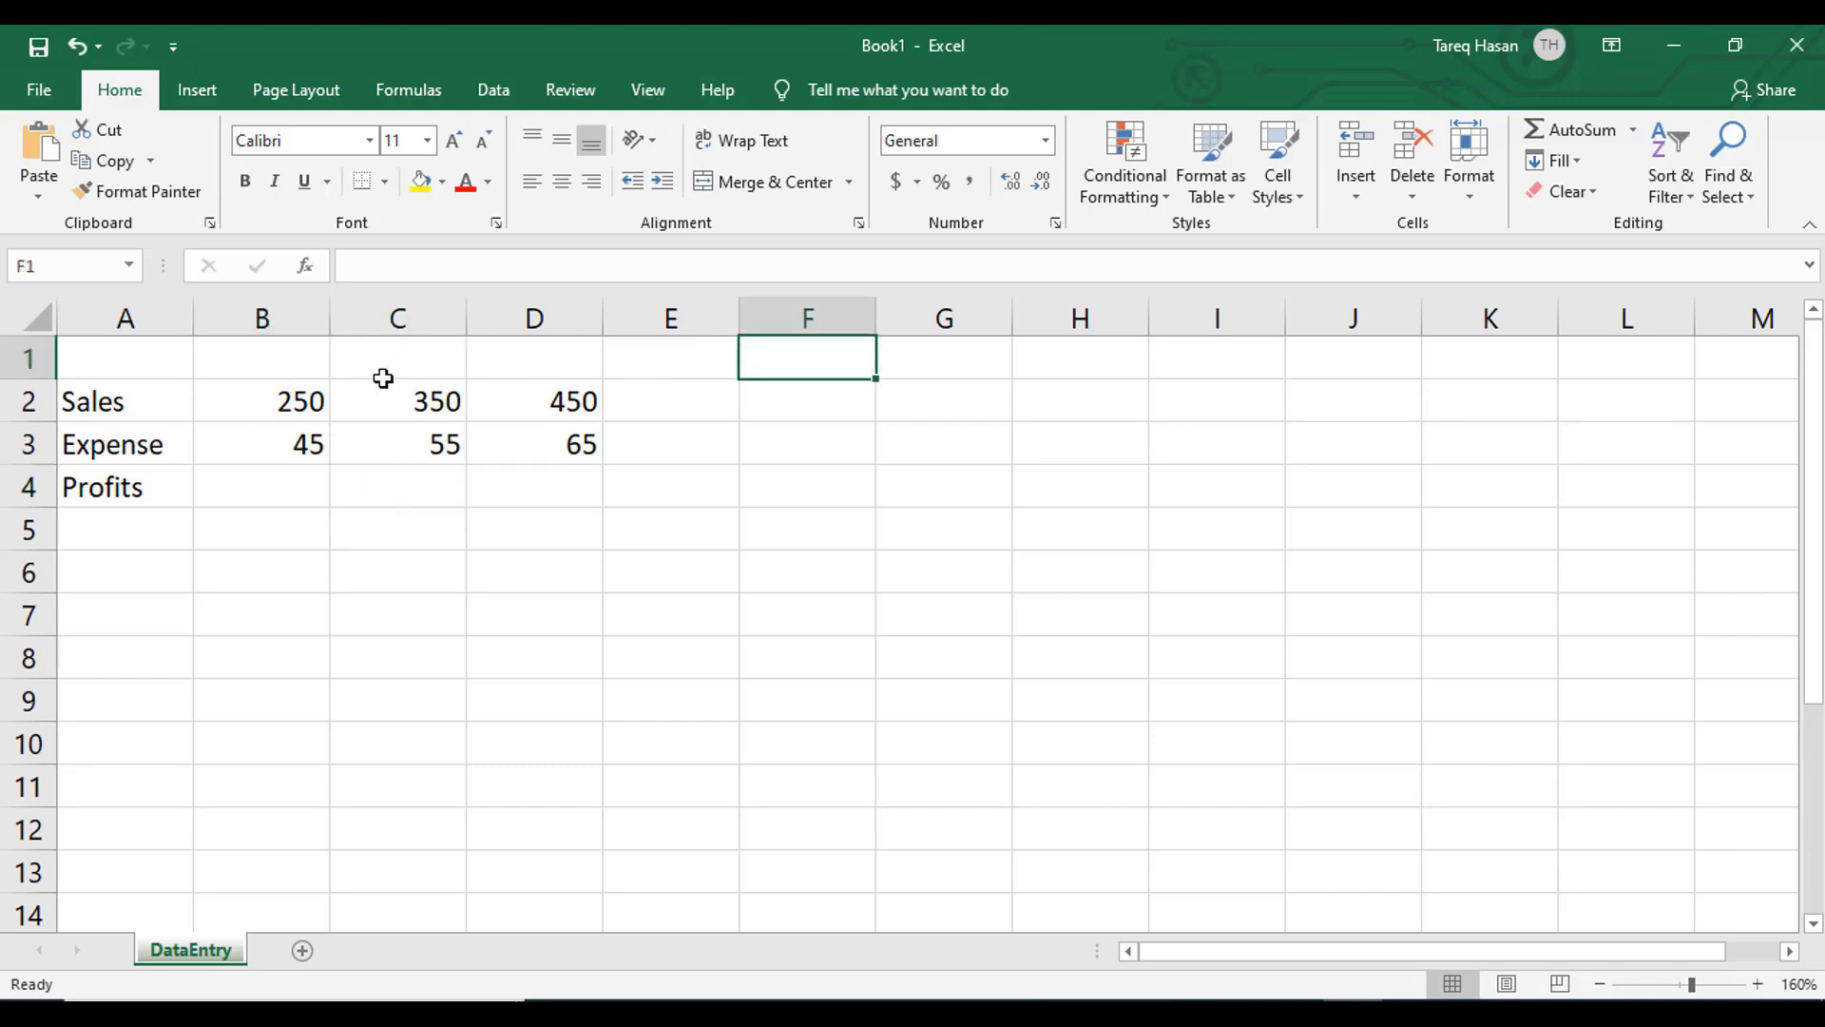
{"action": "left_click", "coordinate": [265, 363]}
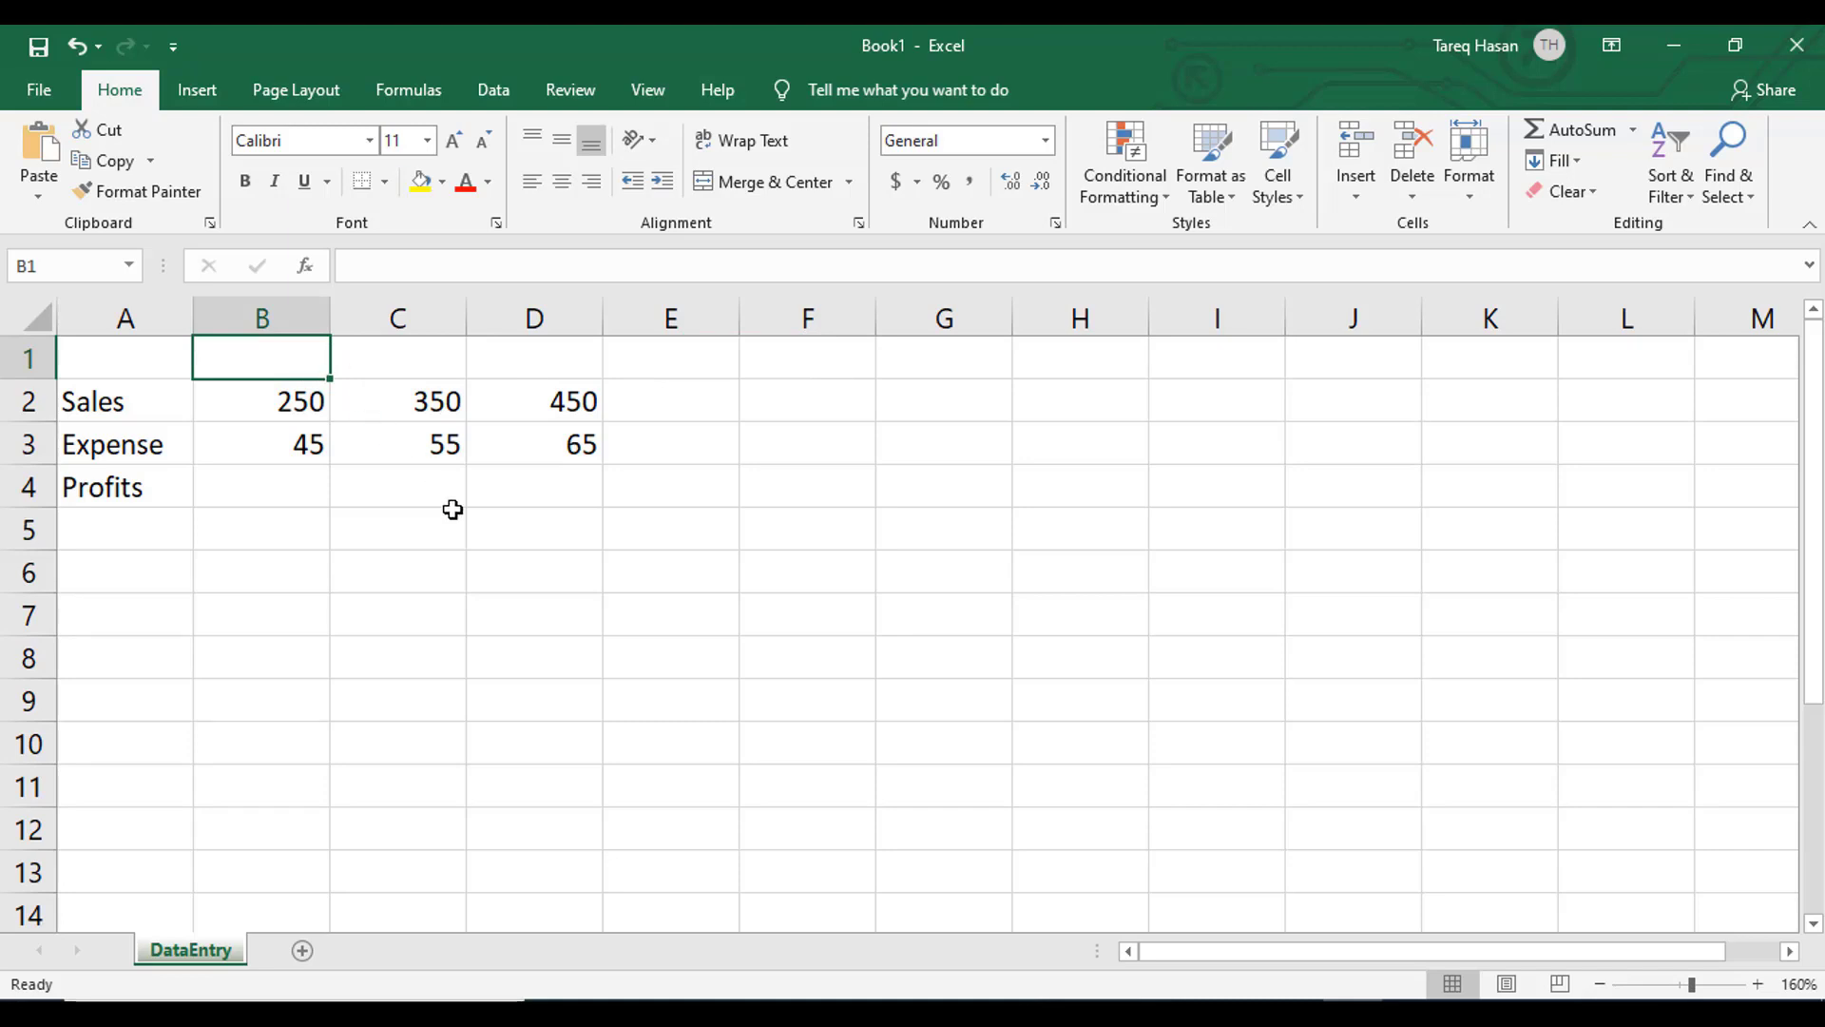
{"action": "type", "text": "J"}
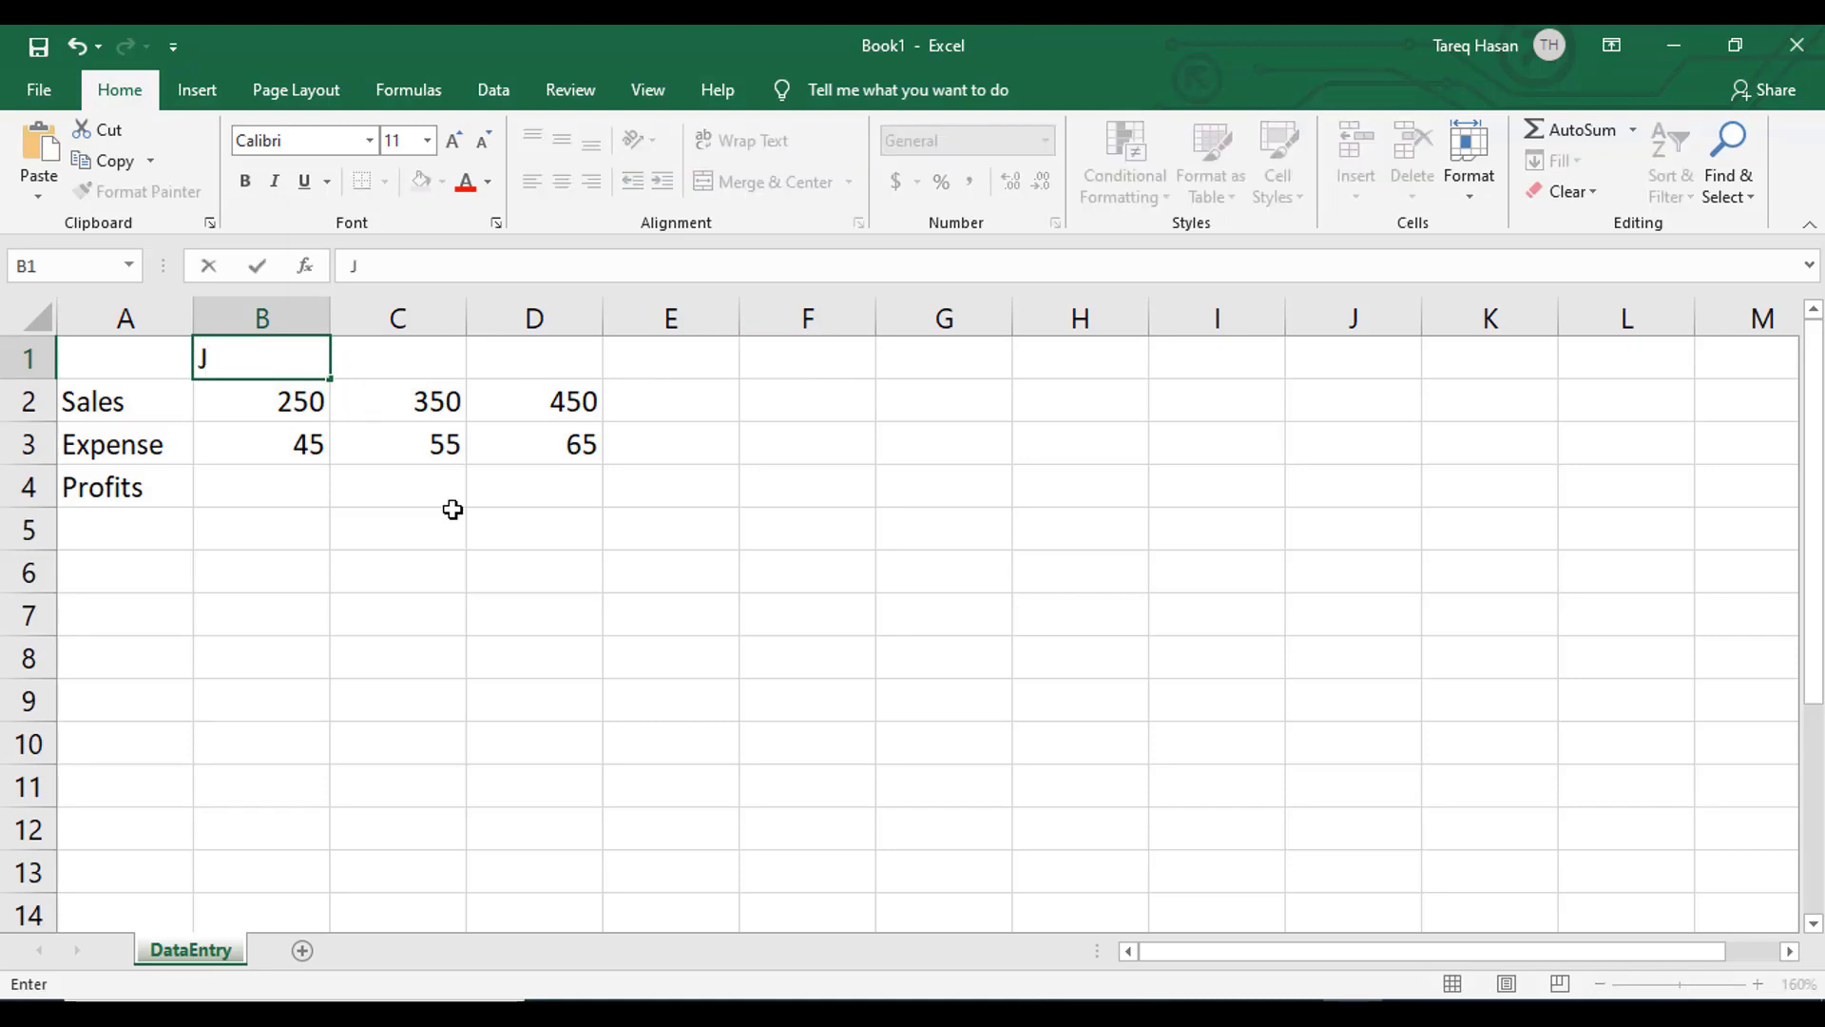
{"action": "type", "text": "anuary"}
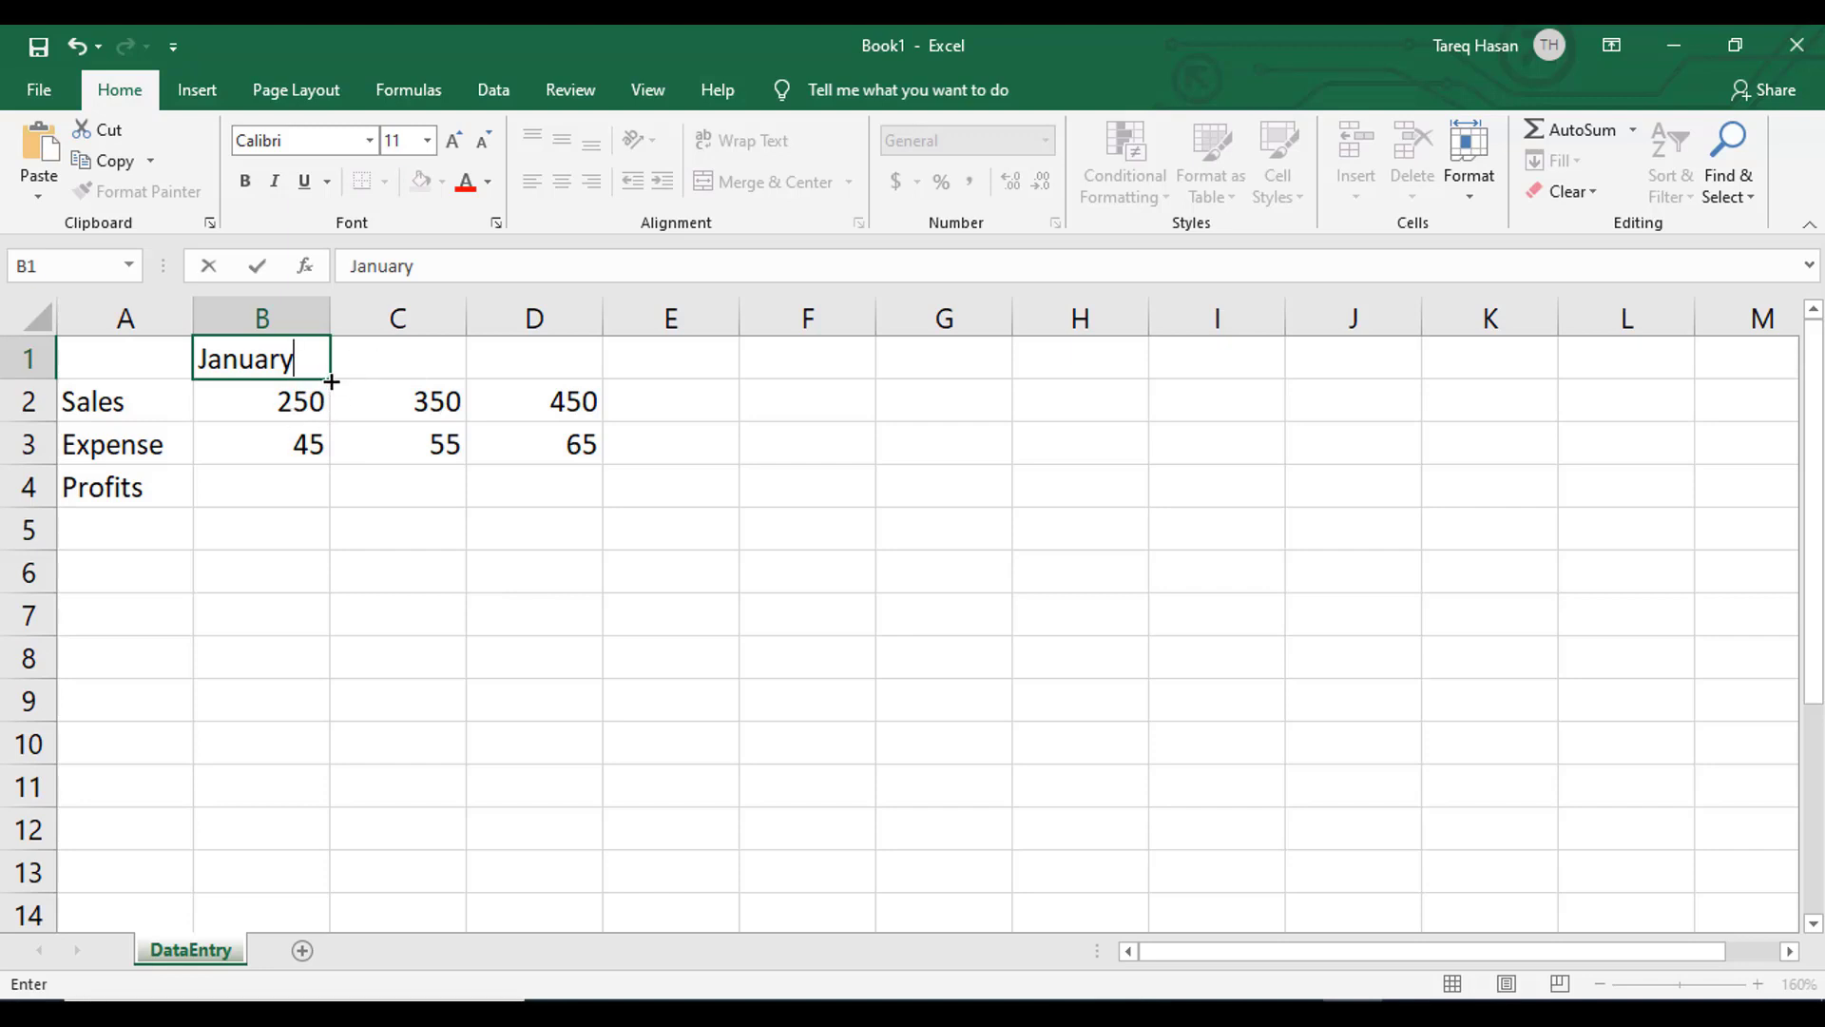
{"action": "left_click", "coordinate": [509, 529]}
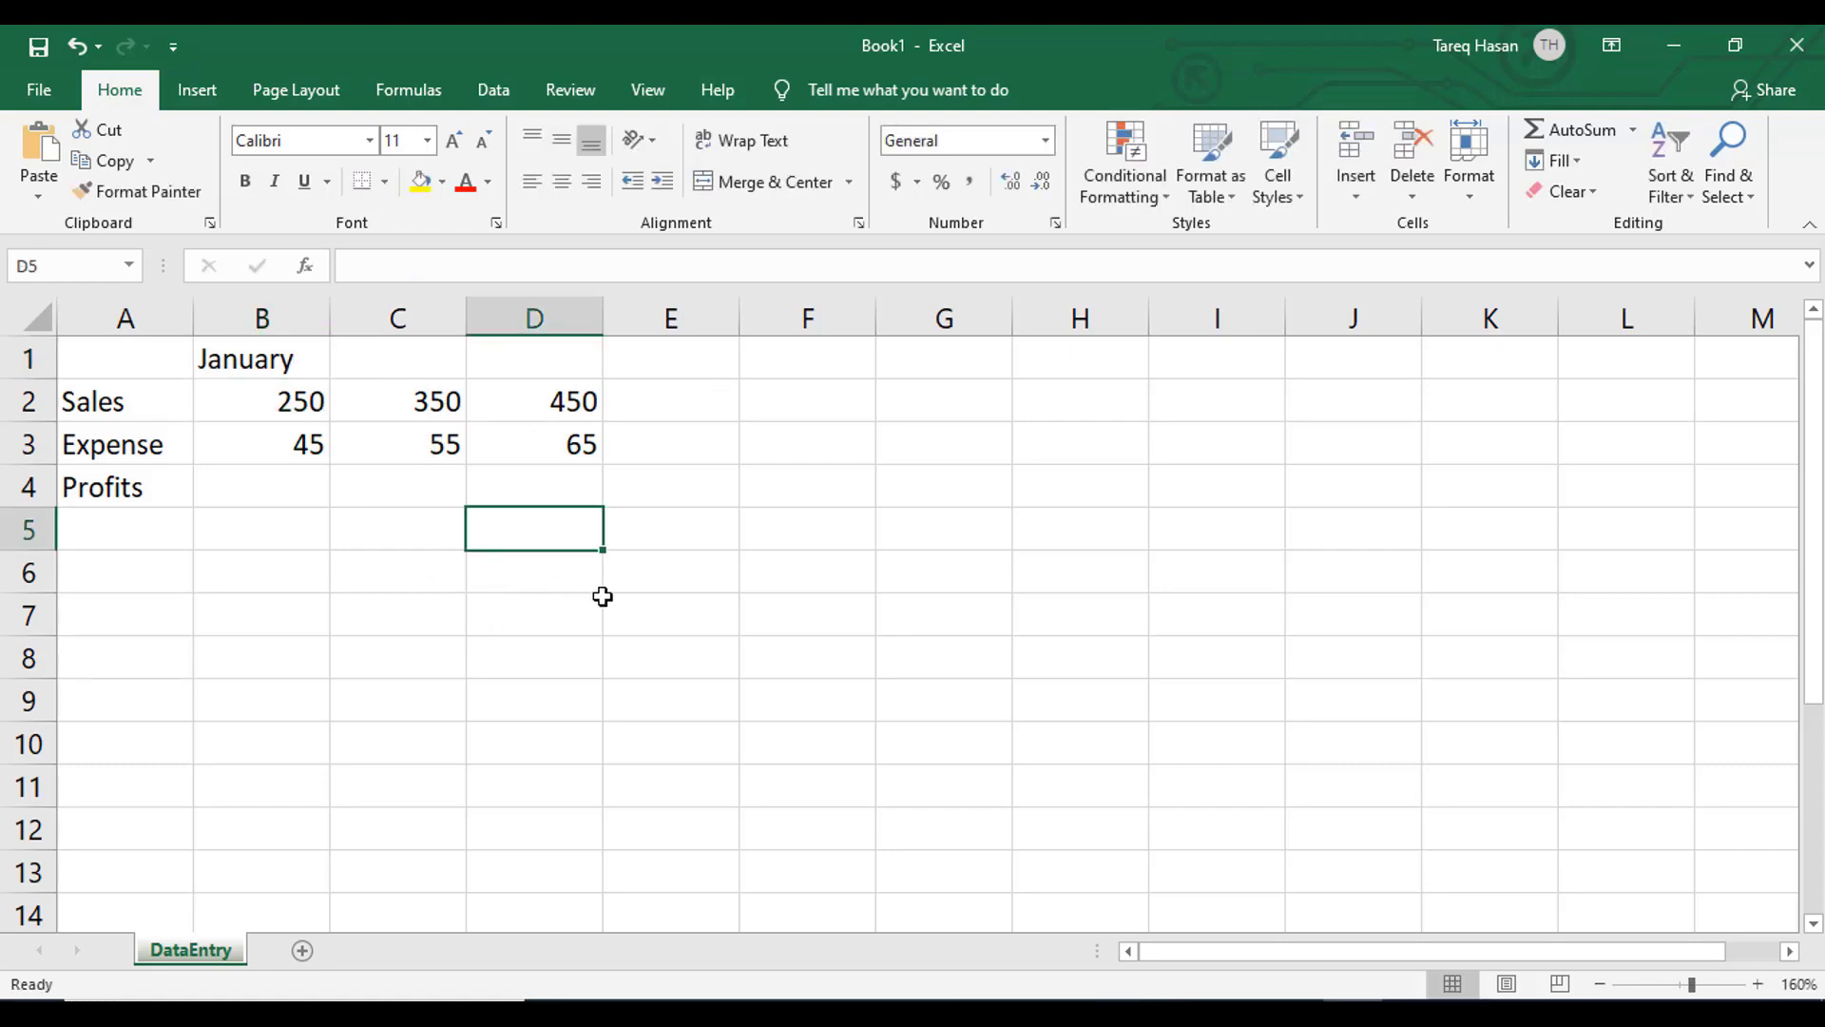
{"action": "left_click", "coordinate": [562, 574]}
Extend the month series from January in B1 across C1 and D1 to give the headings February and March.
{"action": "left_click", "coordinate": [263, 359]}
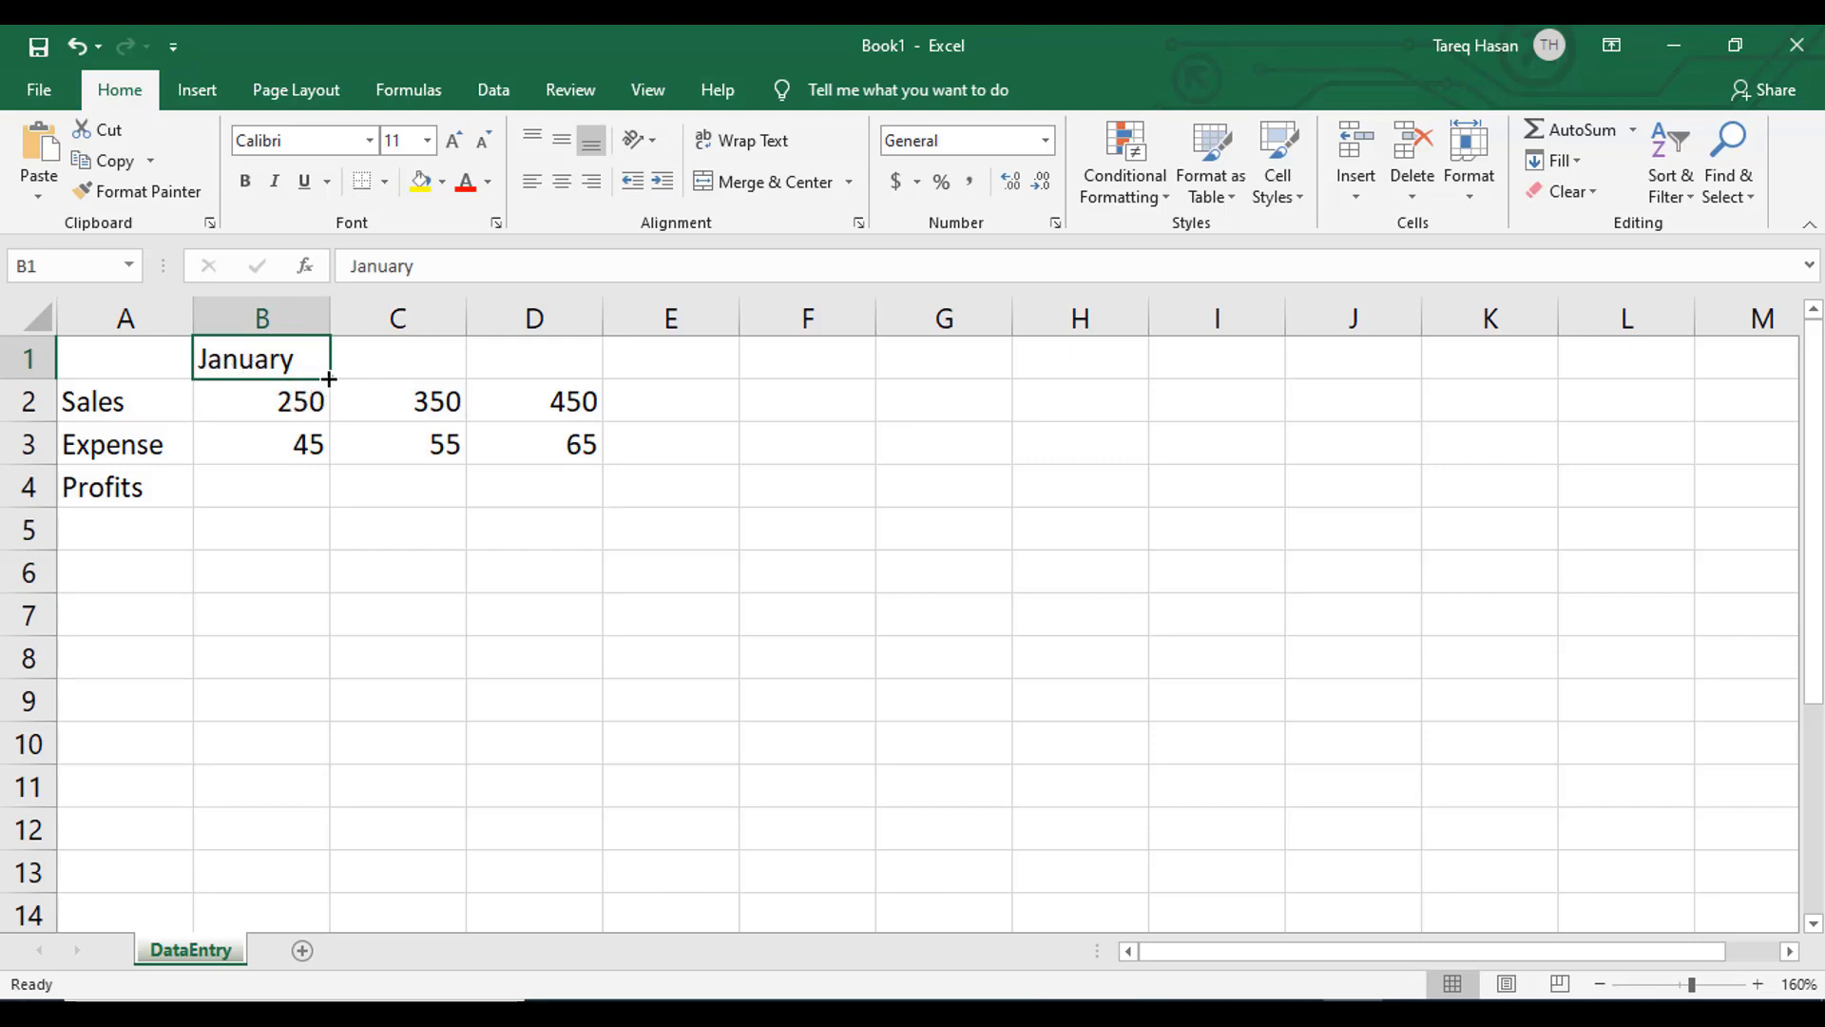
{"action": "left_click_drag", "start_coordinate": [329, 379], "coordinate": [444, 379]}
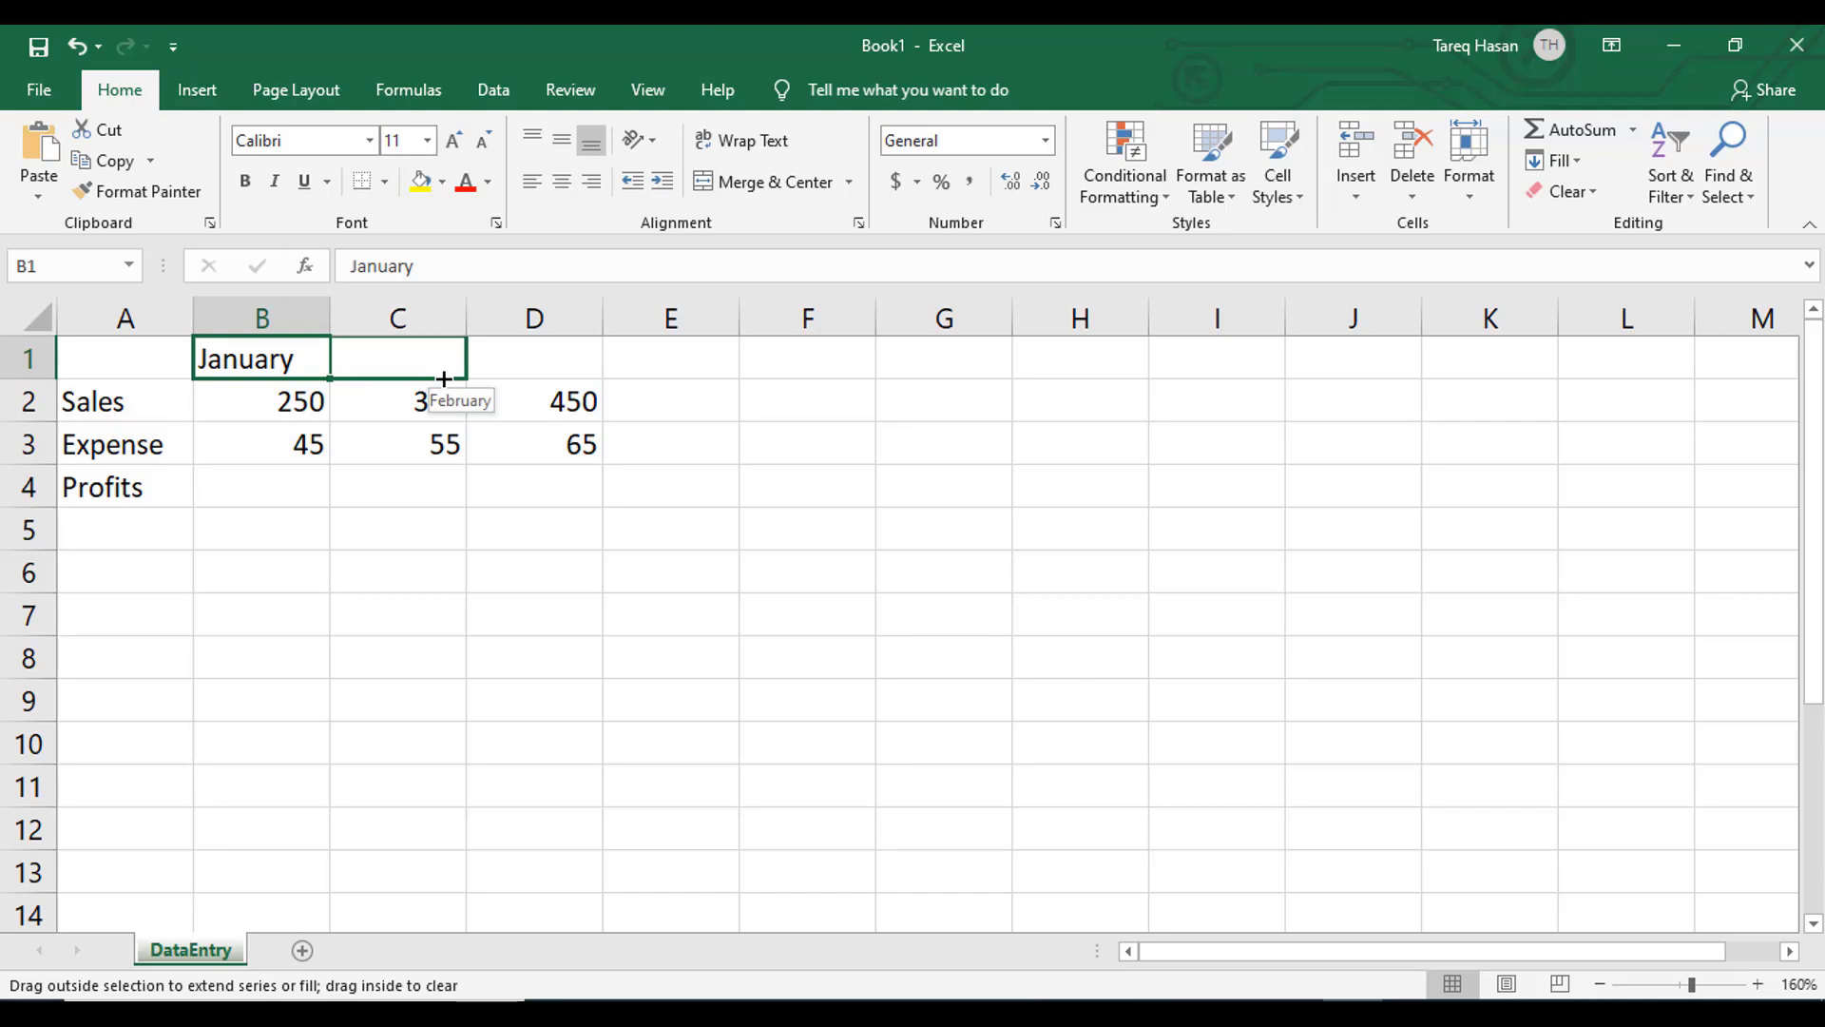
{"action": "left_click_drag", "start_coordinate": [444, 379], "coordinate": [612, 362]}
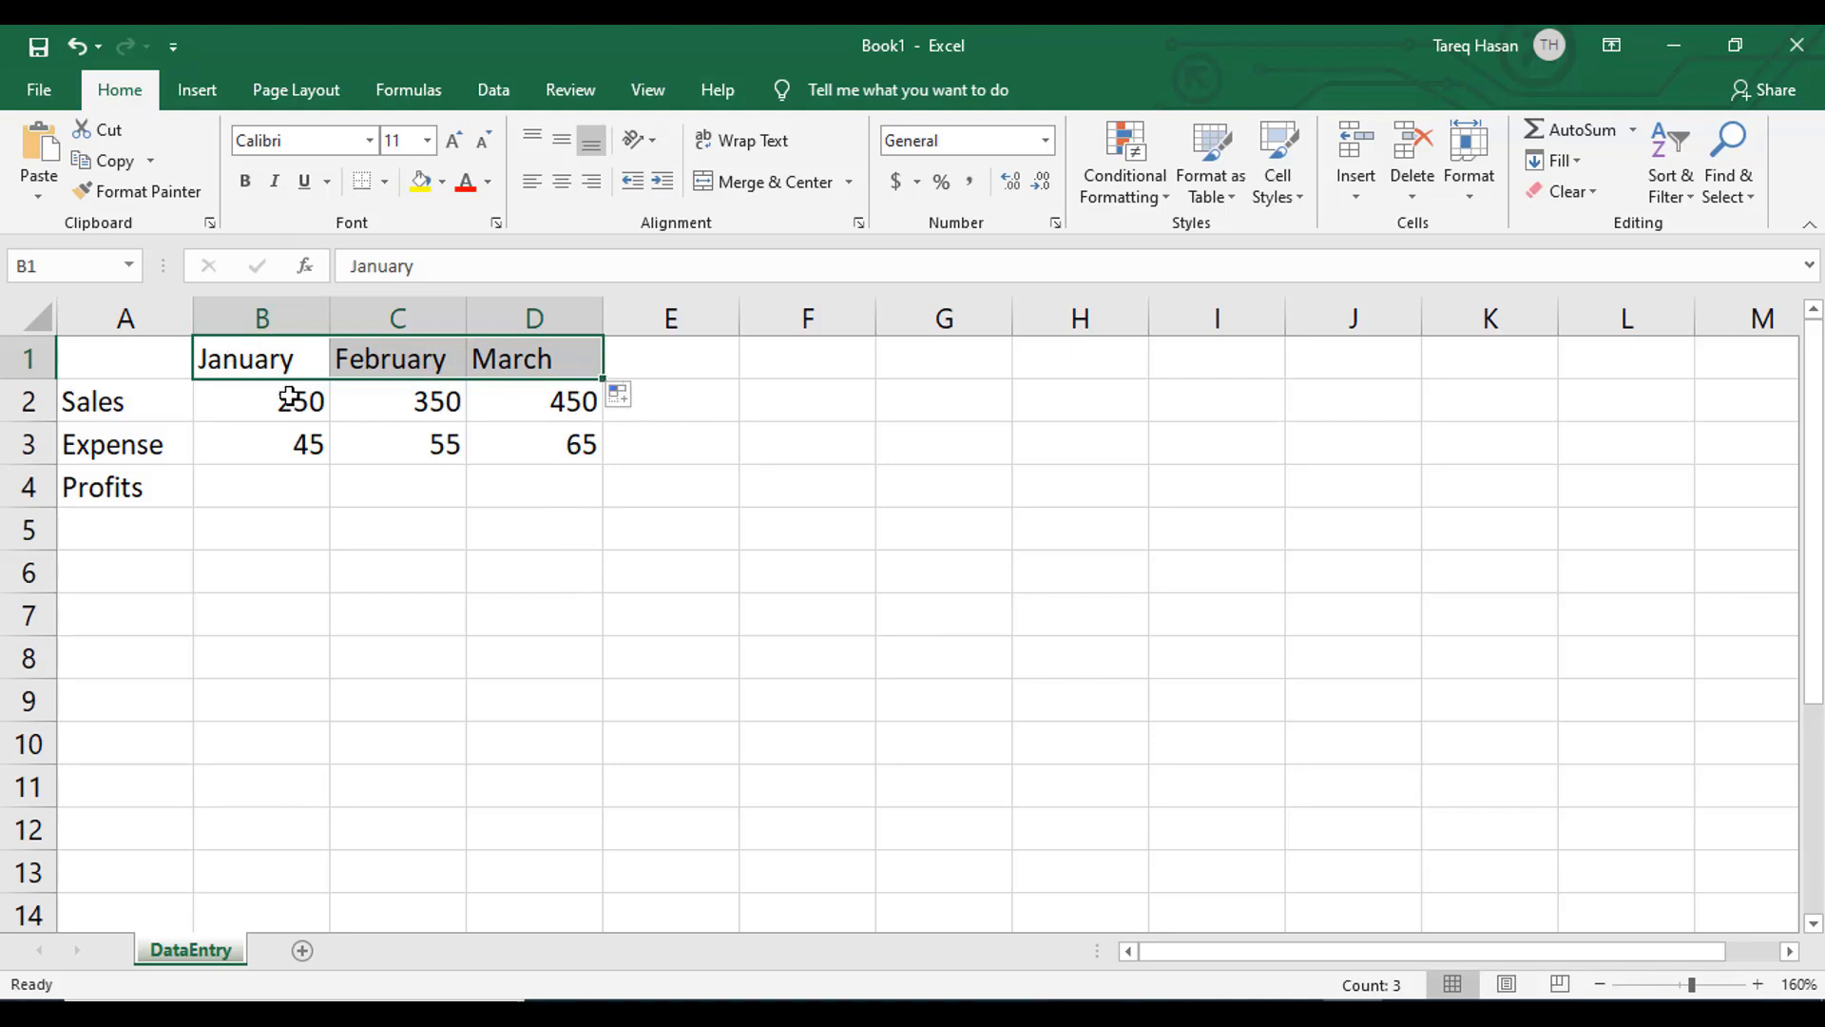
{"action": "left_click", "coordinate": [288, 366]}
{"action": "left_click", "coordinate": [511, 360]}
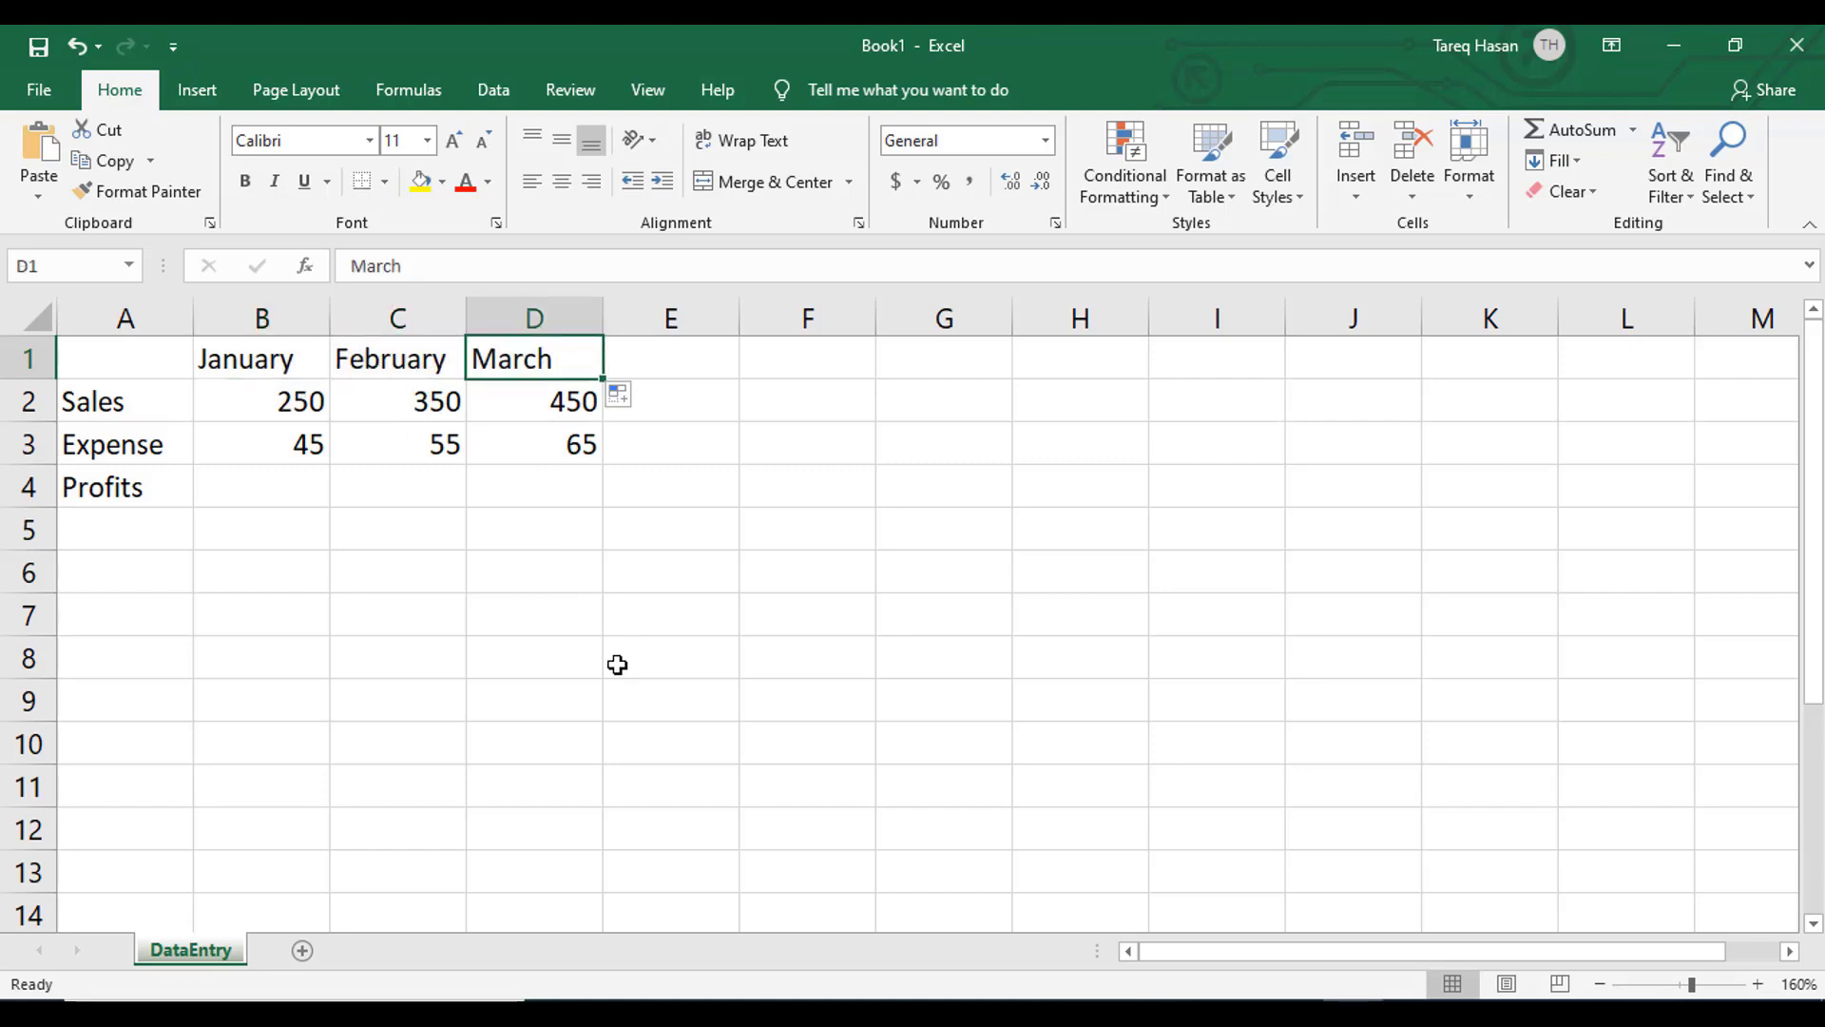
{"action": "left_click", "coordinate": [542, 615]}
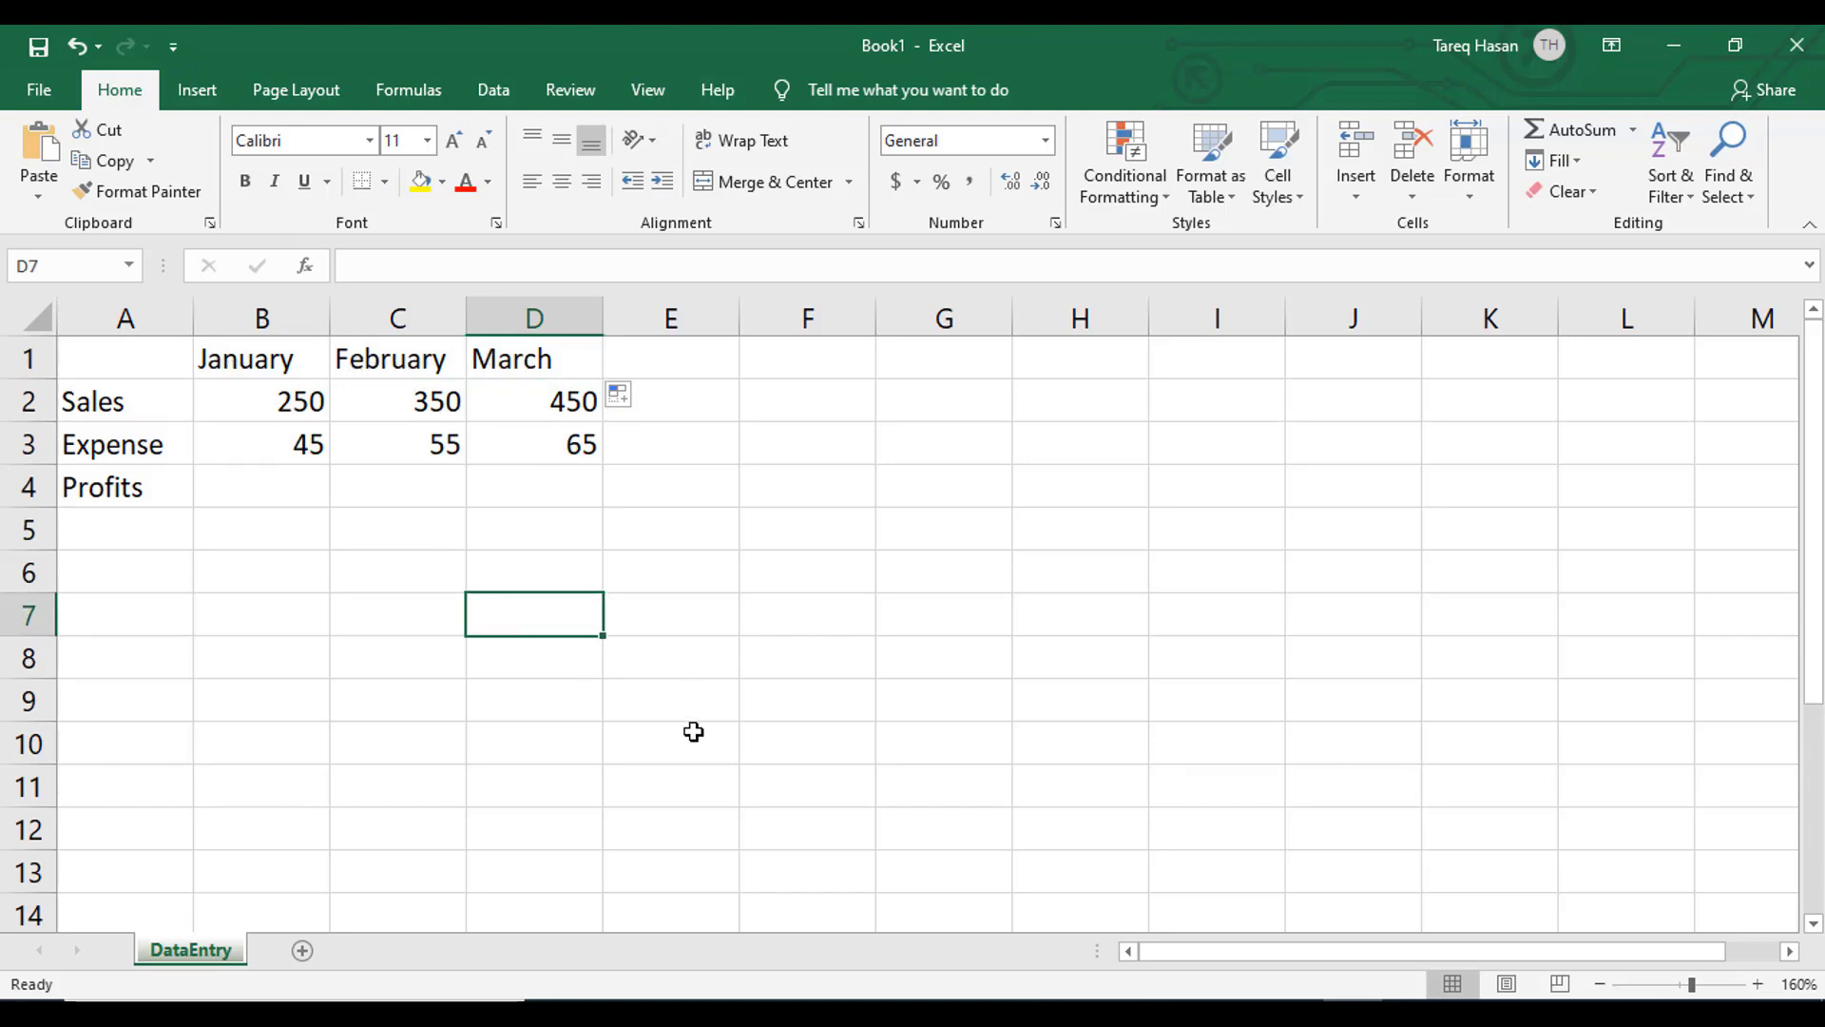
Enter Apr in cell D7 and extend the month series across row 7 to Aug in H7.
{"action": "type", "text": "A"}
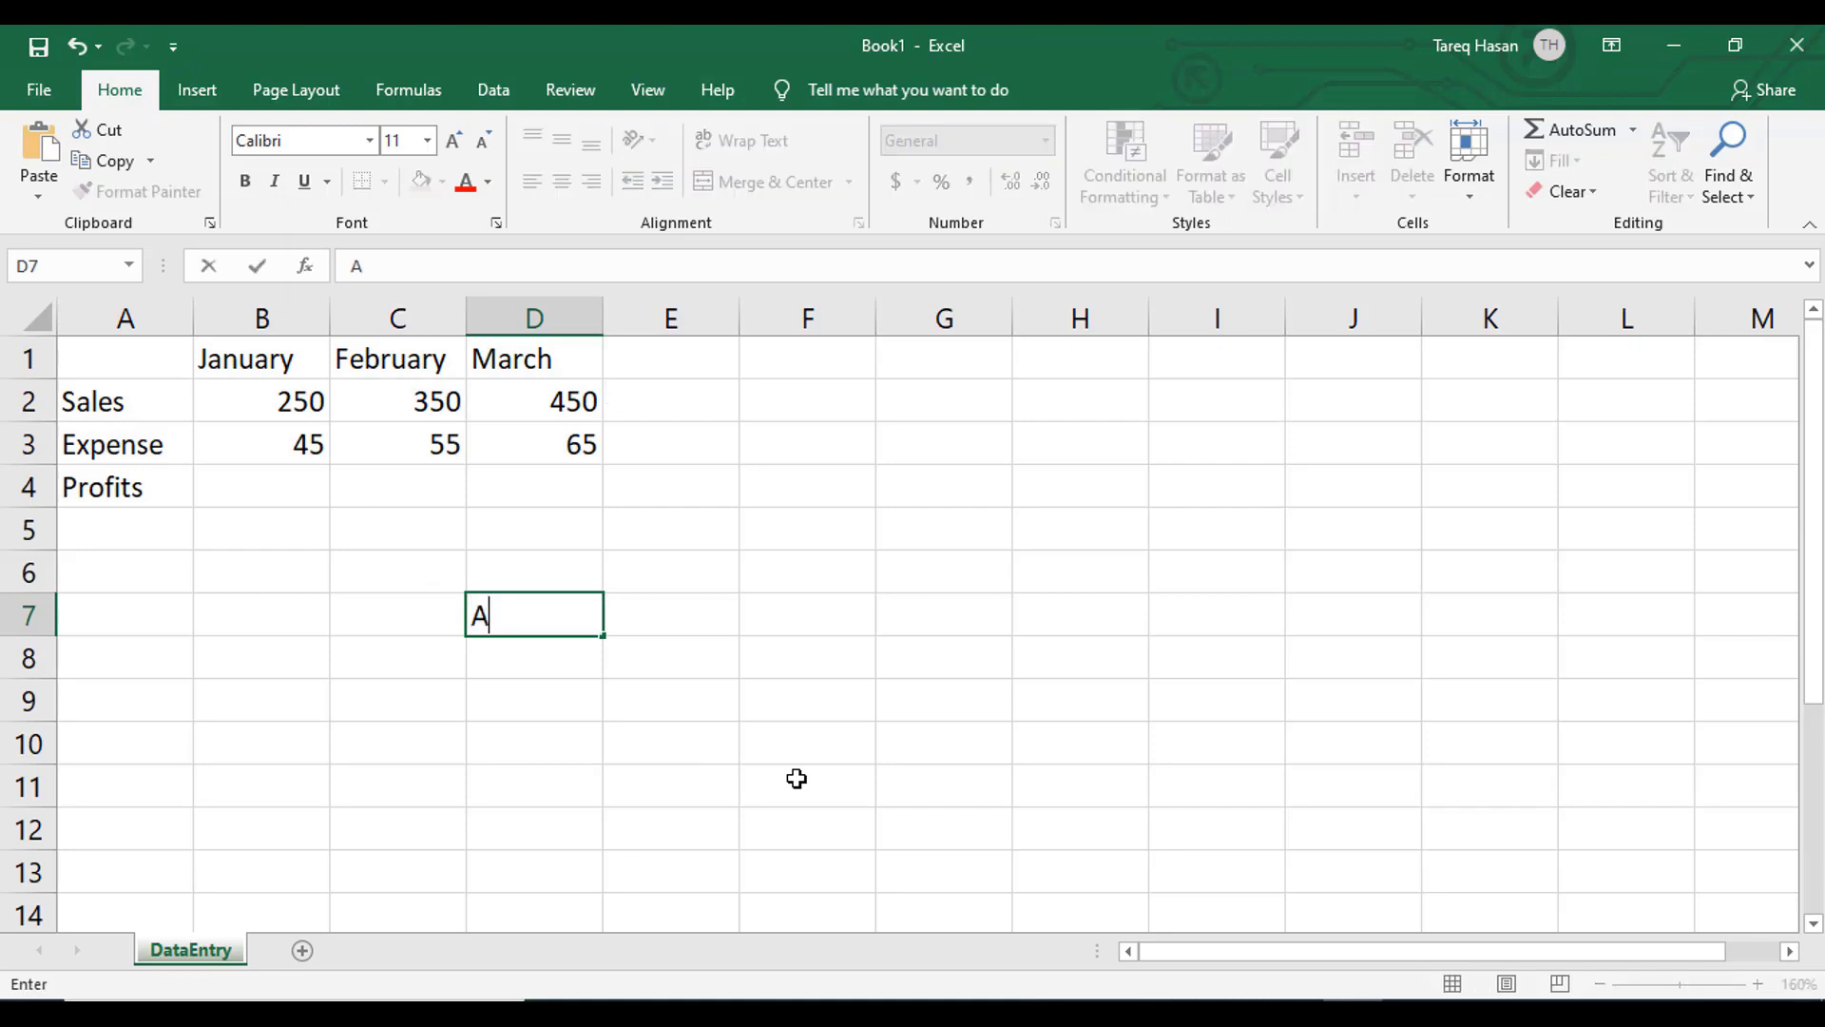
{"action": "type", "text": "pr"}
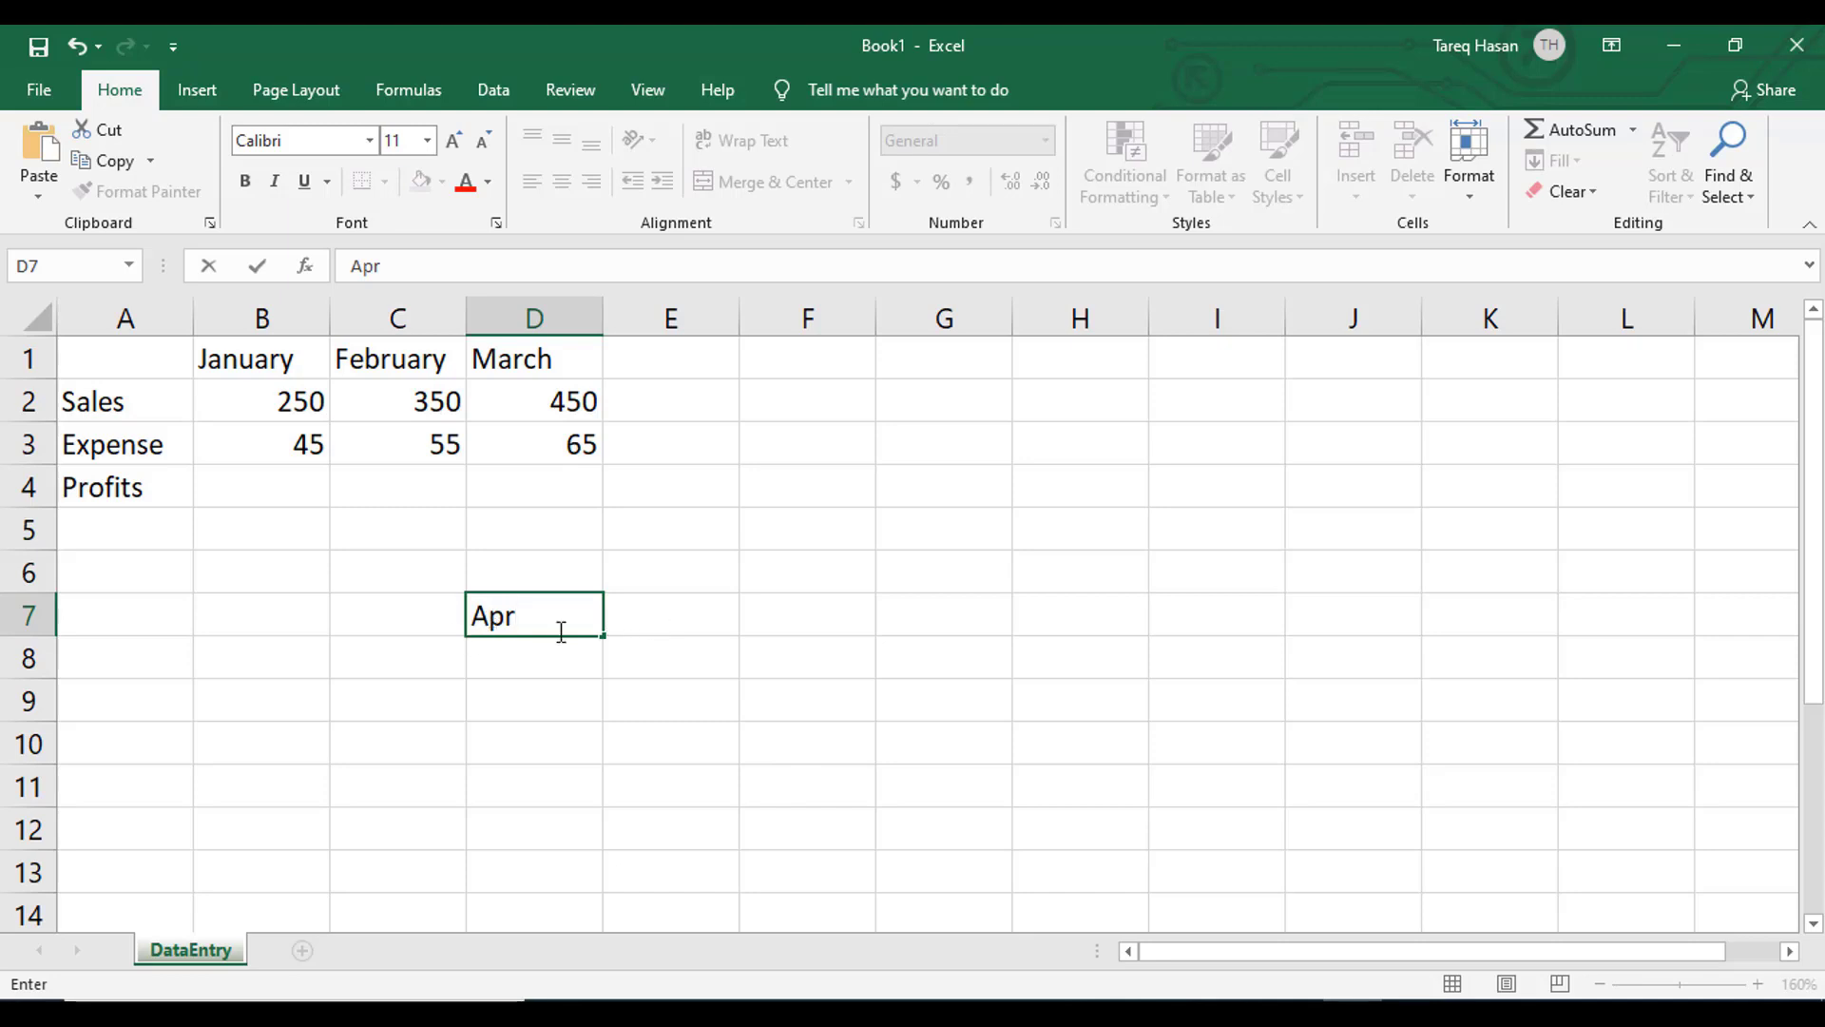
{"action": "left_click", "coordinate": [640, 622]}
{"action": "left_click", "coordinate": [505, 623]}
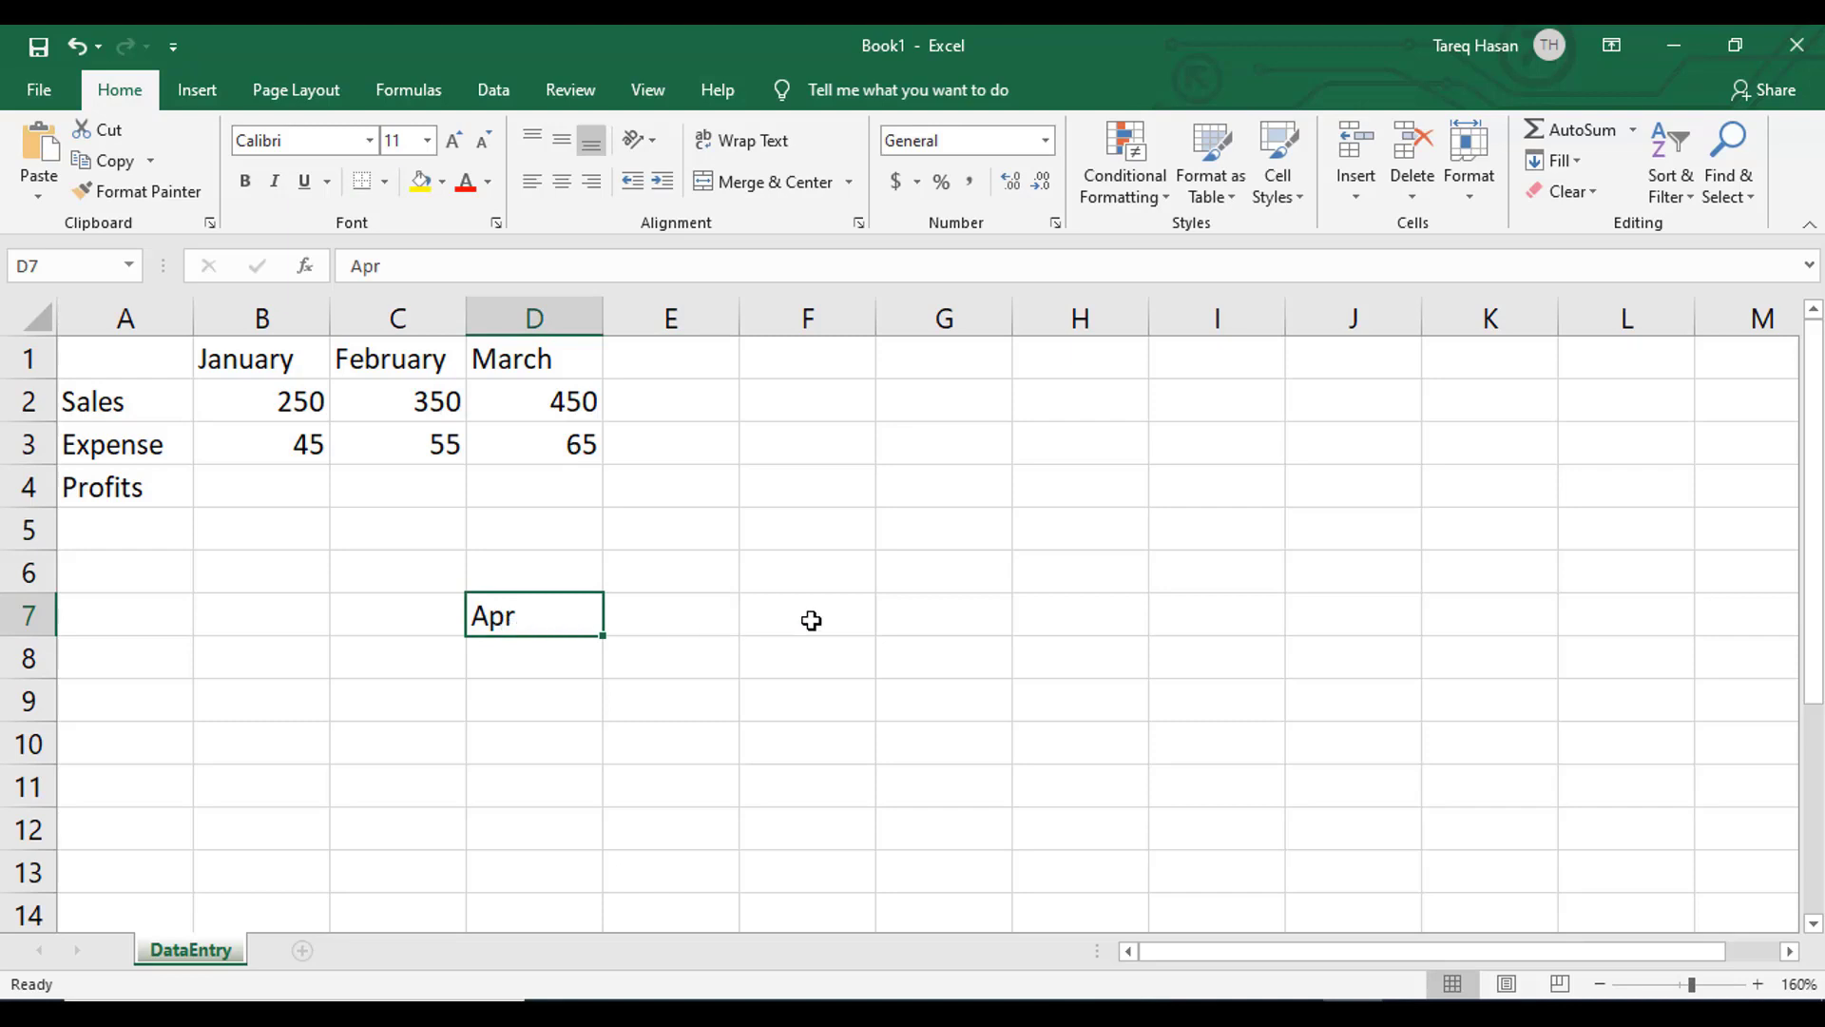
{"action": "left_click_drag", "start_coordinate": [603, 635], "coordinate": [949, 634]}
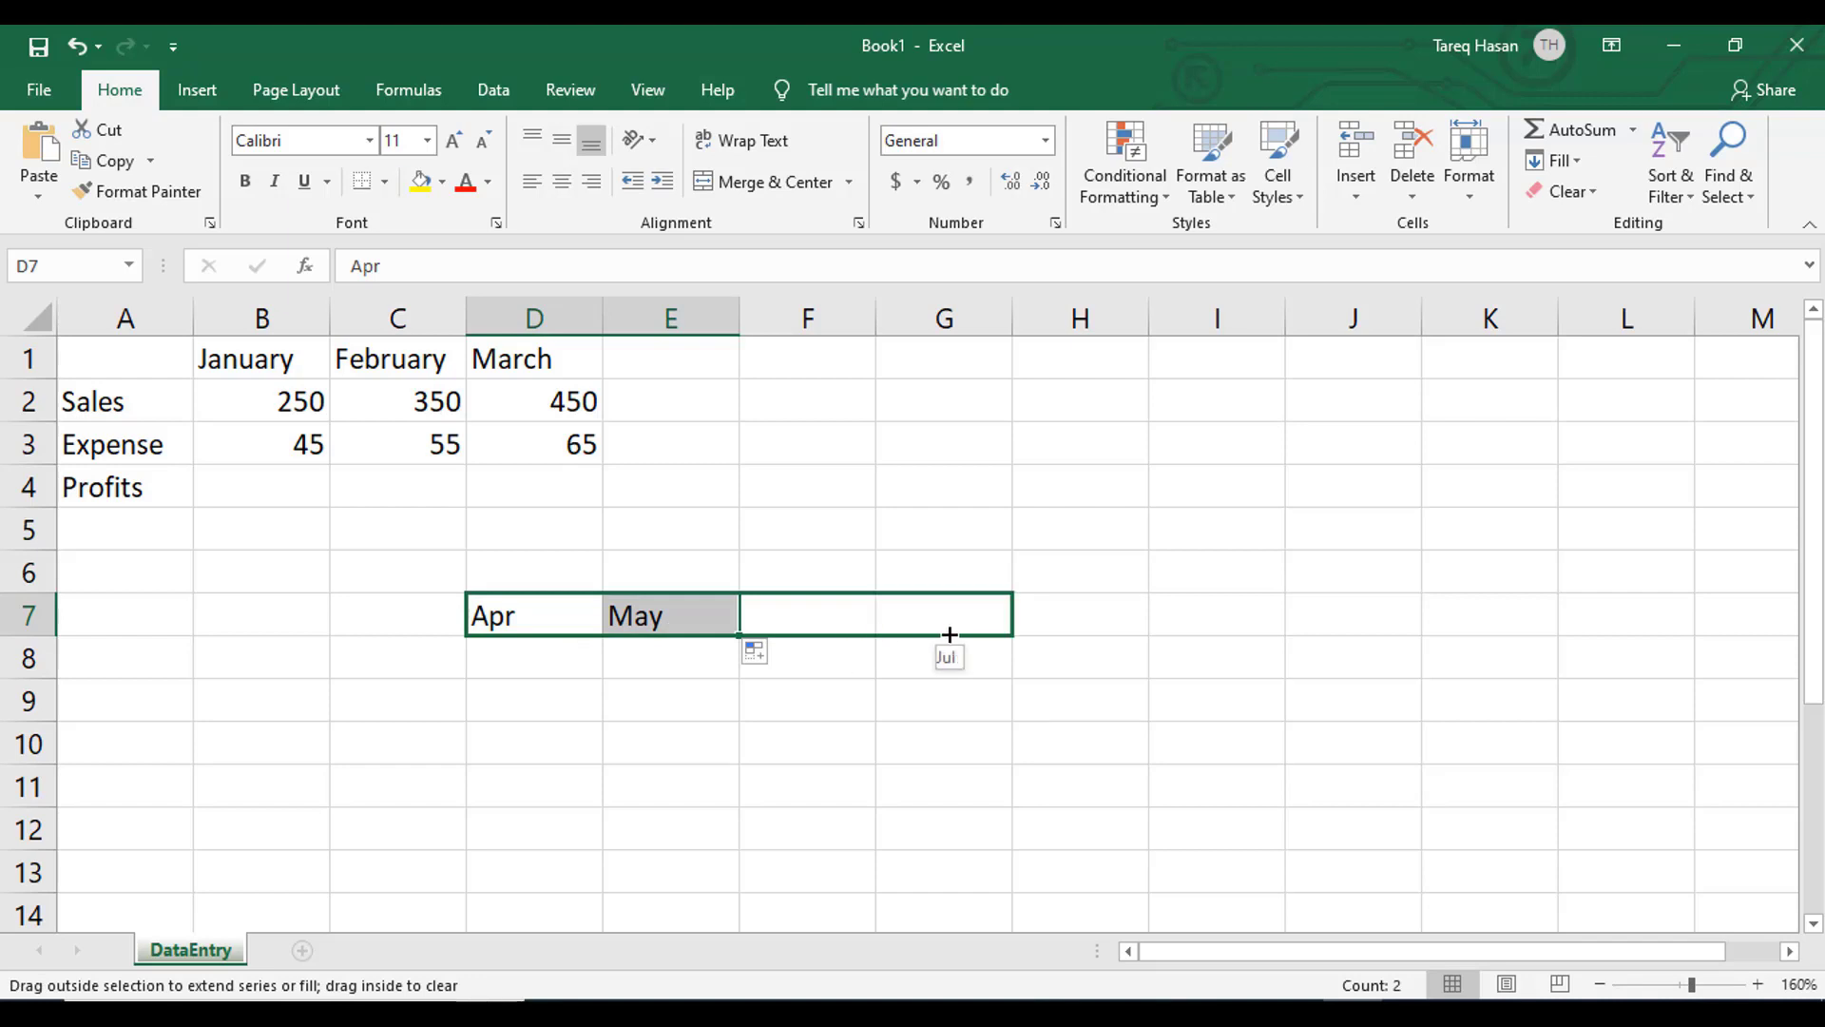
{"action": "left_click_drag", "start_coordinate": [1076, 627], "coordinate": [1148, 623]}
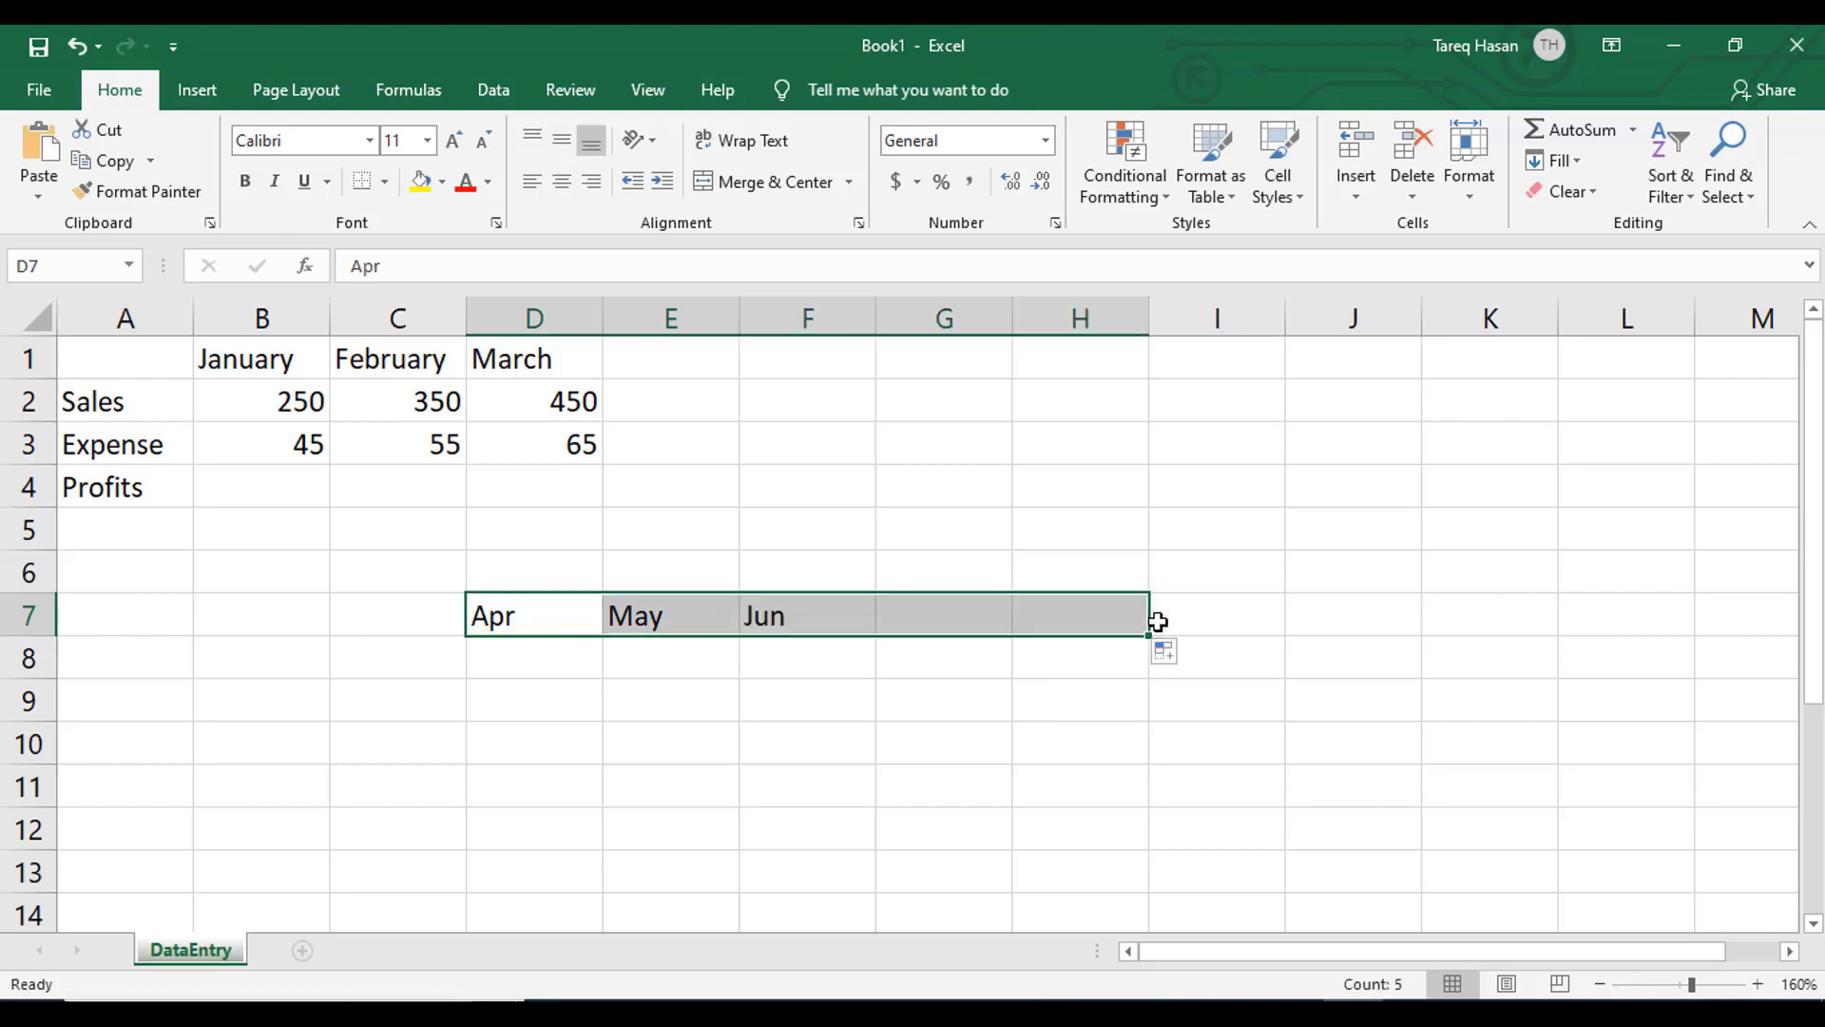
{"action": "left_click", "coordinate": [1278, 613]}
{"action": "left_click", "coordinate": [1021, 609]}
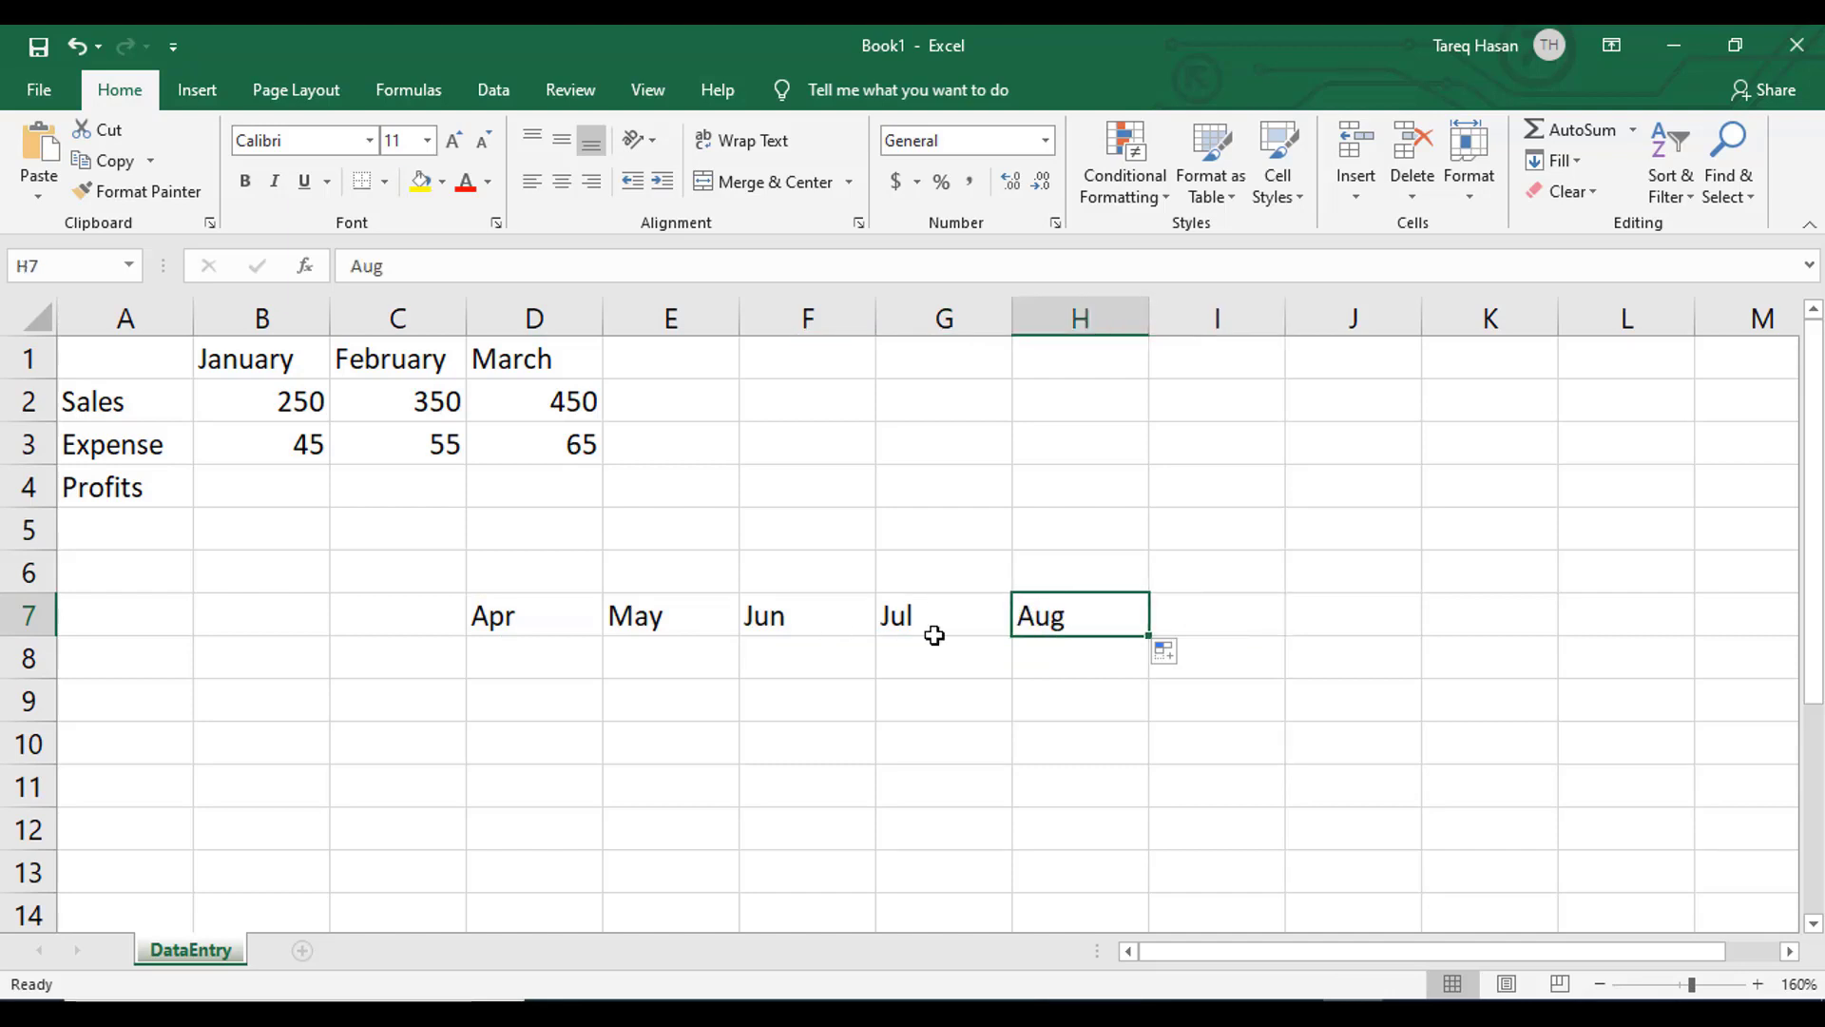
Extend the month series backward from Apr in D7 to put Mar in cell C7.
{"action": "left_click", "coordinate": [498, 620]}
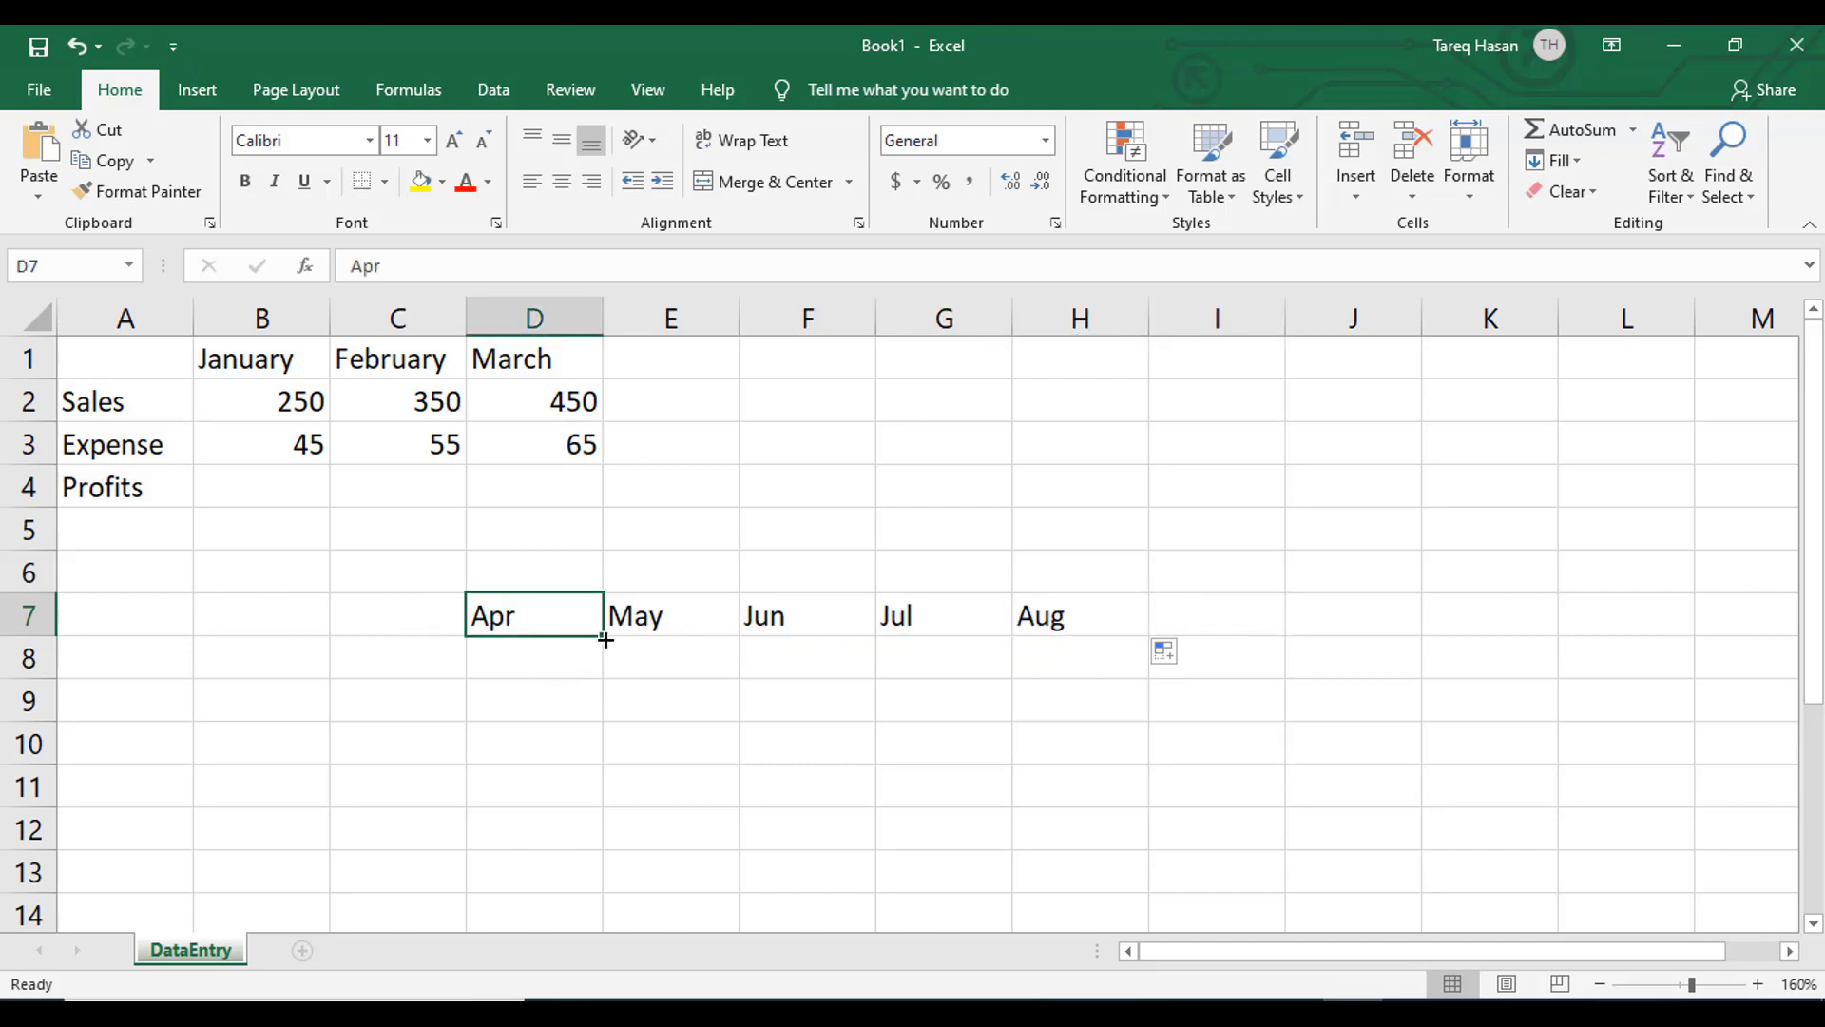
{"action": "left_click_drag", "start_coordinate": [606, 639], "coordinate": [360, 635]}
{"action": "left_click", "coordinate": [369, 613]}
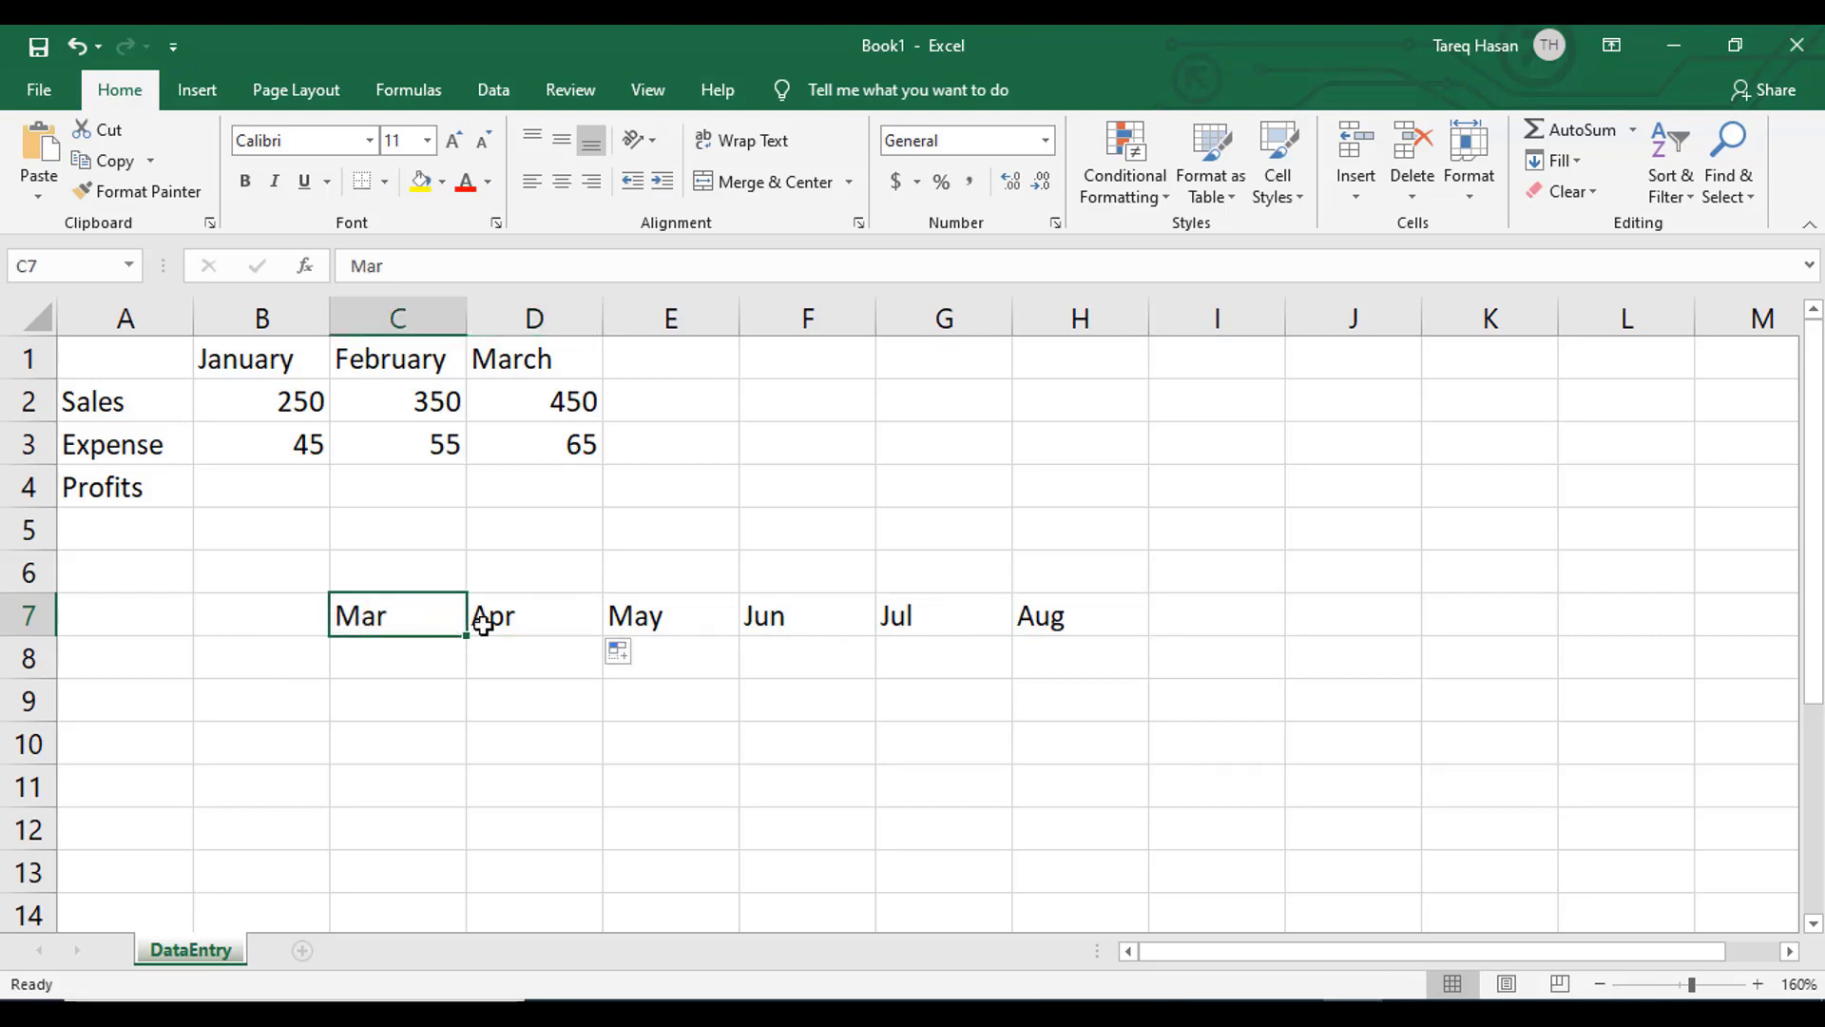
Extend the months vertically from C7 and H7, filling Jan to May in C5:C9 and Jun to Oct in H5:H9.
{"action": "left_click_drag", "start_coordinate": [466, 635], "coordinate": [444, 517]}
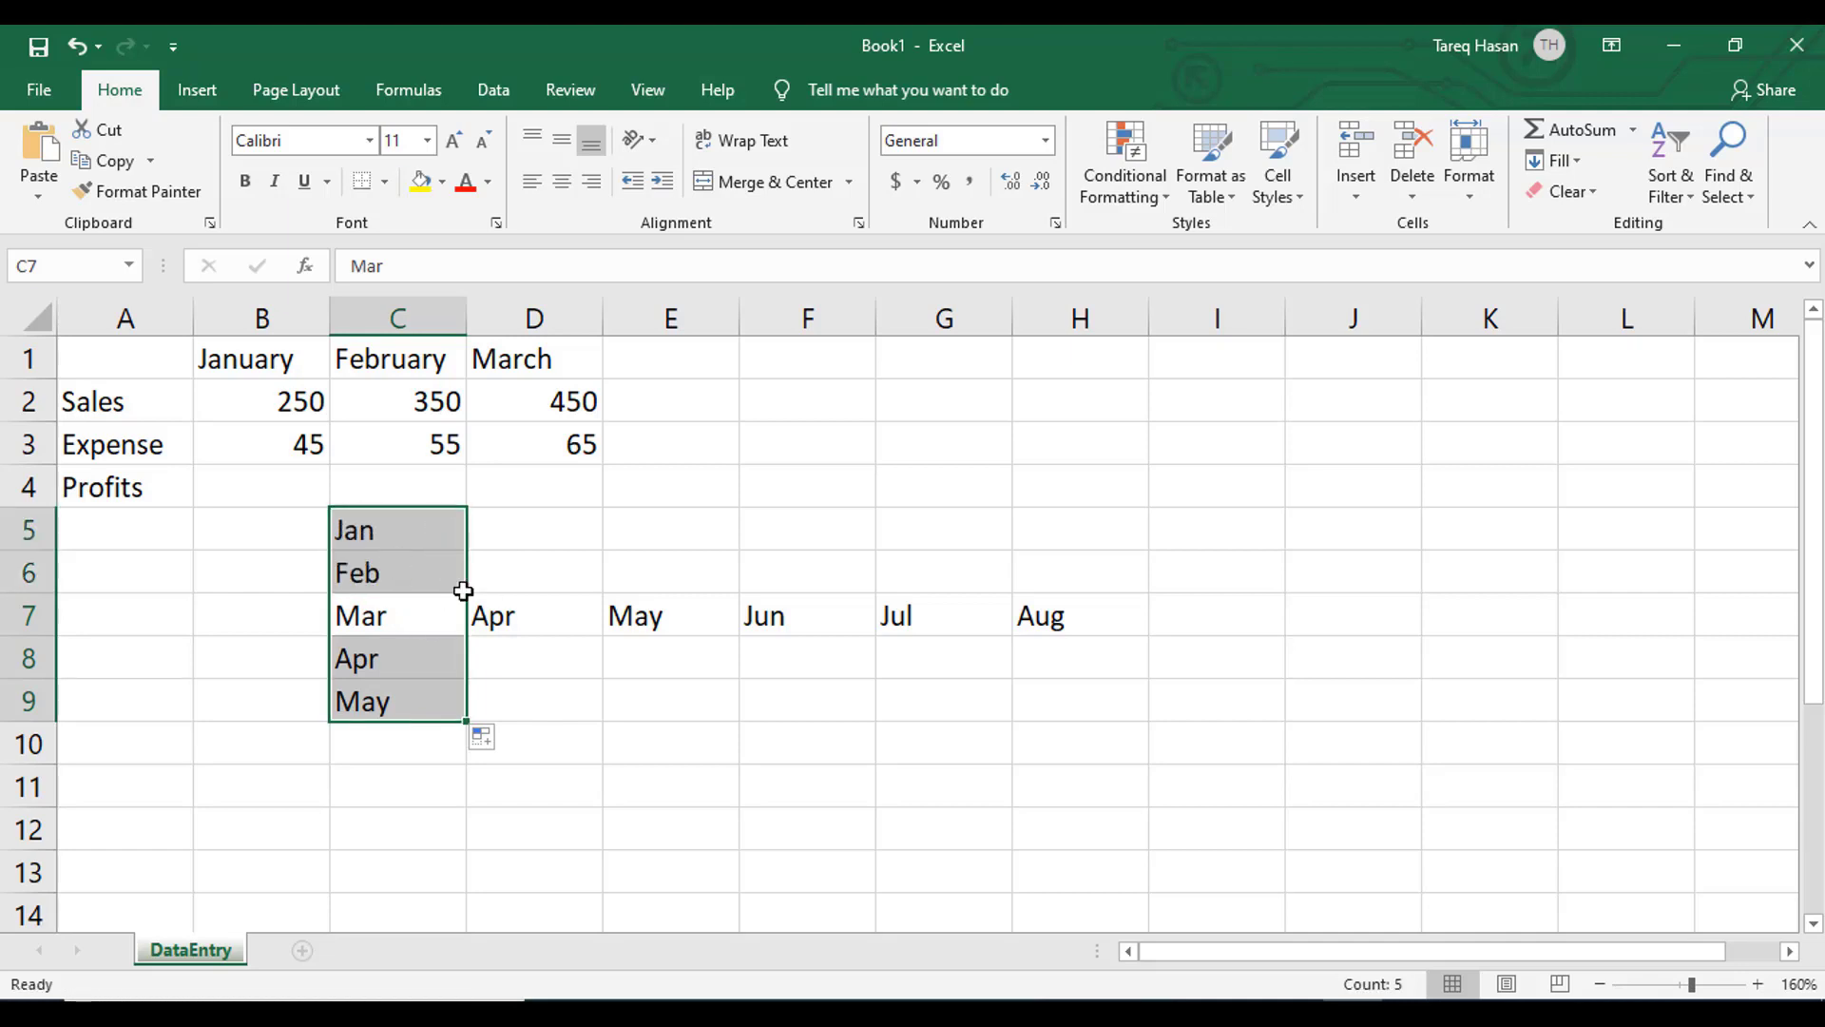
{"action": "left_click", "coordinate": [1058, 618]}
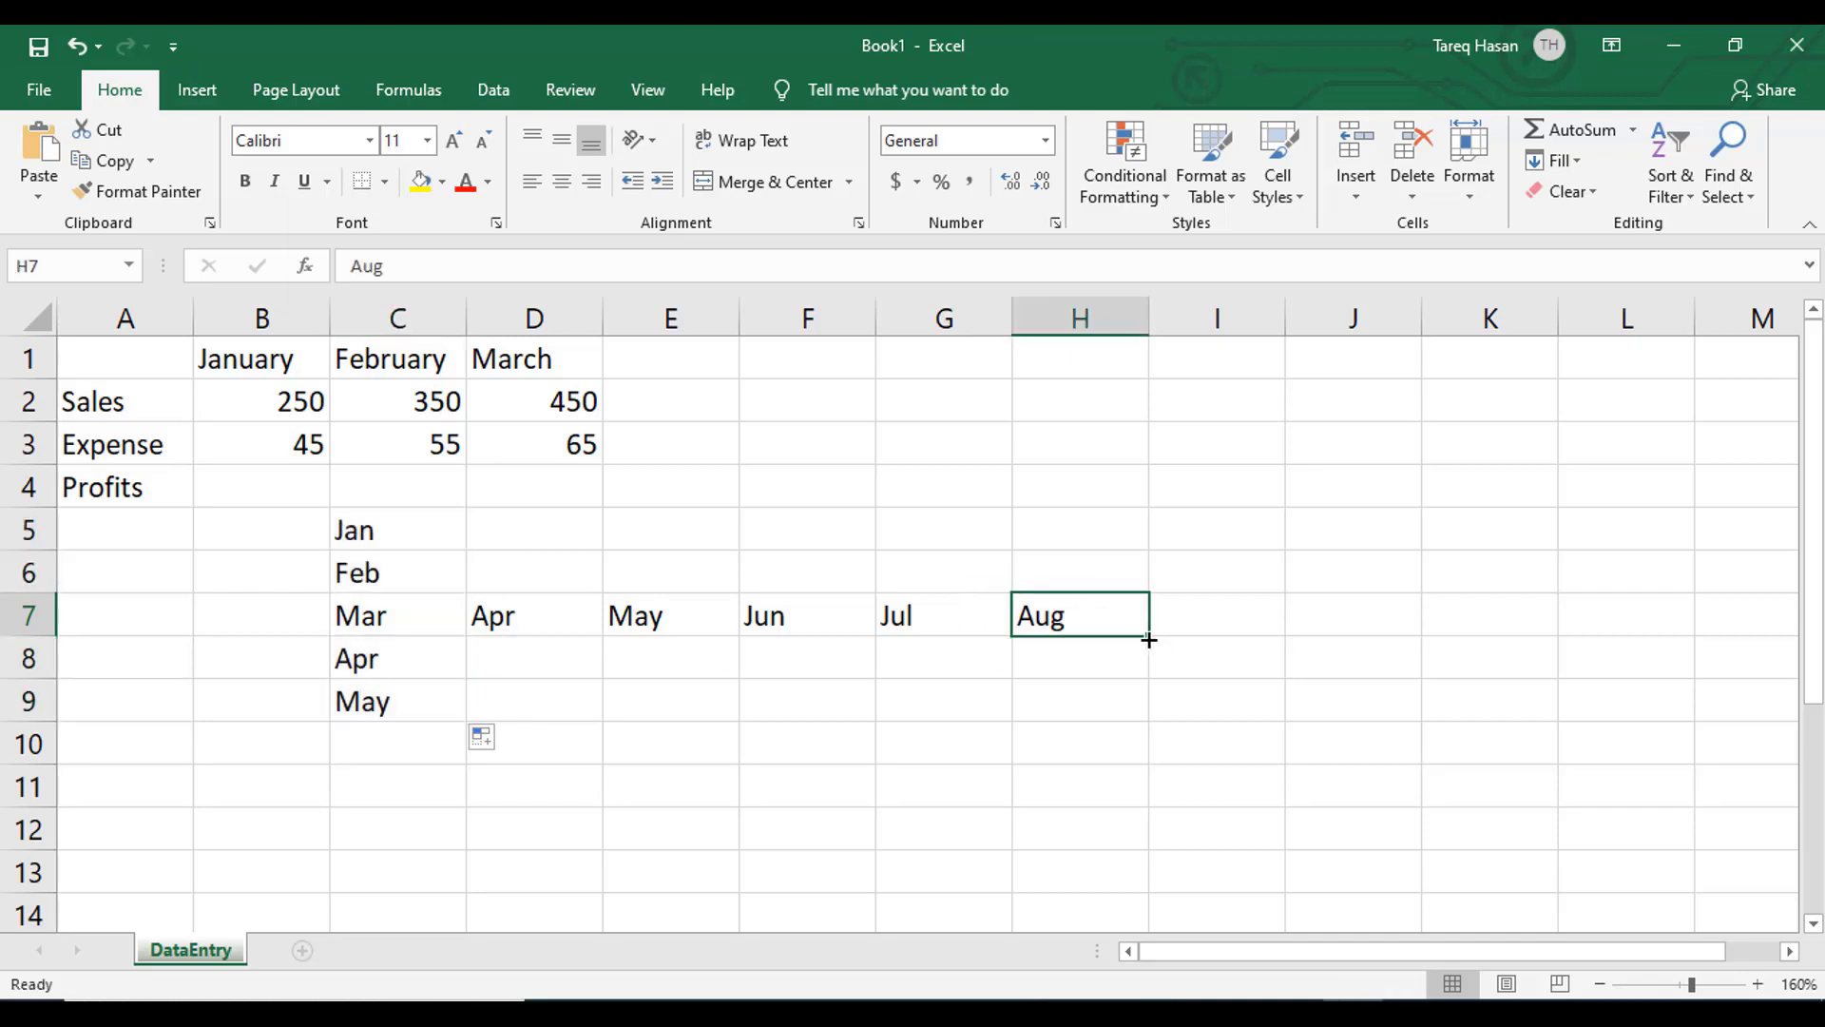
{"action": "left_click_drag", "start_coordinate": [1149, 640], "coordinate": [1130, 512]}
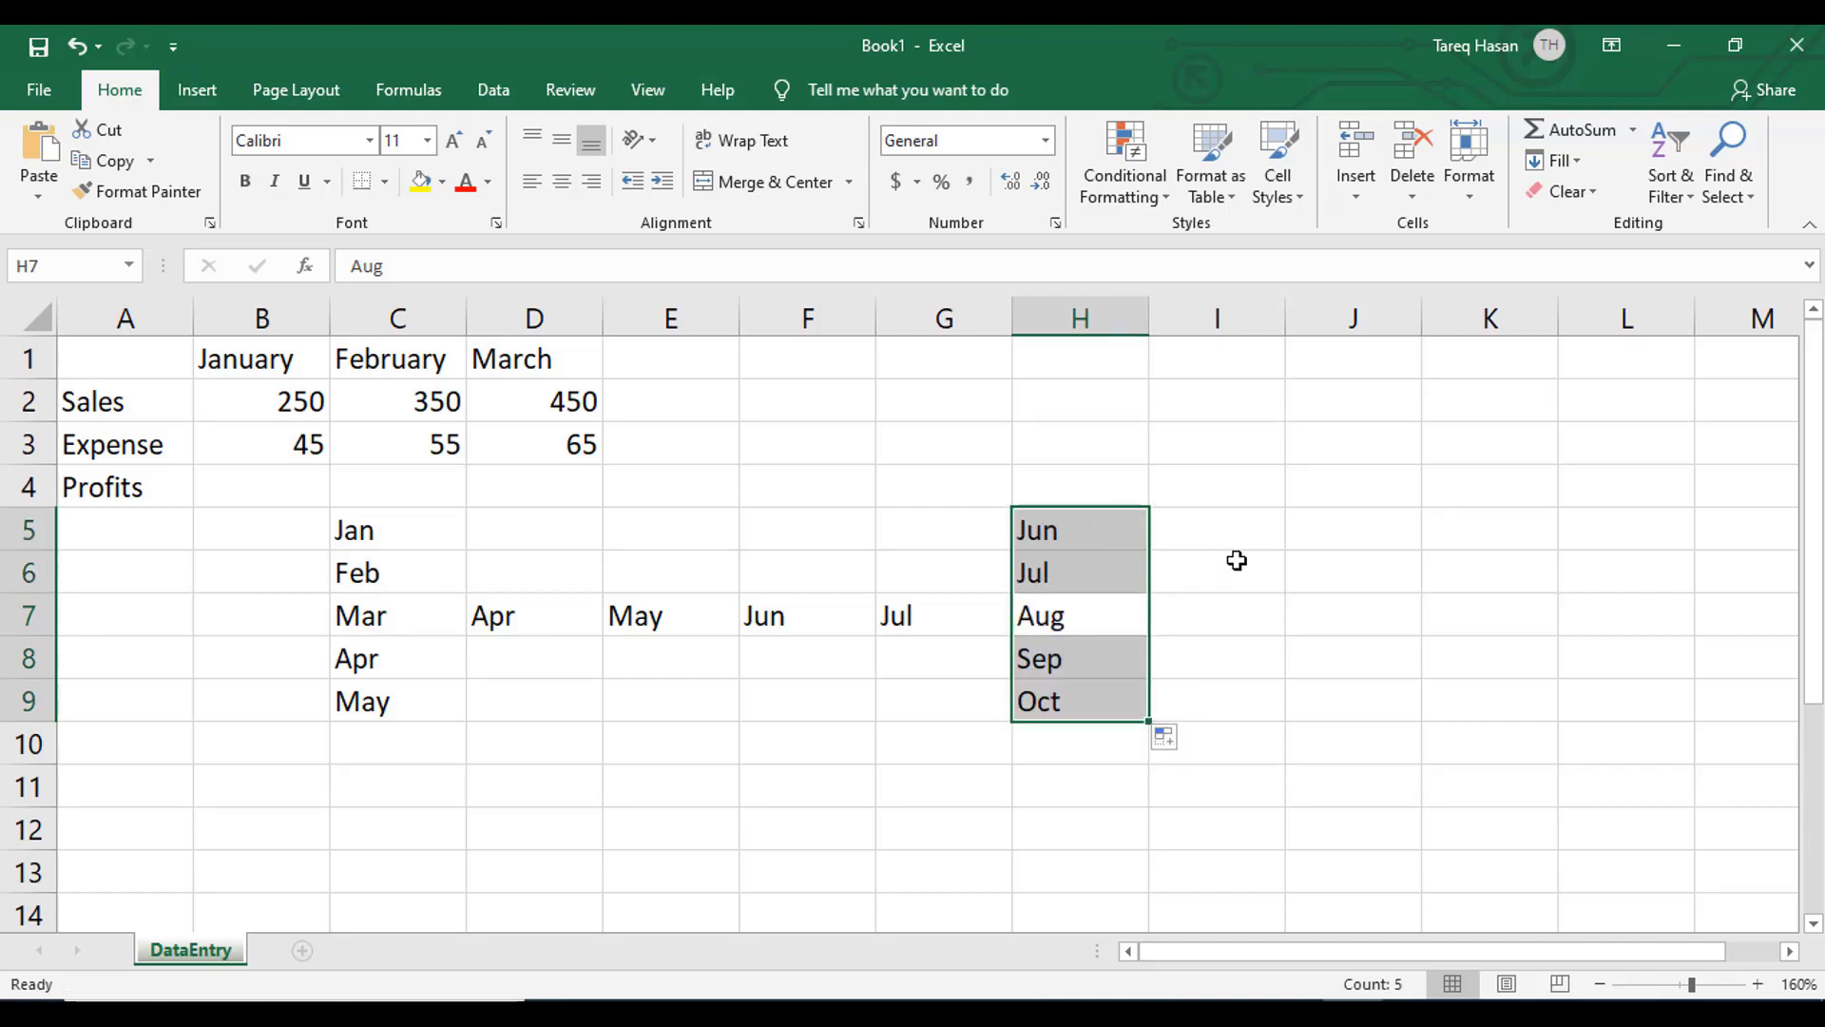
{"action": "left_click", "coordinate": [1258, 614]}
{"action": "left_click_drag", "start_coordinate": [358, 529], "coordinate": [1084, 715]}
{"action": "left_click", "coordinate": [962, 801]}
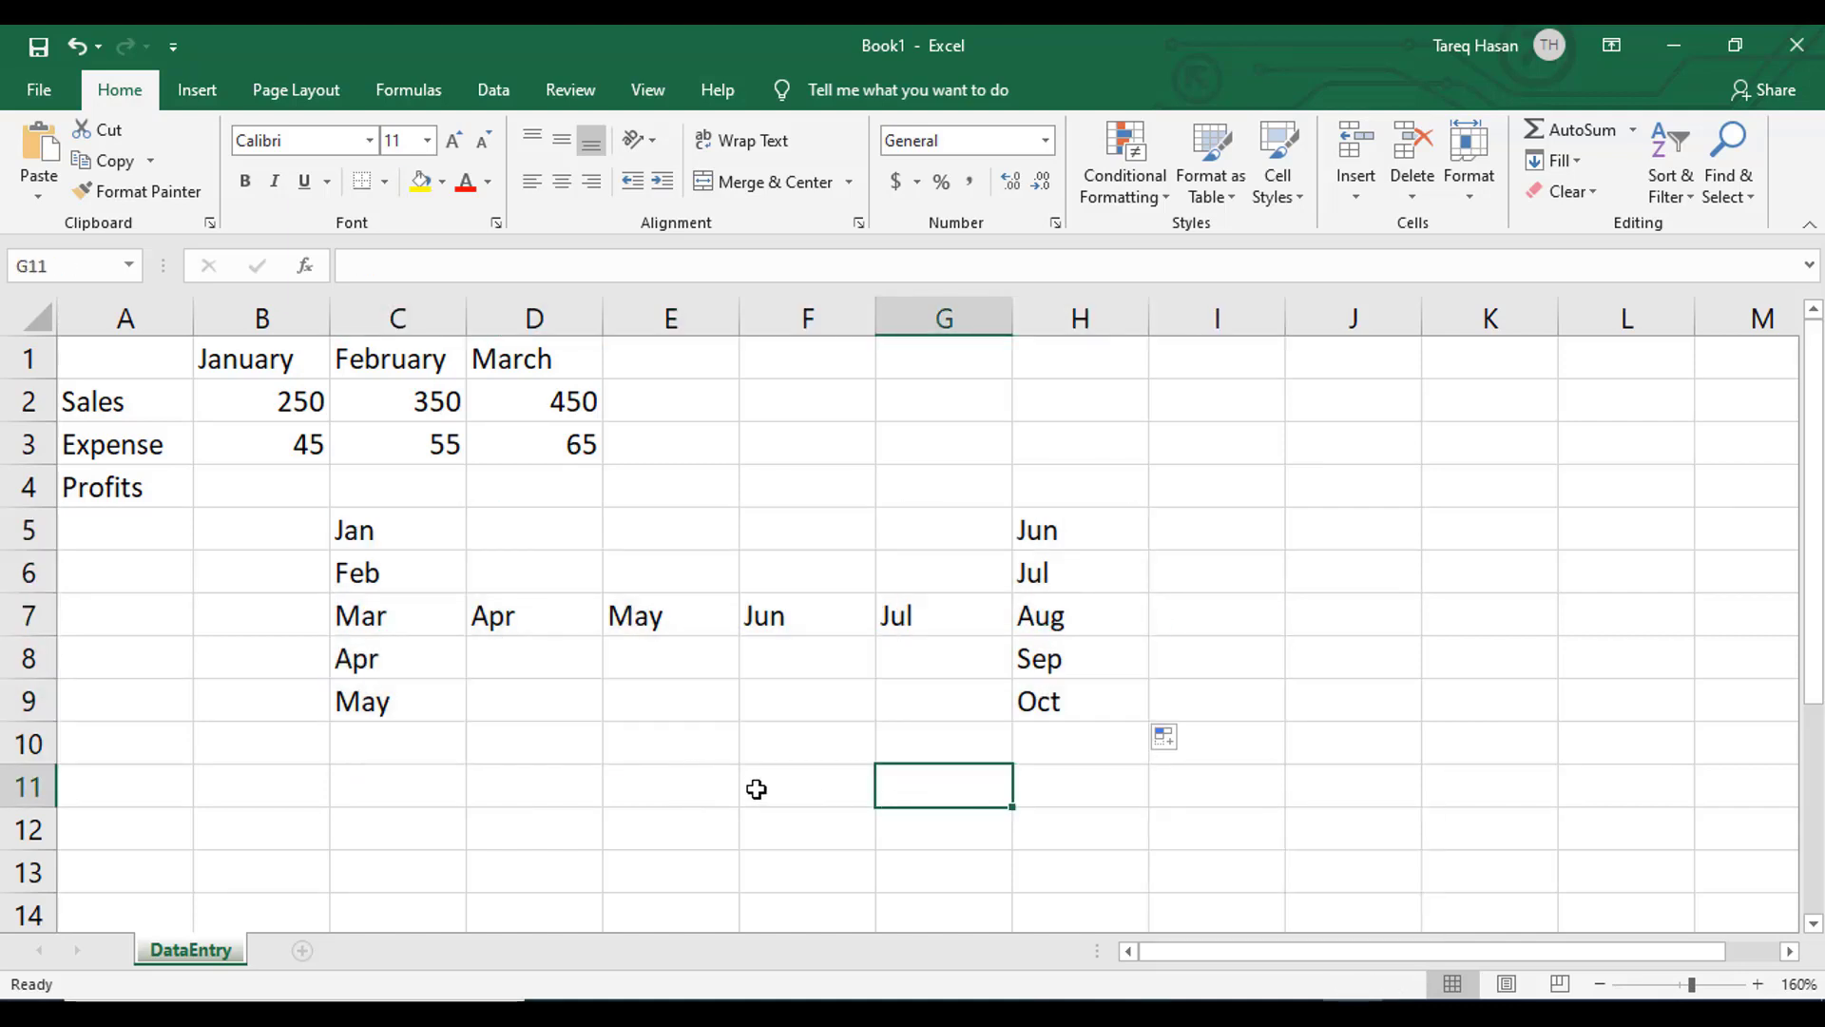
Enter the date 11/30/2020 in cell D10 and extend the daily series down to 12/3/2020 in D13.
{"action": "left_click", "coordinate": [520, 733]}
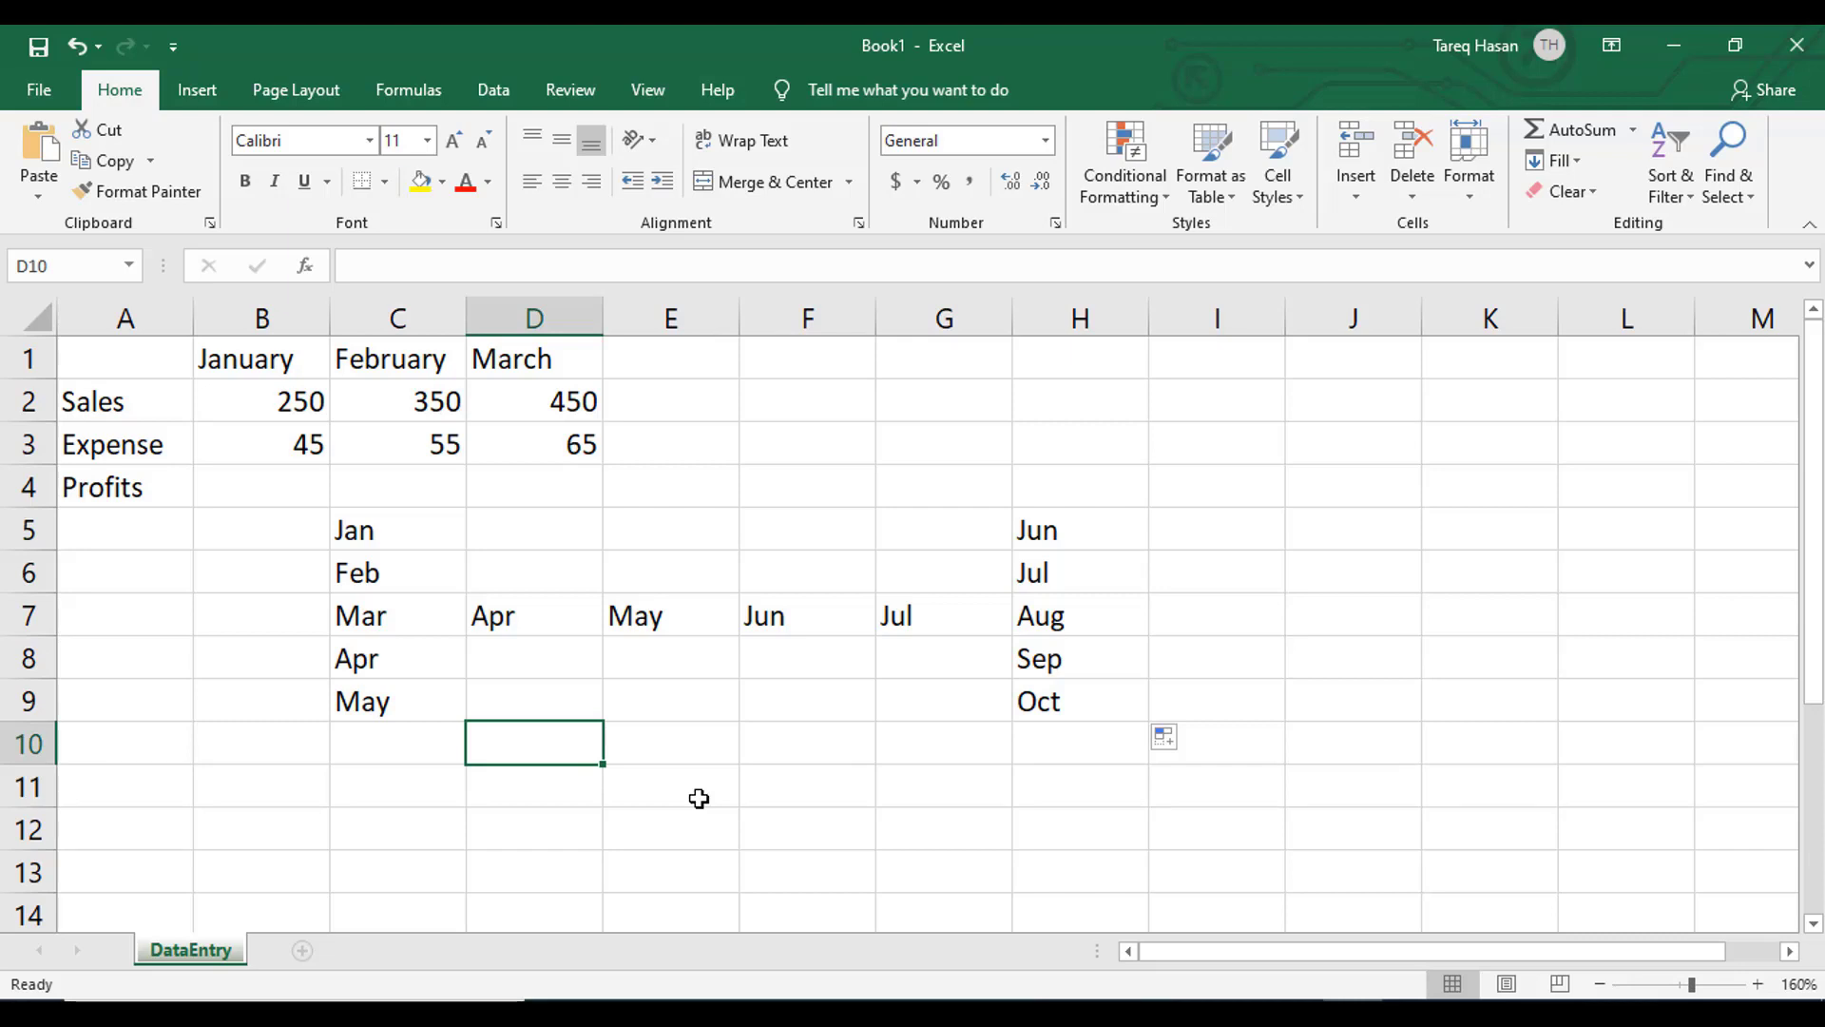
{"action": "type", "text": "11"}
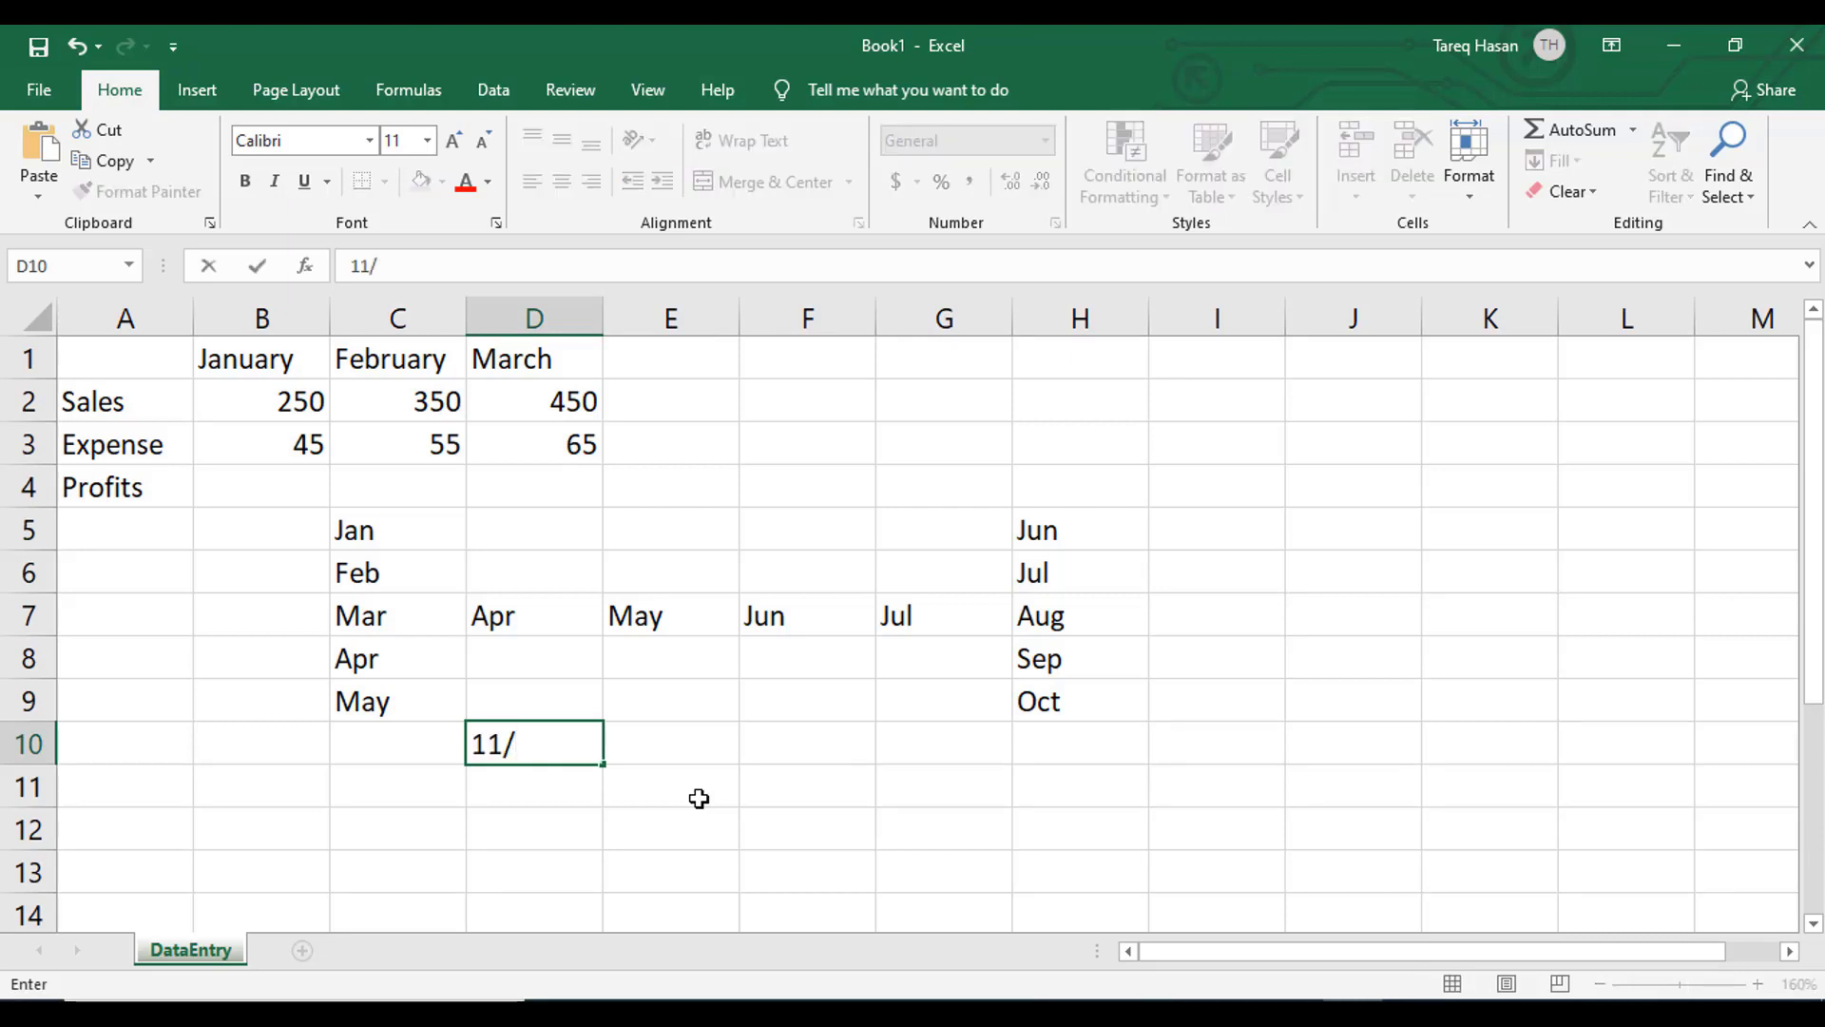
{"action": "type", "text": "/30"}
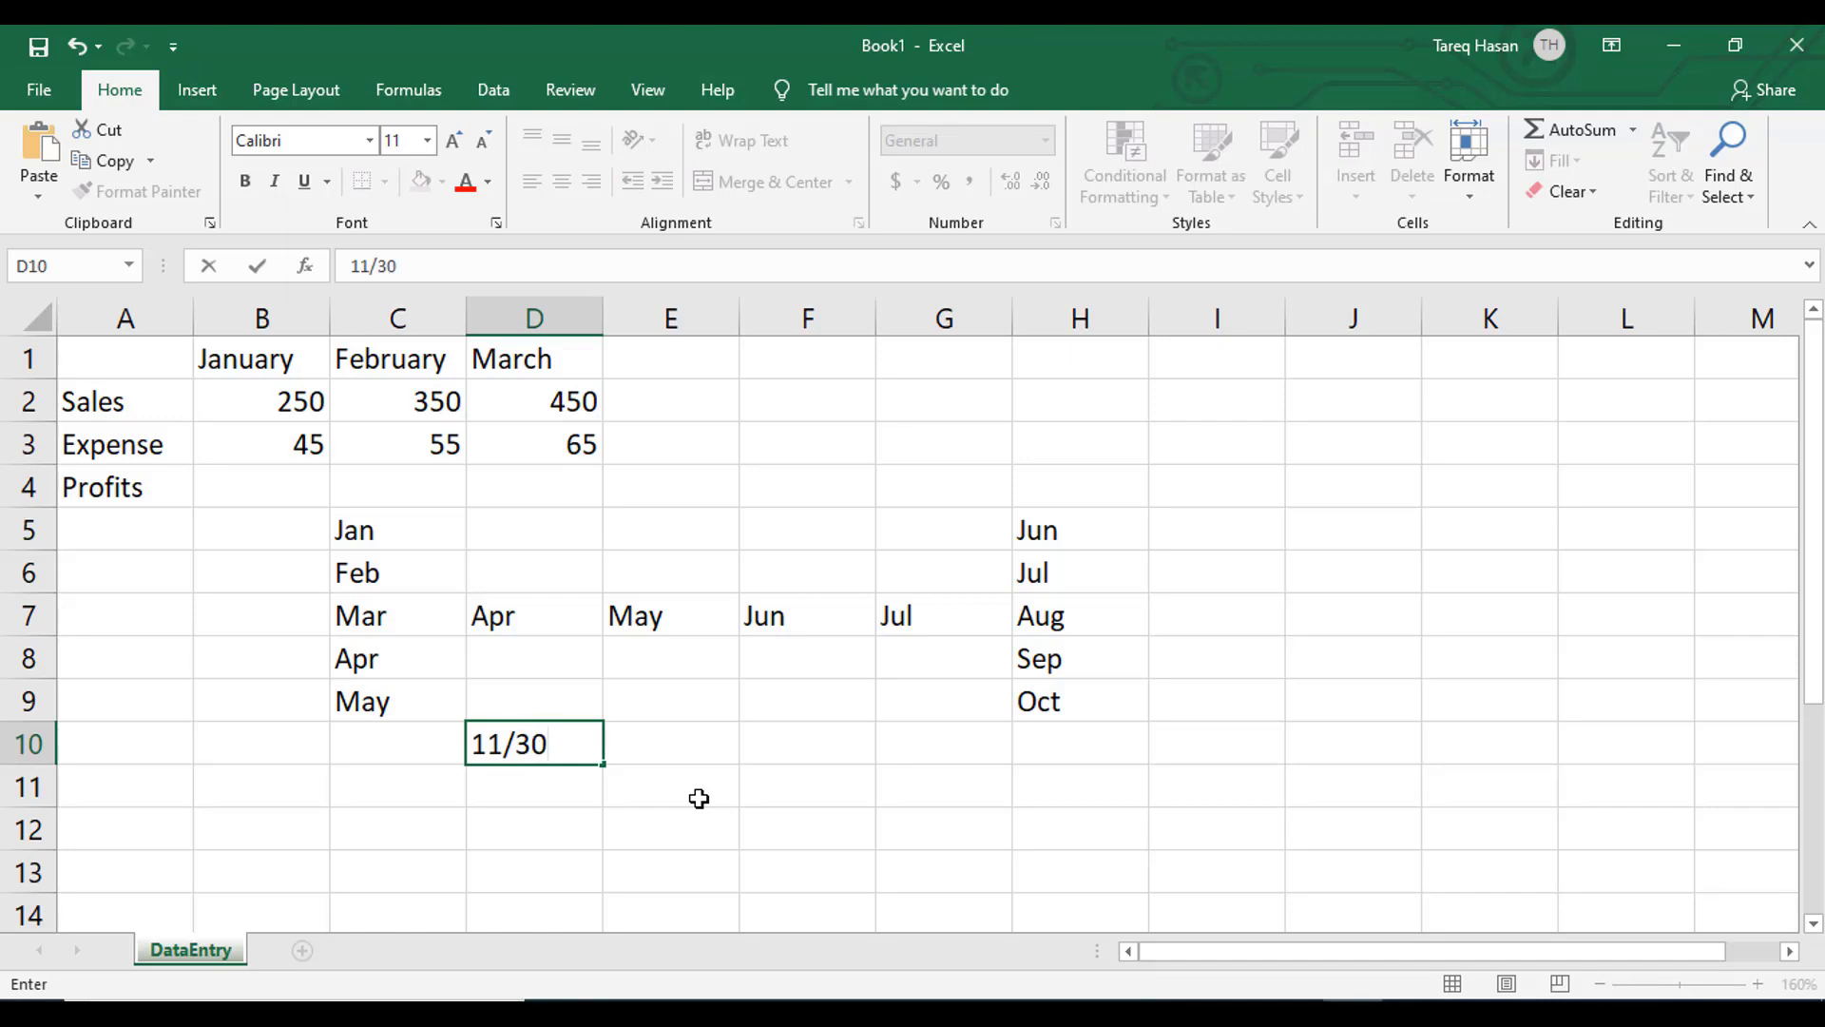
{"action": "type", "text": "/2020"}
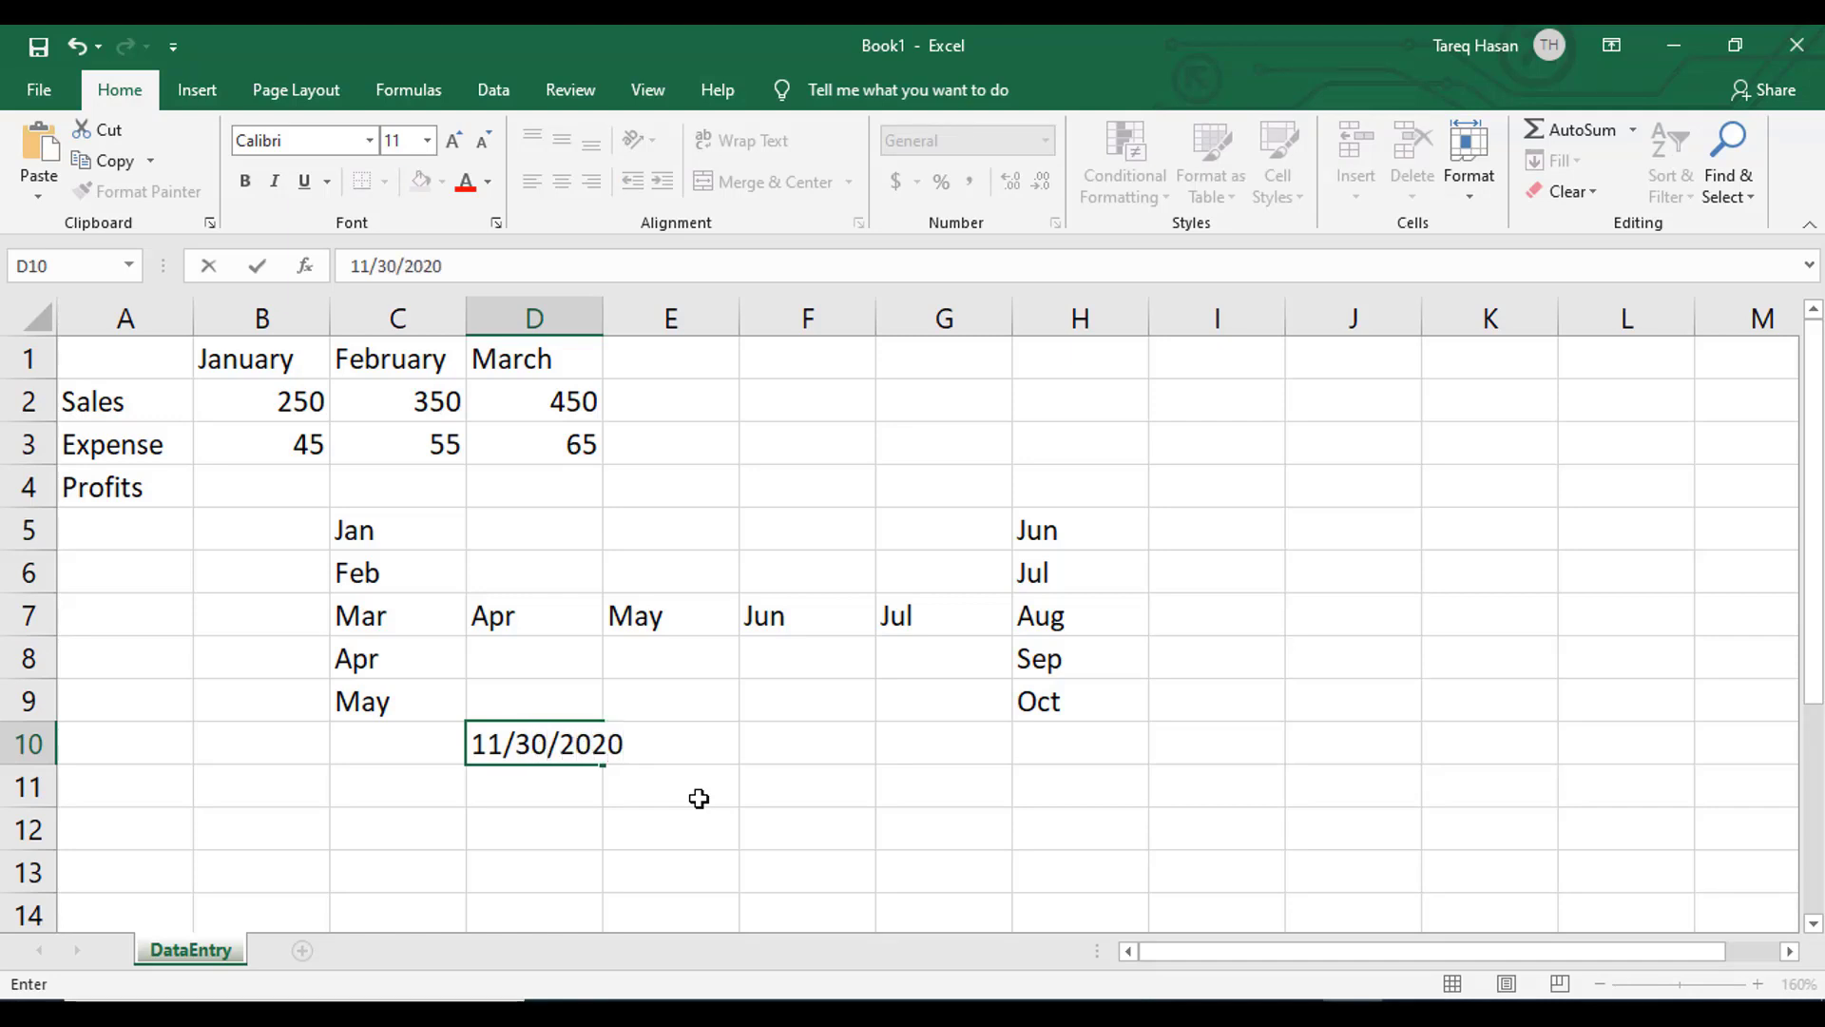
{"action": "left_click", "coordinate": [718, 793]}
{"action": "left_click", "coordinate": [575, 758]}
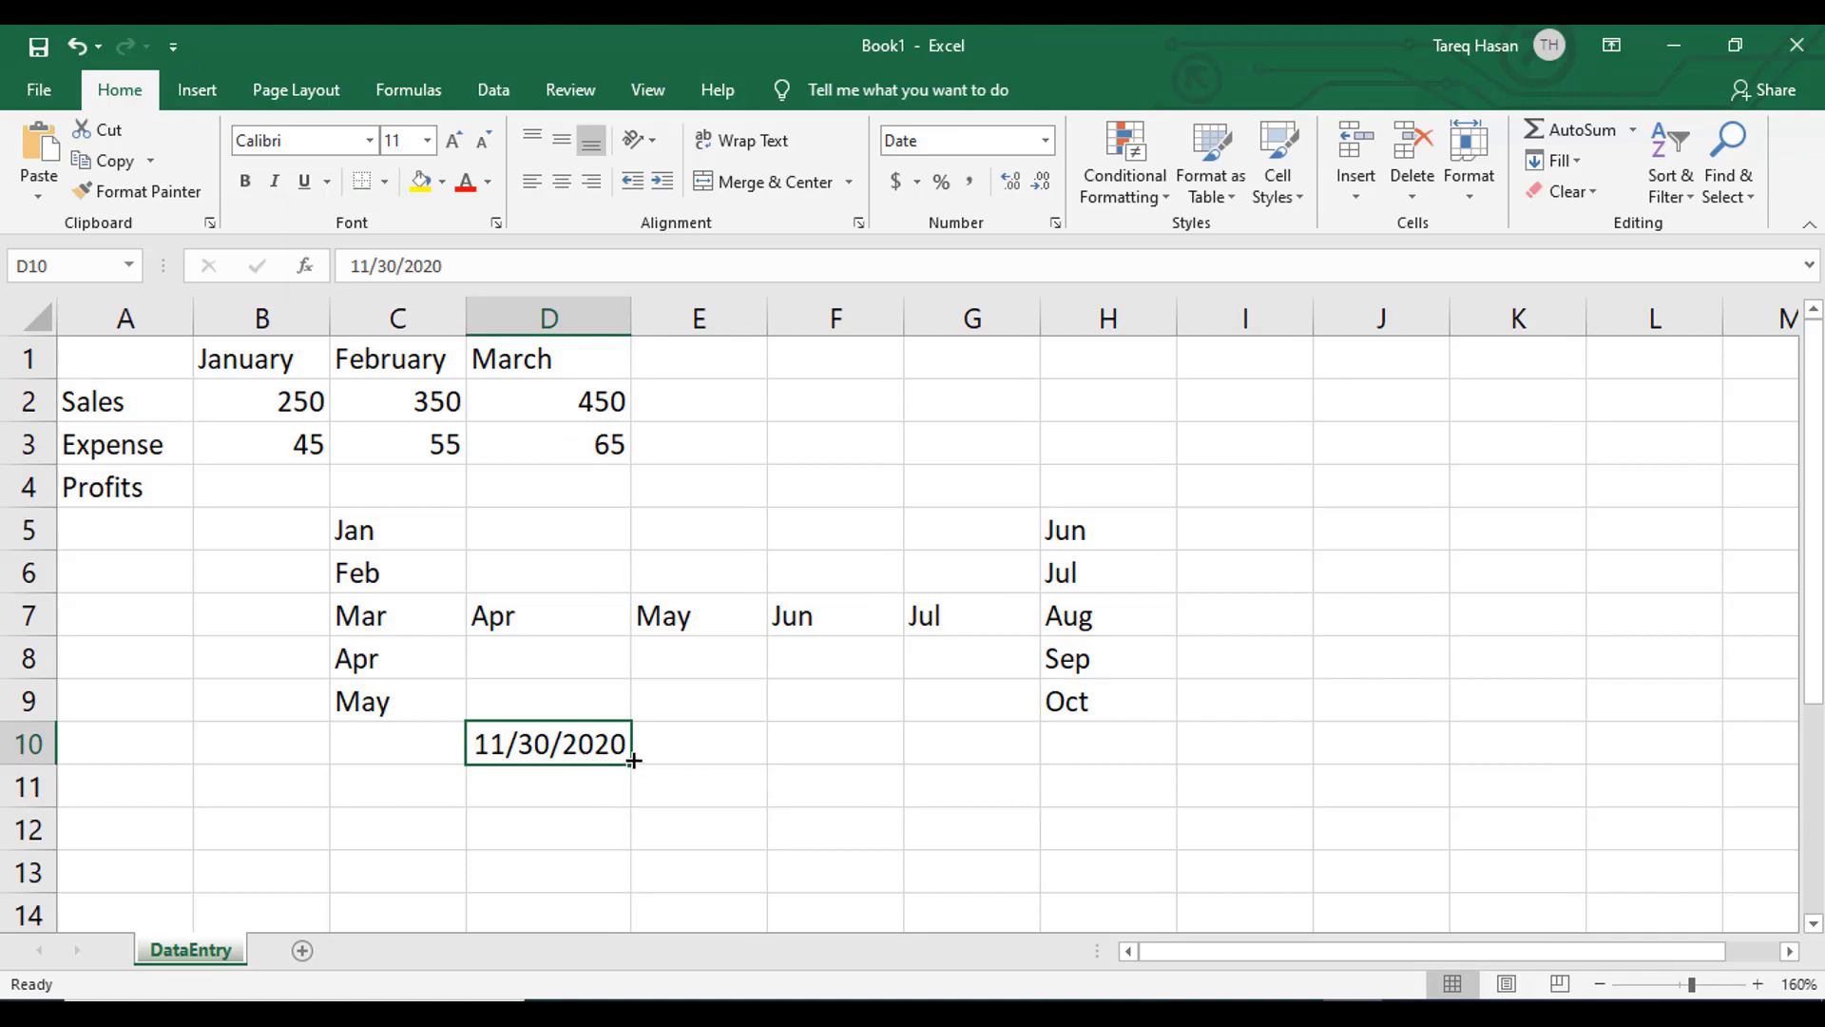
{"action": "left_click_drag", "start_coordinate": [632, 768], "coordinate": [609, 880]}
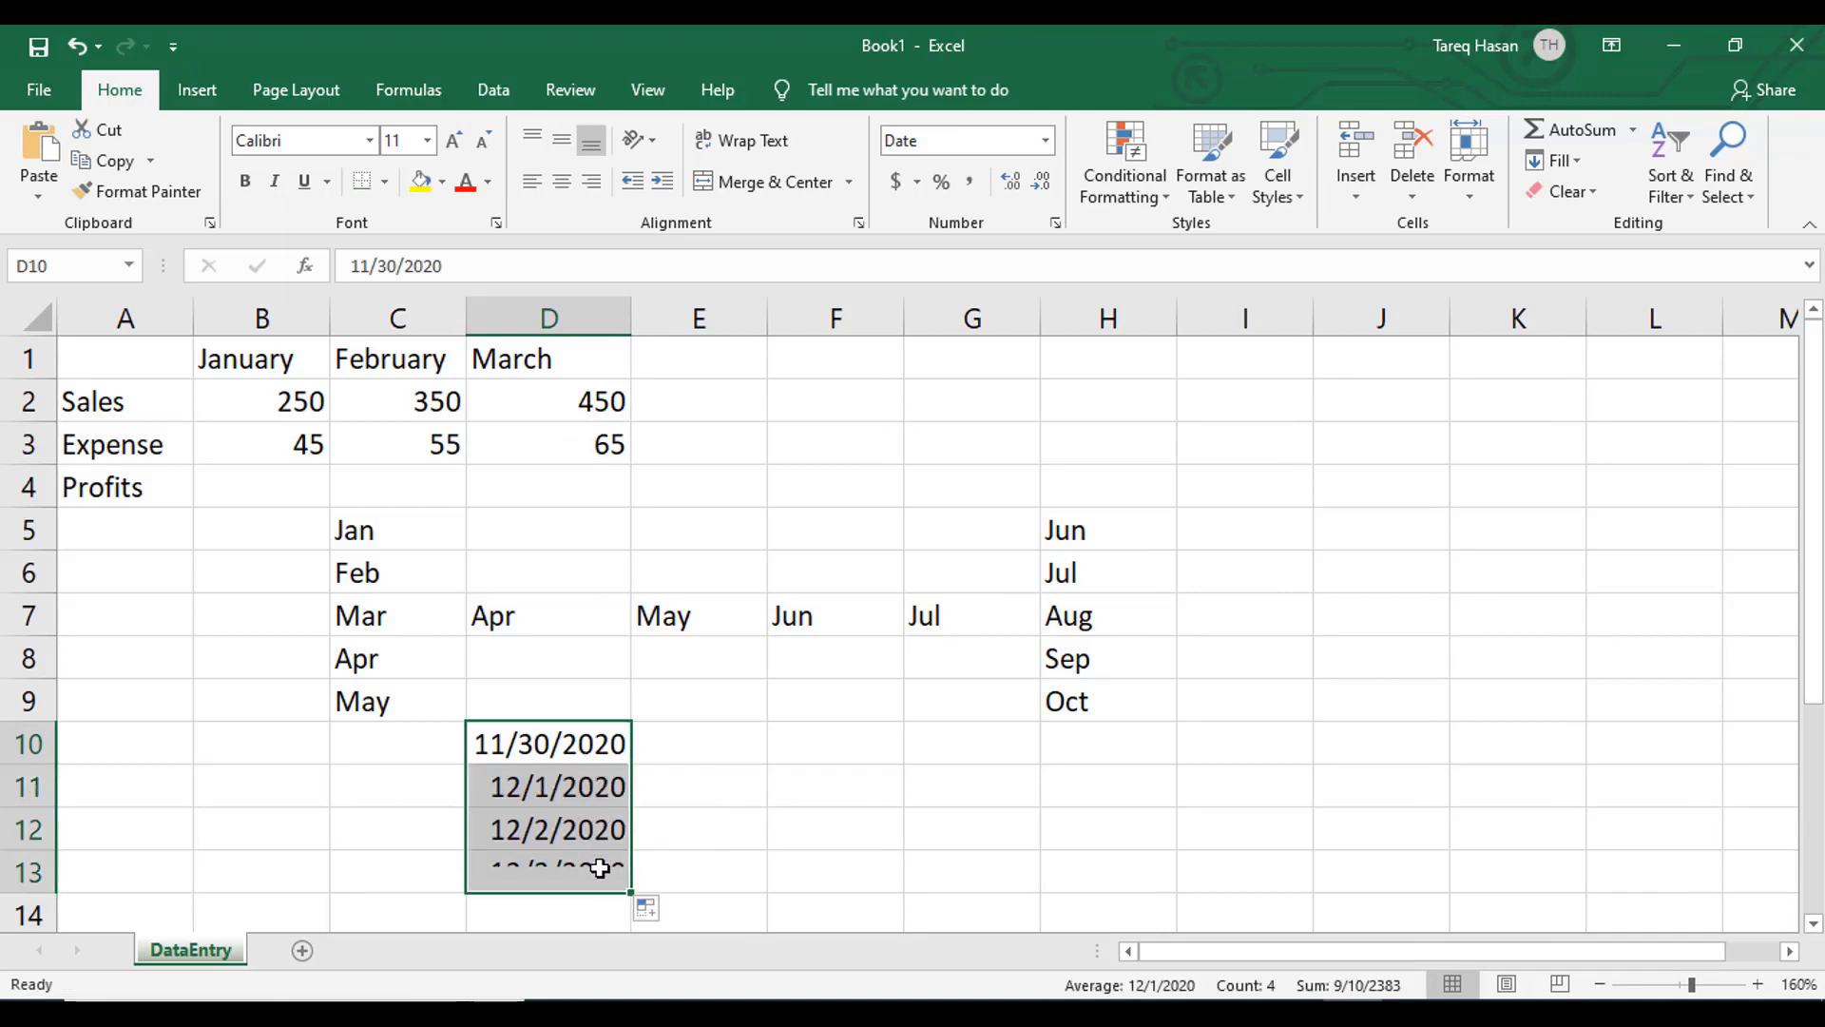
Extend the date series from D10 across row 10 to G10 and autofit the widths of those columns.
{"action": "left_click", "coordinate": [639, 761]}
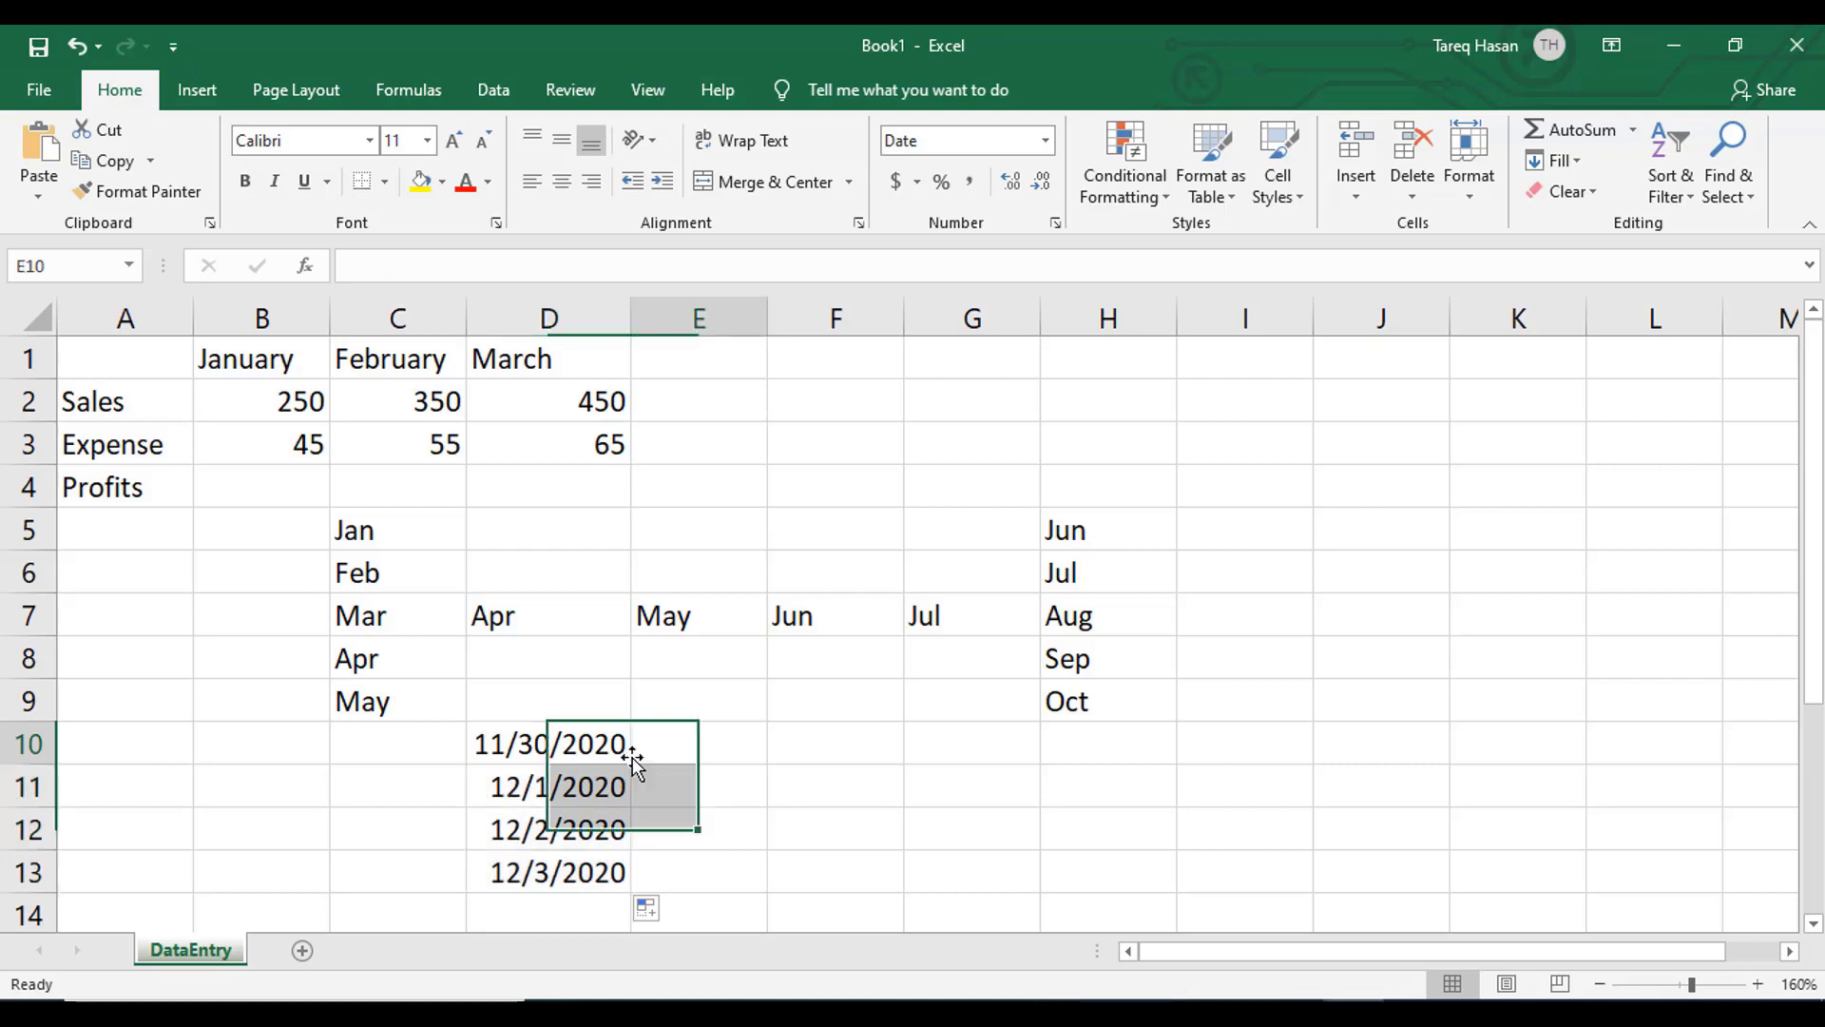
{"action": "left_click", "coordinate": [629, 747]}
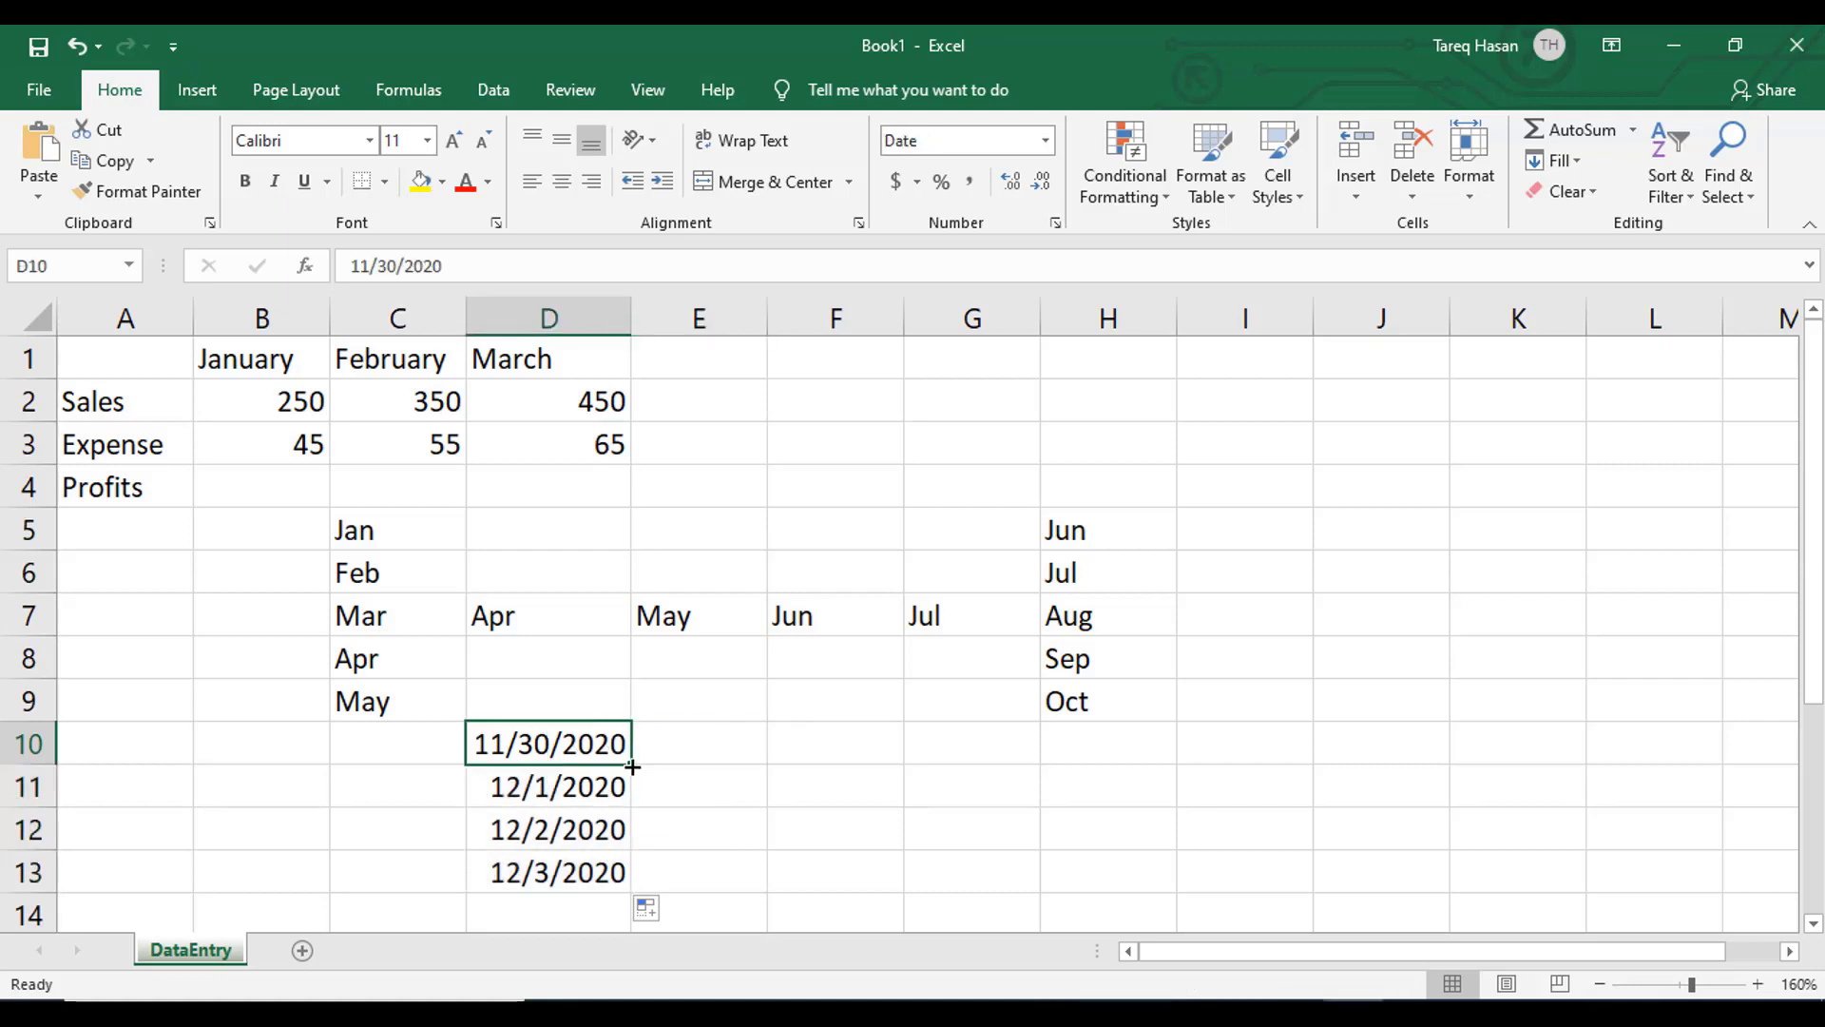
{"action": "left_click_drag", "start_coordinate": [633, 767], "coordinate": [1018, 768]}
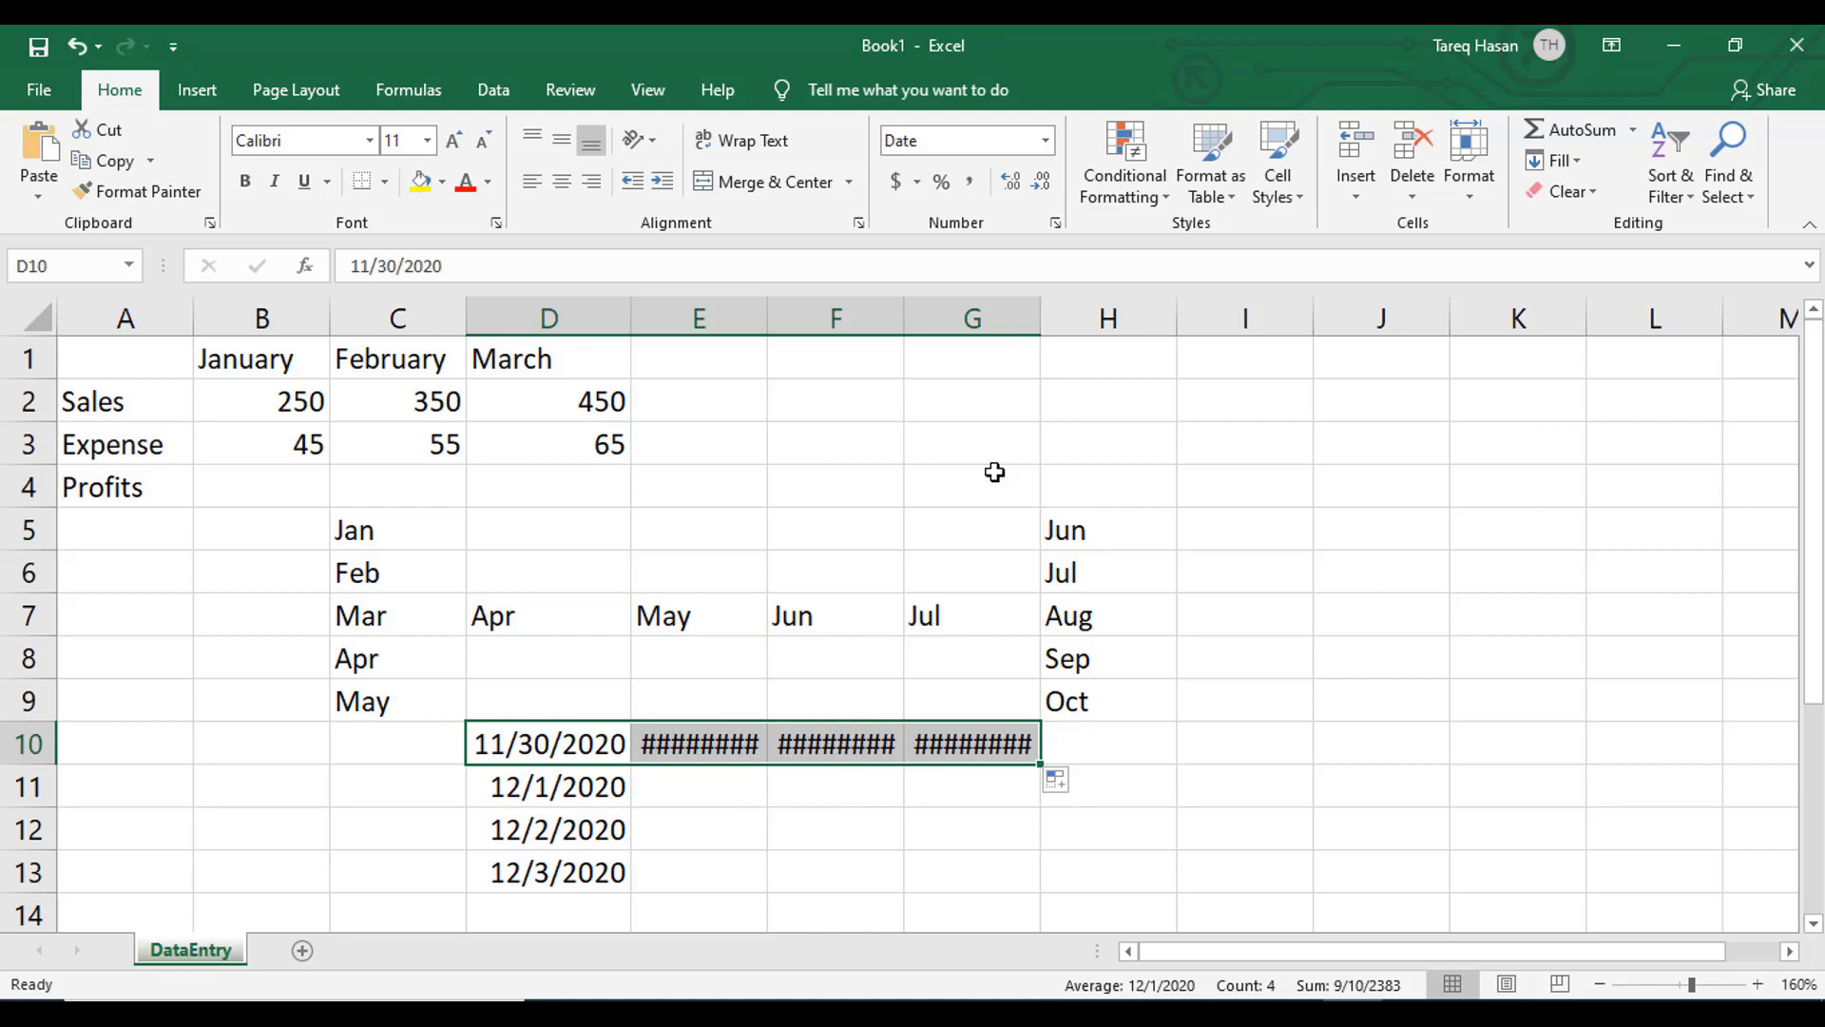
{"action": "left_click", "coordinate": [1470, 180]}
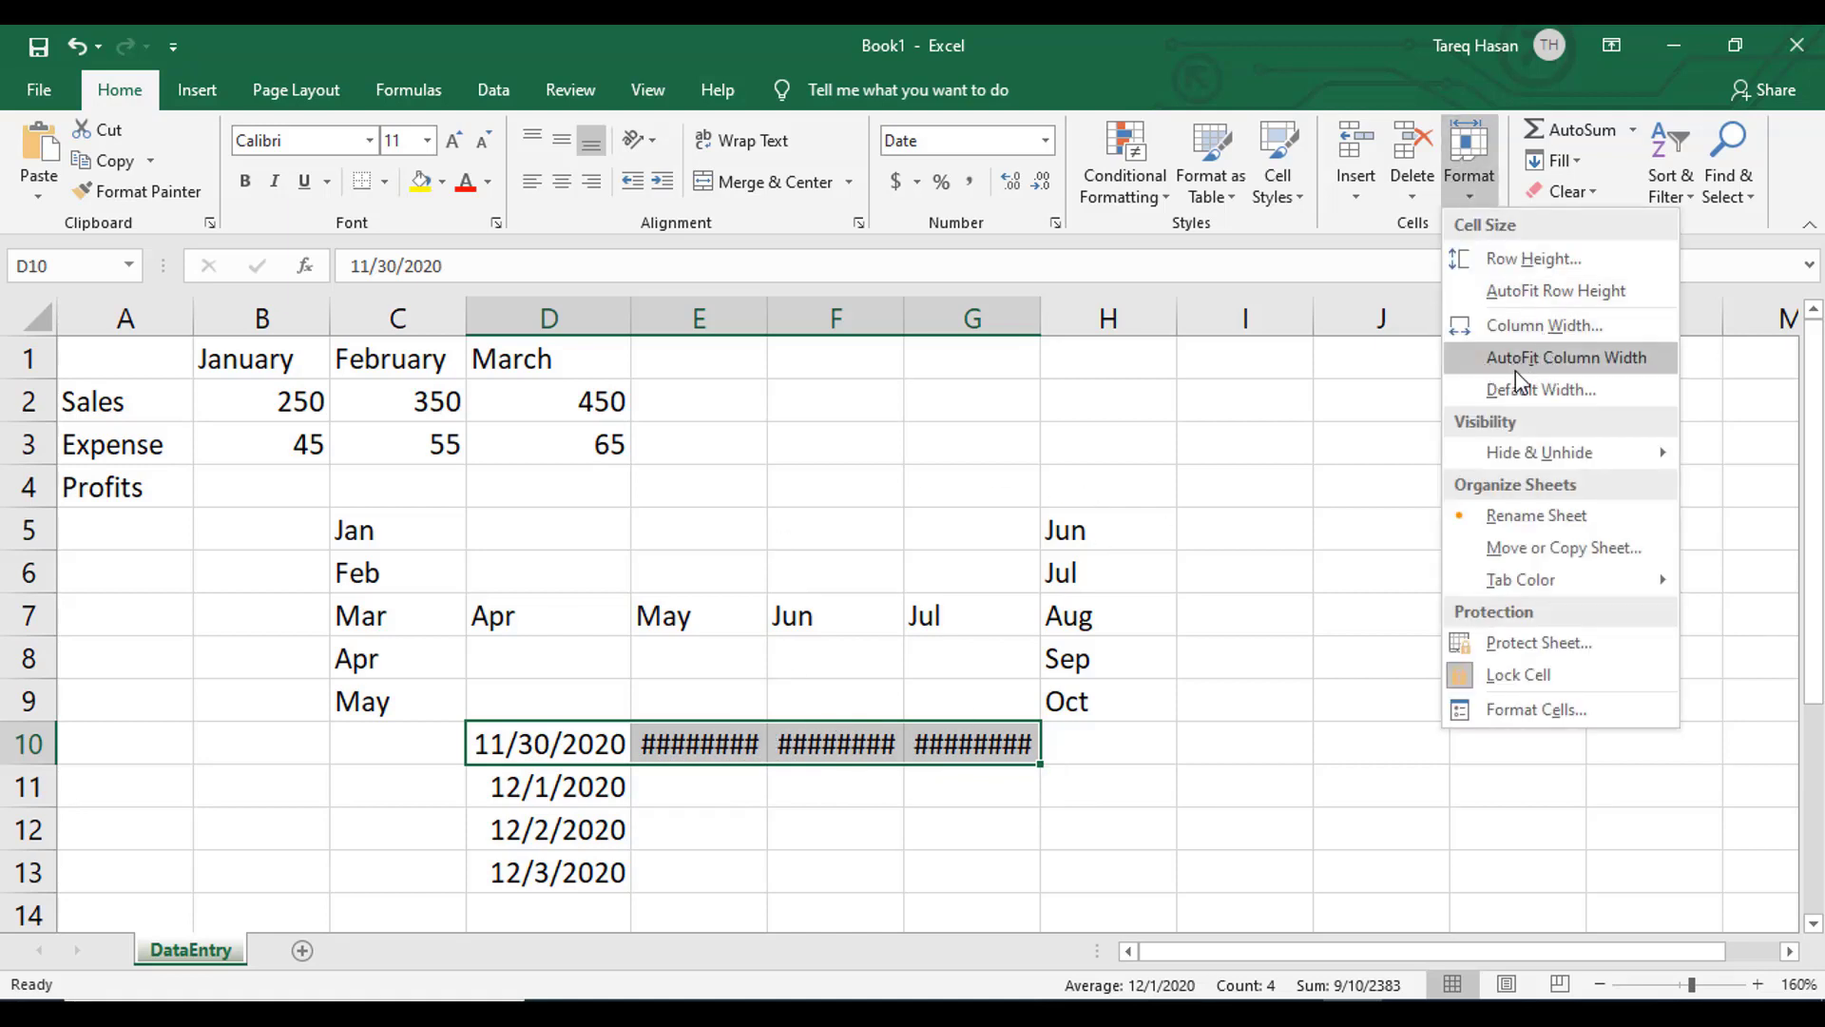
{"action": "left_click", "coordinate": [1569, 359]}
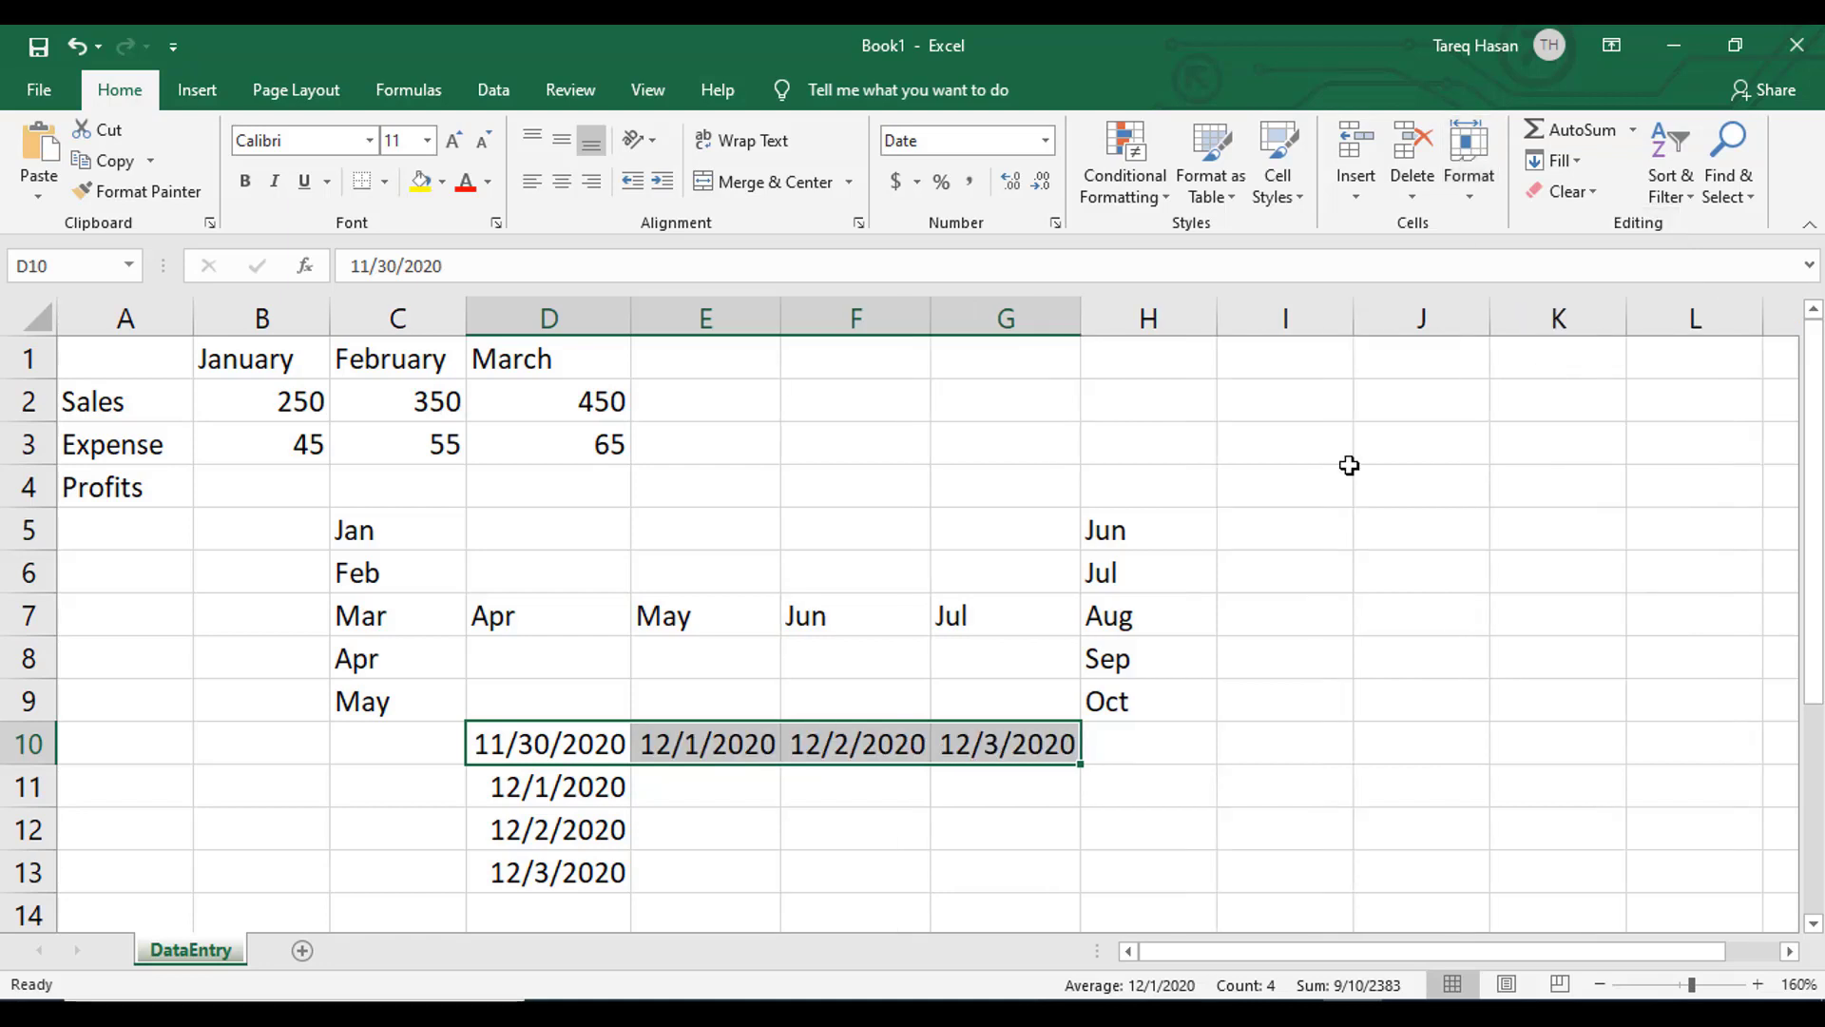
Extend the daily date series from 12/3/2020 in G10 down to 12/6/2020 in G13.
{"action": "left_click", "coordinate": [1043, 753]}
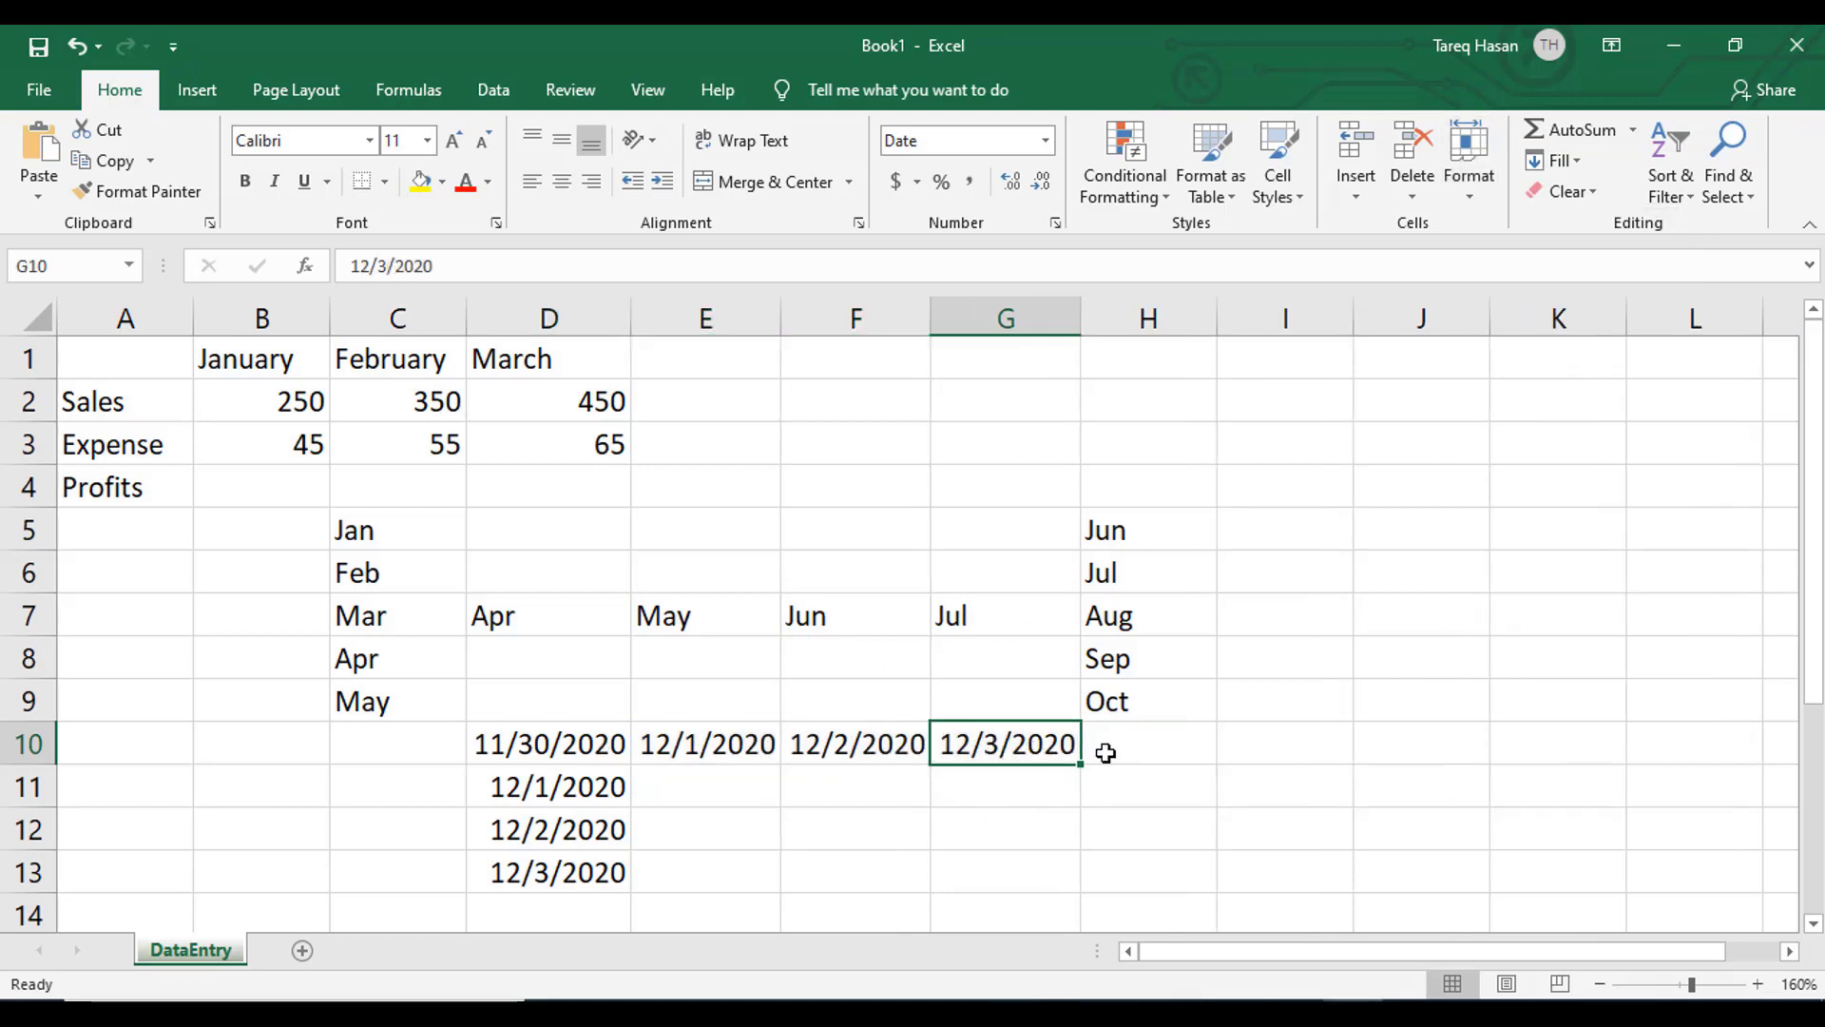
{"action": "left_click_drag", "start_coordinate": [1081, 770], "coordinate": [1068, 892]}
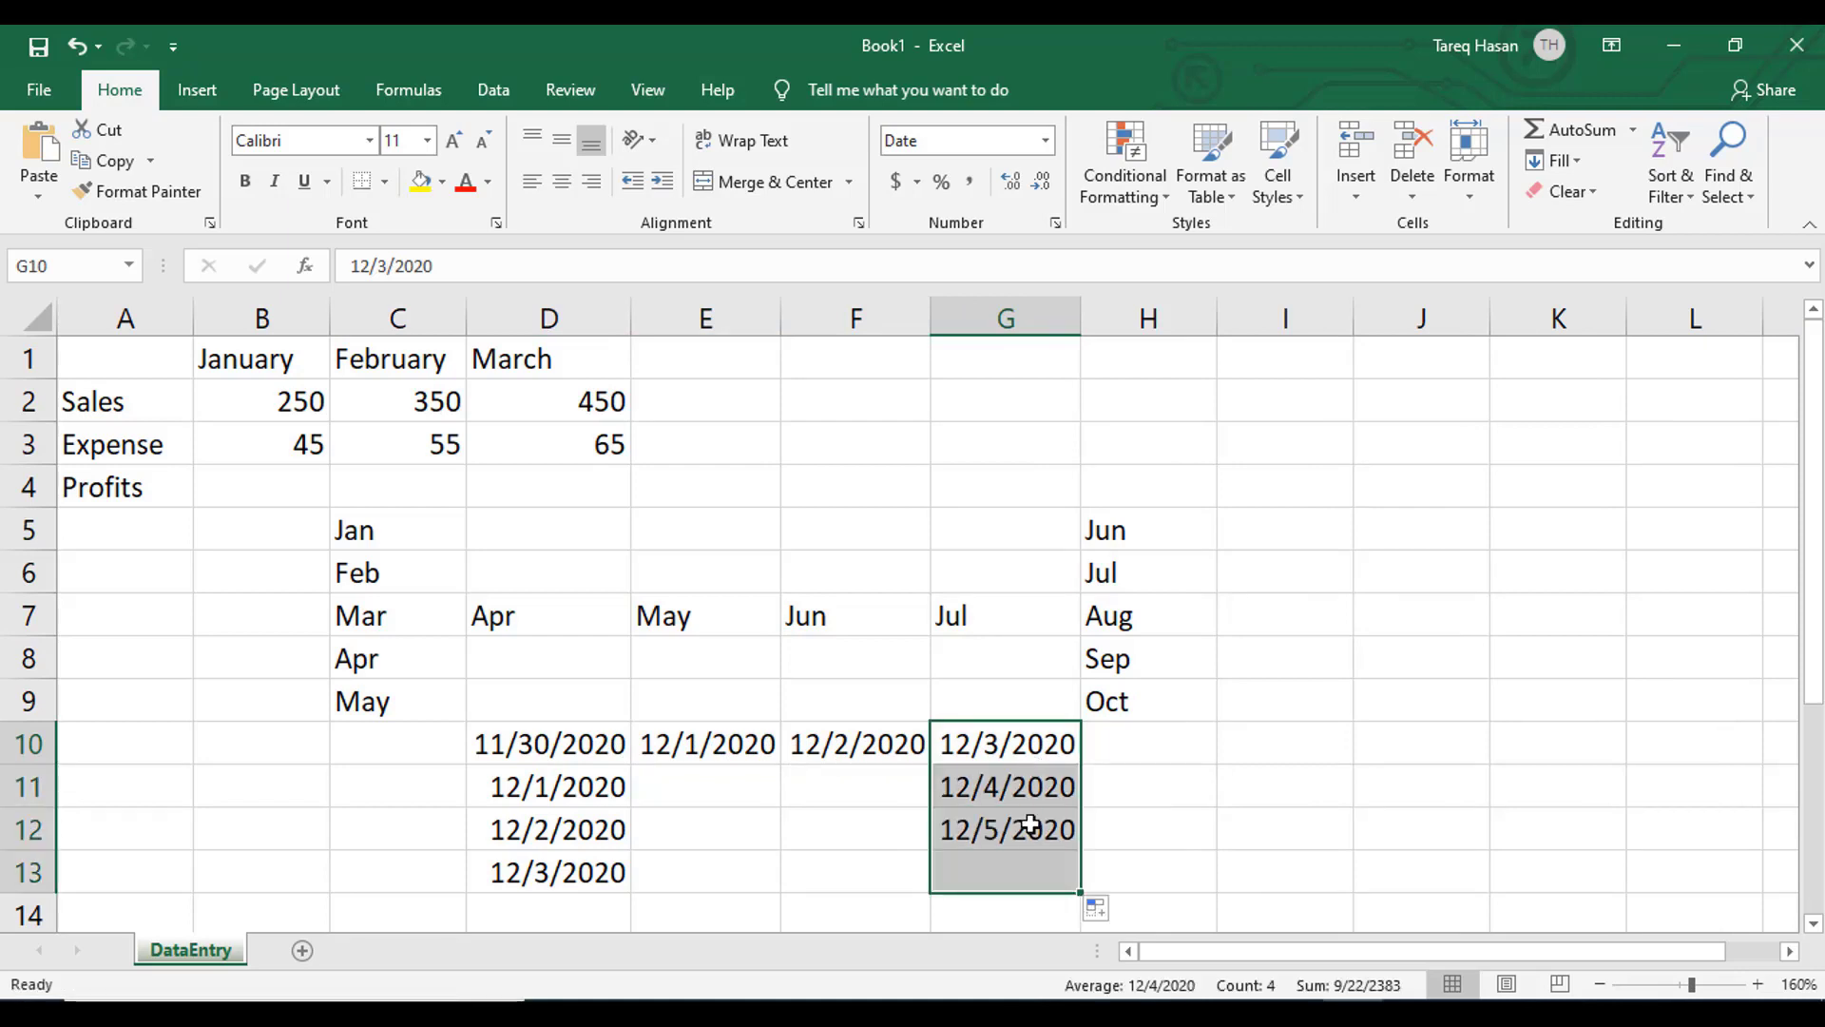
{"action": "left_click", "coordinate": [1211, 837]}
{"action": "left_click", "coordinate": [350, 563]}
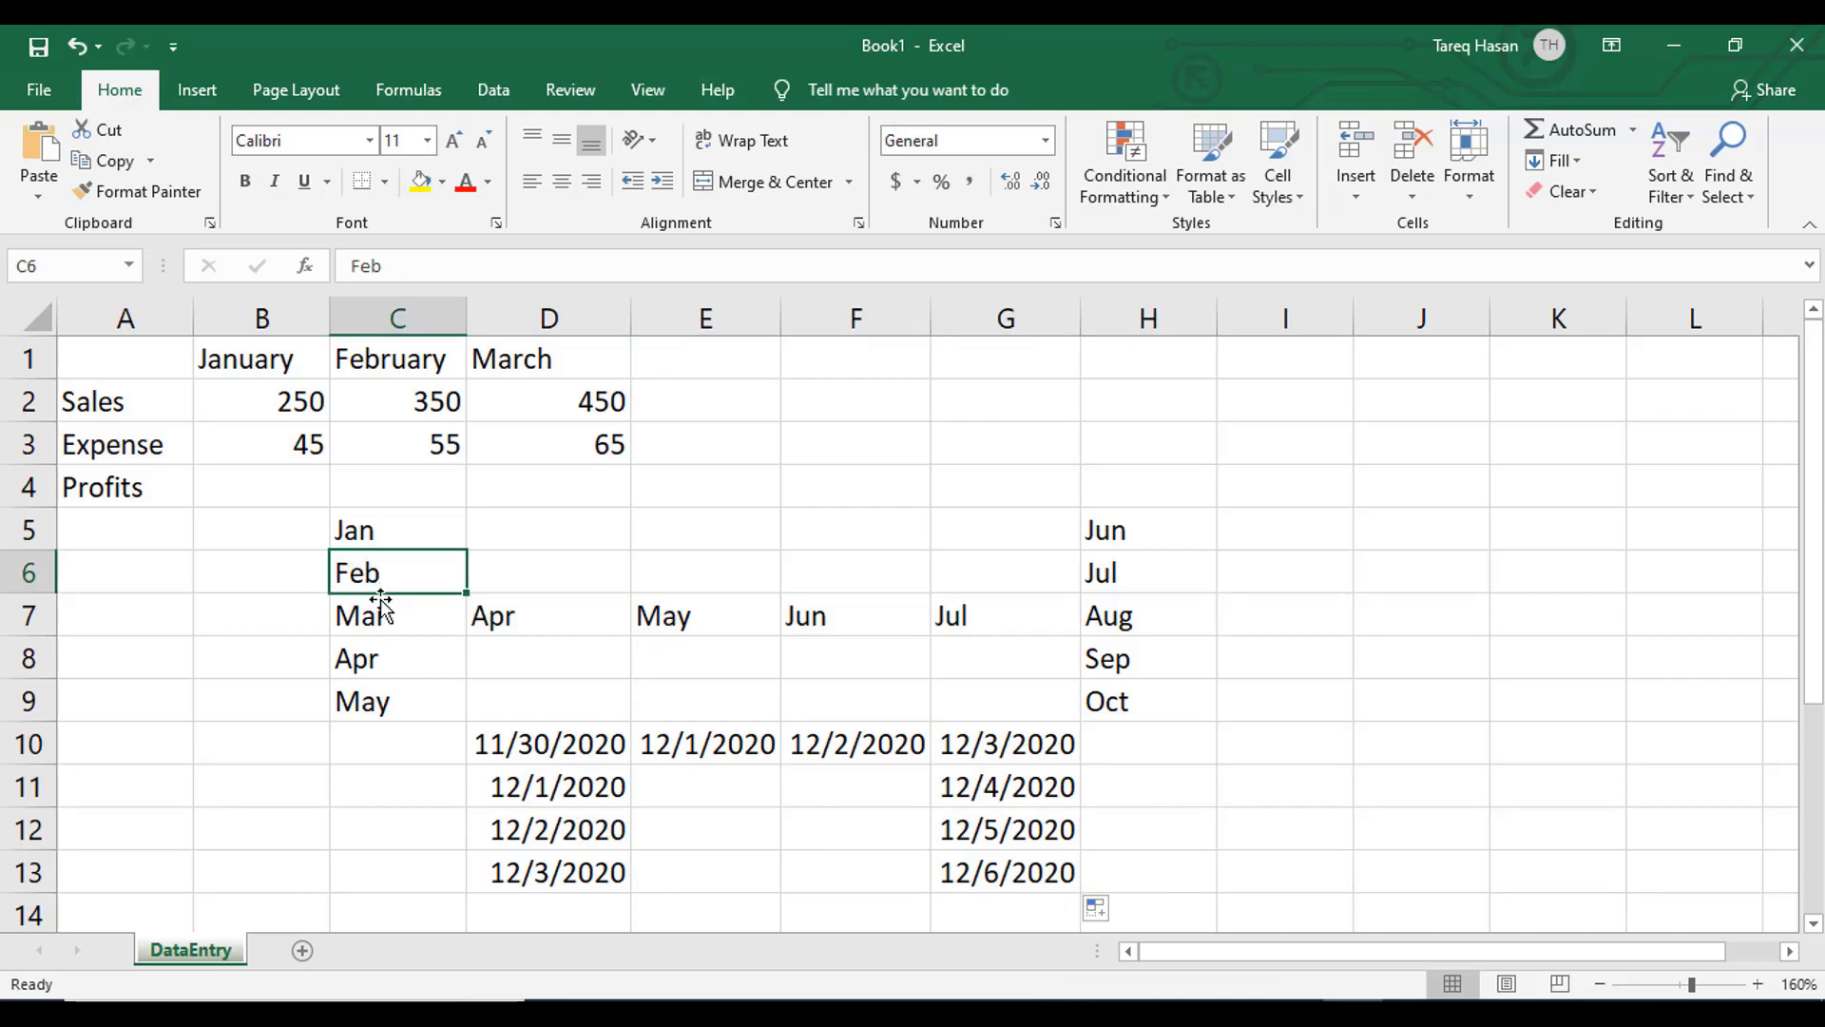
{"action": "left_click", "coordinate": [561, 775]}
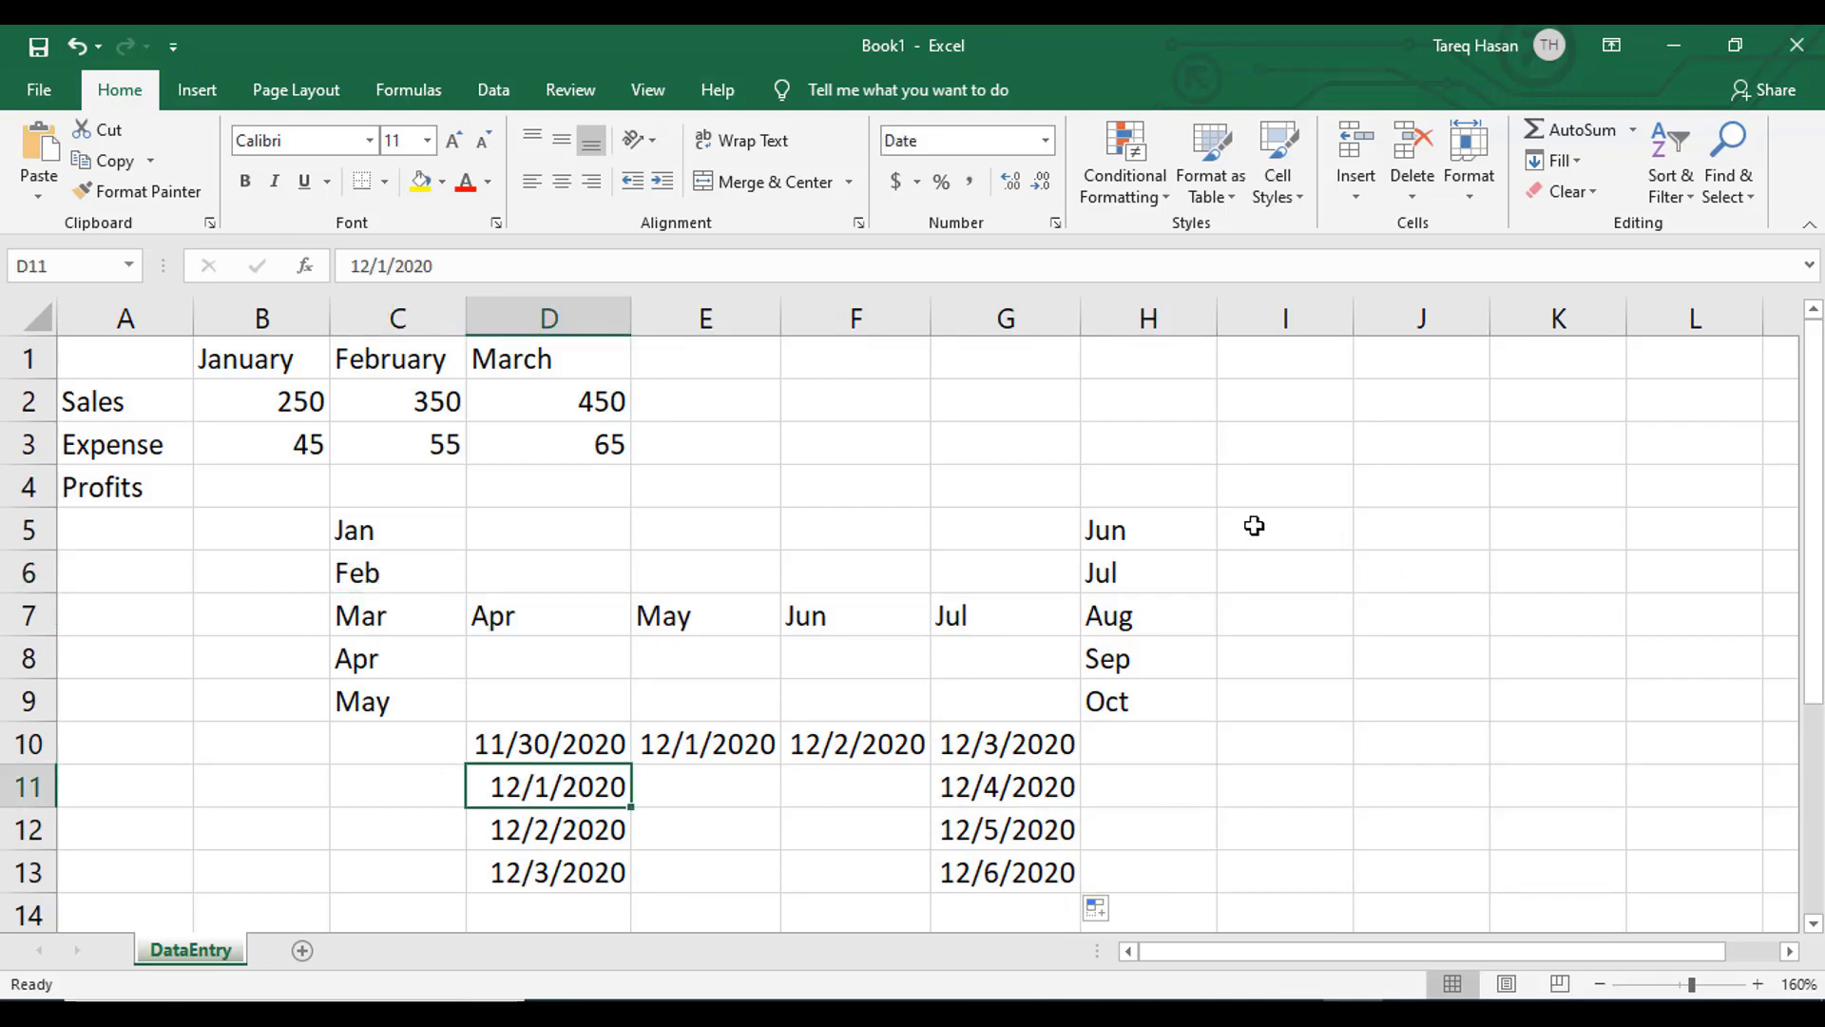
Enter the weekday Sun in cell I6 and extend the series down to Thu in I10.
{"action": "left_click", "coordinate": [1319, 564]}
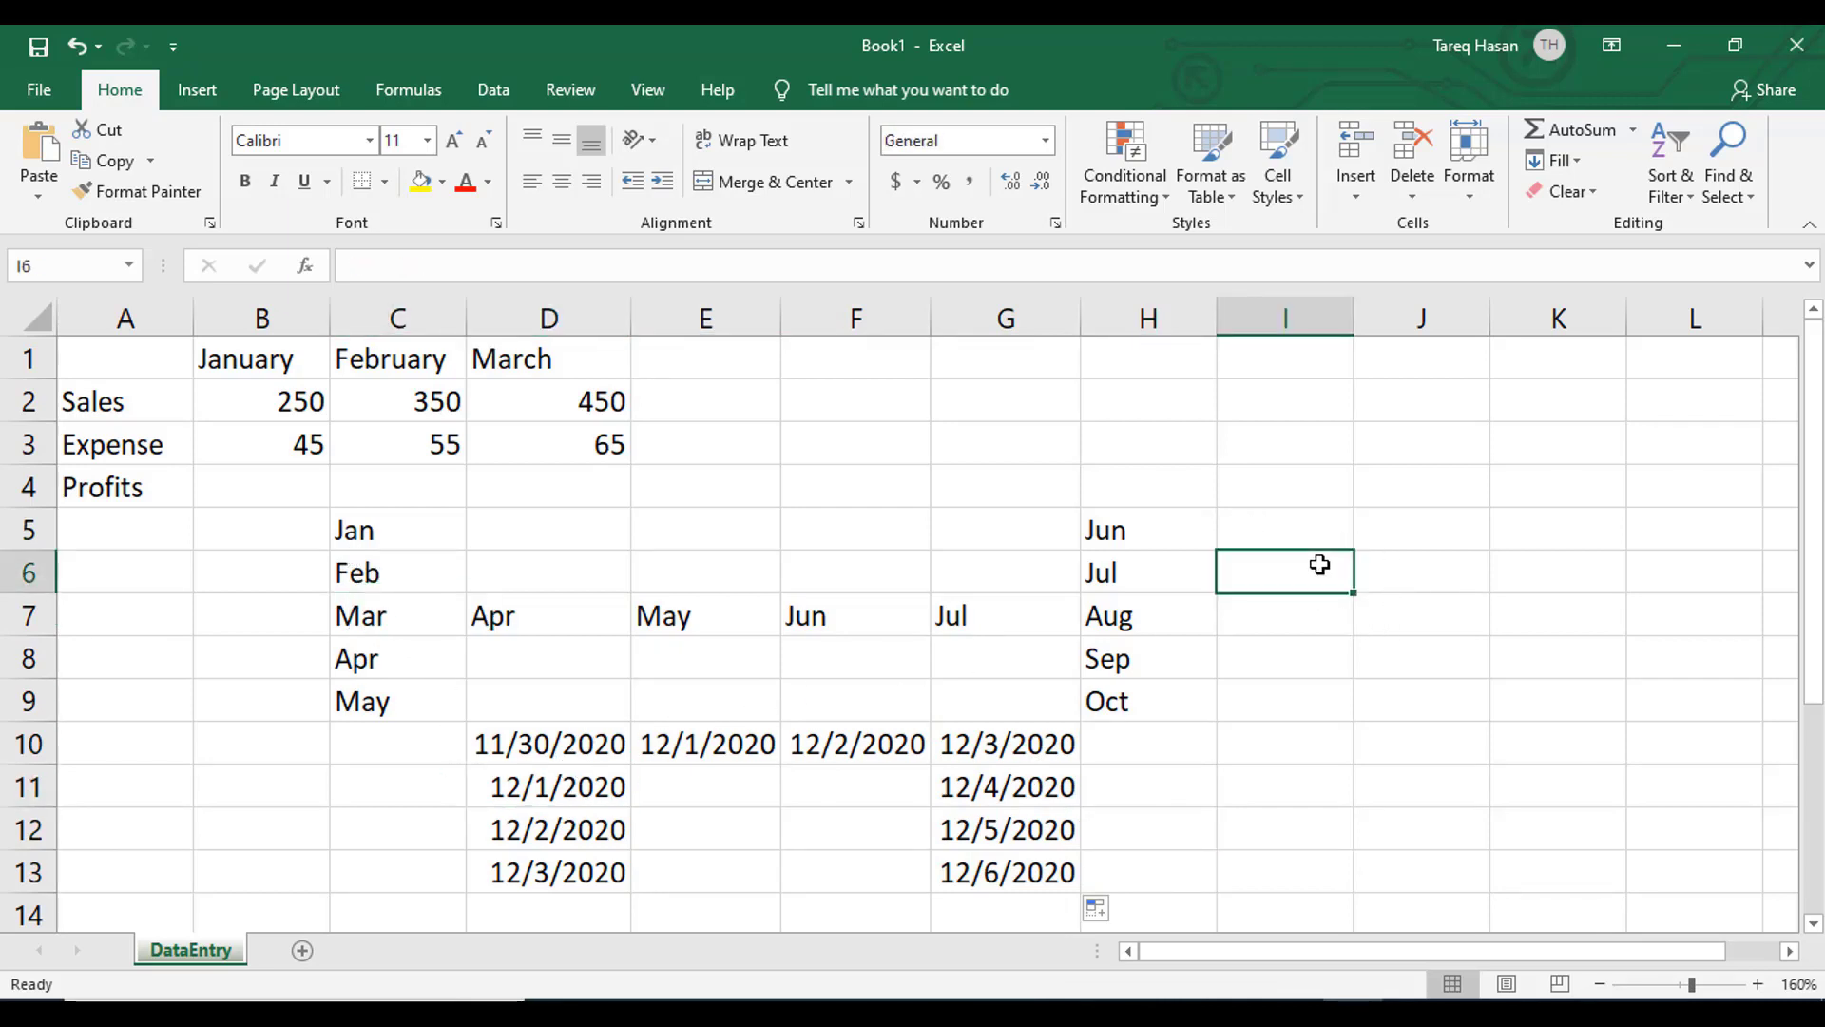
{"action": "type", "text": "Sun"}
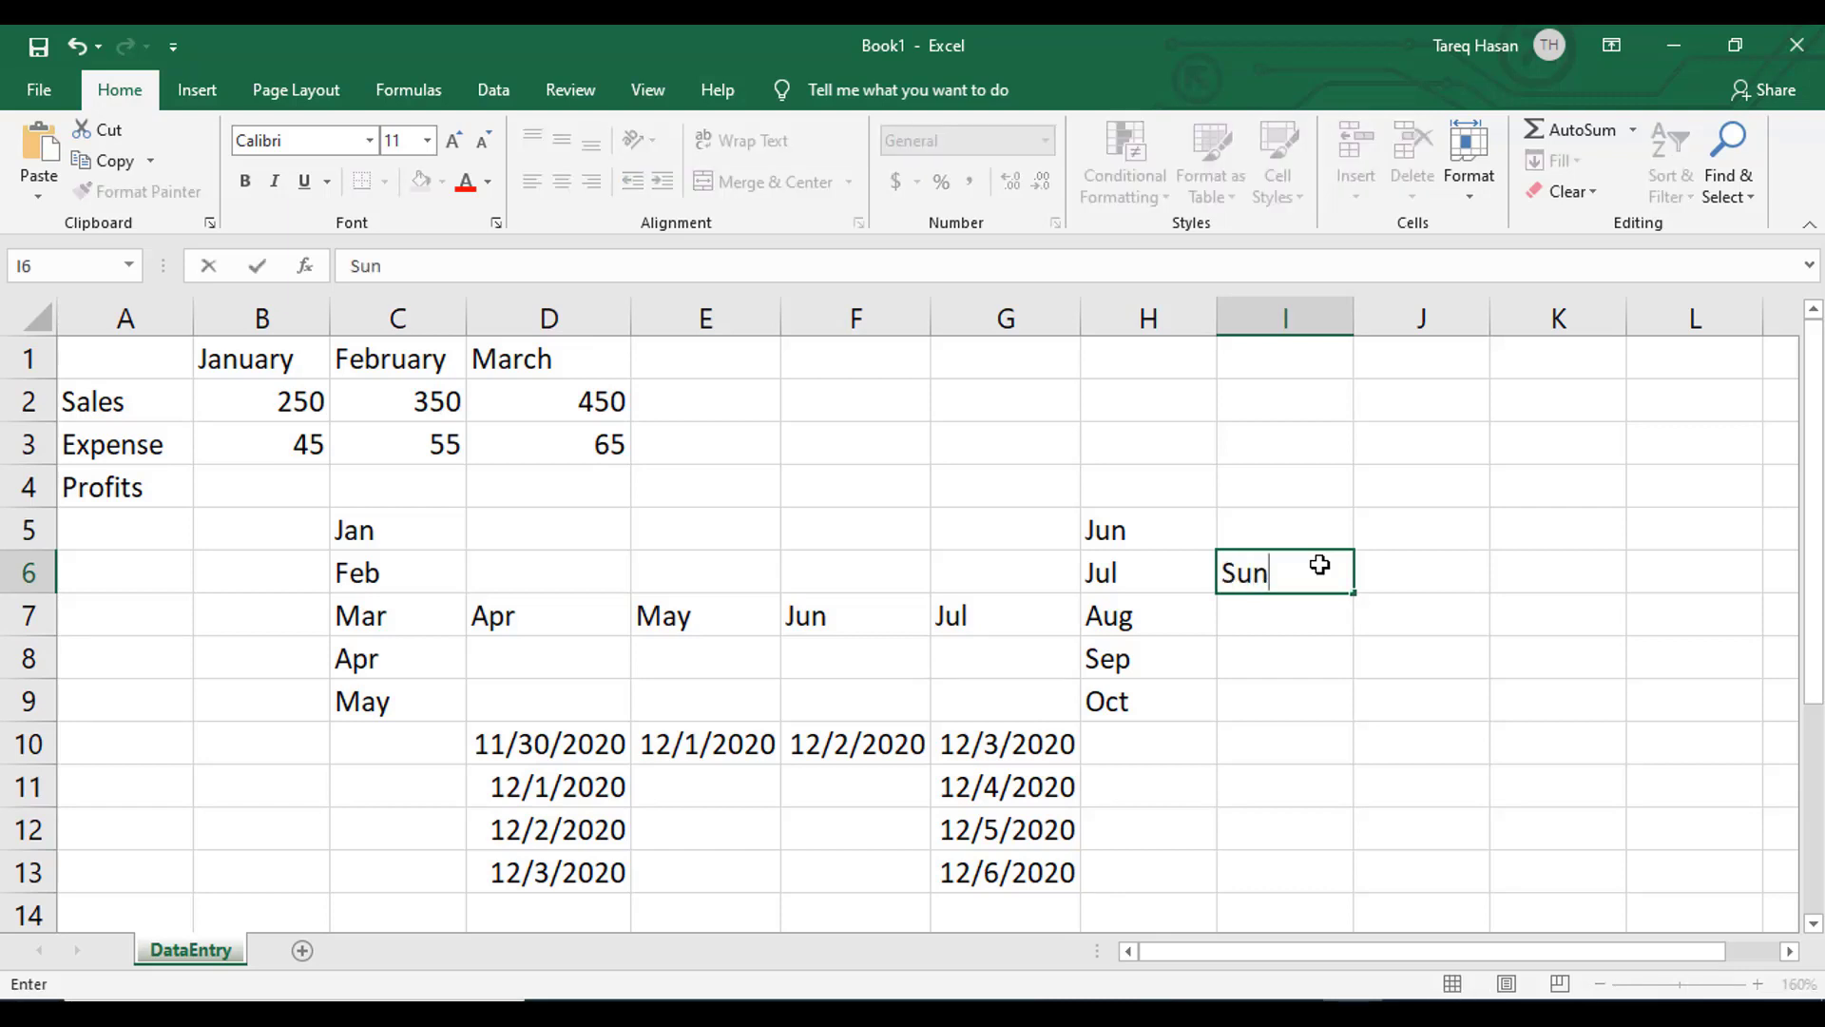
{"action": "key", "text": "Return"}
{"action": "left_click", "coordinate": [1289, 570]}
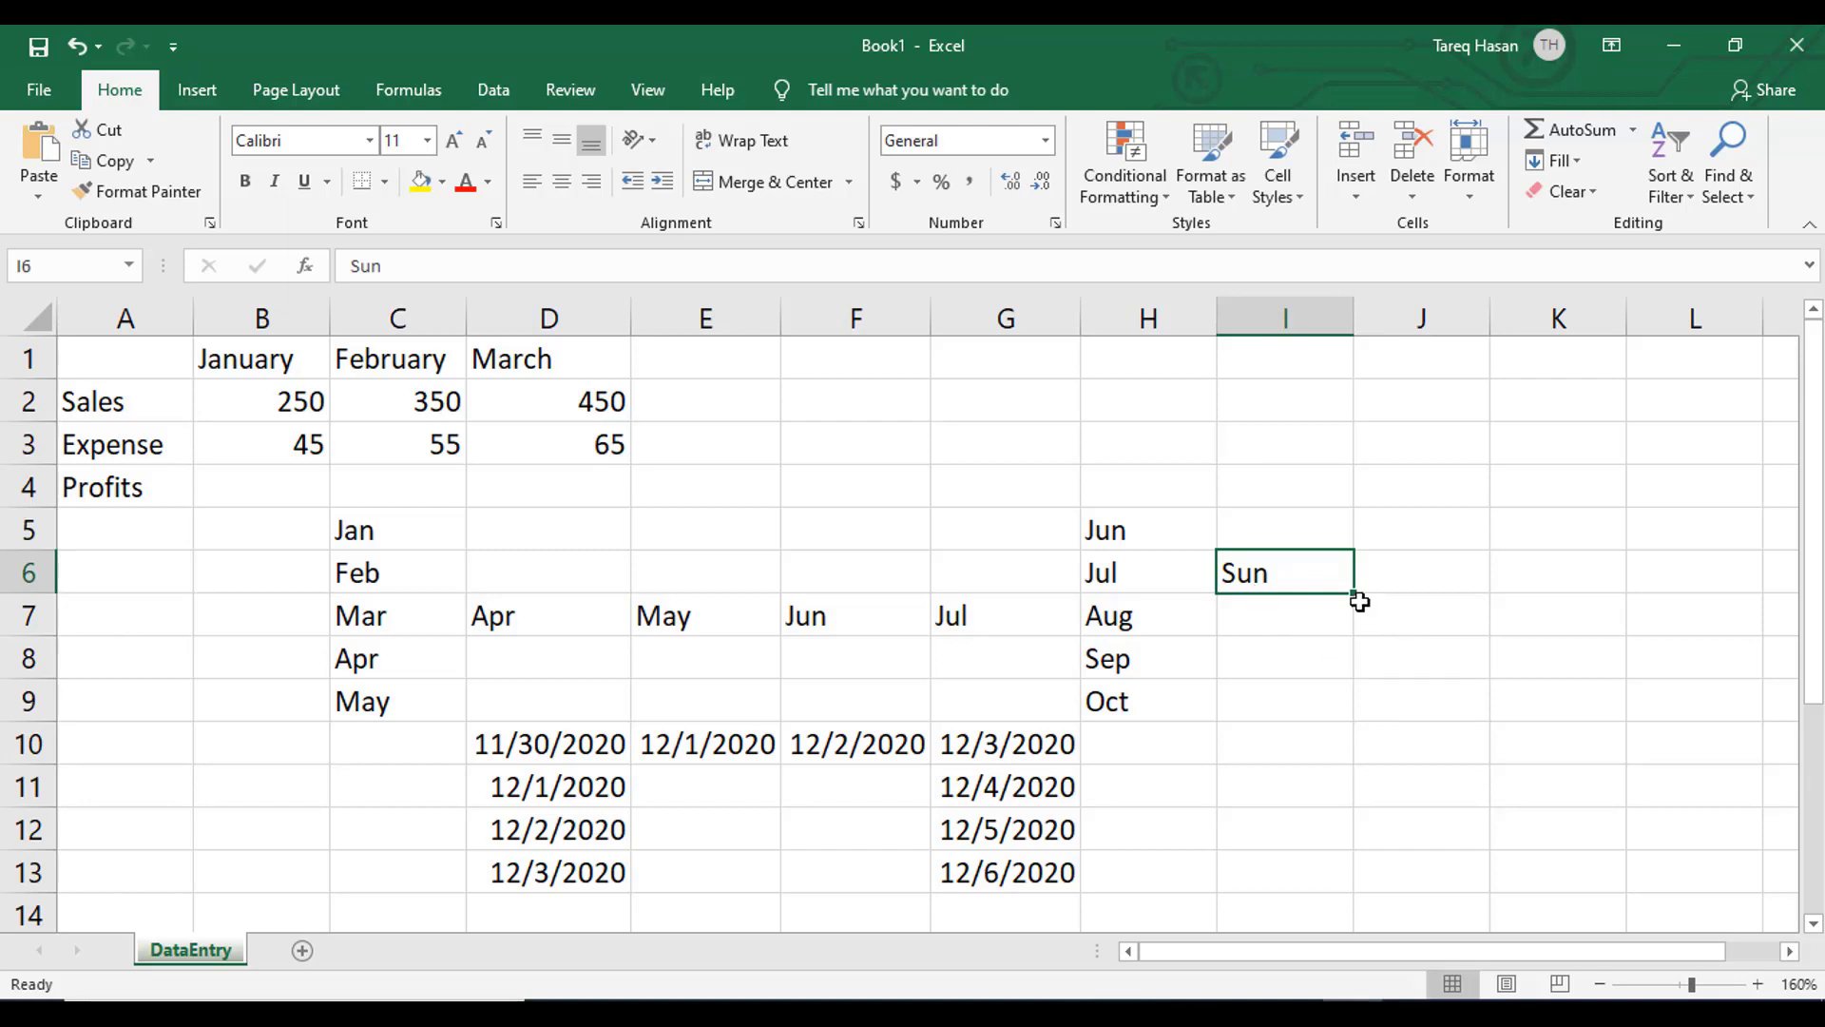
{"action": "left_click_drag", "start_coordinate": [1358, 595], "coordinate": [1347, 760]}
{"action": "left_click_drag", "start_coordinate": [1347, 762], "coordinate": [1347, 762]}
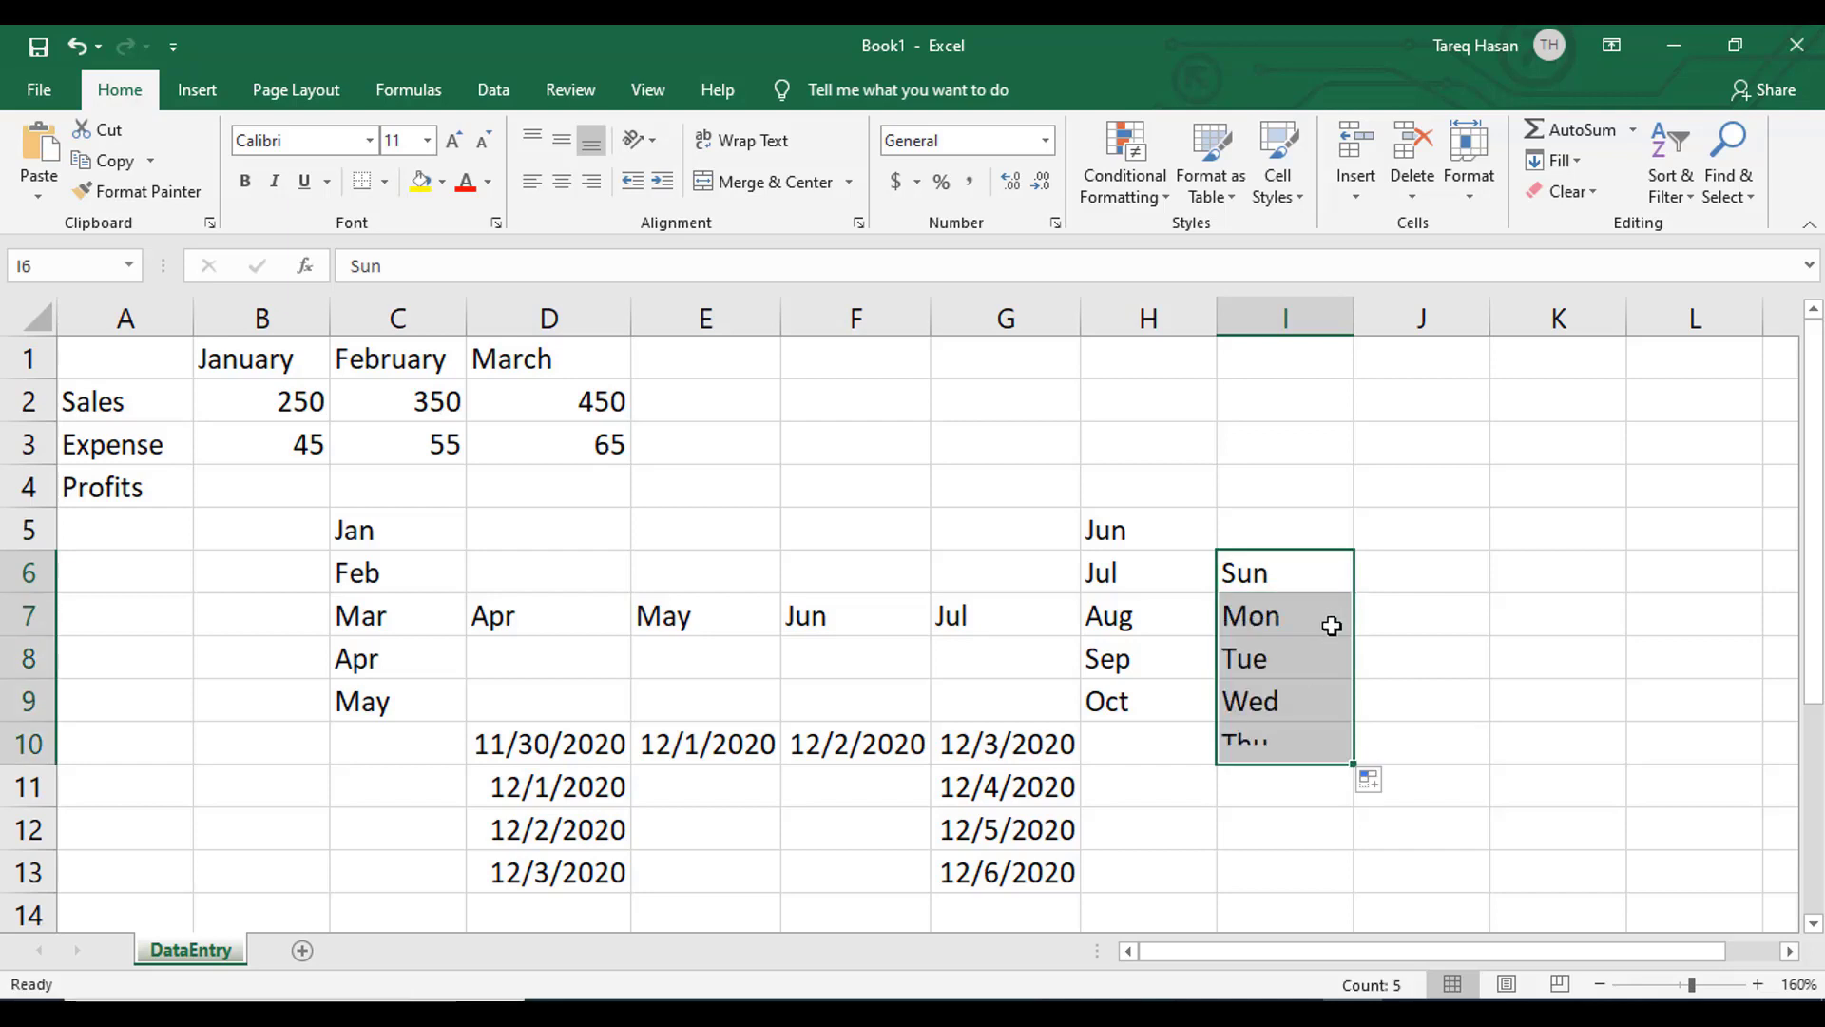
{"action": "left_click", "coordinate": [1487, 719]}
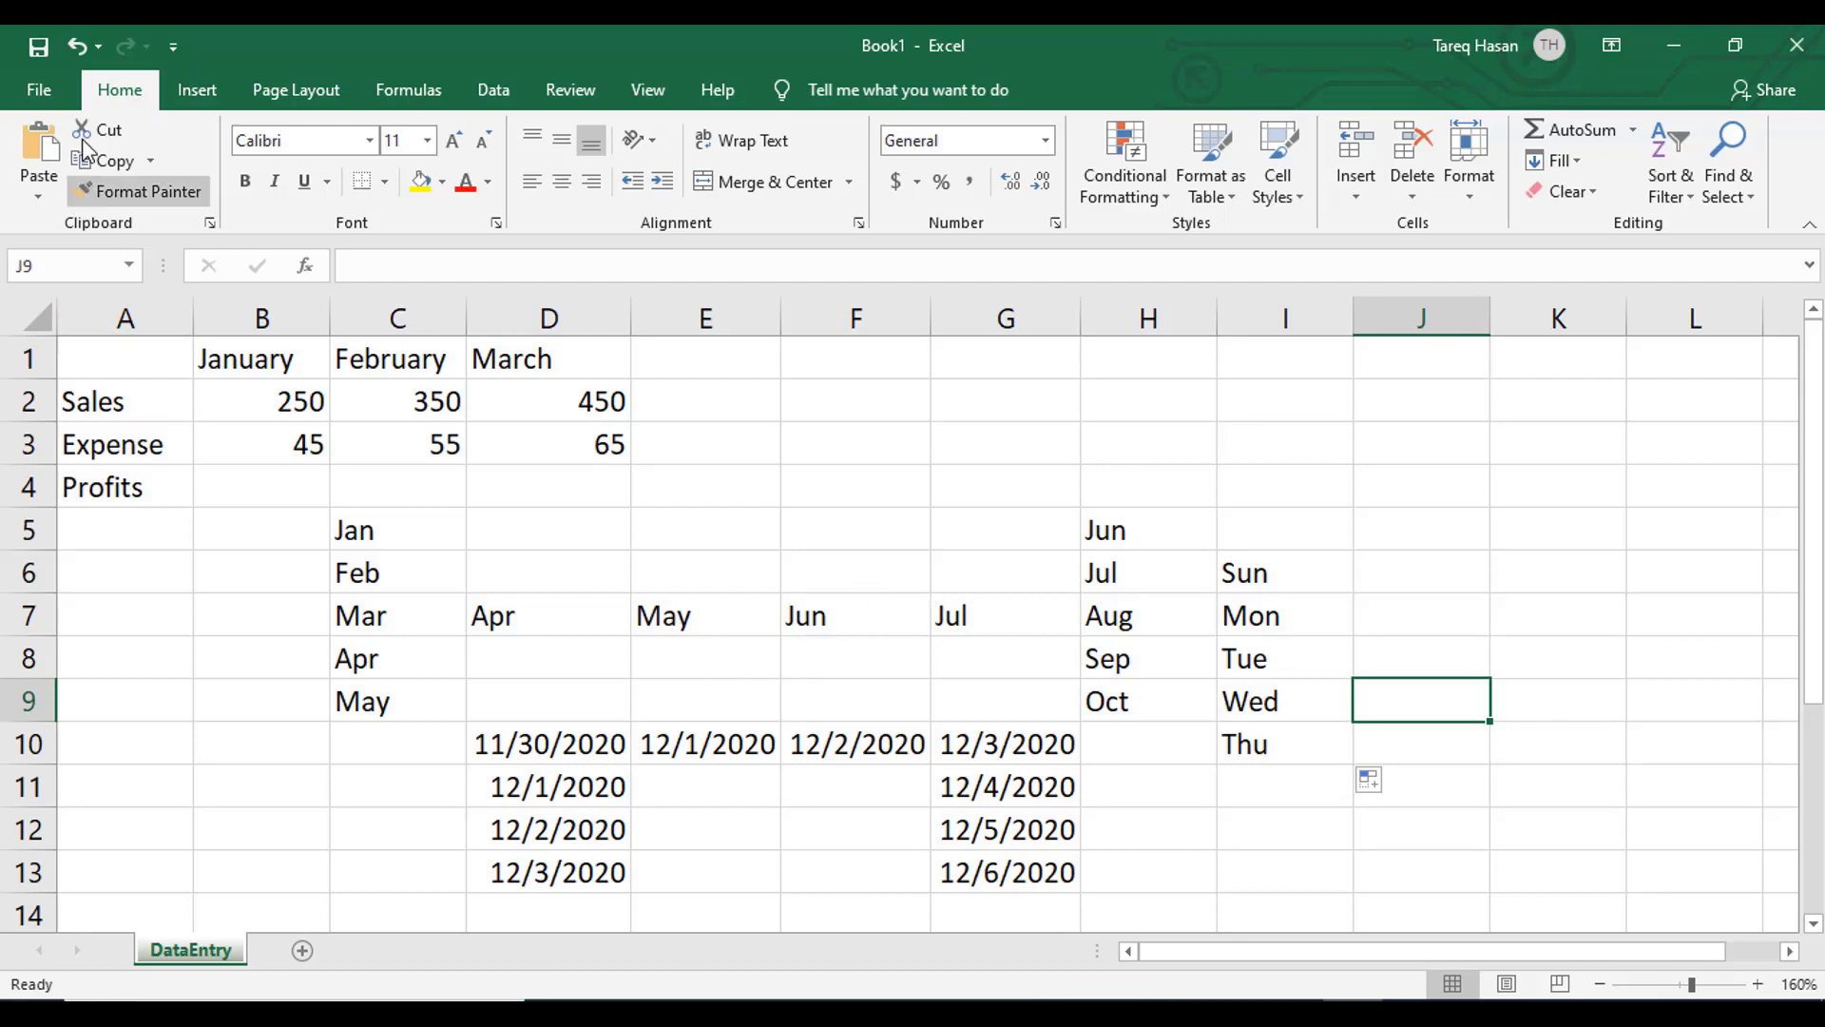
Set the workbook's save location to the Desktop and name the file Tutorial 02.
{"action": "left_click", "coordinate": [38, 88]}
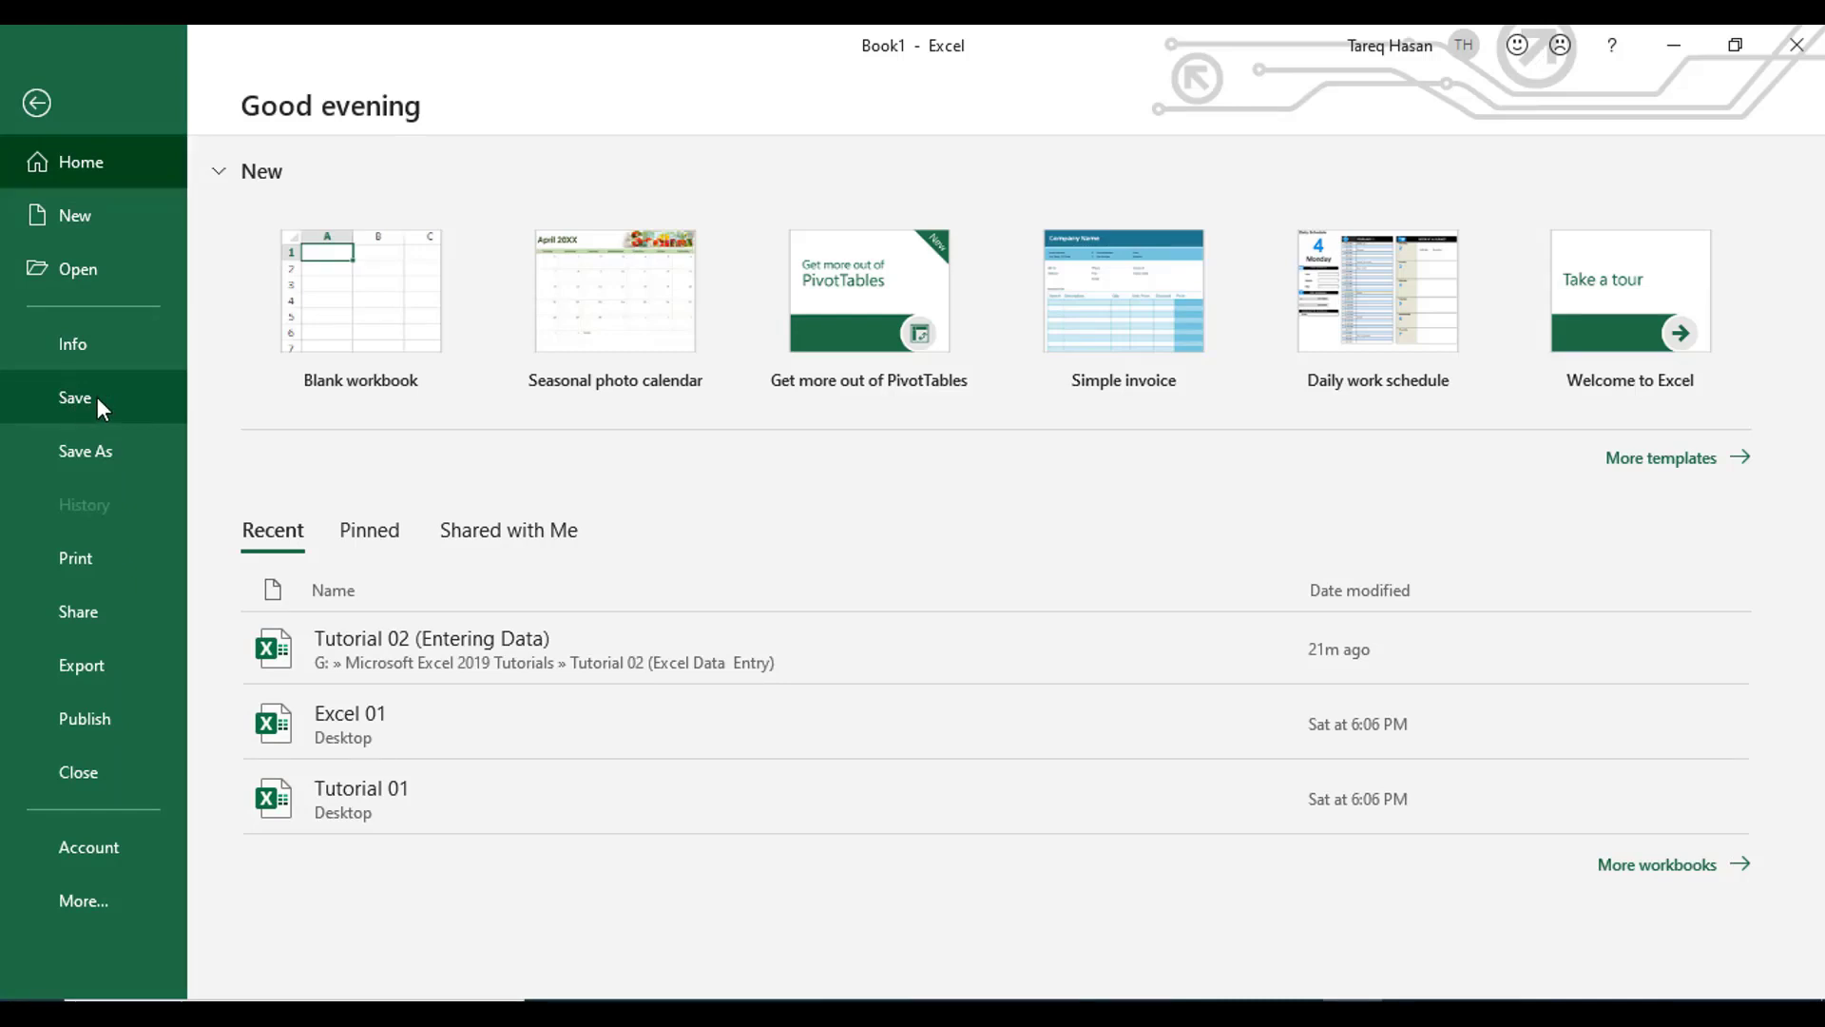
{"action": "left_click", "coordinate": [96, 396]}
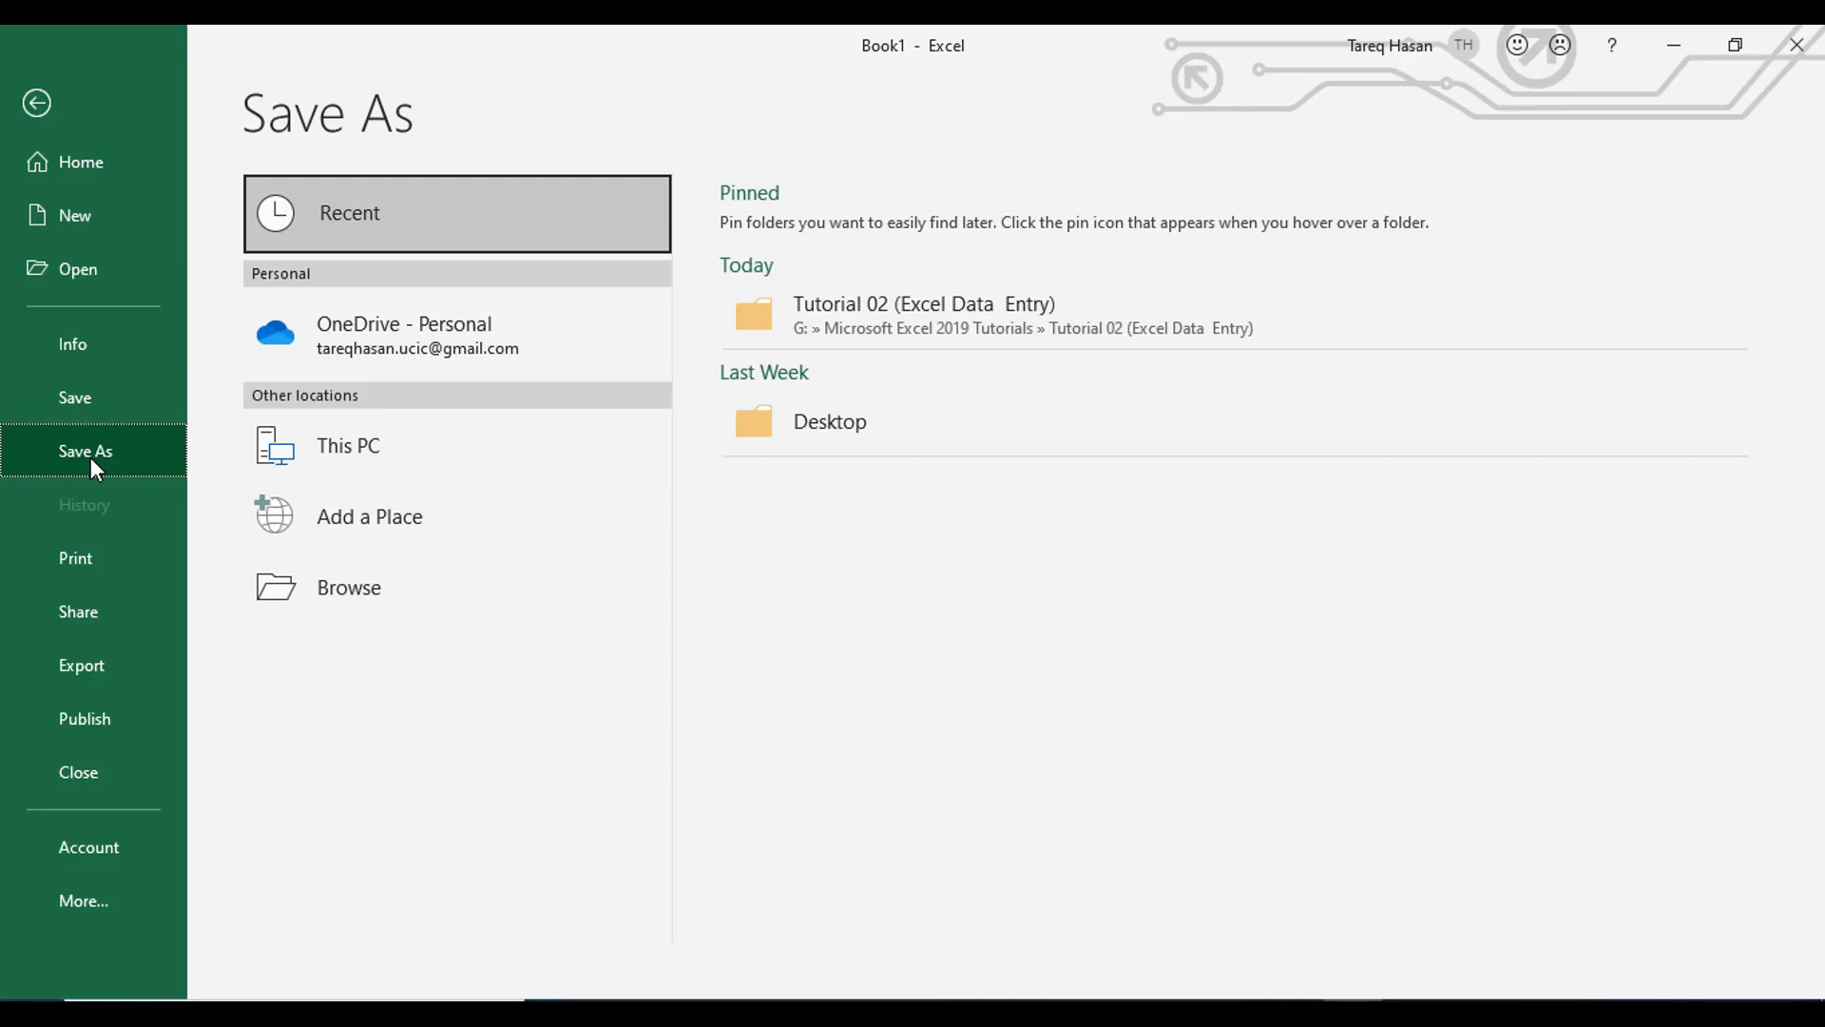
{"action": "left_click", "coordinate": [344, 598]}
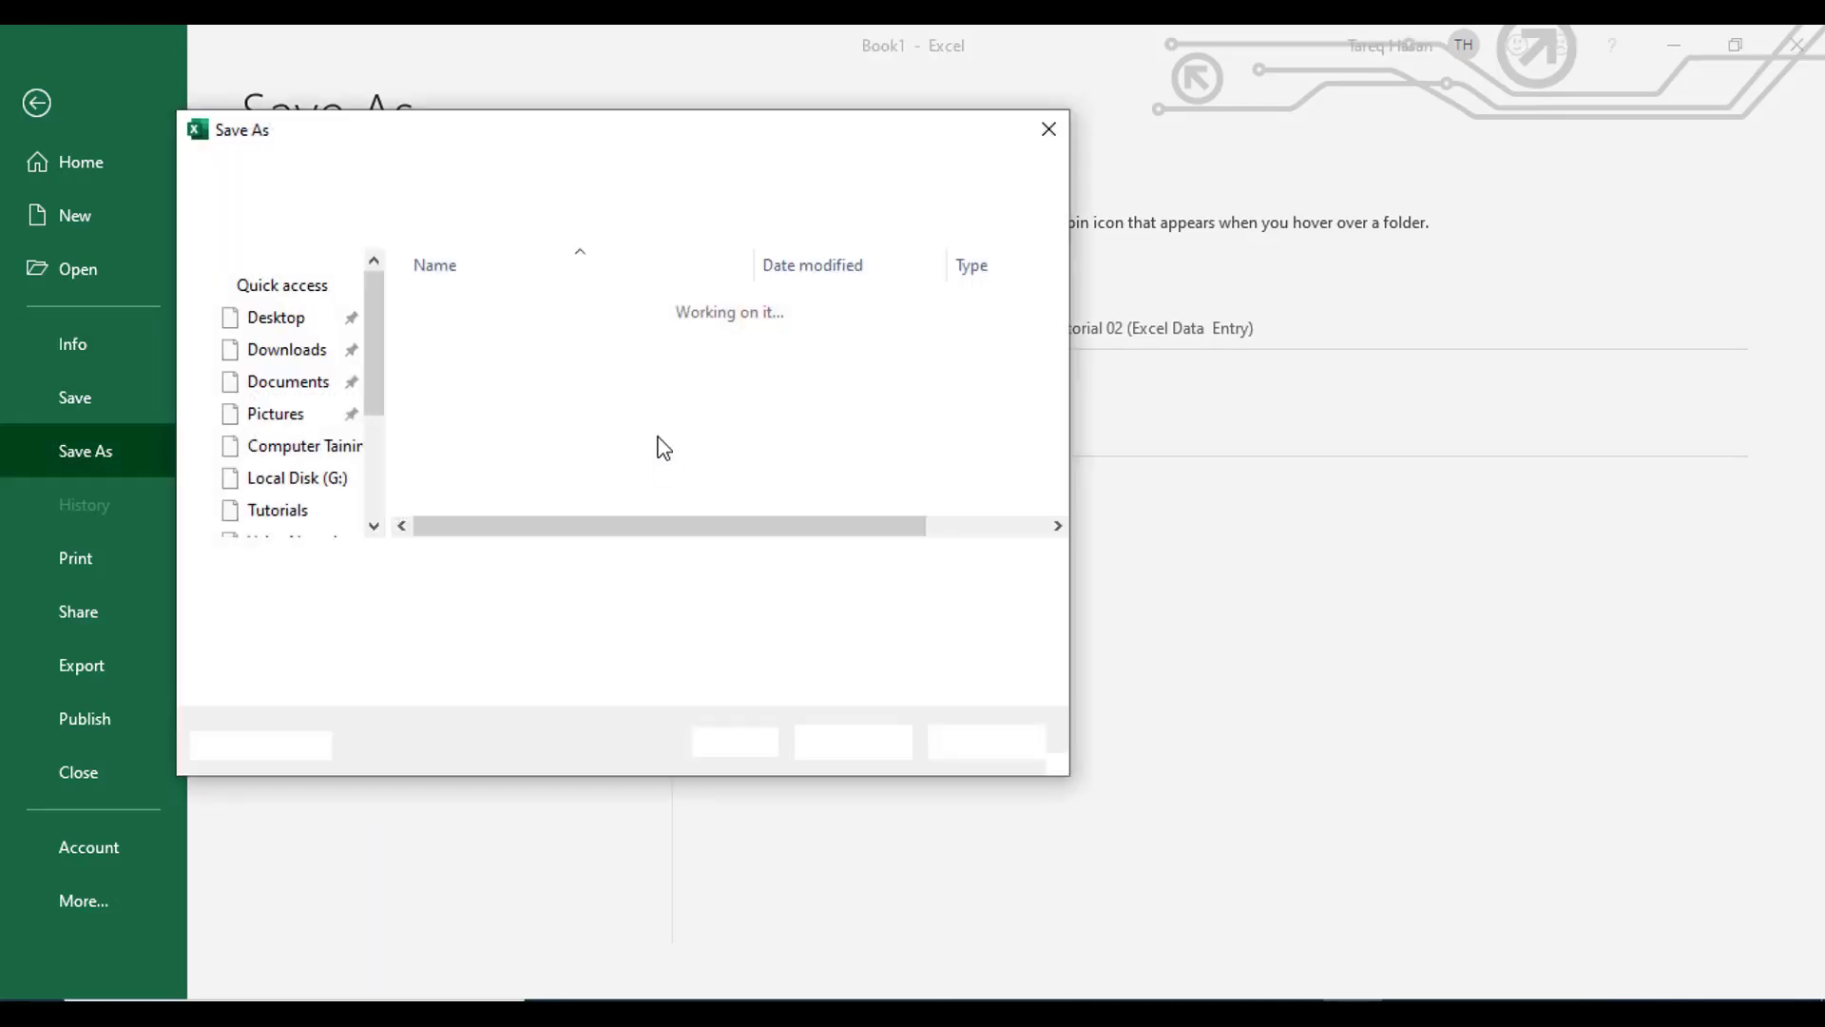
{"action": "left_click_drag", "start_coordinate": [705, 144], "coordinate": [888, 130]}
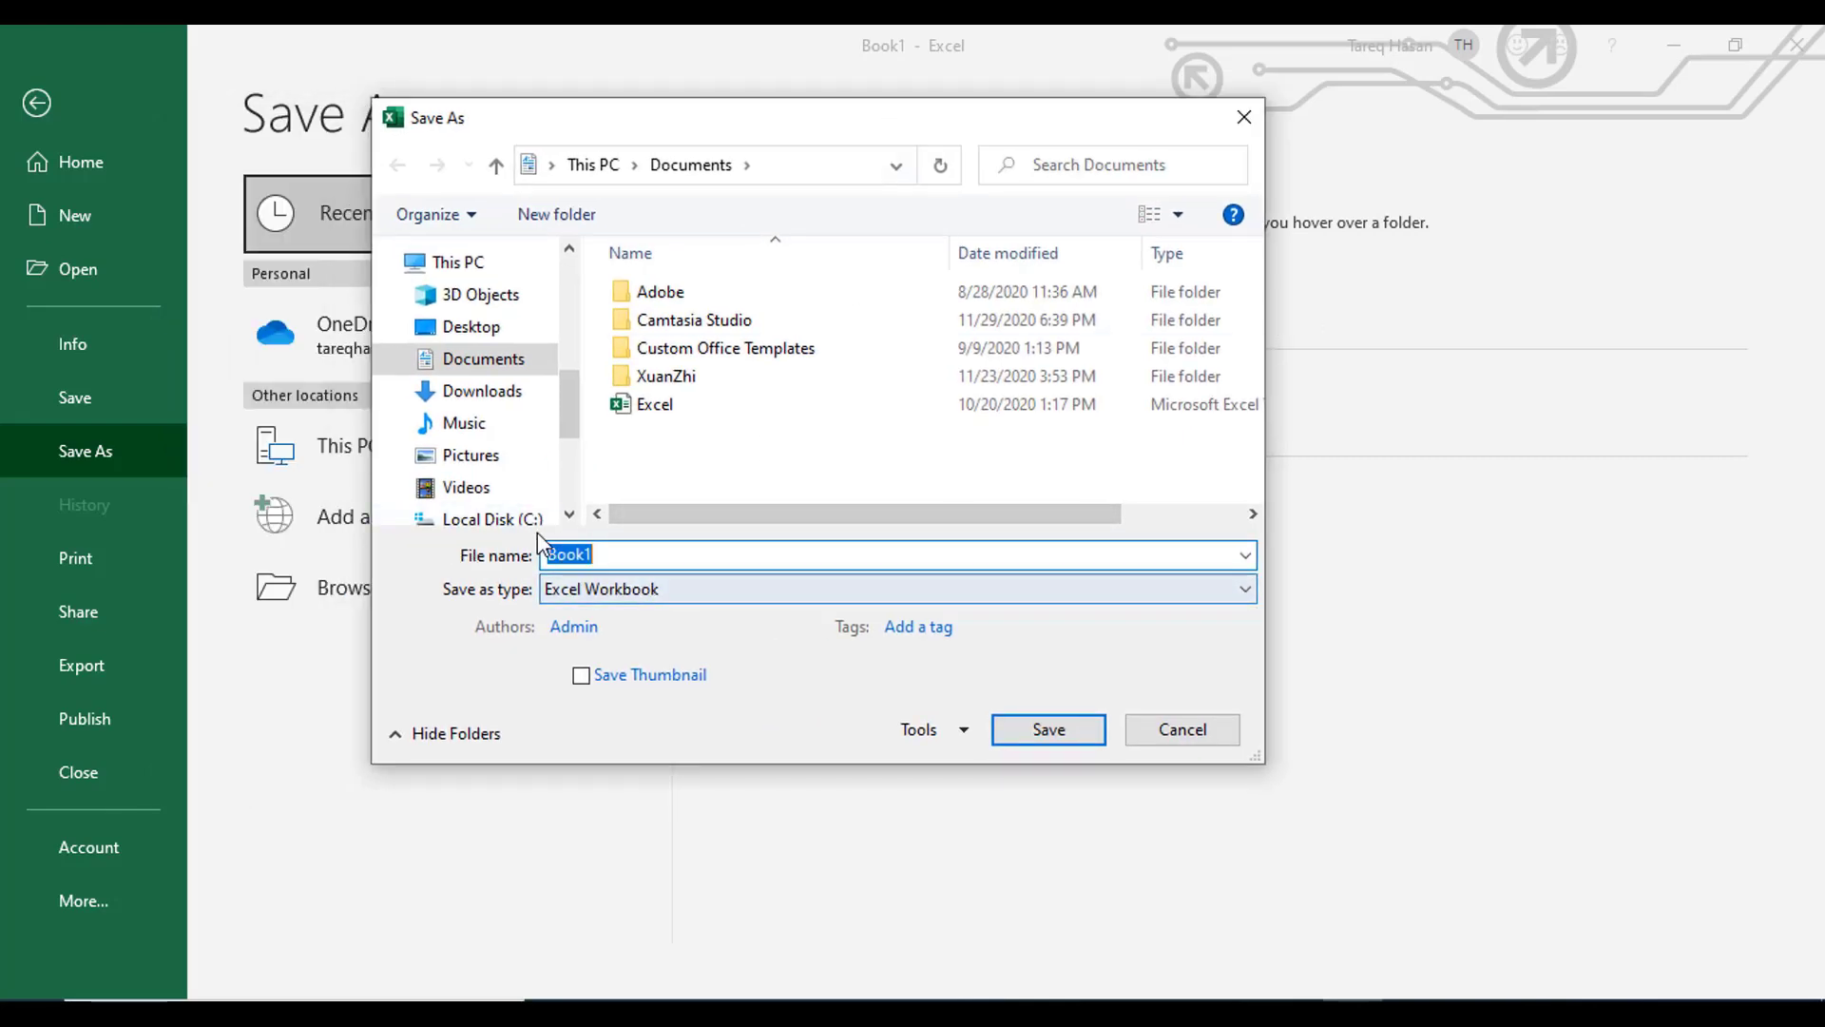
{"action": "scroll", "coordinate": [447, 428], "scroll_direction": "up", "scroll_amount": 8}
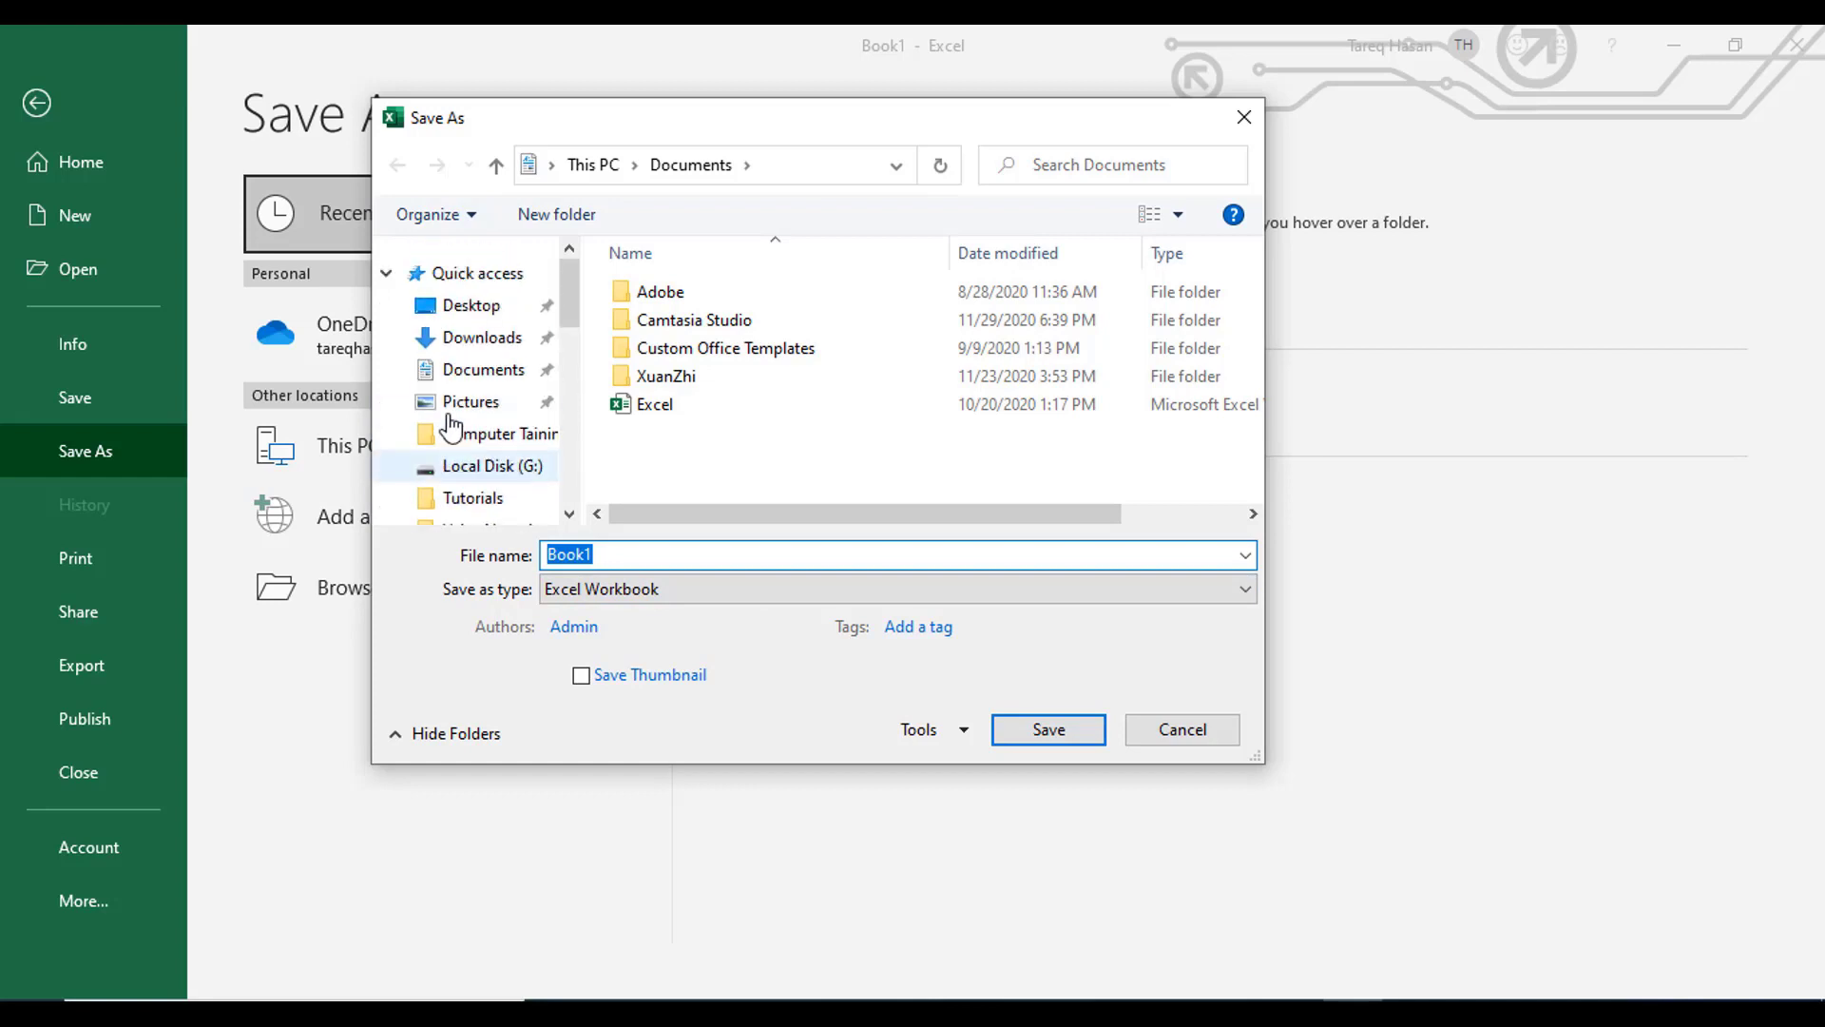
{"action": "left_click", "coordinate": [447, 306]}
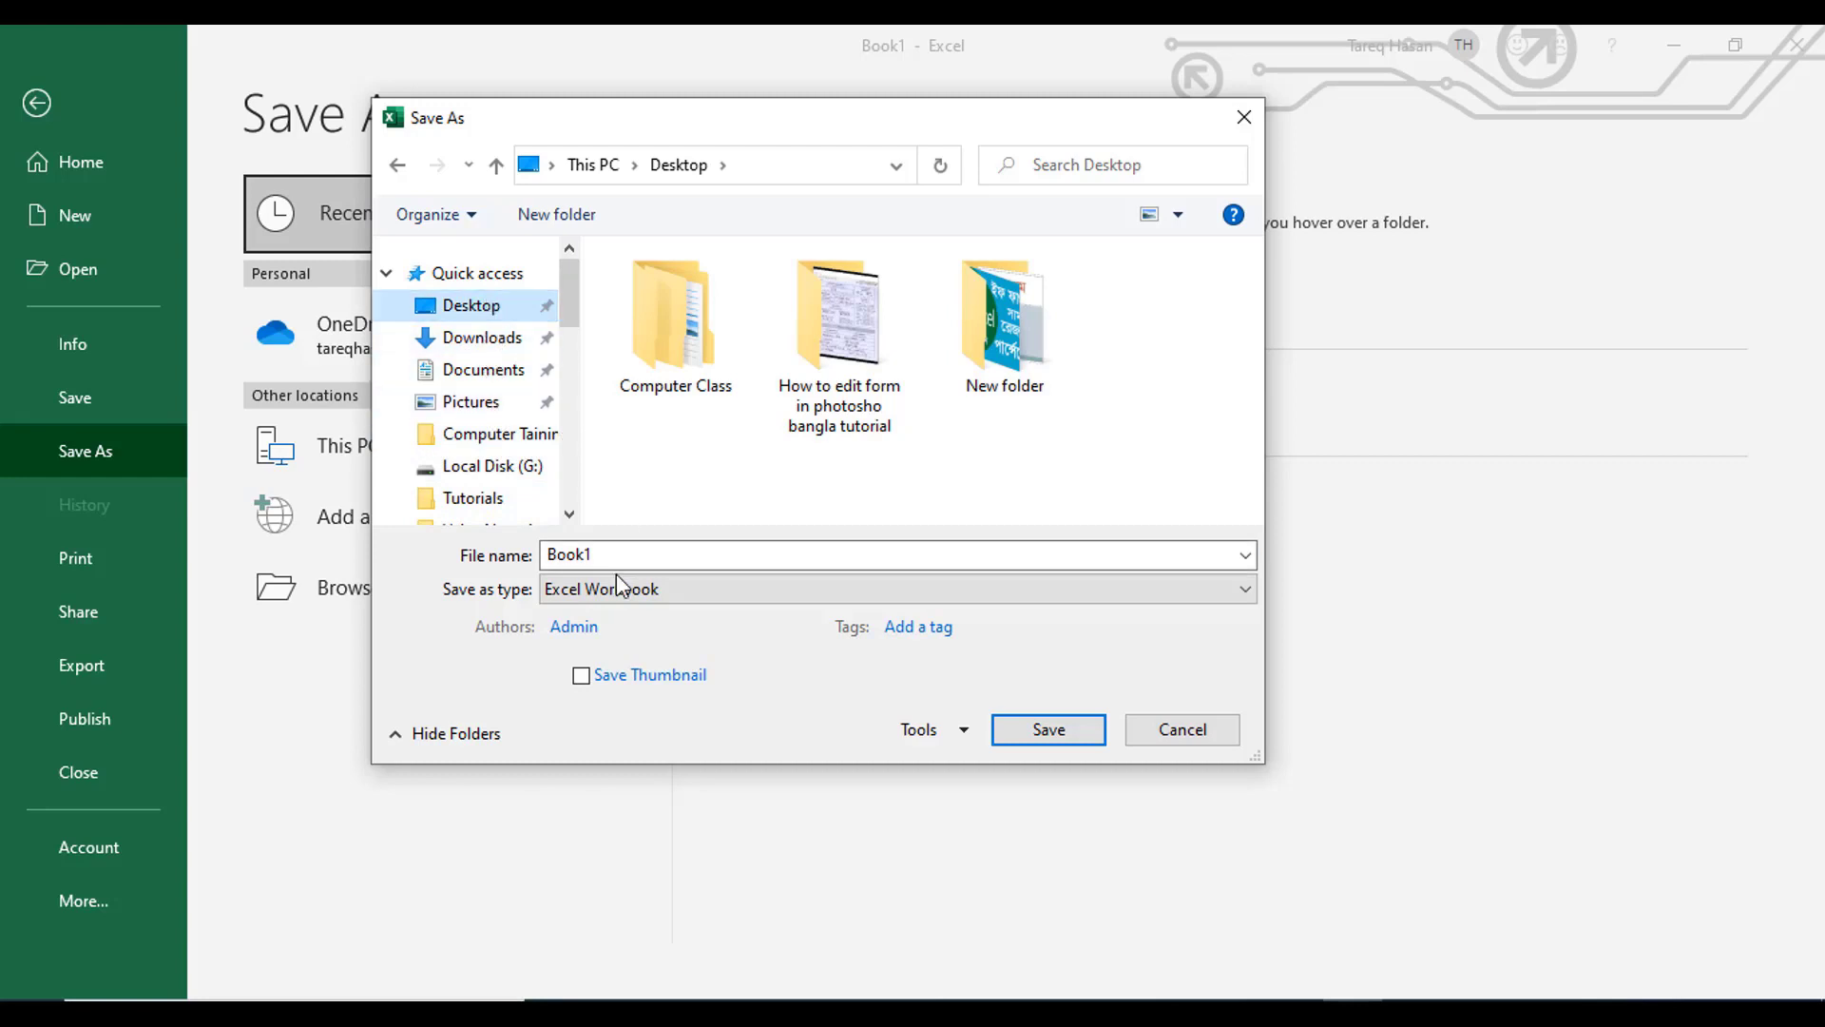
{"action": "left_click", "coordinate": [658, 552]}
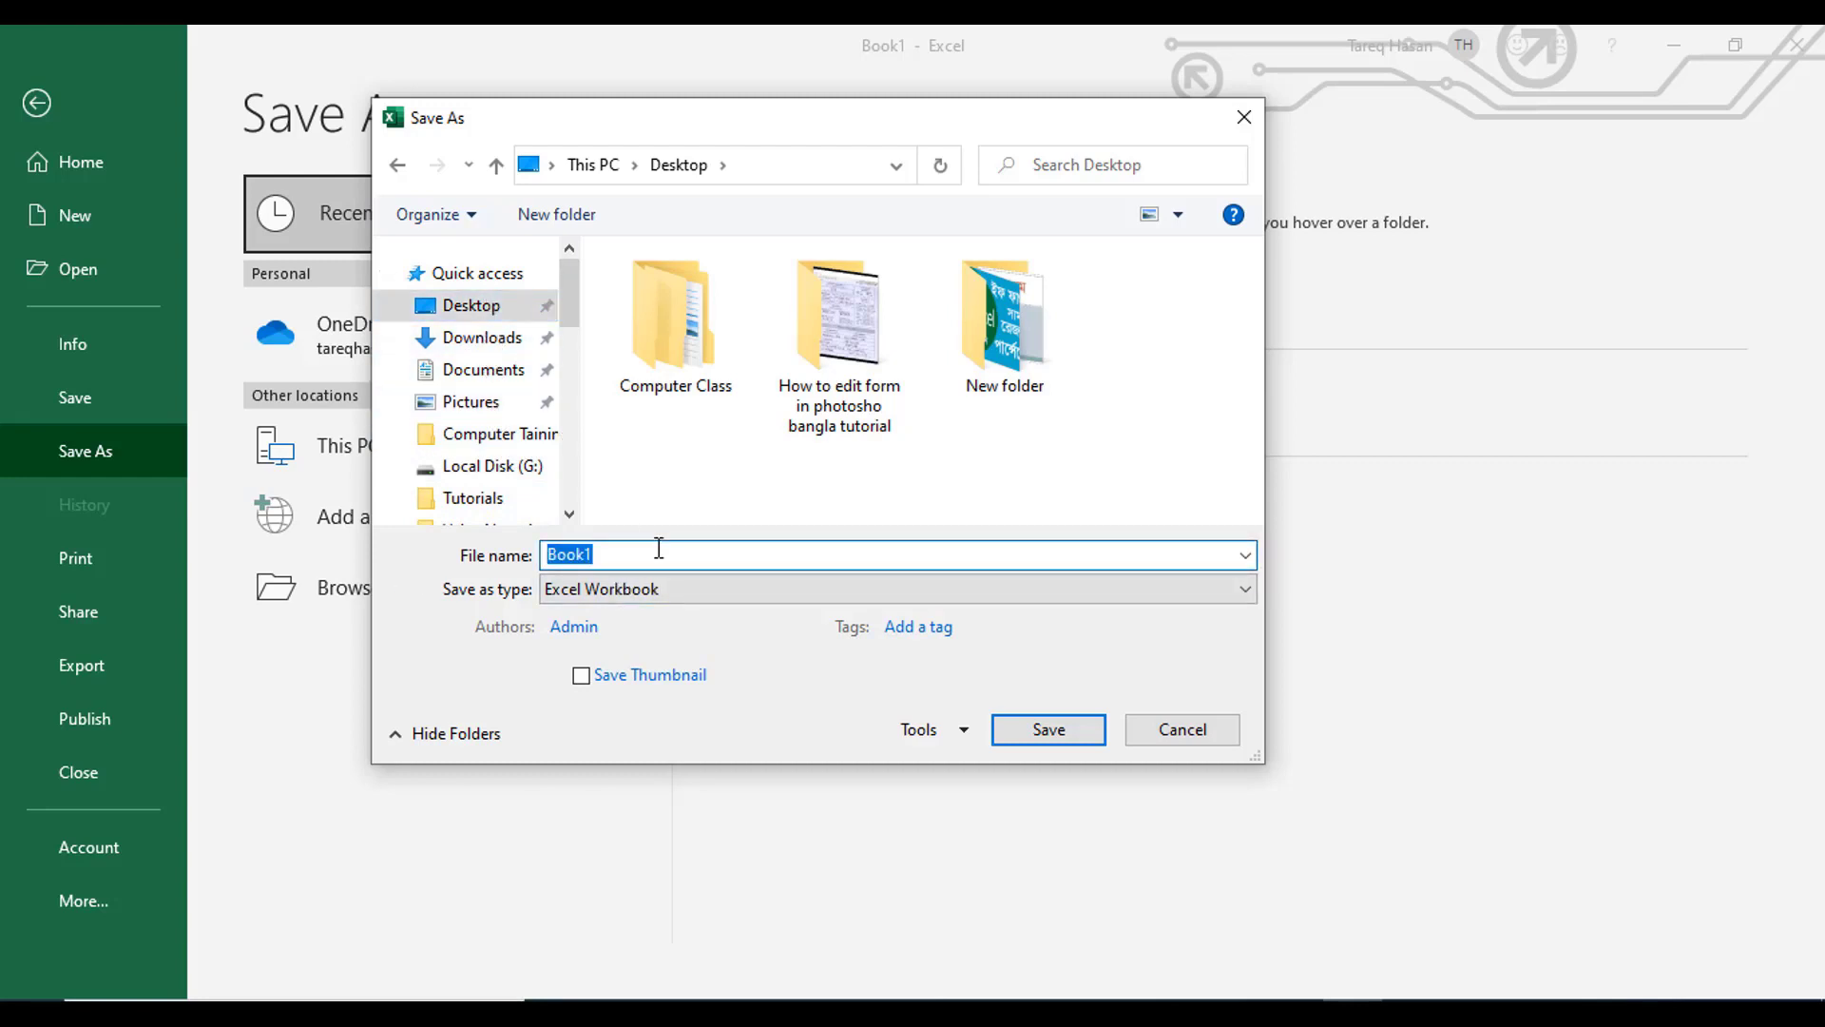
{"action": "type", "text": "Tutorial 02"}
Try the Excel 97-2003 Template file type, set it back to Excel Workbook, and save the file on the Desktop.
{"action": "left_click", "coordinate": [734, 599]}
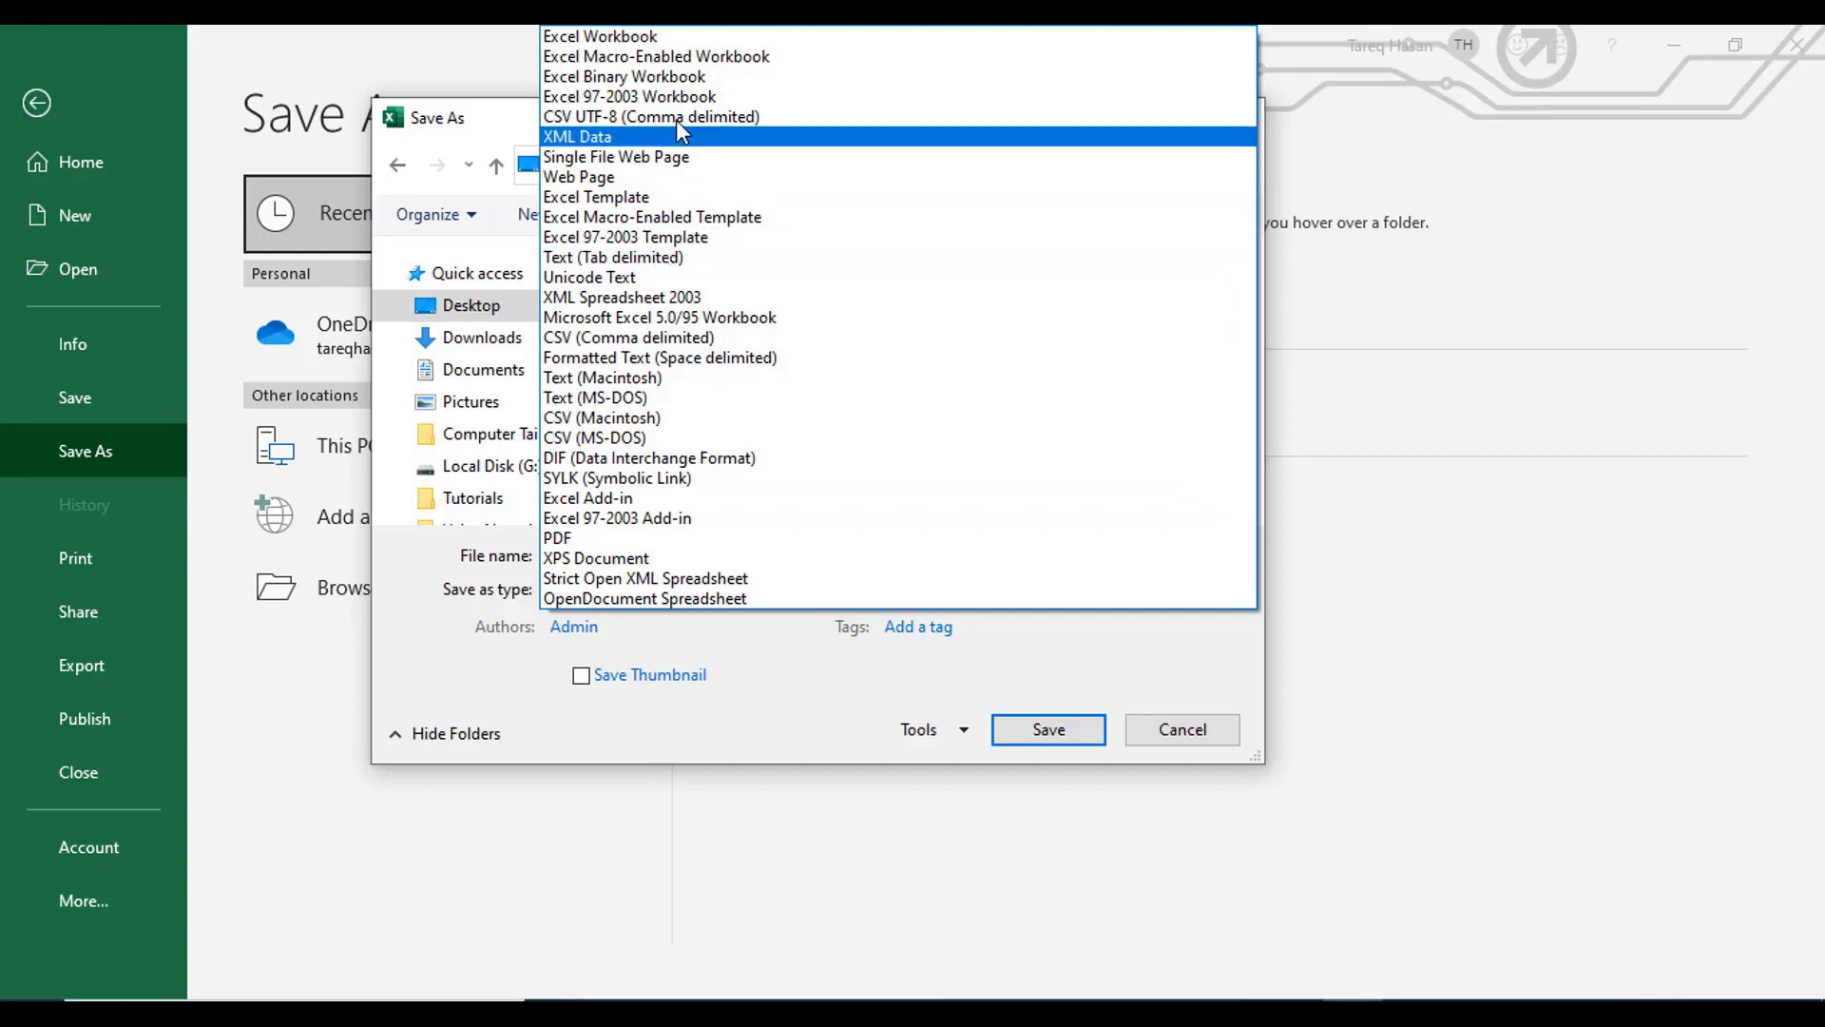
{"action": "left_click", "coordinate": [646, 243]}
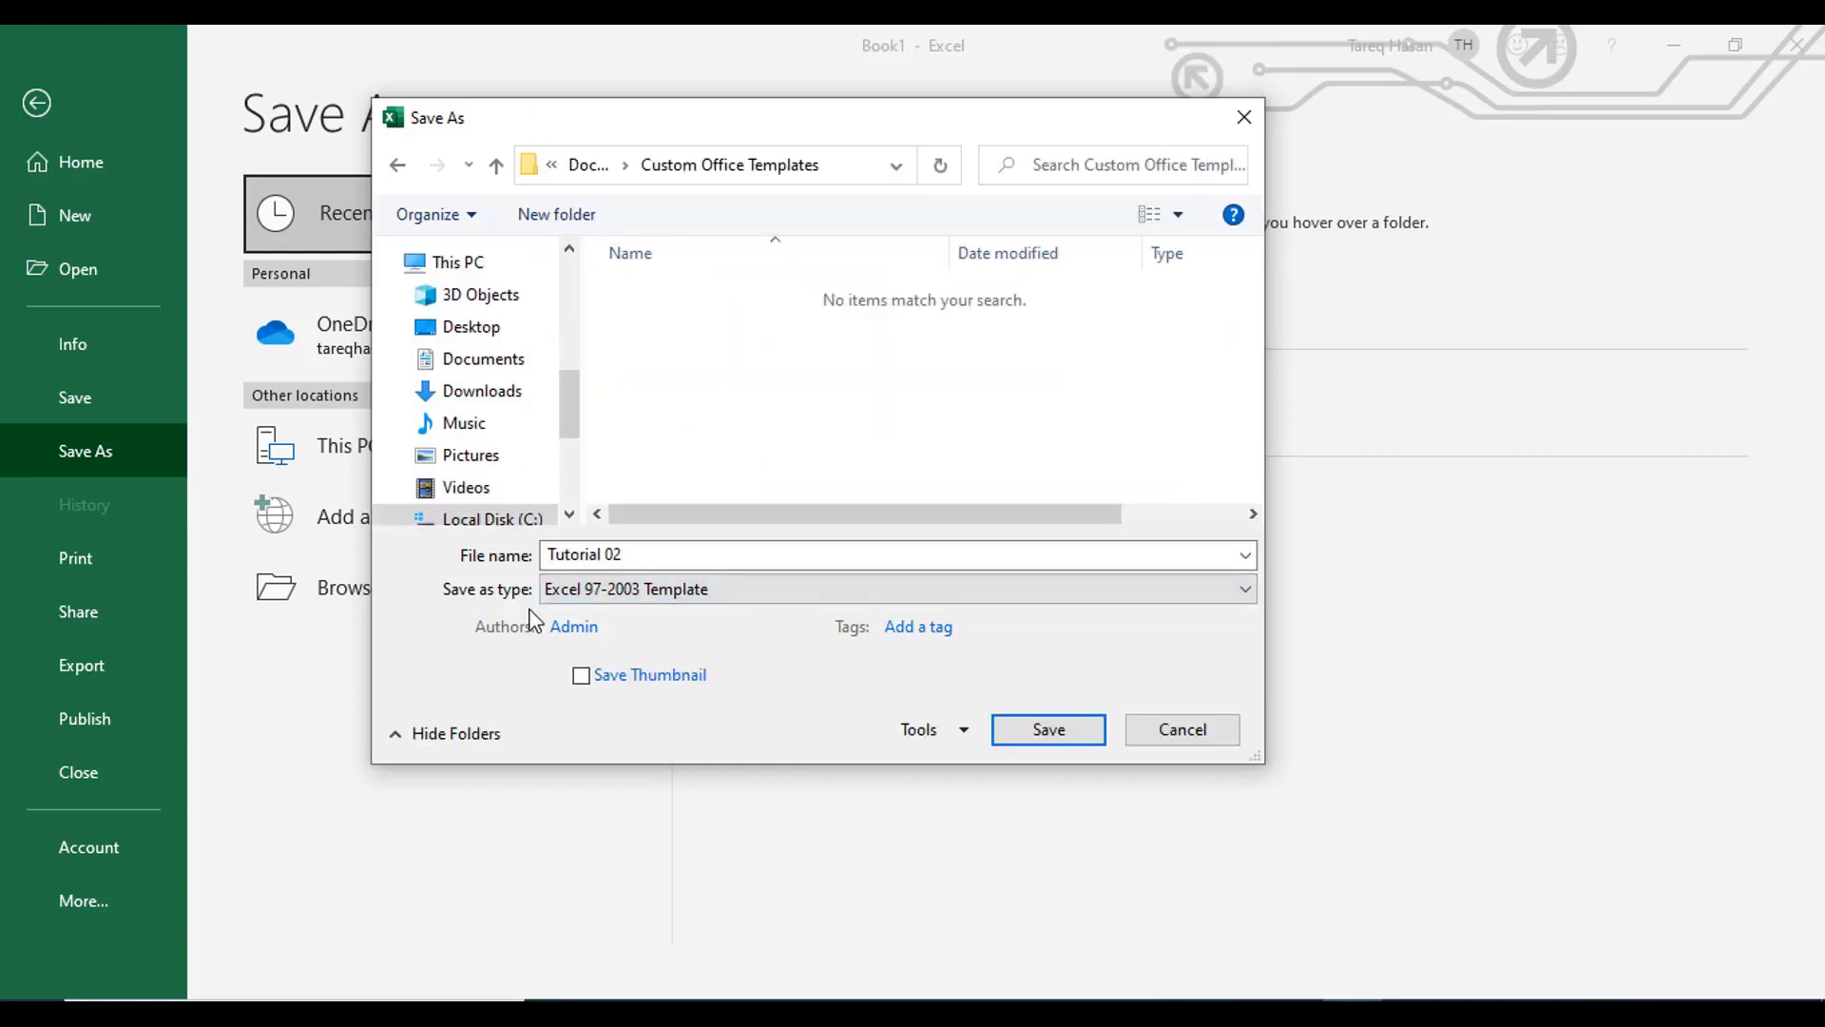
{"action": "left_click", "coordinate": [769, 605]}
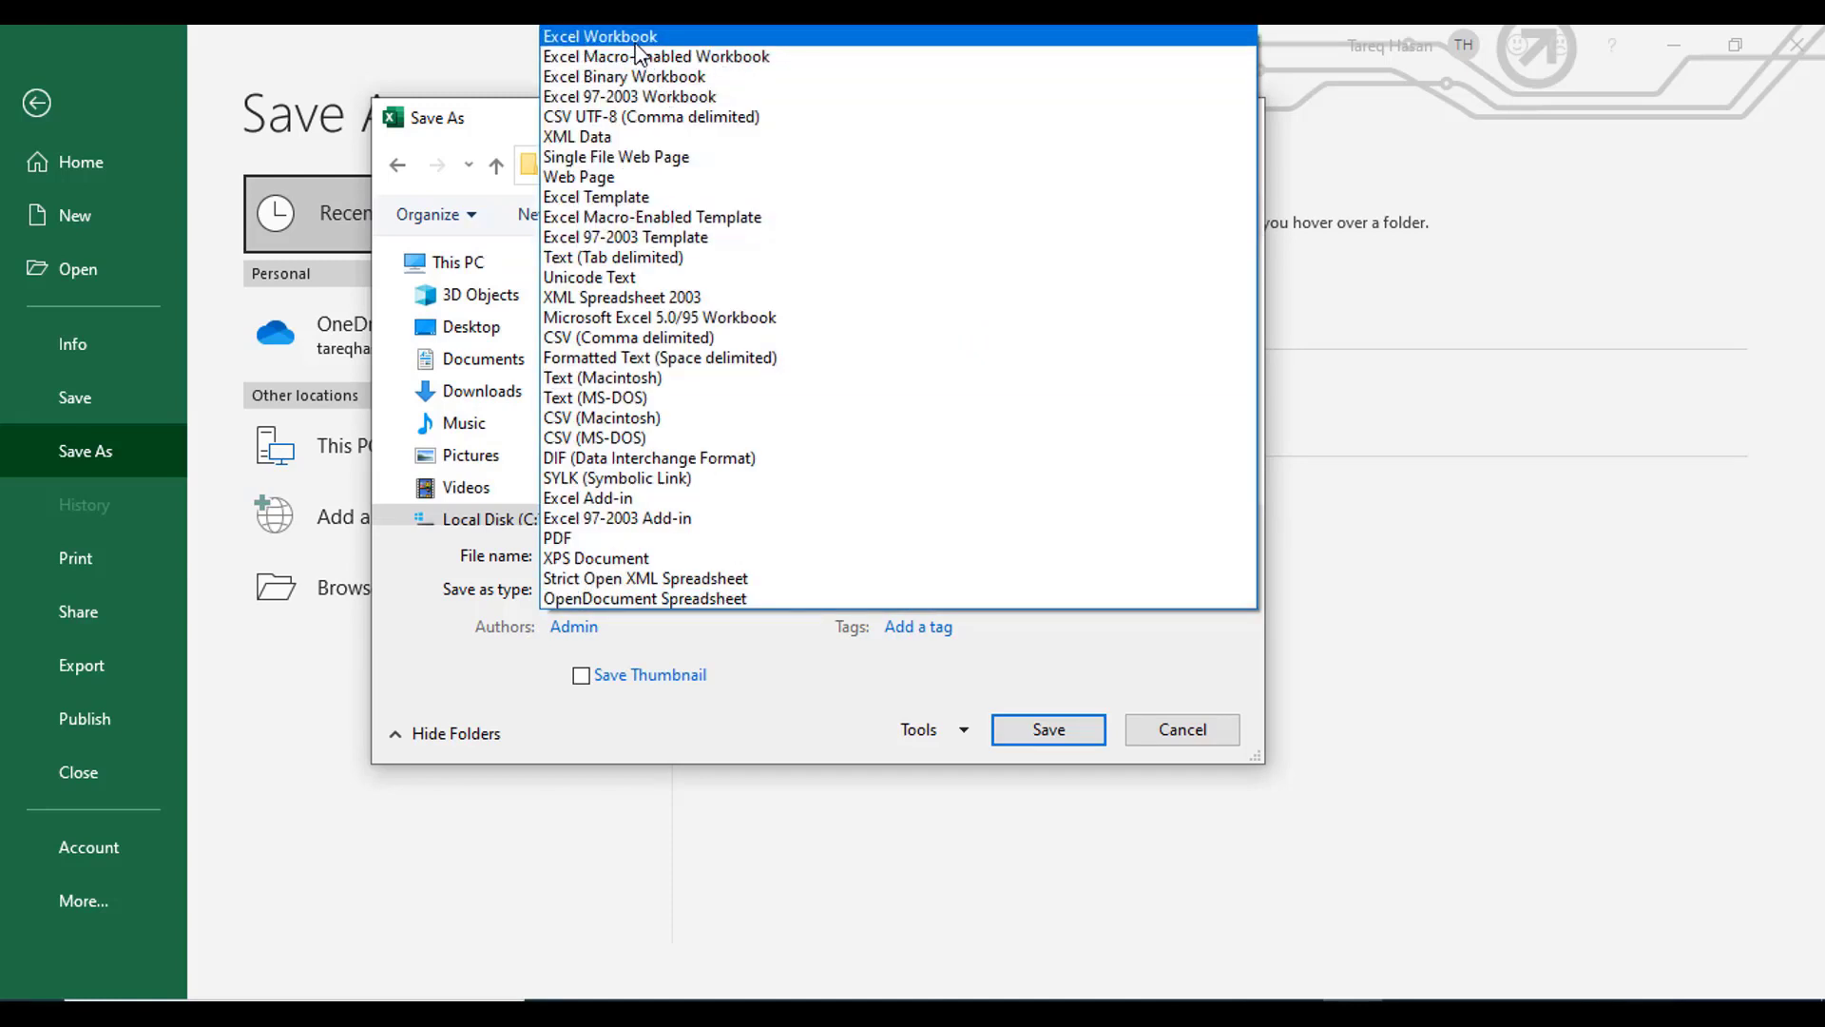
{"action": "left_click", "coordinate": [635, 40]}
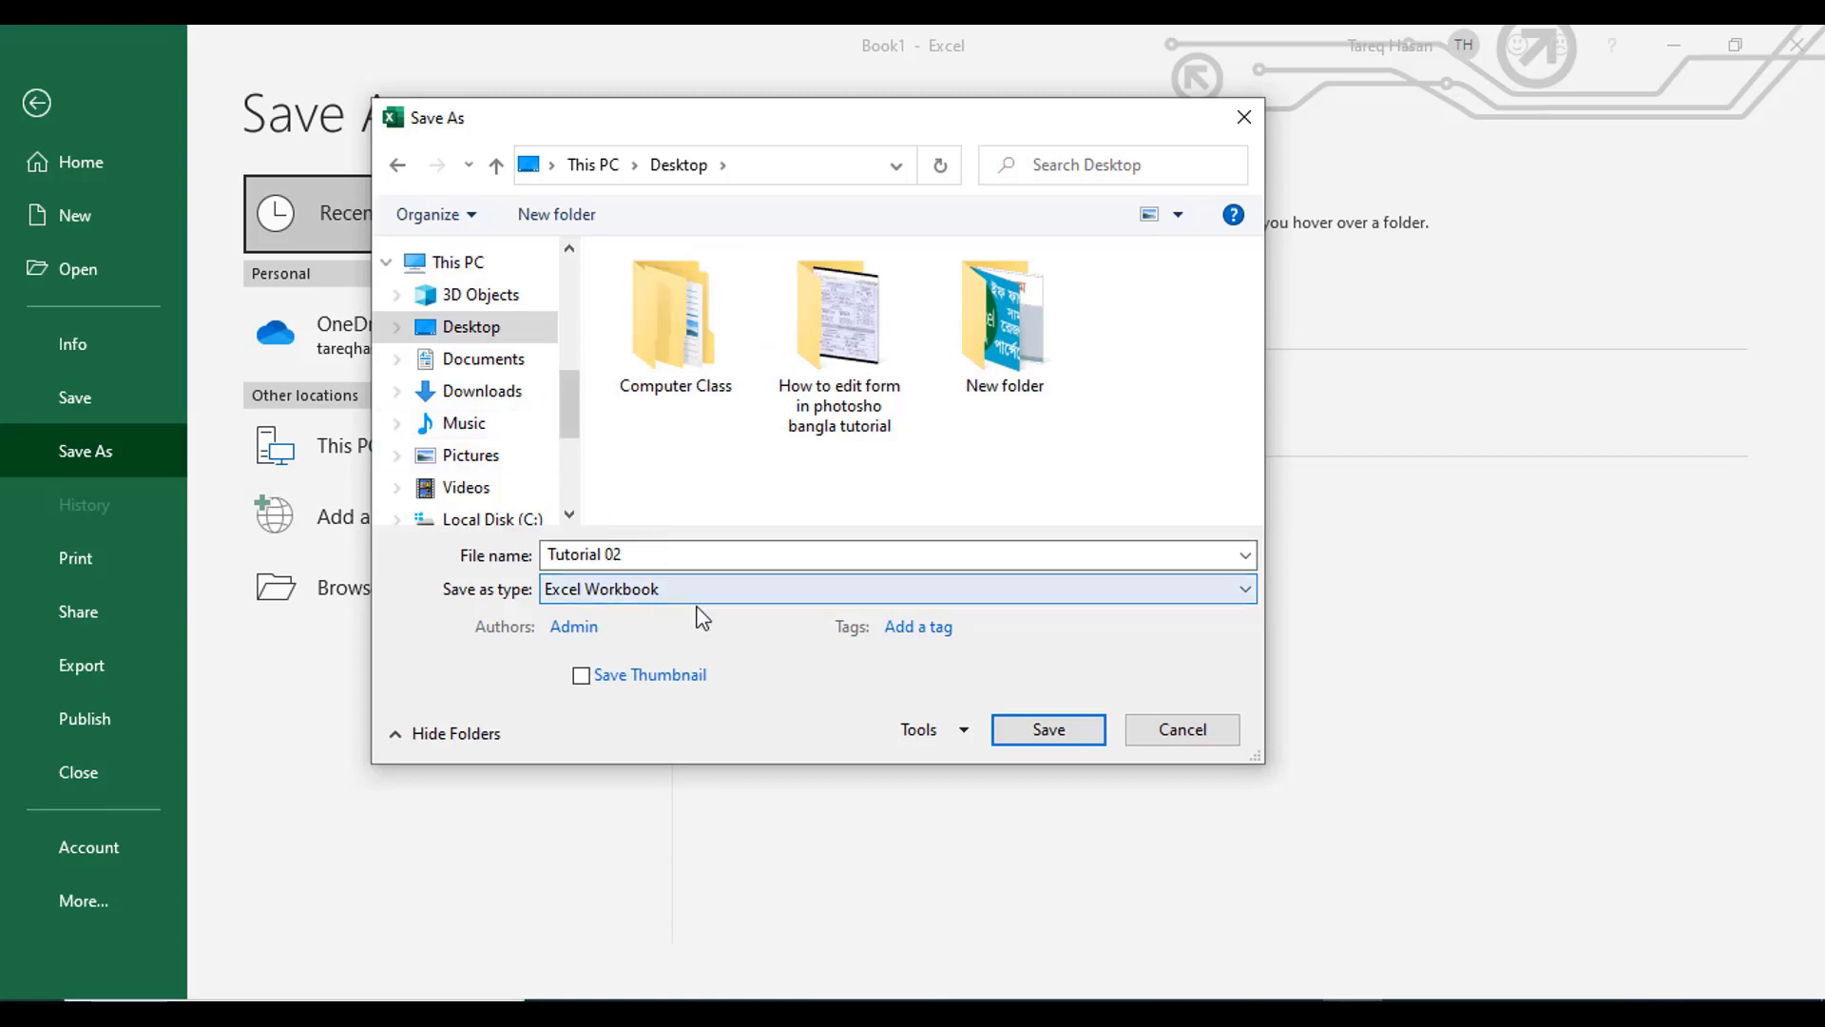
{"action": "left_click", "coordinate": [1046, 732]}
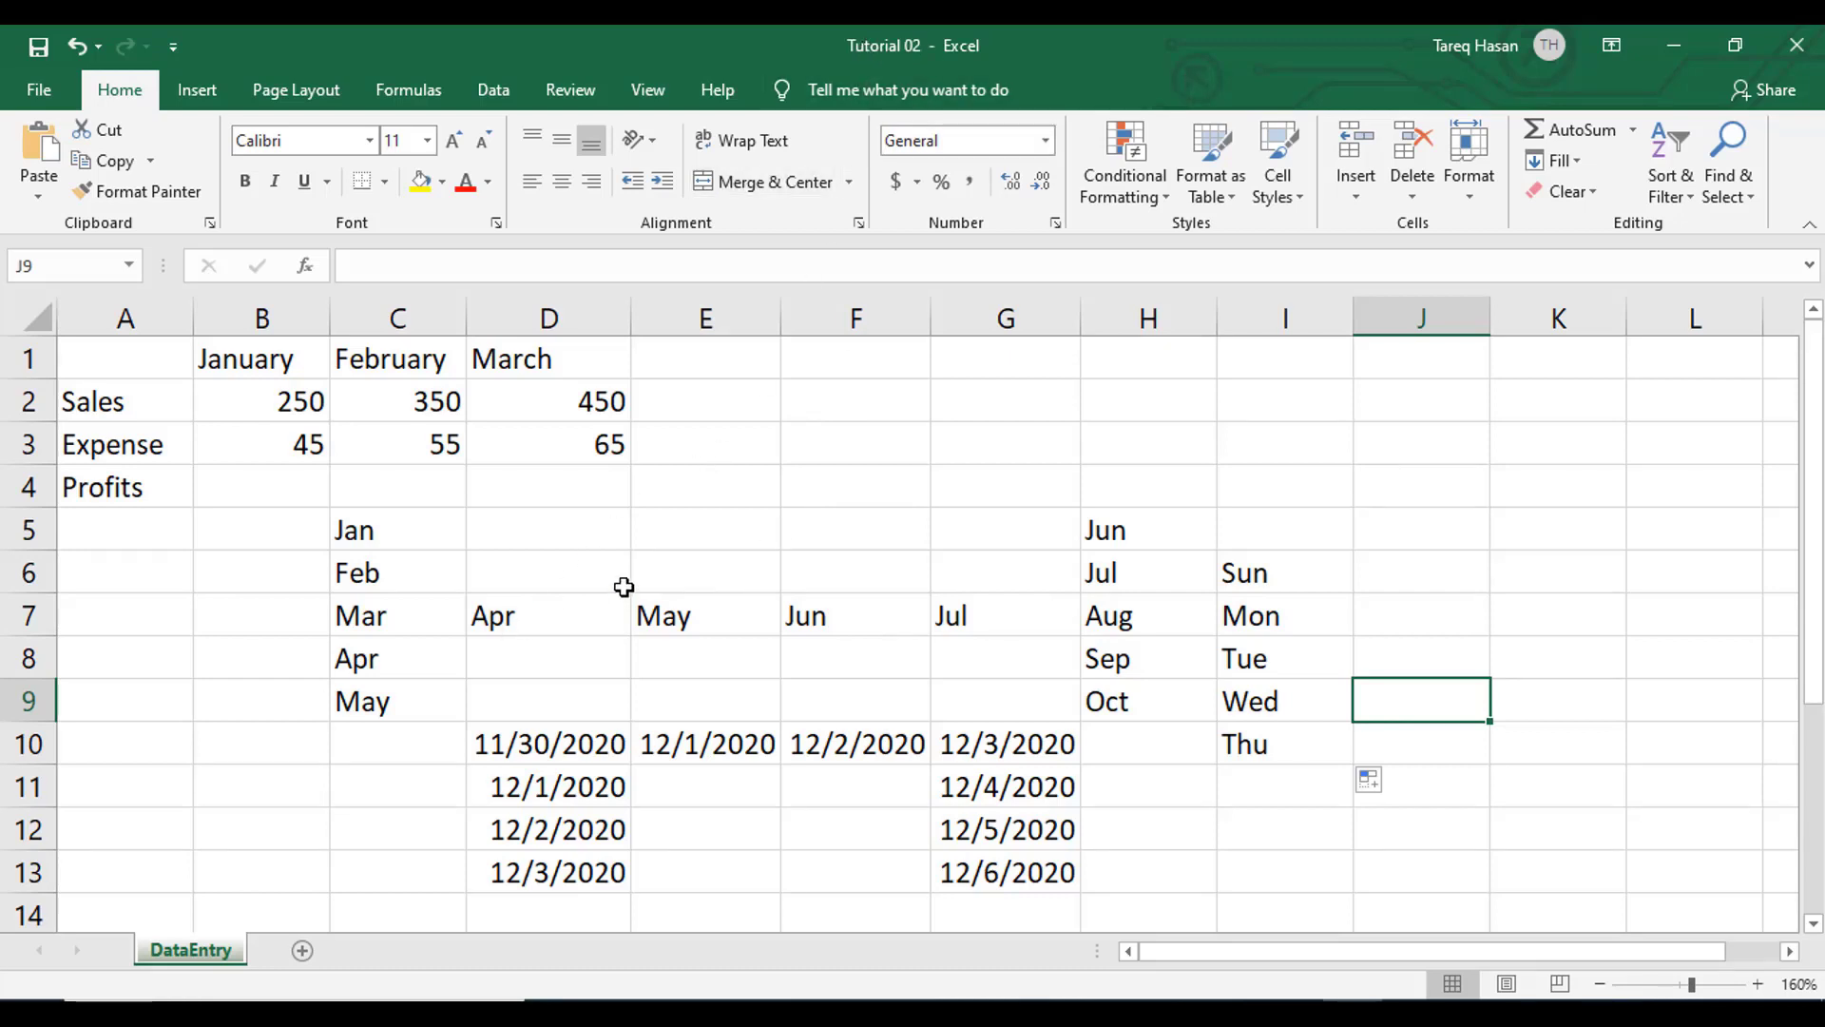
{"action": "left_click", "coordinate": [811, 489]}
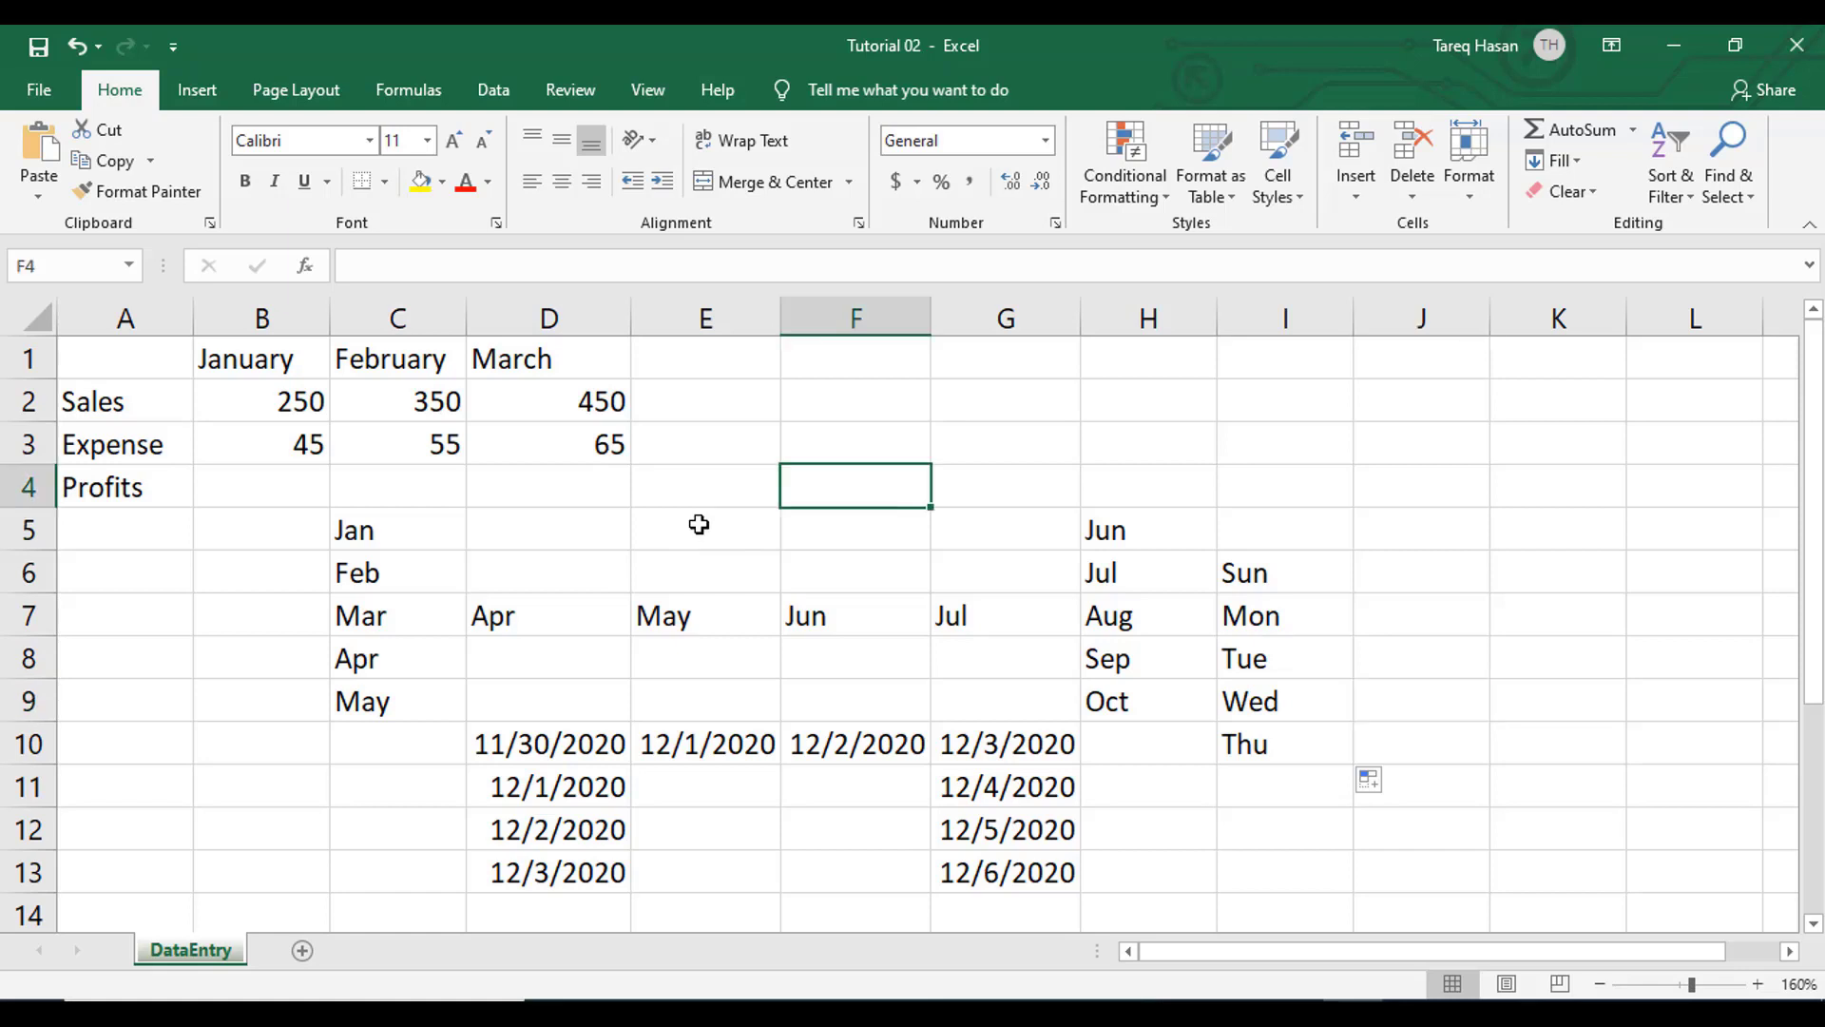